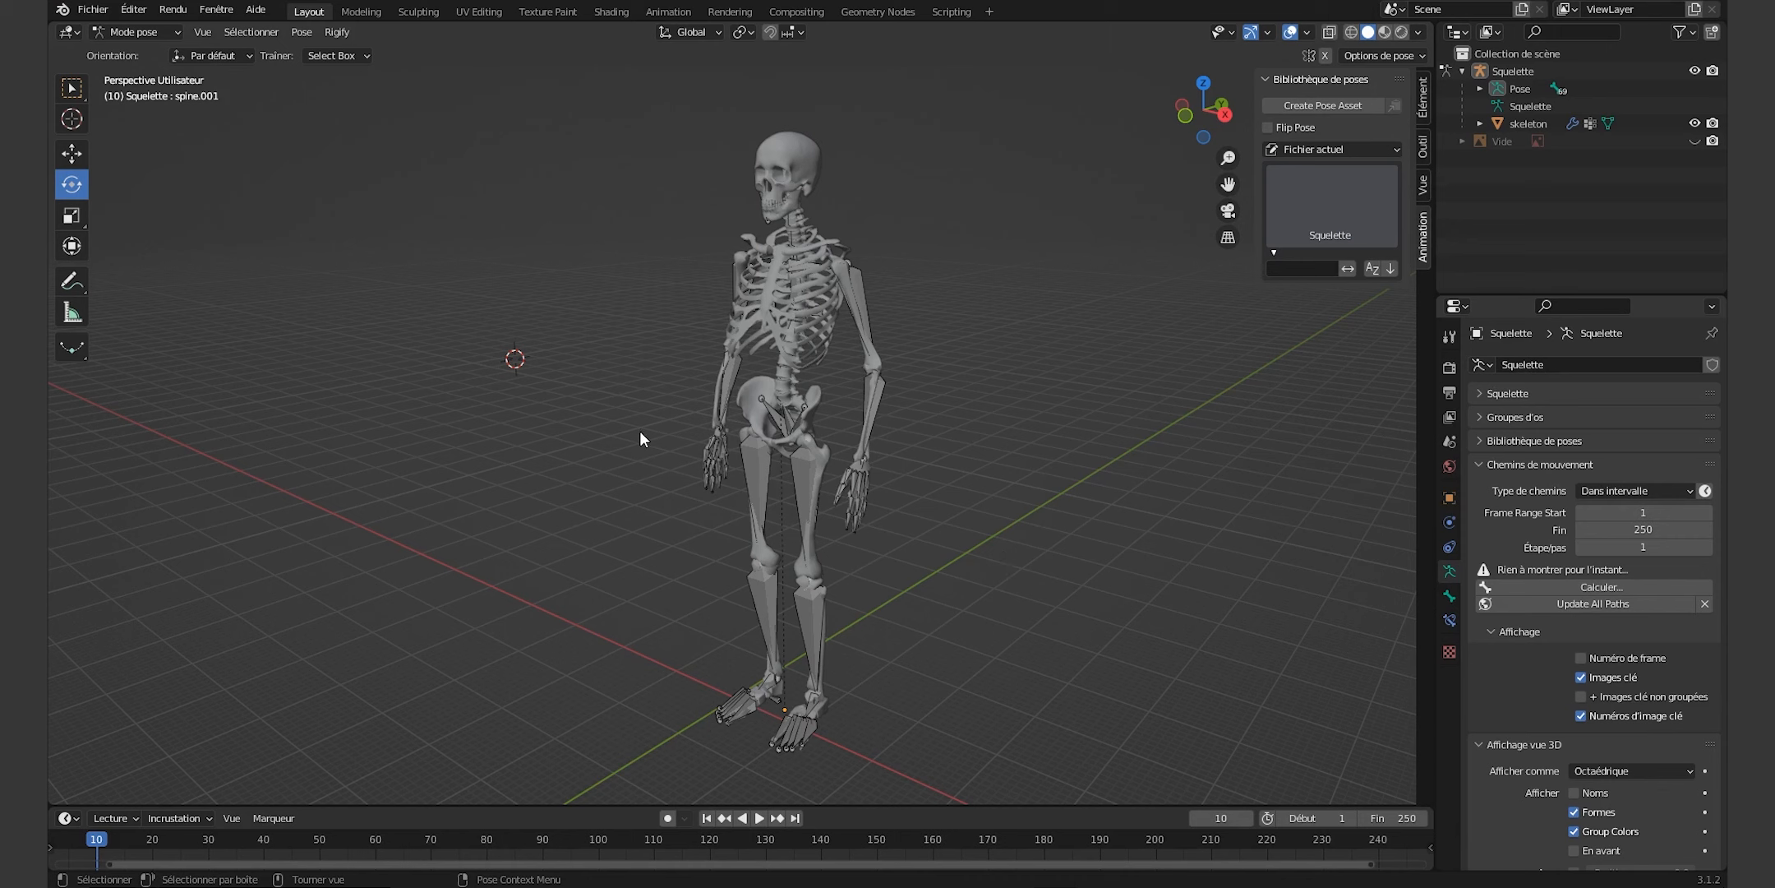
Examine the skeleton from several angles by orbiting, panning and zooming the 3D view.
click(92, 9)
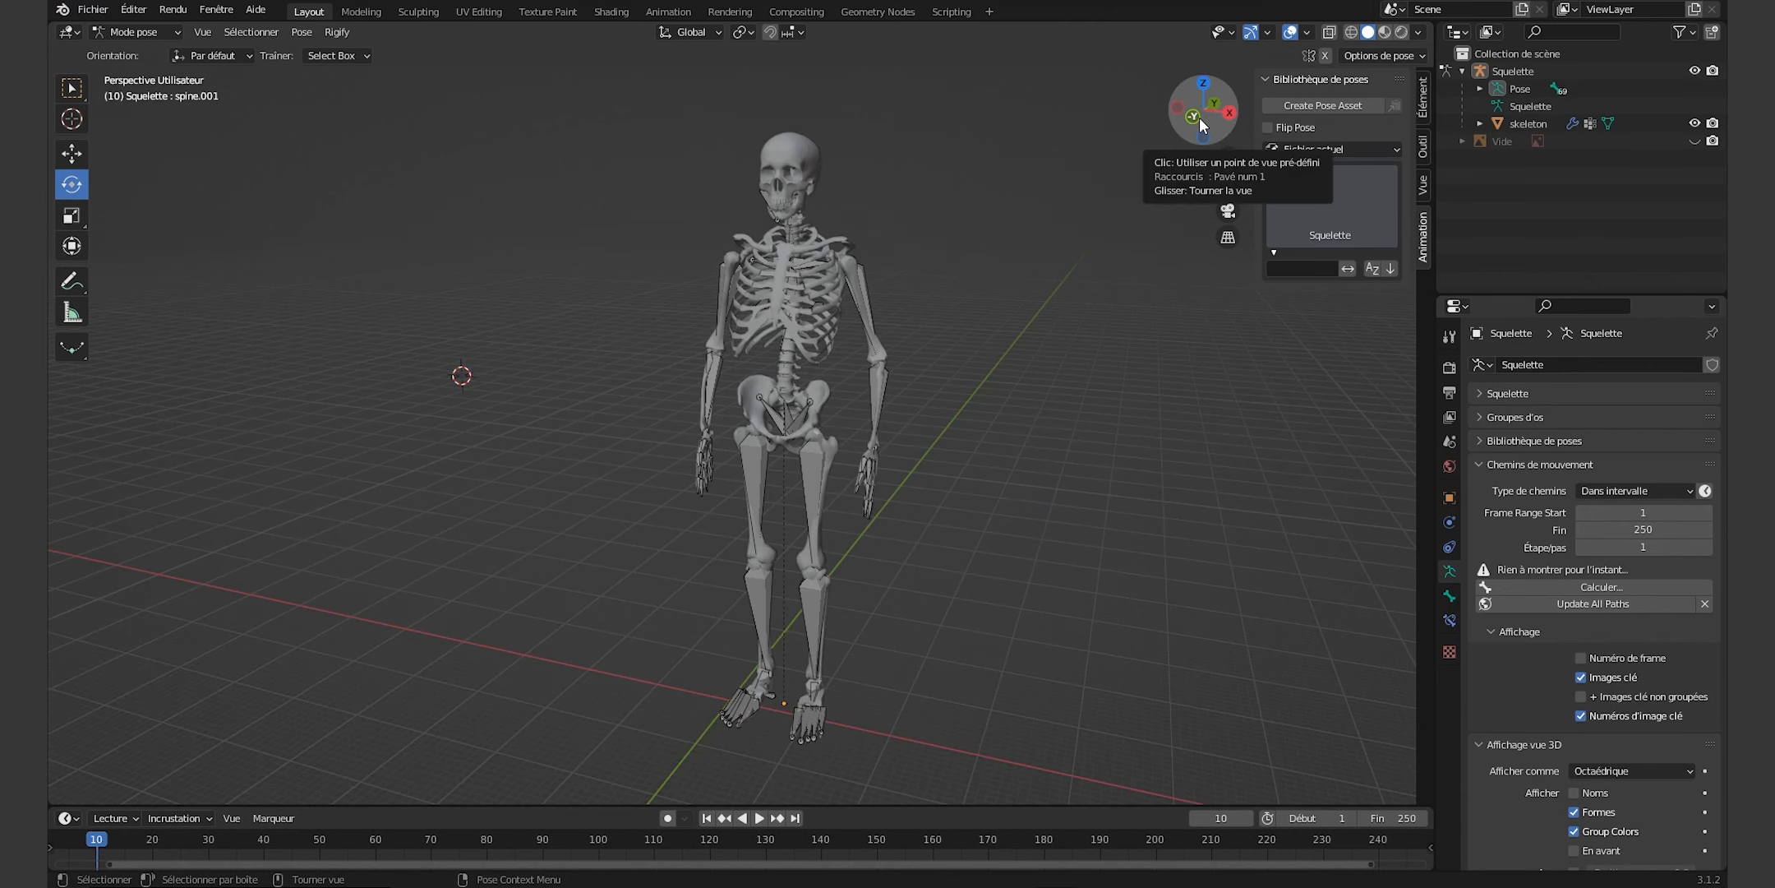
drag(1200, 117, 997, 113)
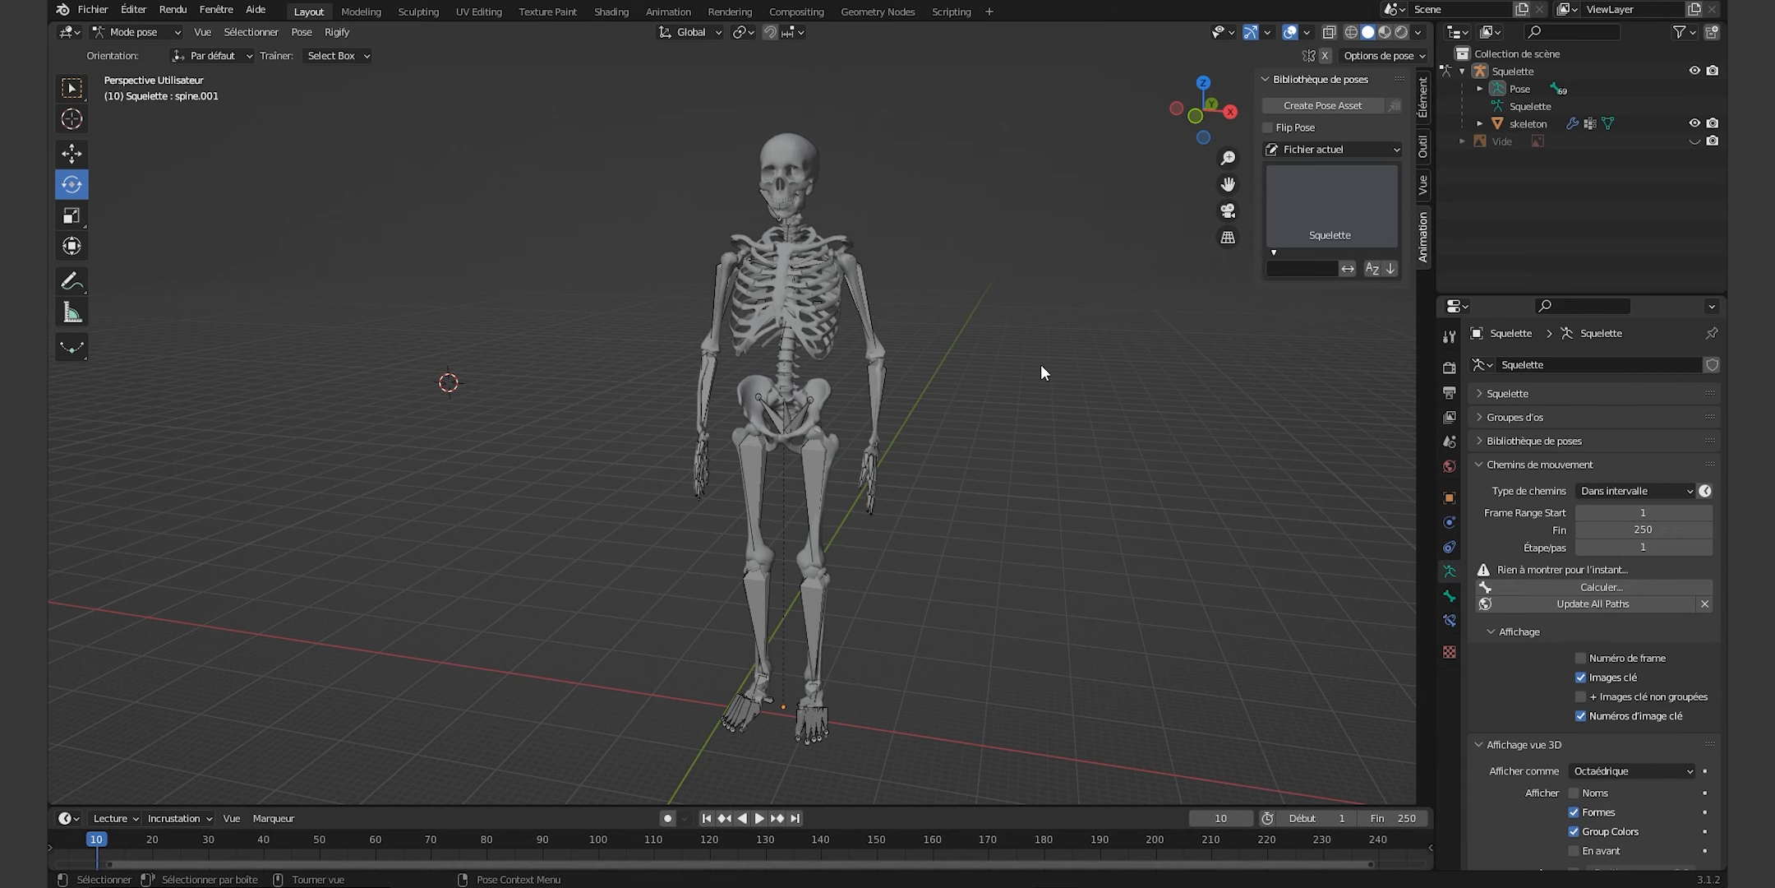
mouse_move(1184, 127)
mouse_down()
mouse_move(1369, 116)
mouse_move(1459, 197)
mouse_move(1408, 329)
mouse_move(1171, 246)
mouse_move(1093, 154)
mouse_move(1188, 127)
mouse_up()
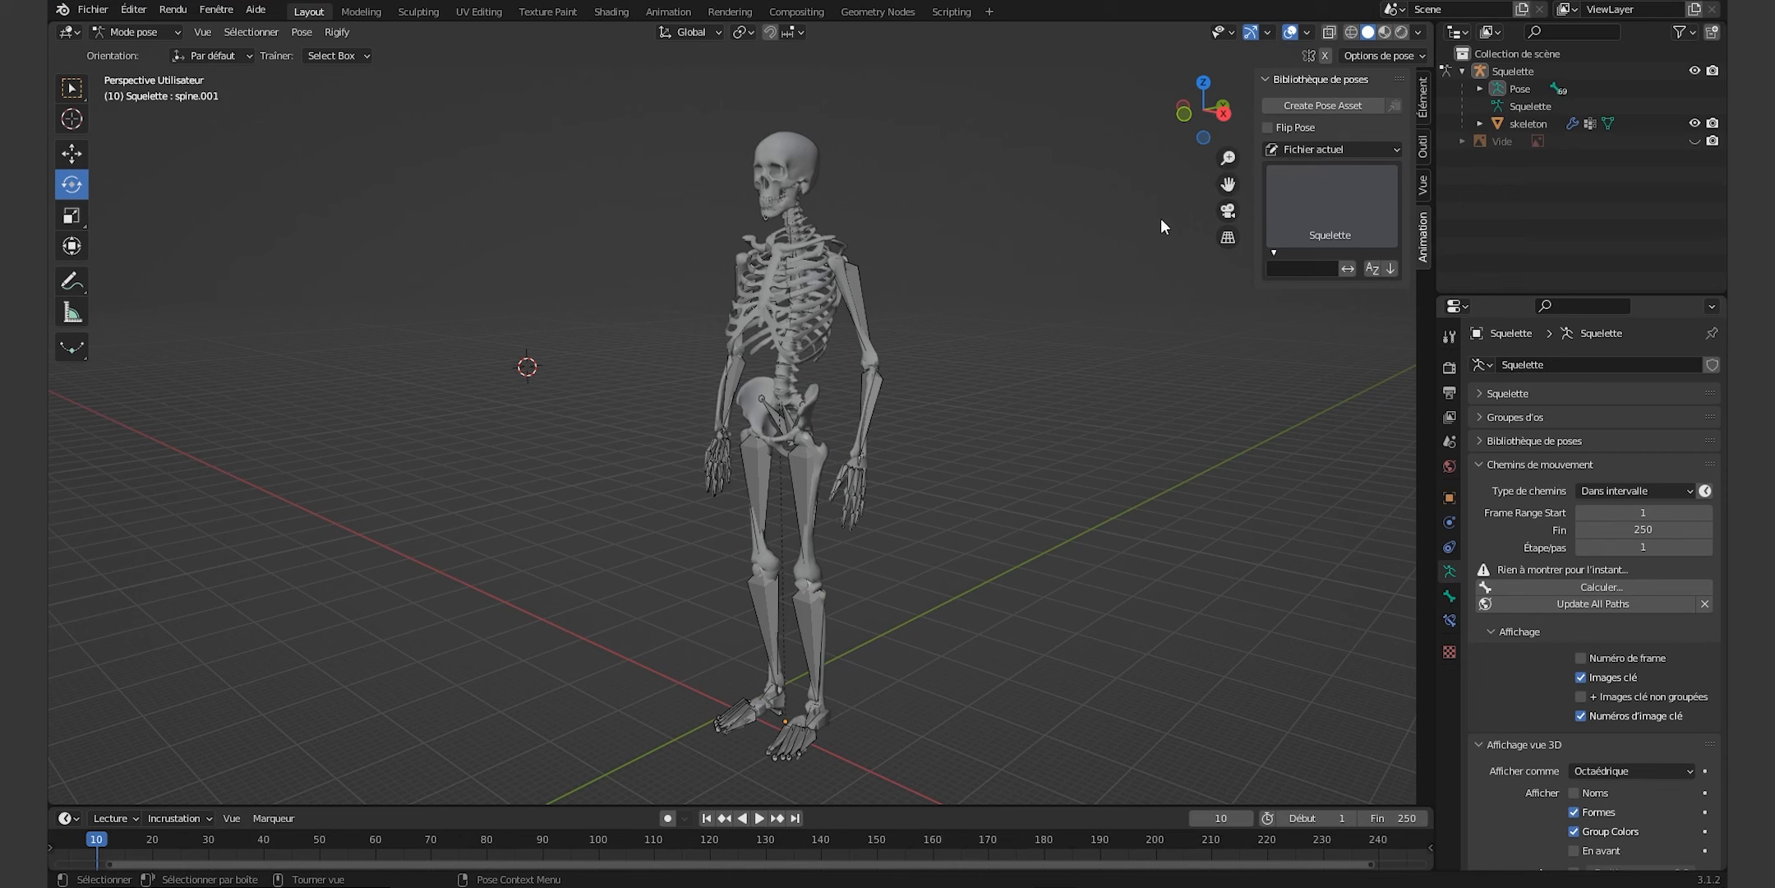
drag(1202, 111, 1201, 176)
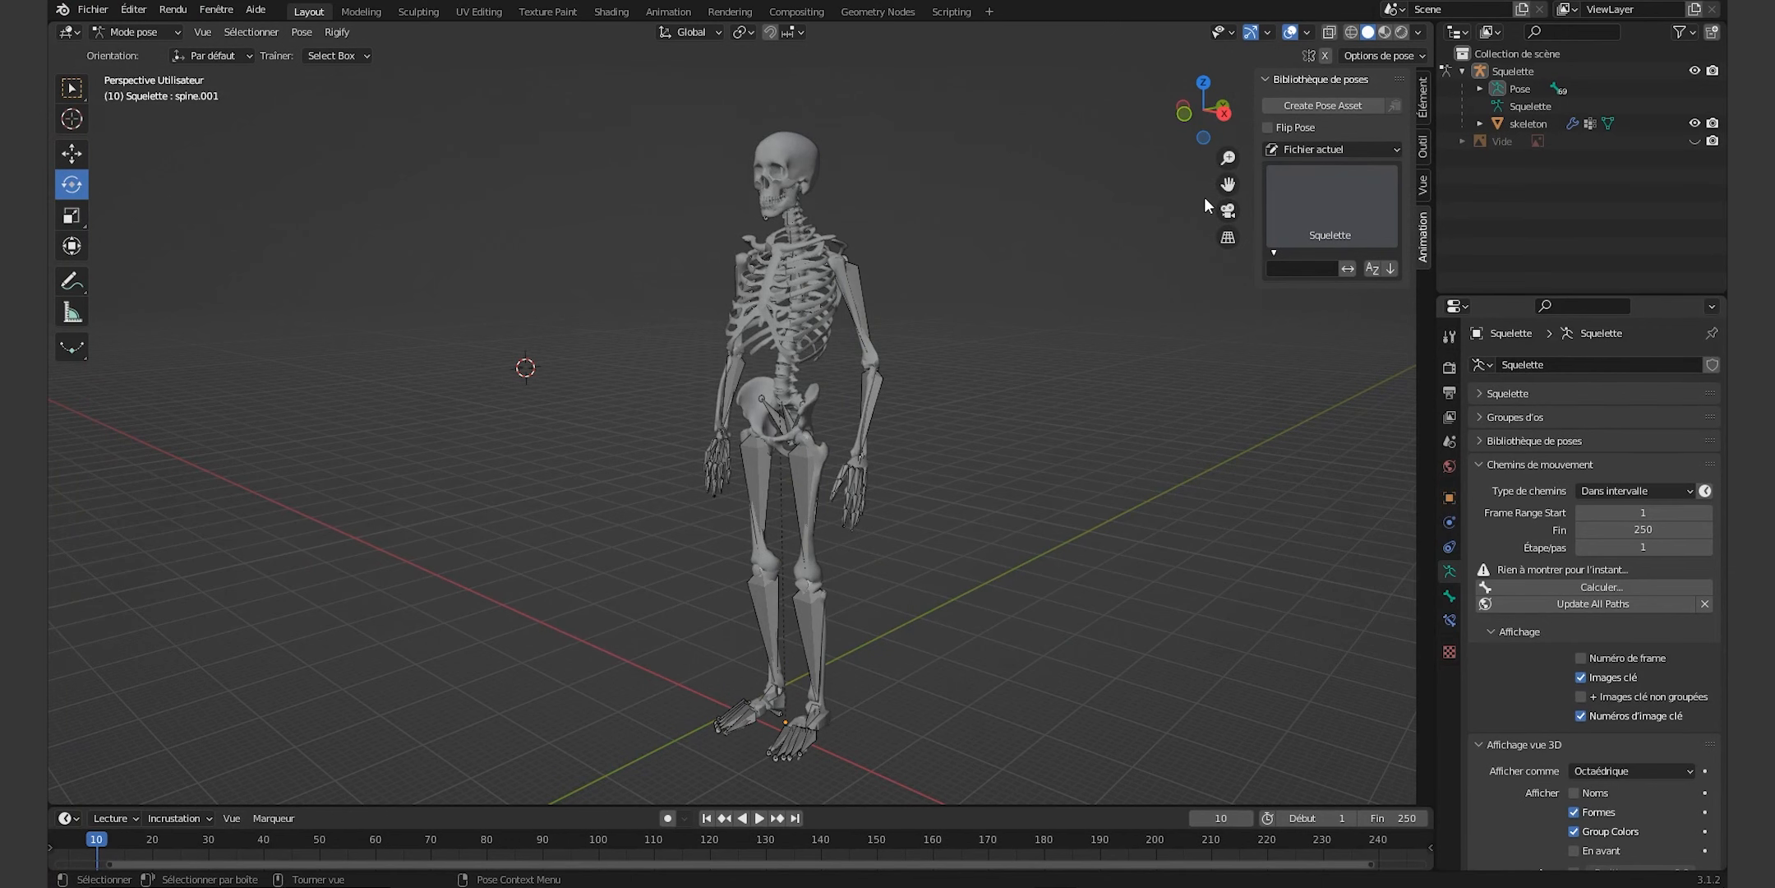
drag(1227, 184, 1224, 180)
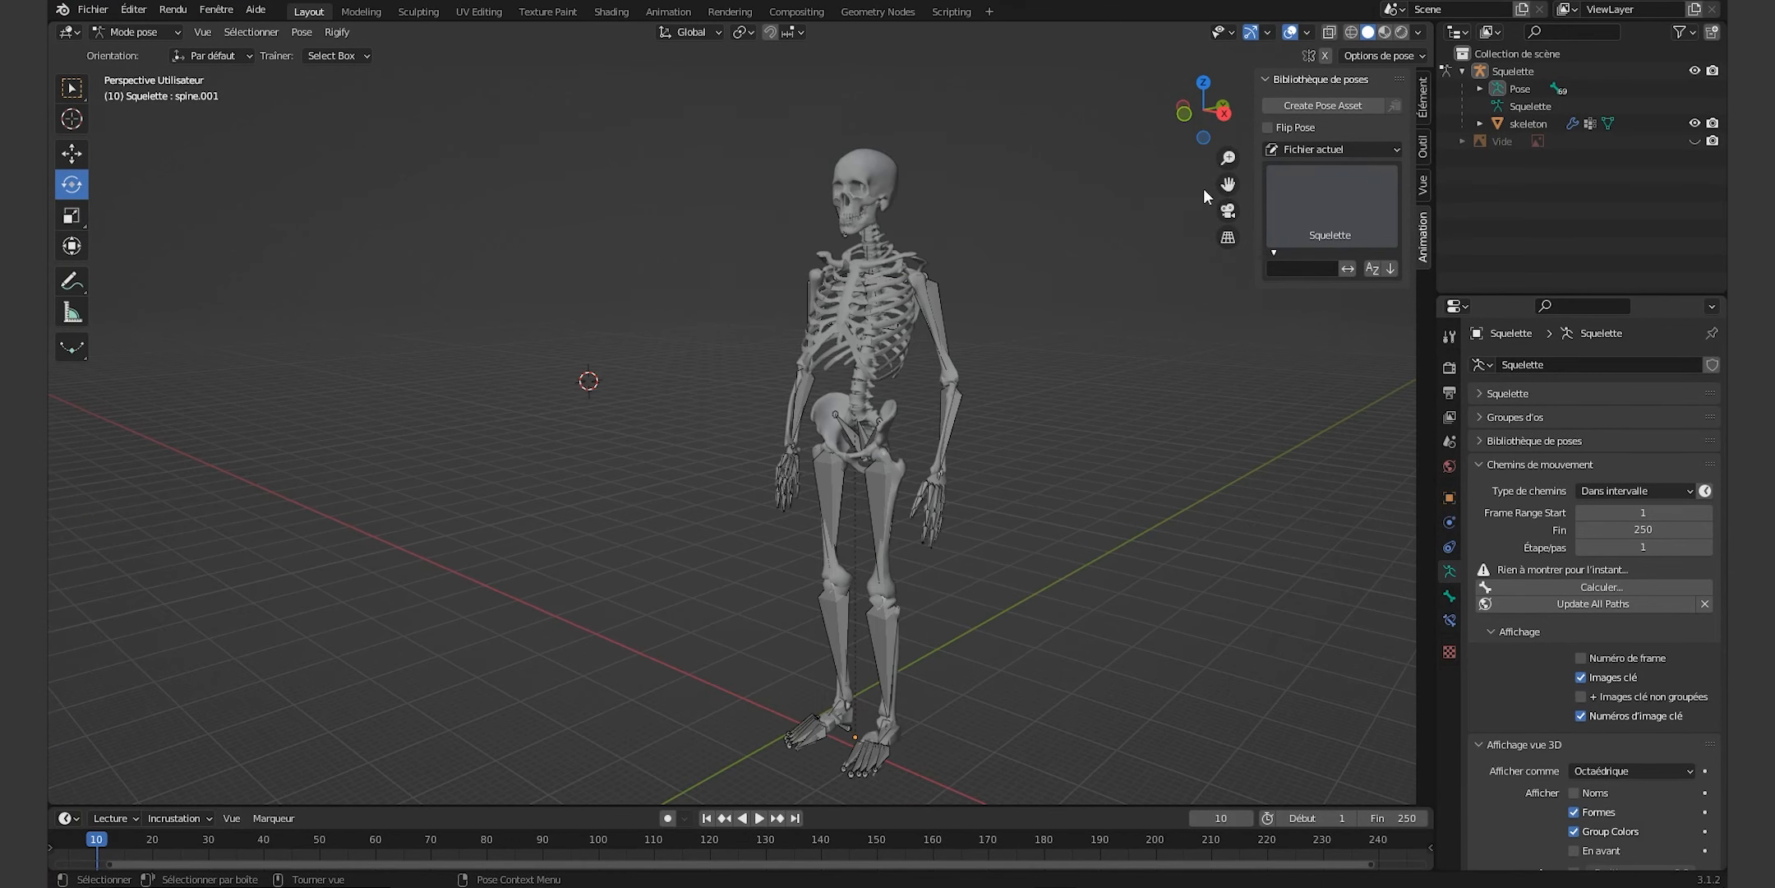
drag(1228, 184, 924, 646)
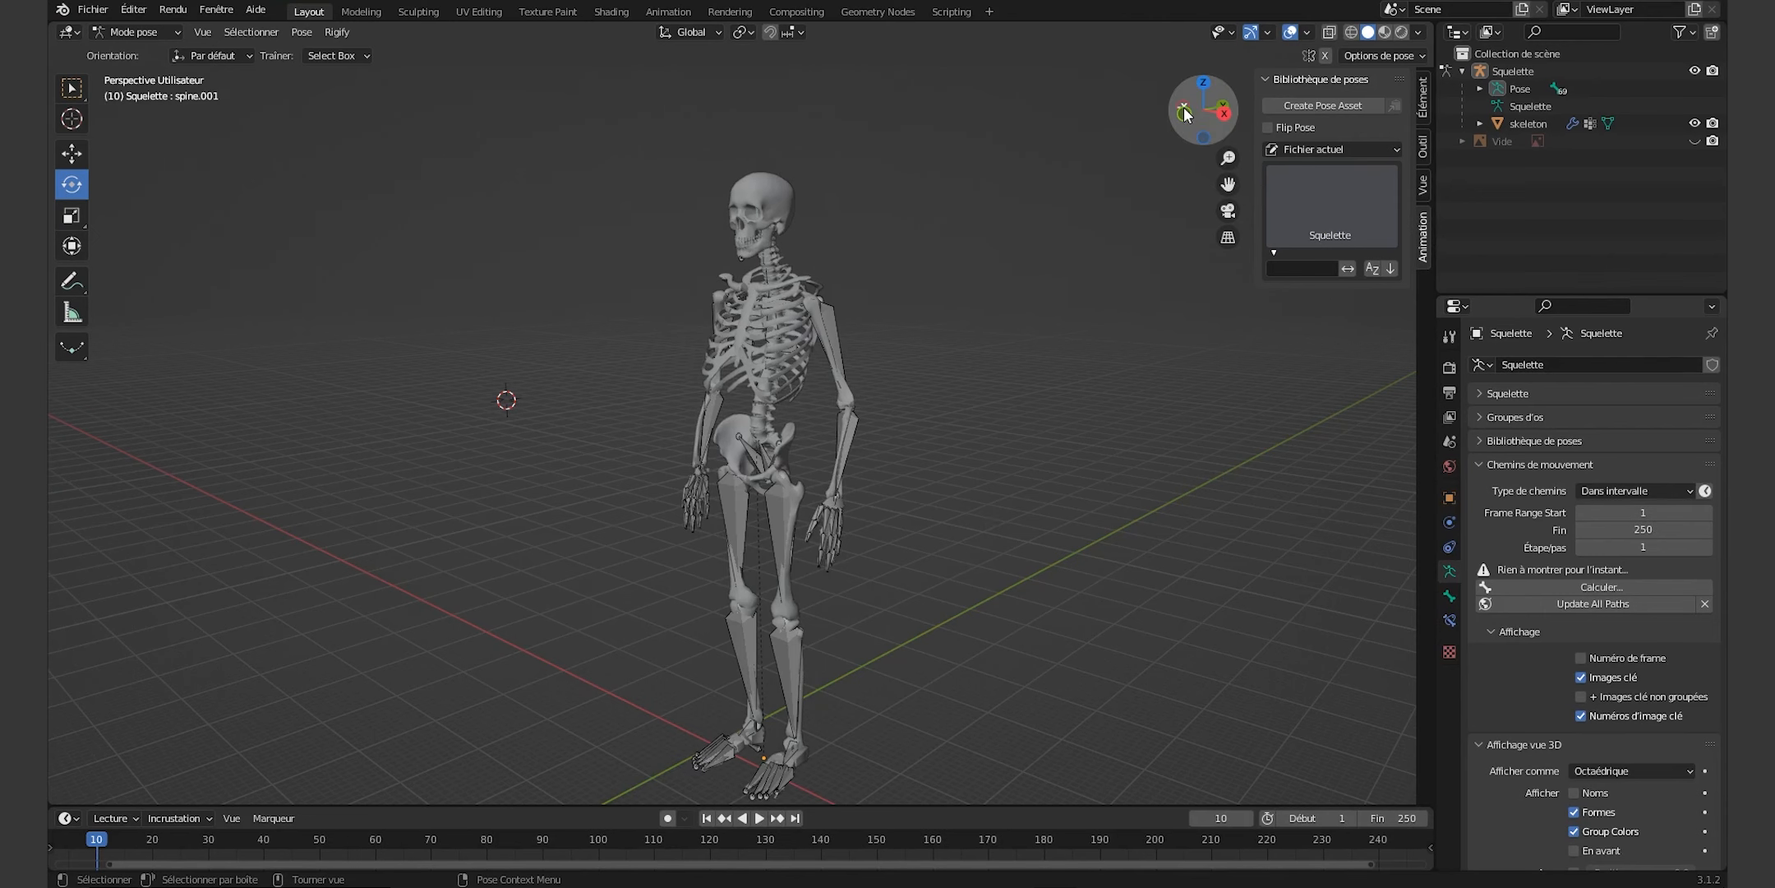
drag(1203, 111, 1297, 105)
drag(1228, 185, 1151, 183)
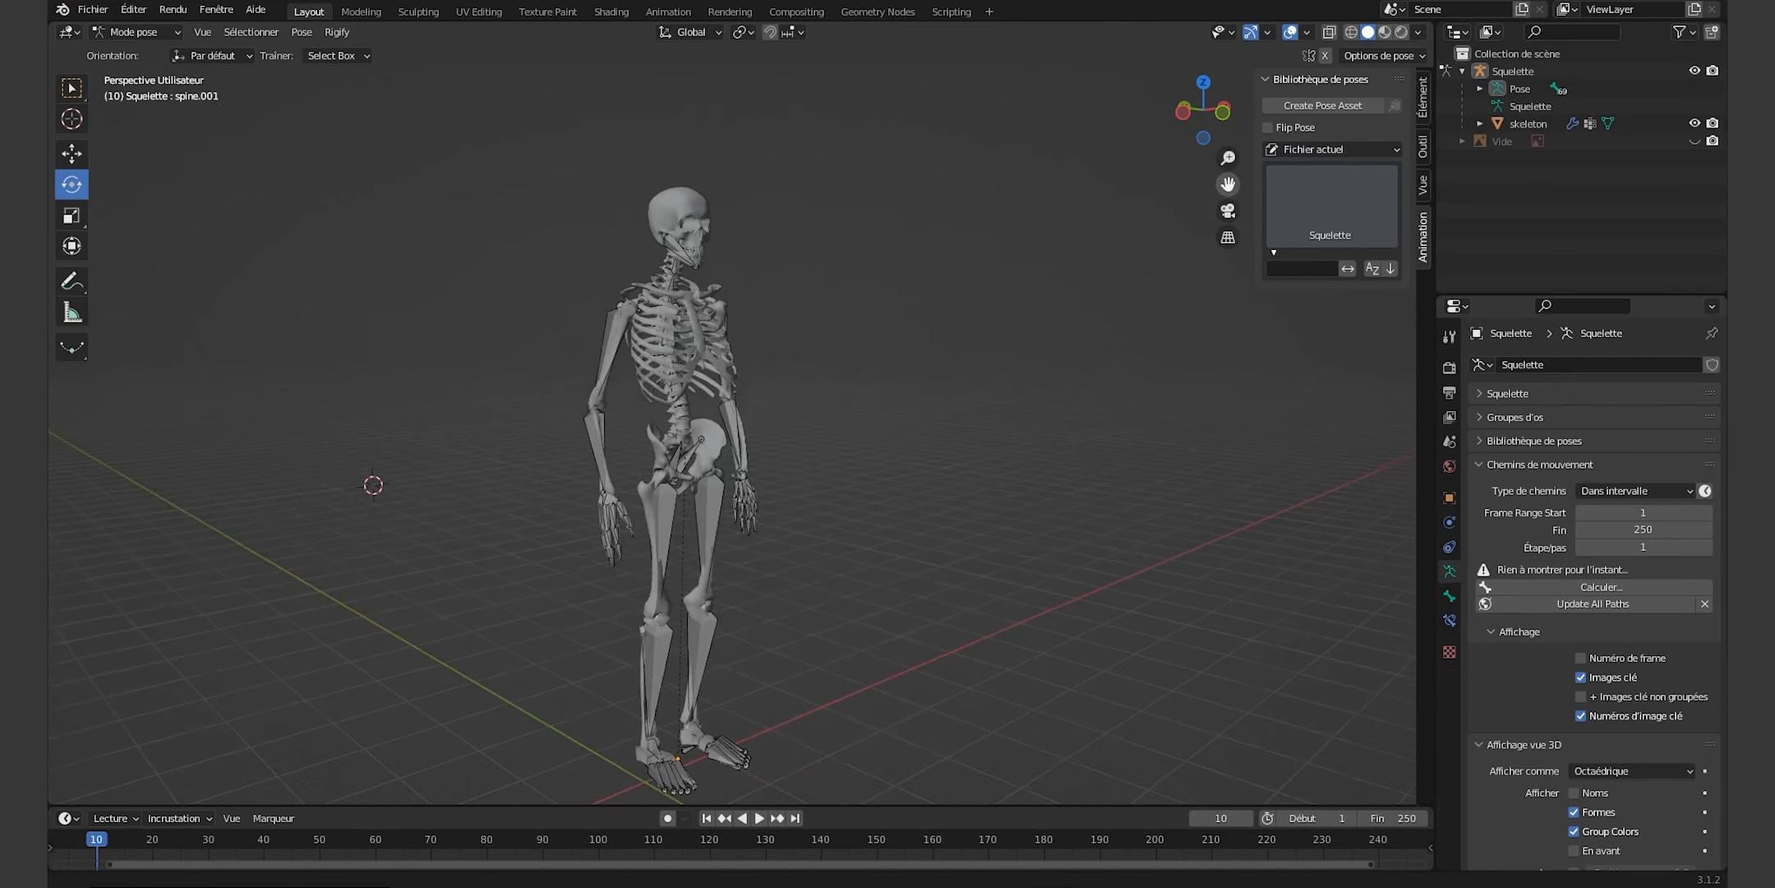
drag(1027, 246, 837, 278)
scroll(837, 278, down, 3)
scroll(753, 438, up, 4)
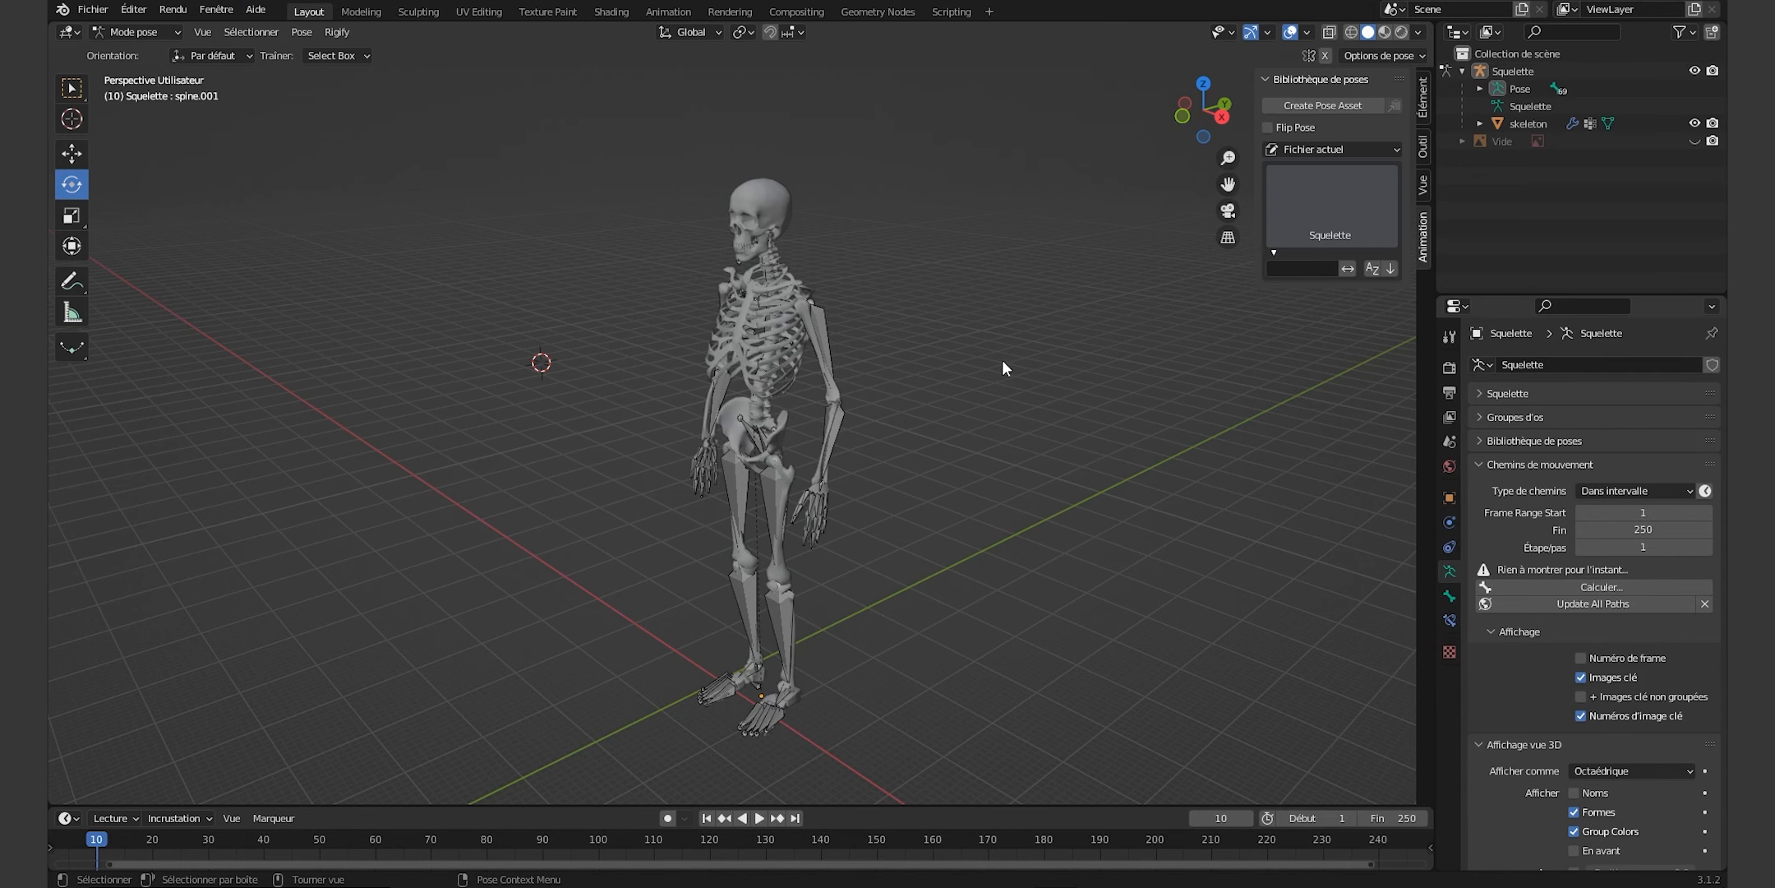
View the skeleton in front and right orthographic views and rotate the view horizontally around it in increments.
key(KP_1)
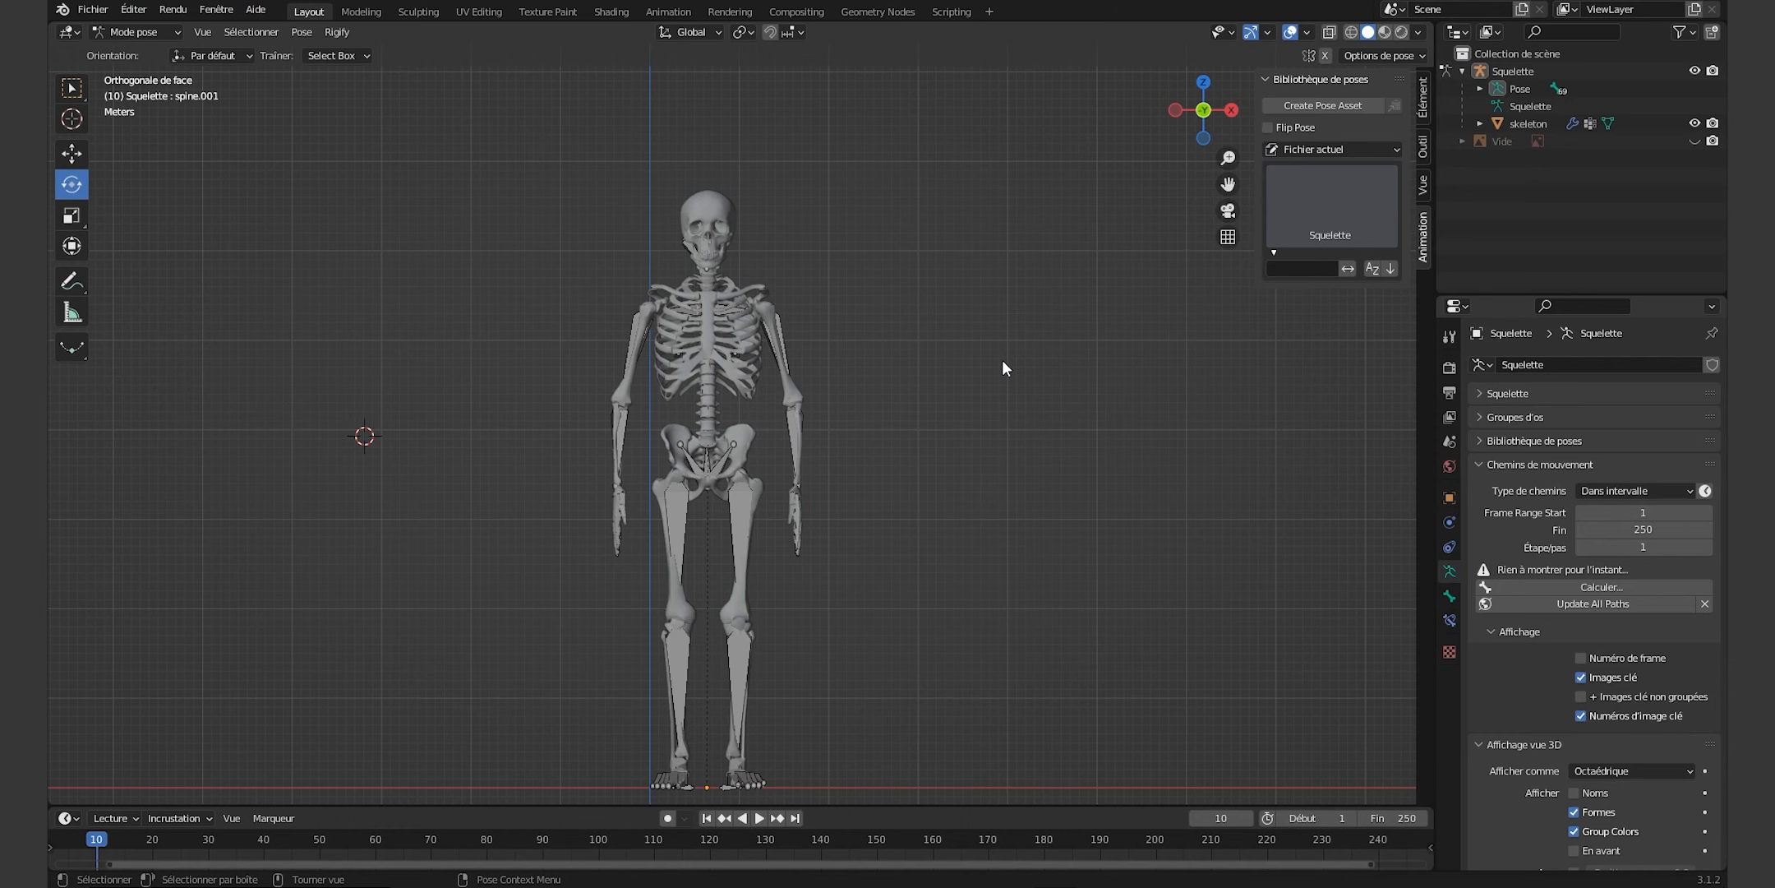
key(KP_3)
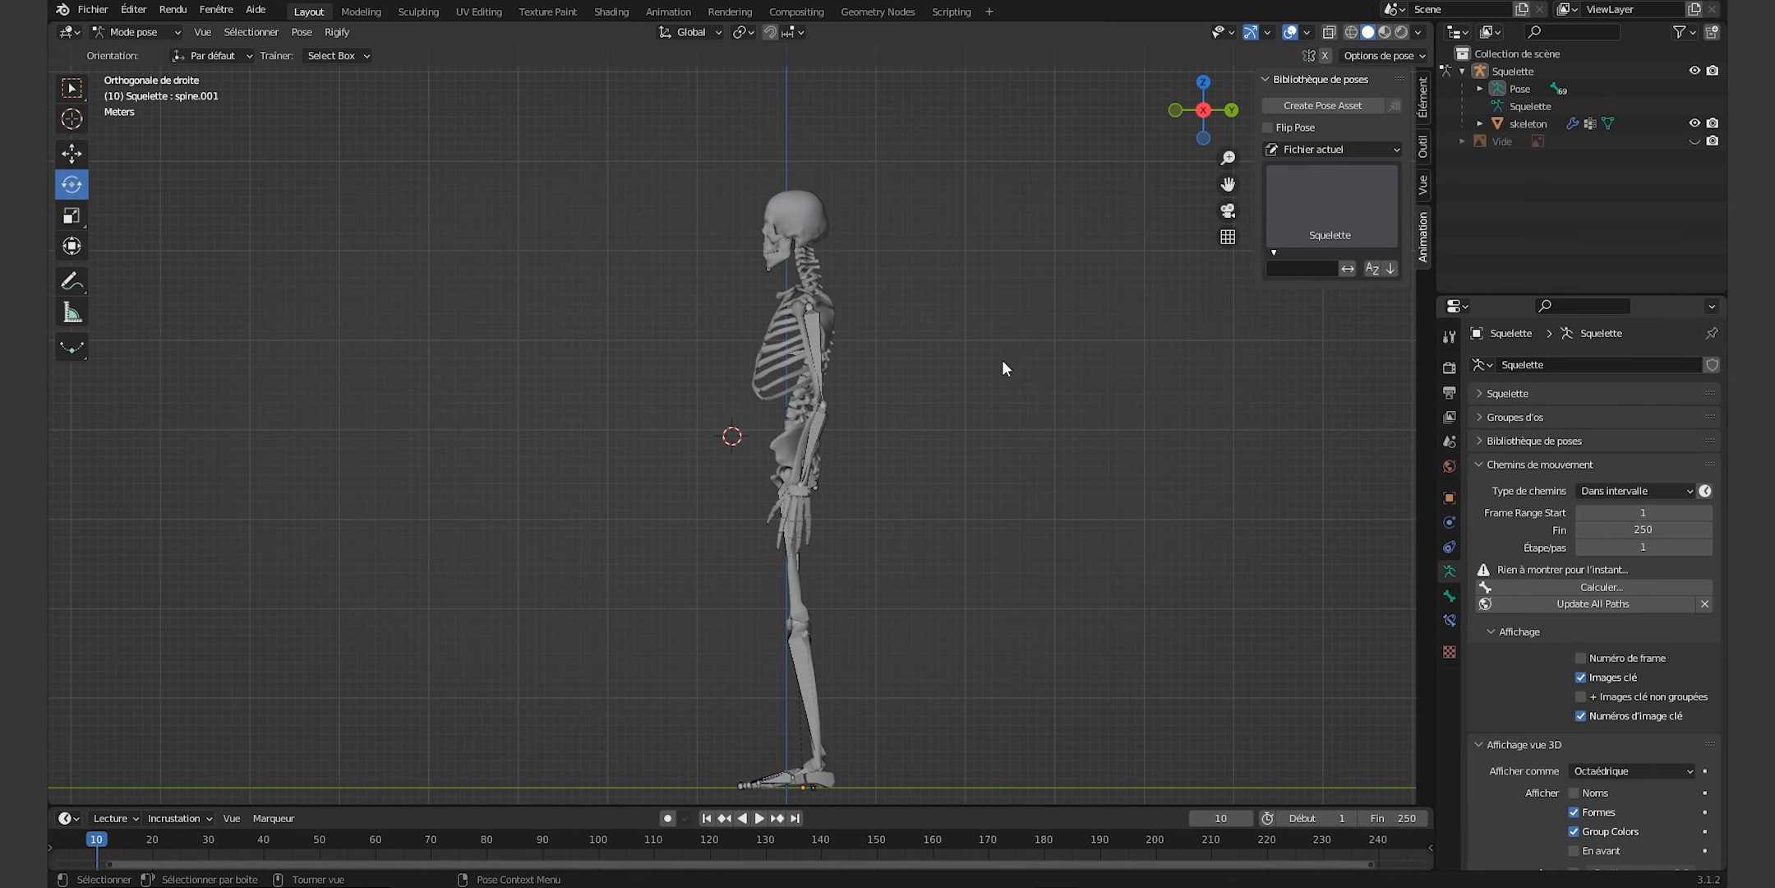
key(KP_1)
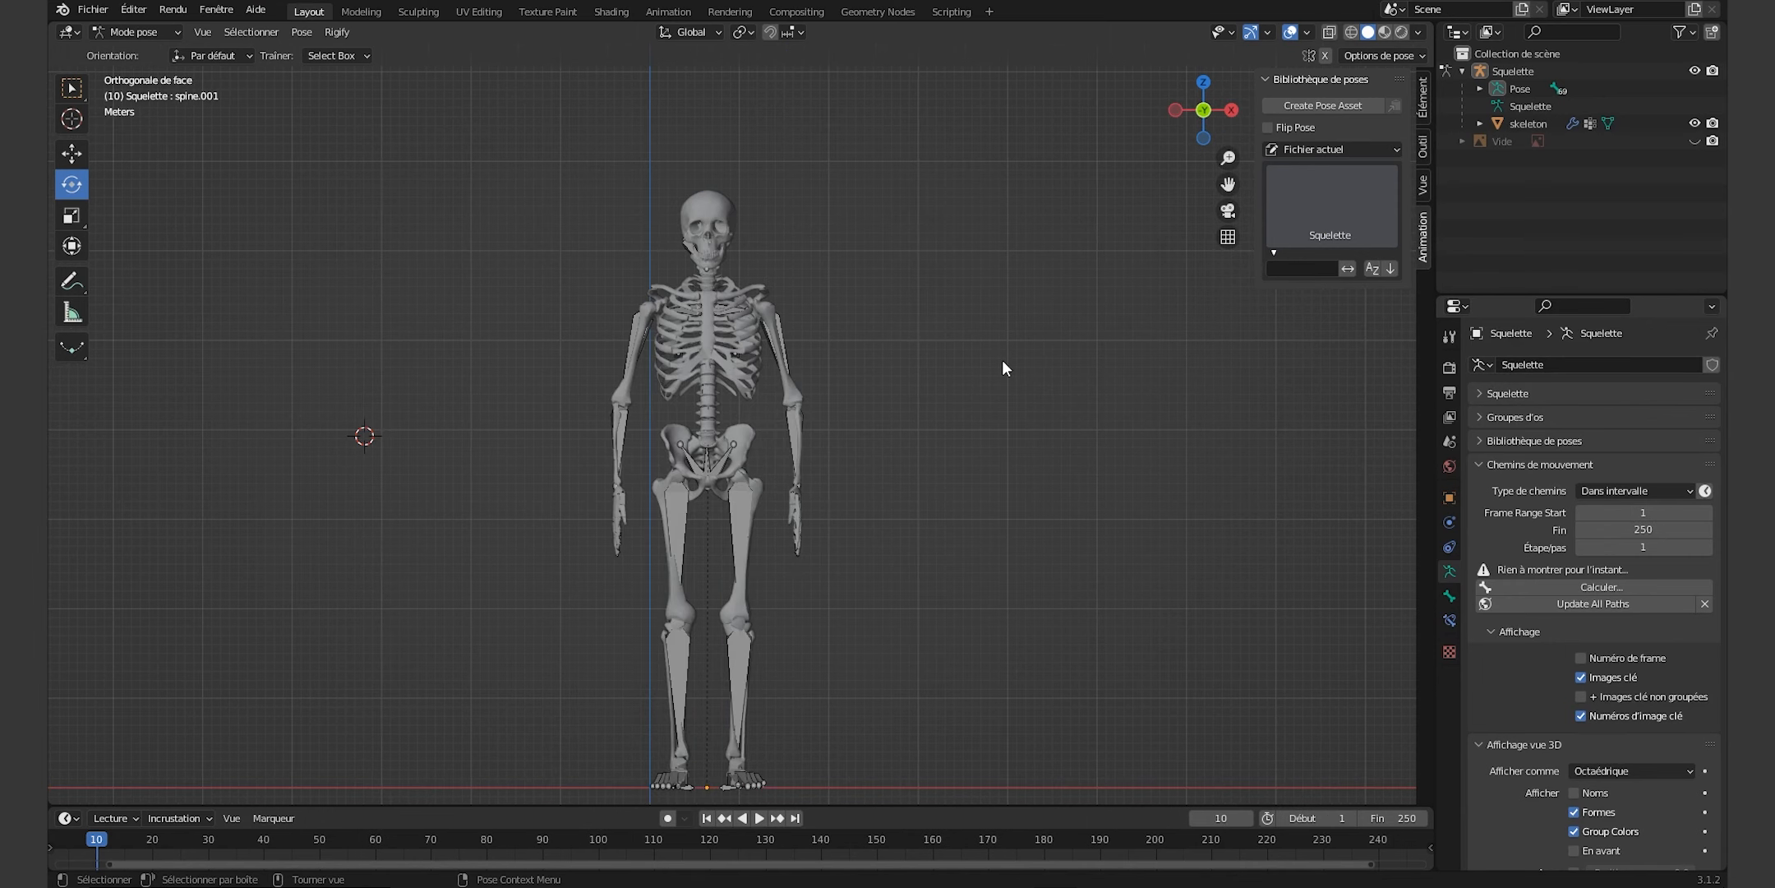
key(KP_4)
key(KP_4)
key(KP_4)
key(KP_4)
key(KP_4)
key(KP_4)
key(KP_4)
key(KP_4)
key(KP_4)
key(KP_4)
key(KP_4)
key(KP_4)
key(KP_4)
key(KP_4)
key(KP_4)
key(KP_4)
key(KP_4)
key(KP_4)
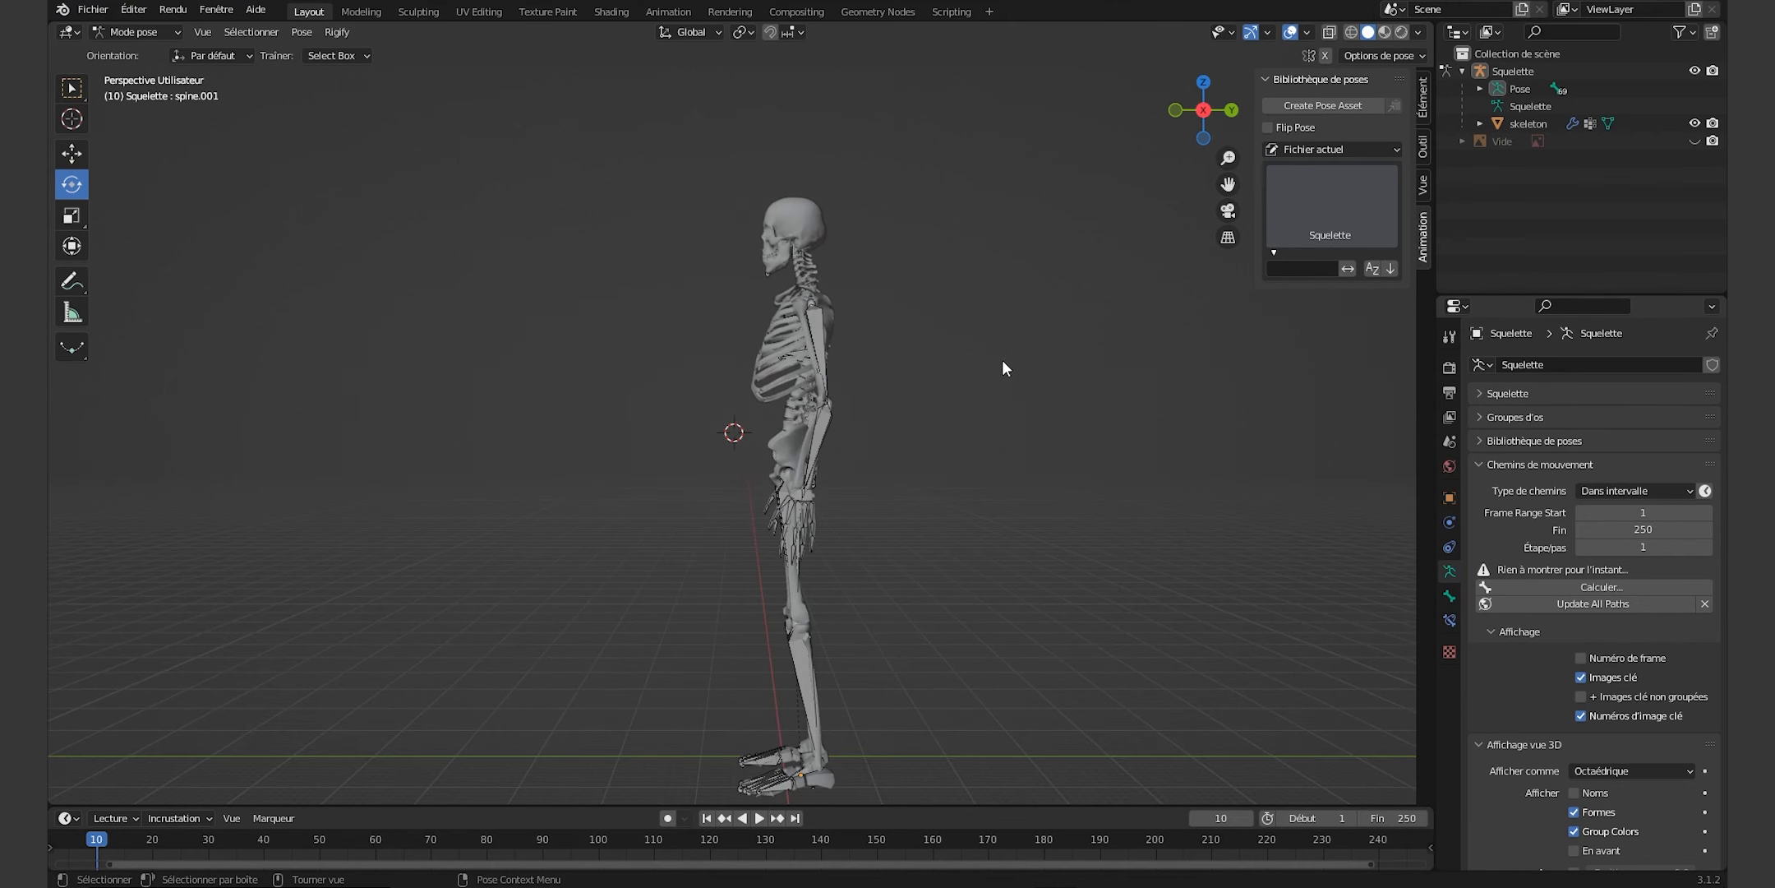
key(KP_4)
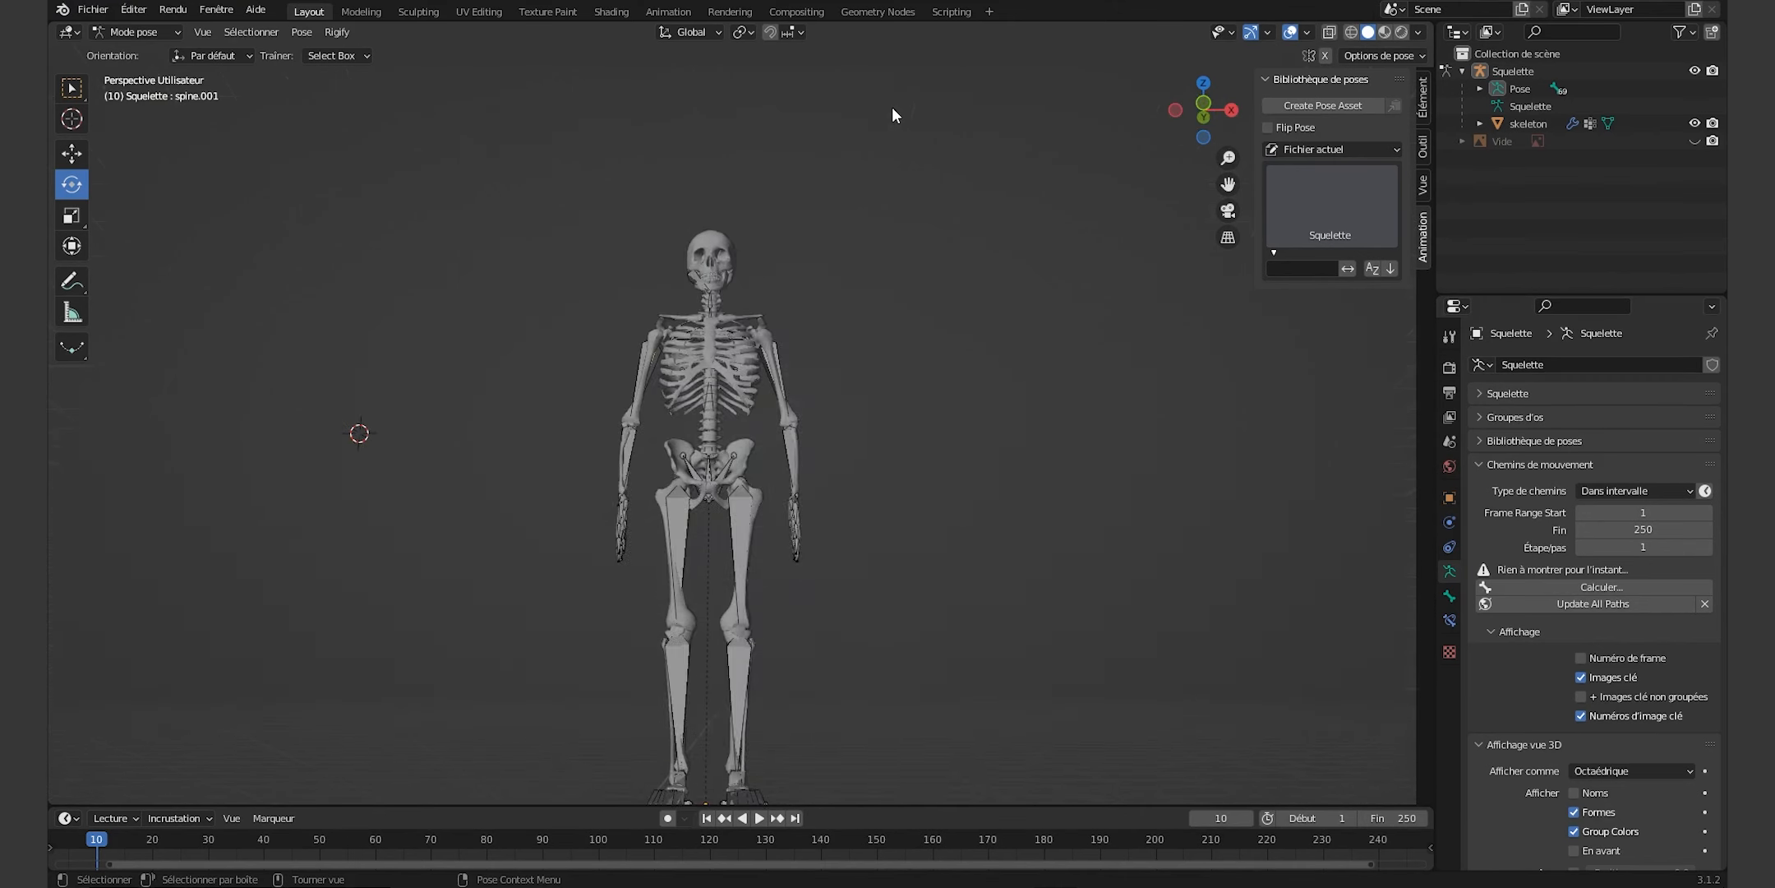
Tilt the view vertically around the skeleton in increments and return to the front orthographic view.
key(KP_2)
key(KP_2)
key(KP_2)
key(KP_2)
key(KP_8)
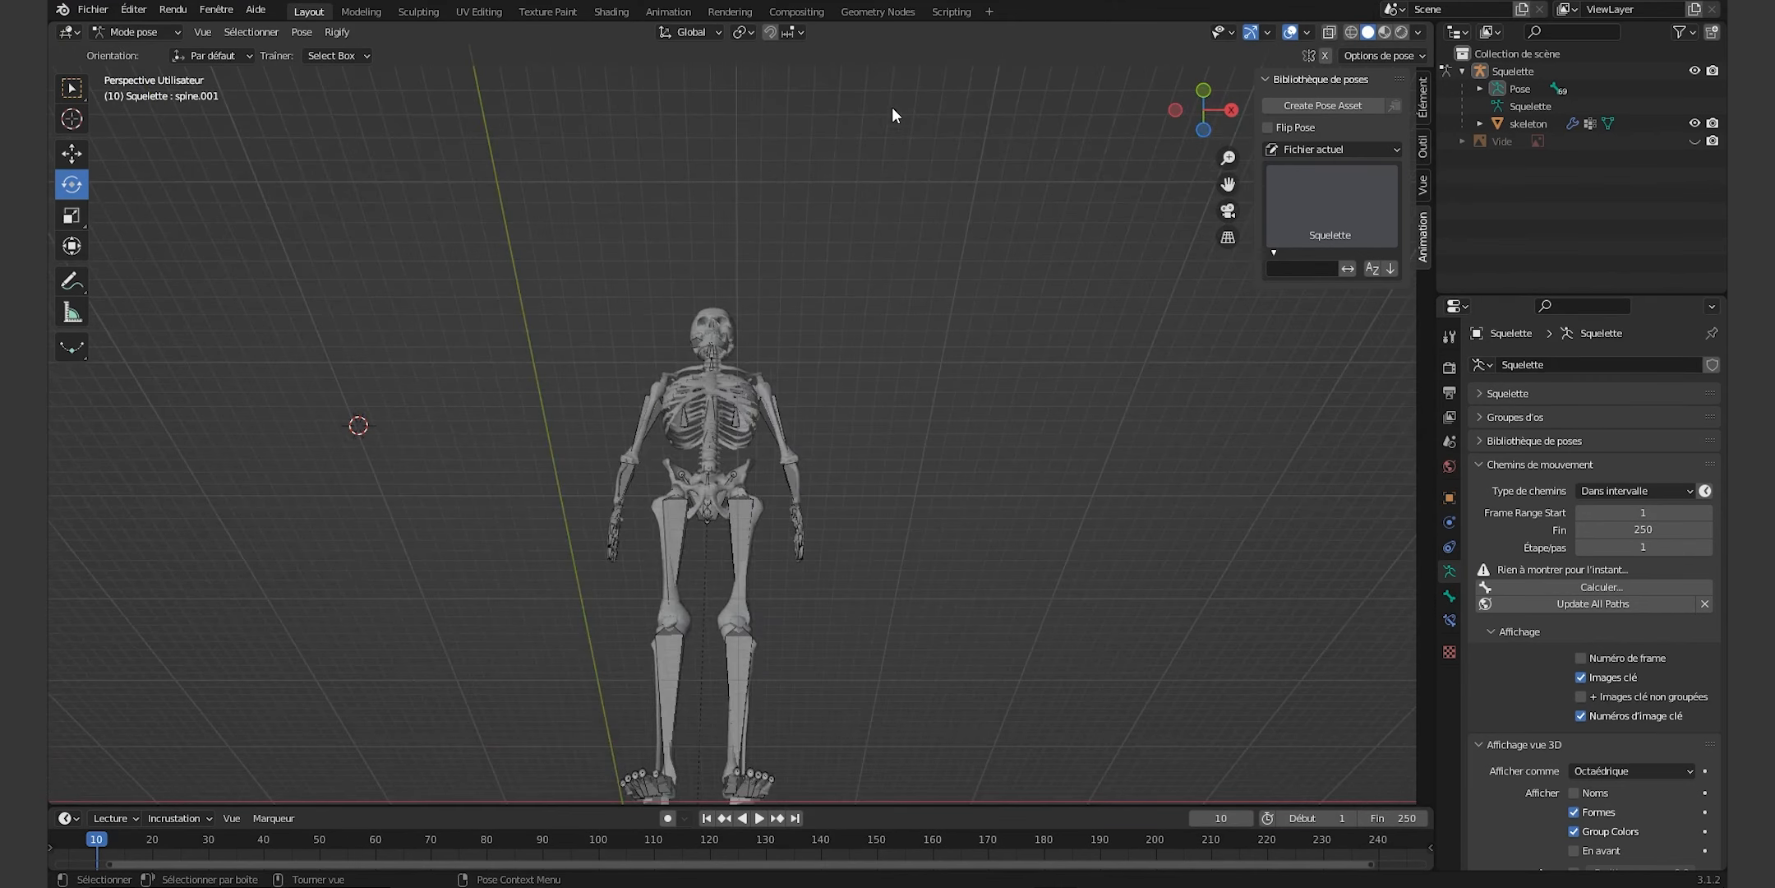
key(KP_2)
key(KP_2)
key(KP_2)
key(KP_2)
key(KP_2)
key(KP_2)
key(KP_2)
key(KP_2)
key(KP_2)
key(KP_2)
key(KP_2)
key(KP_2)
key(KP_1)
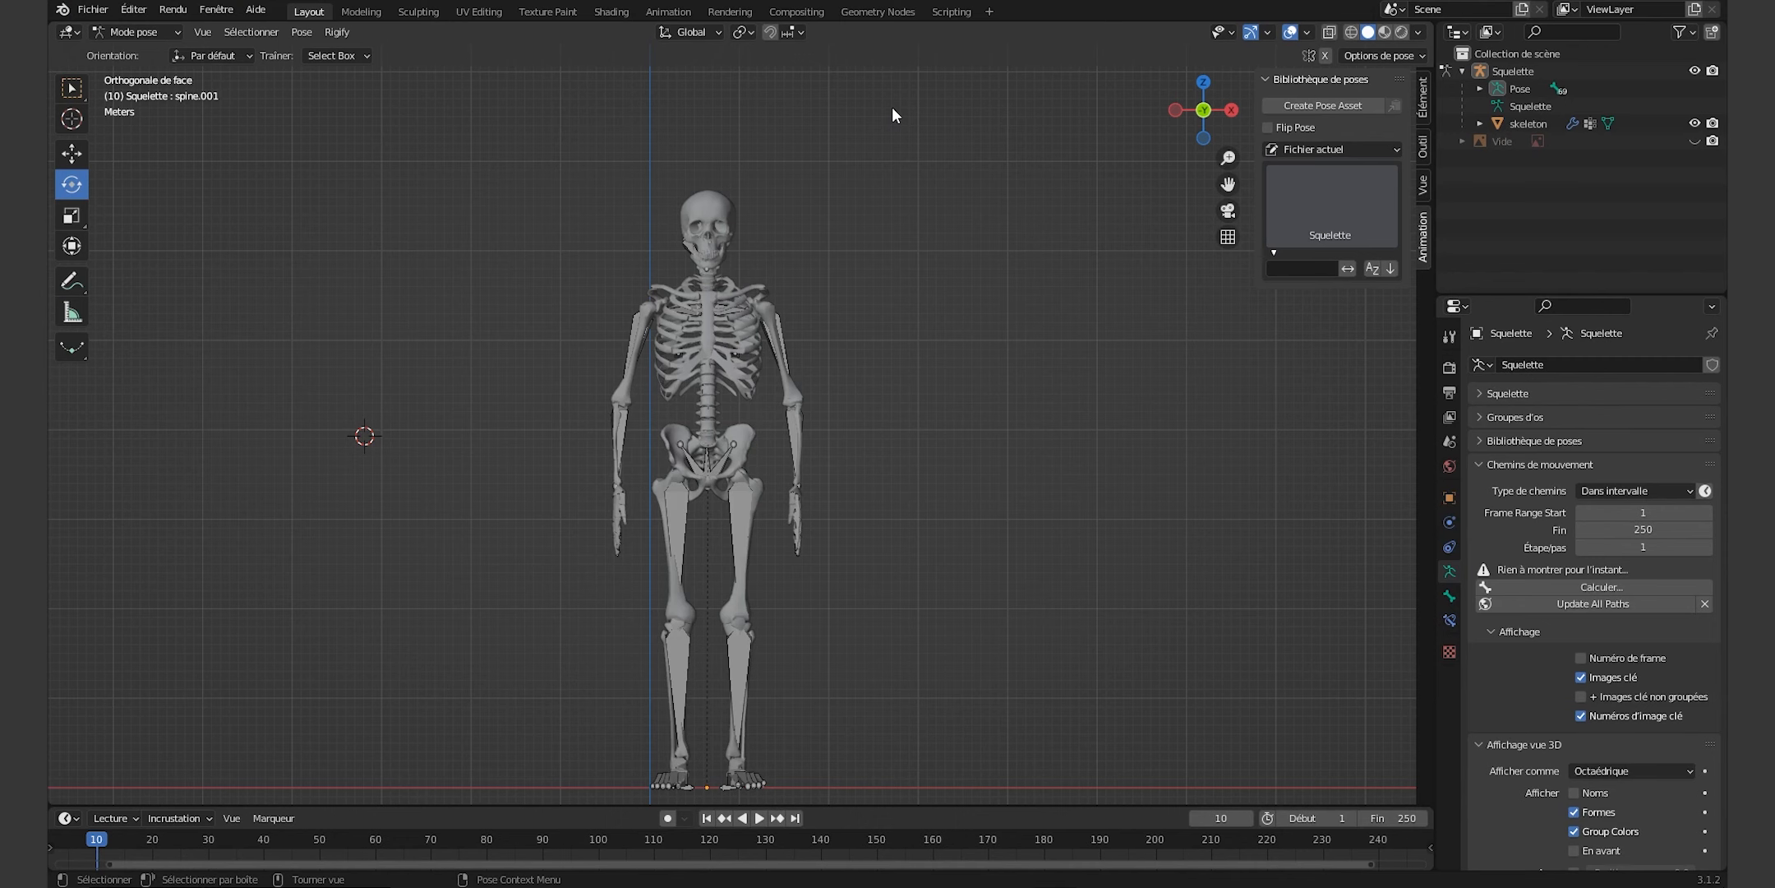
Compare the skeleton in the right, front and back orthographic views, ending on the front.
key(KP_3)
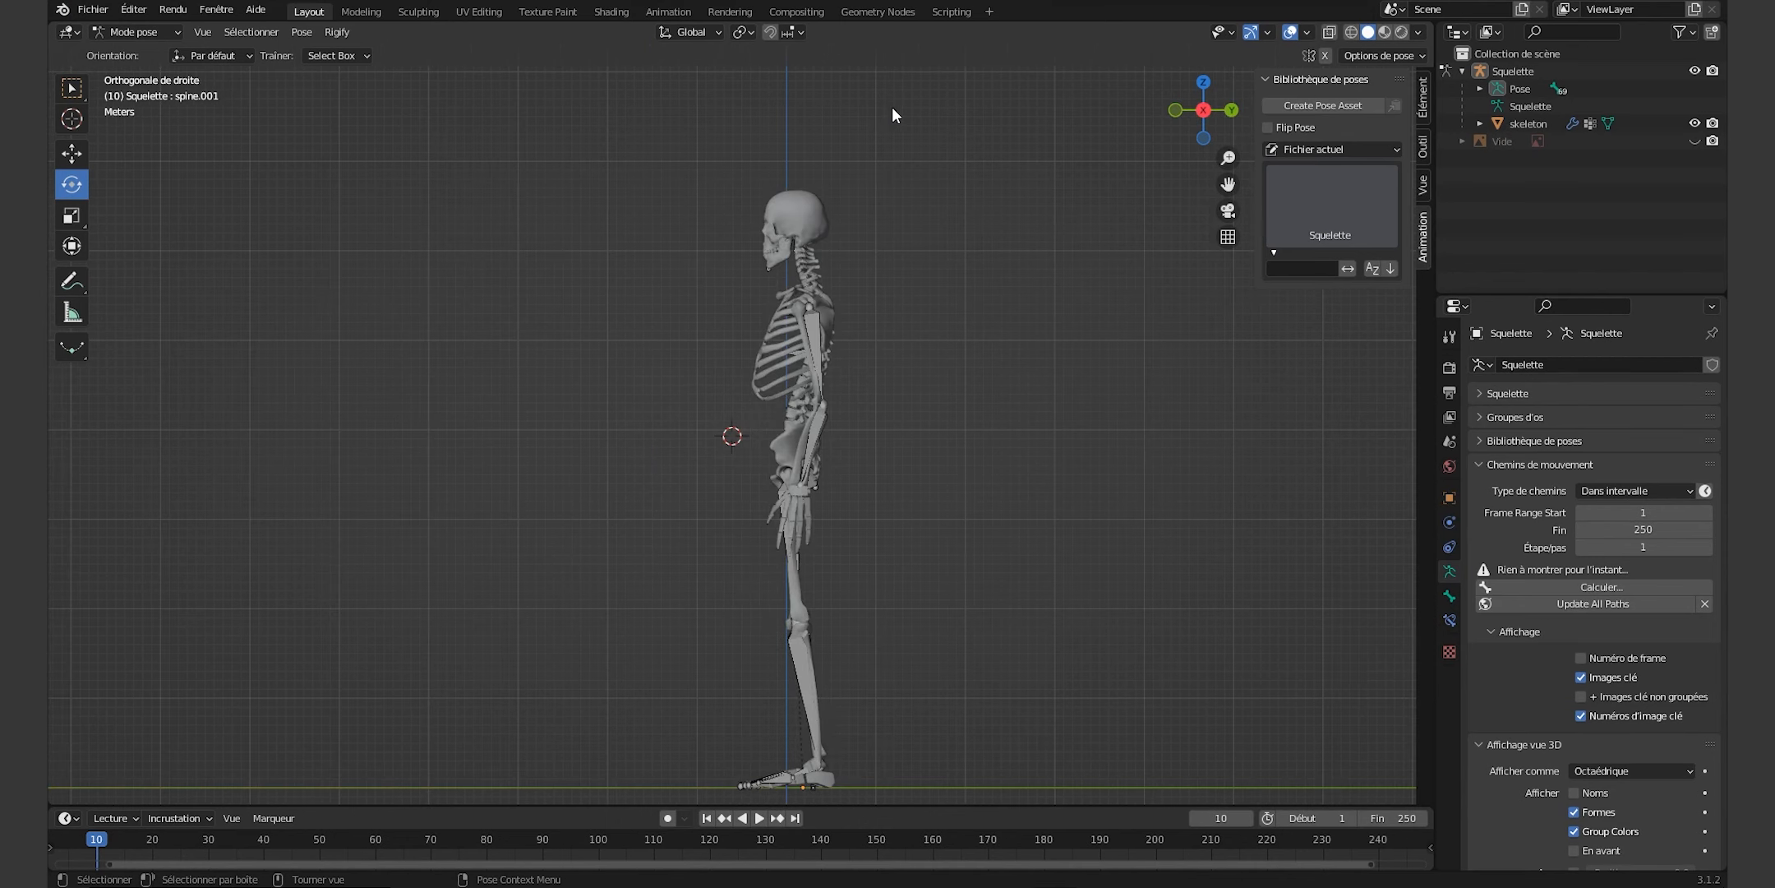
key(KP_1)
key(KP_3)
key(KP_1)
key(KP_3)
key(KP_1)
key(ctrl+KP_1)
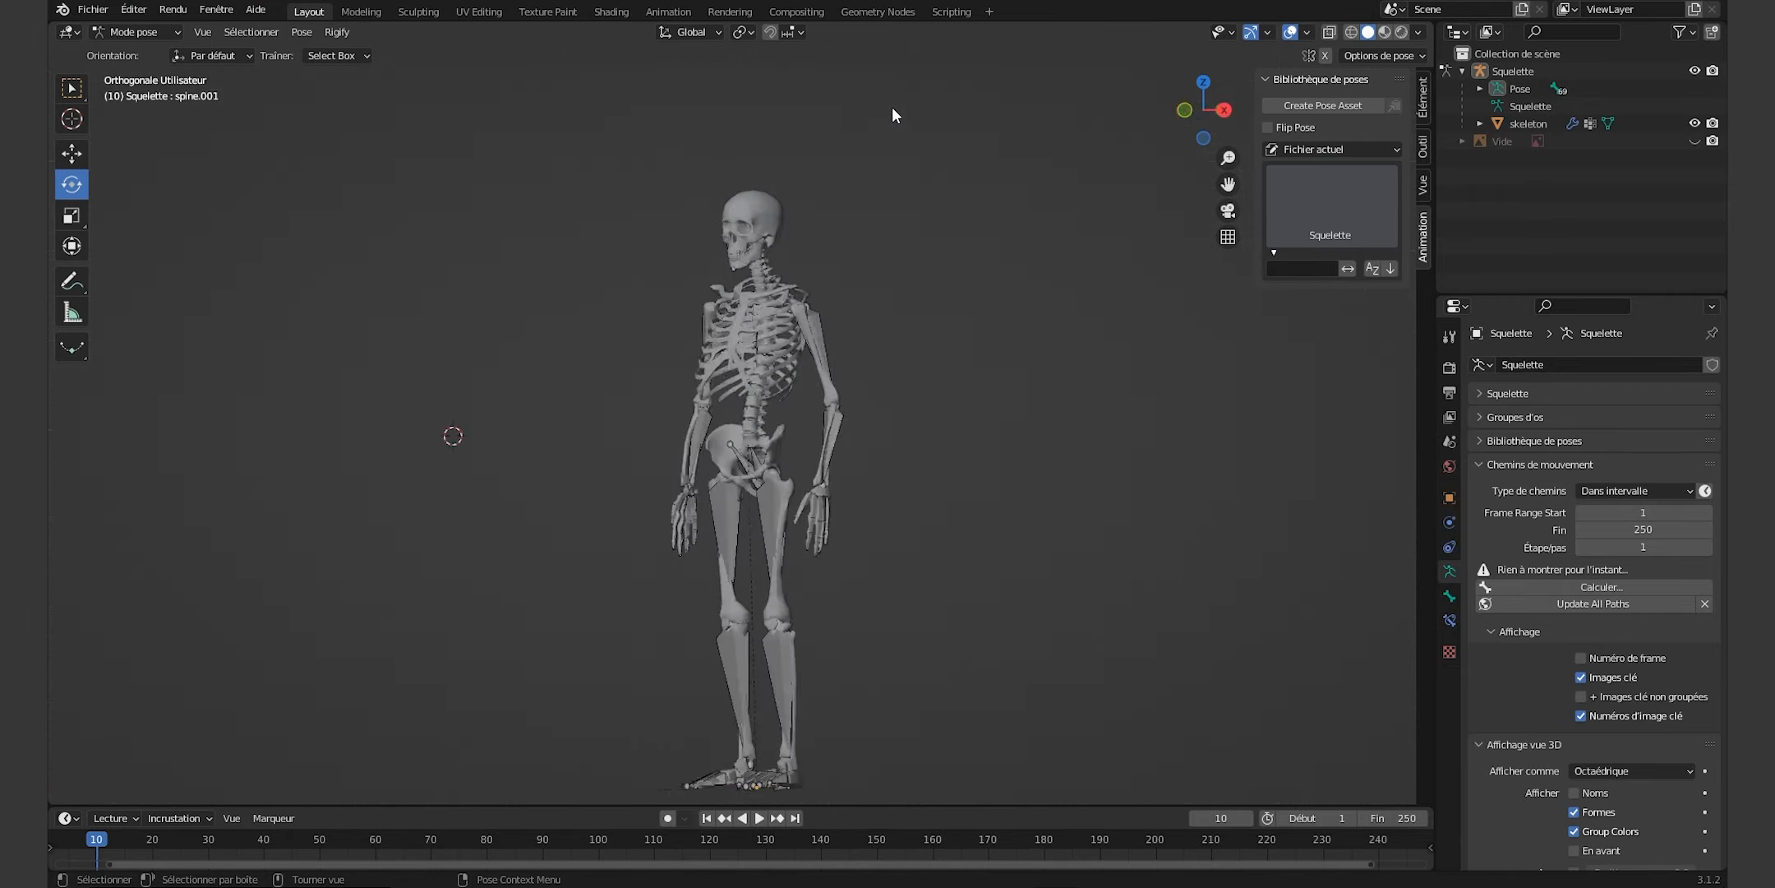
key(KP_1)
Rotate the view around the skeleton in both directions and inspect its pelvis and rib cage up close.
key(KP_4)
key(KP_4)
key(KP_4)
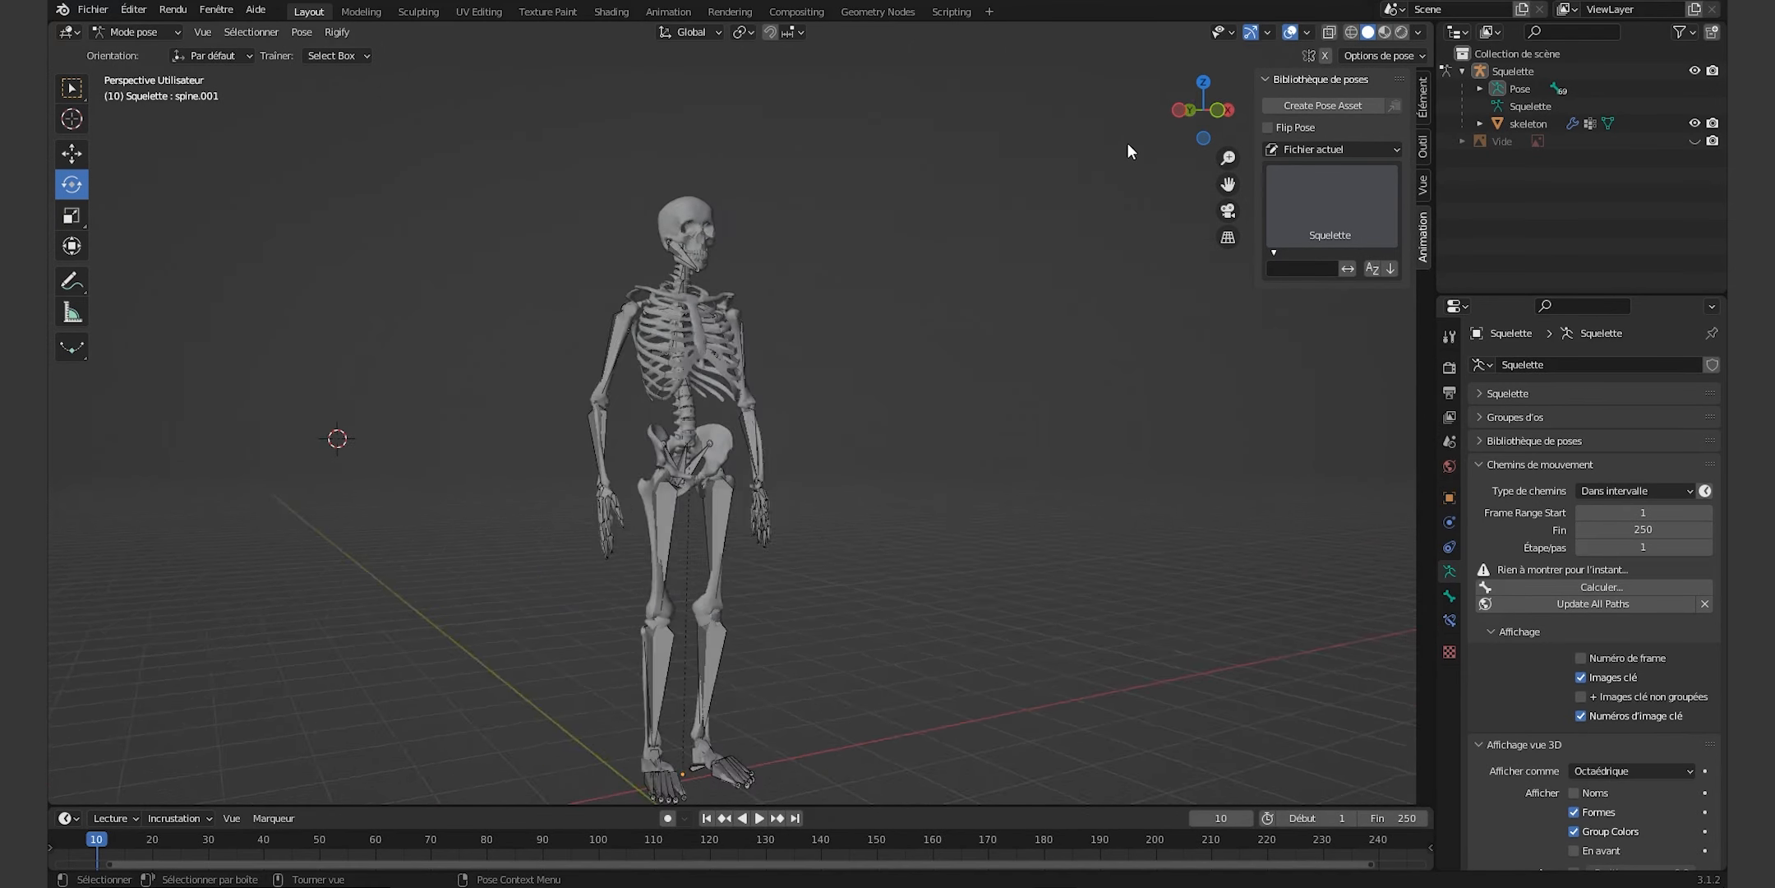
key(KP_6)
key(KP_6)
key(KP_6)
key(KP_6)
key(KP_6)
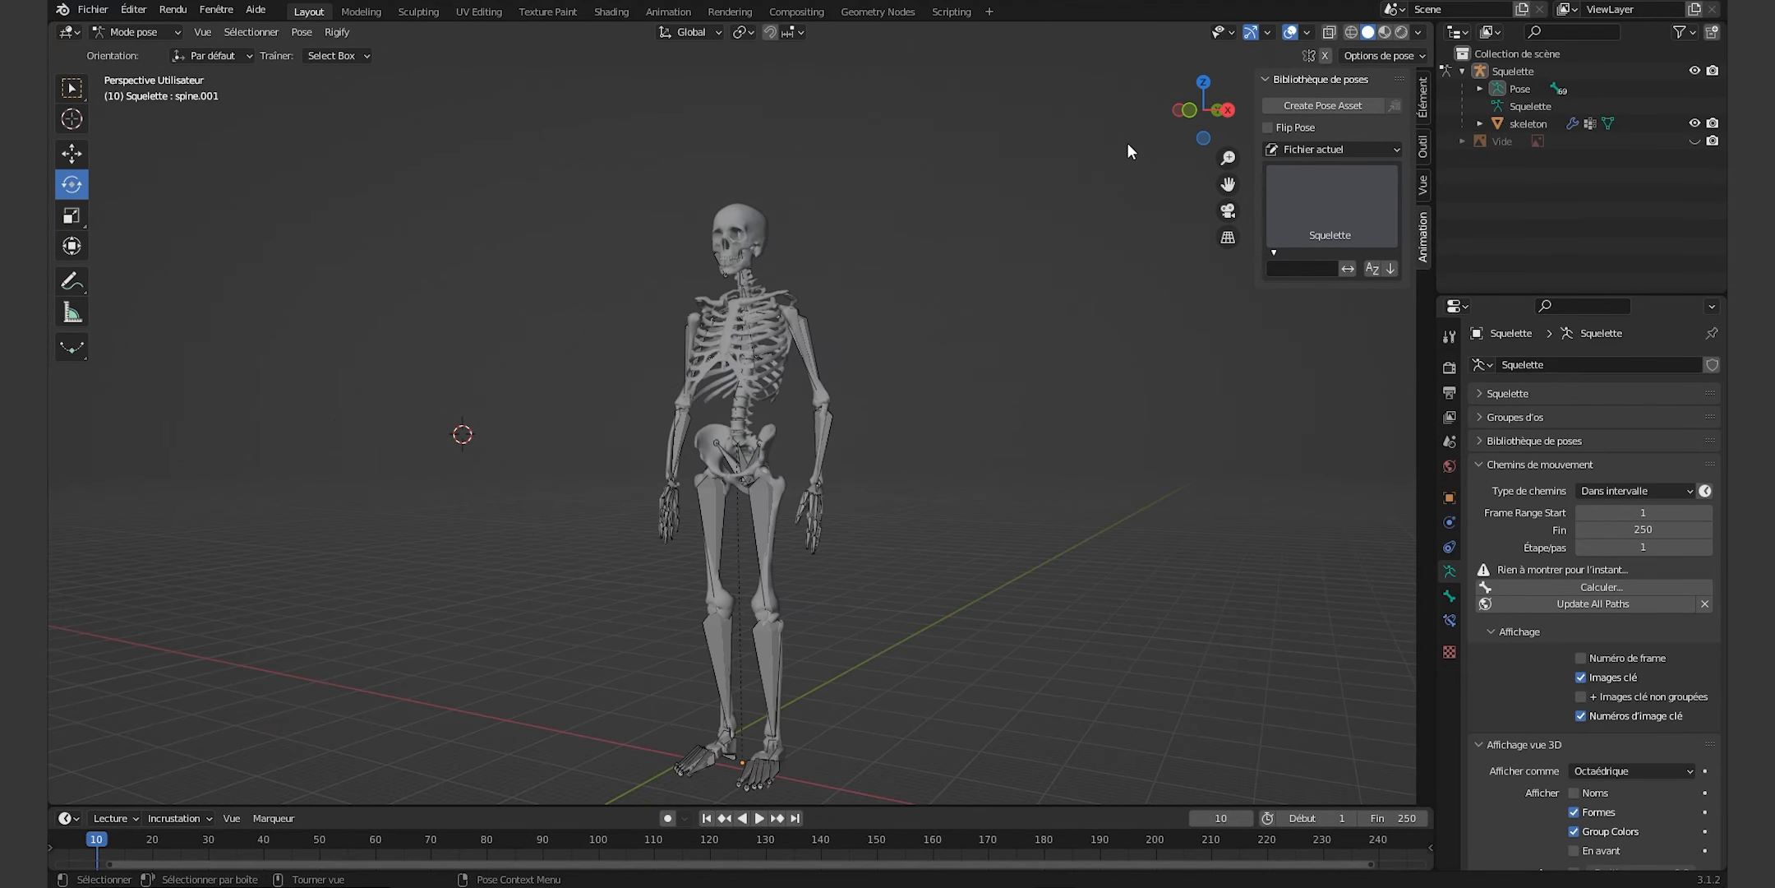
drag(1219, 123, 1356, 144)
scroll(750, 583, up, 1)
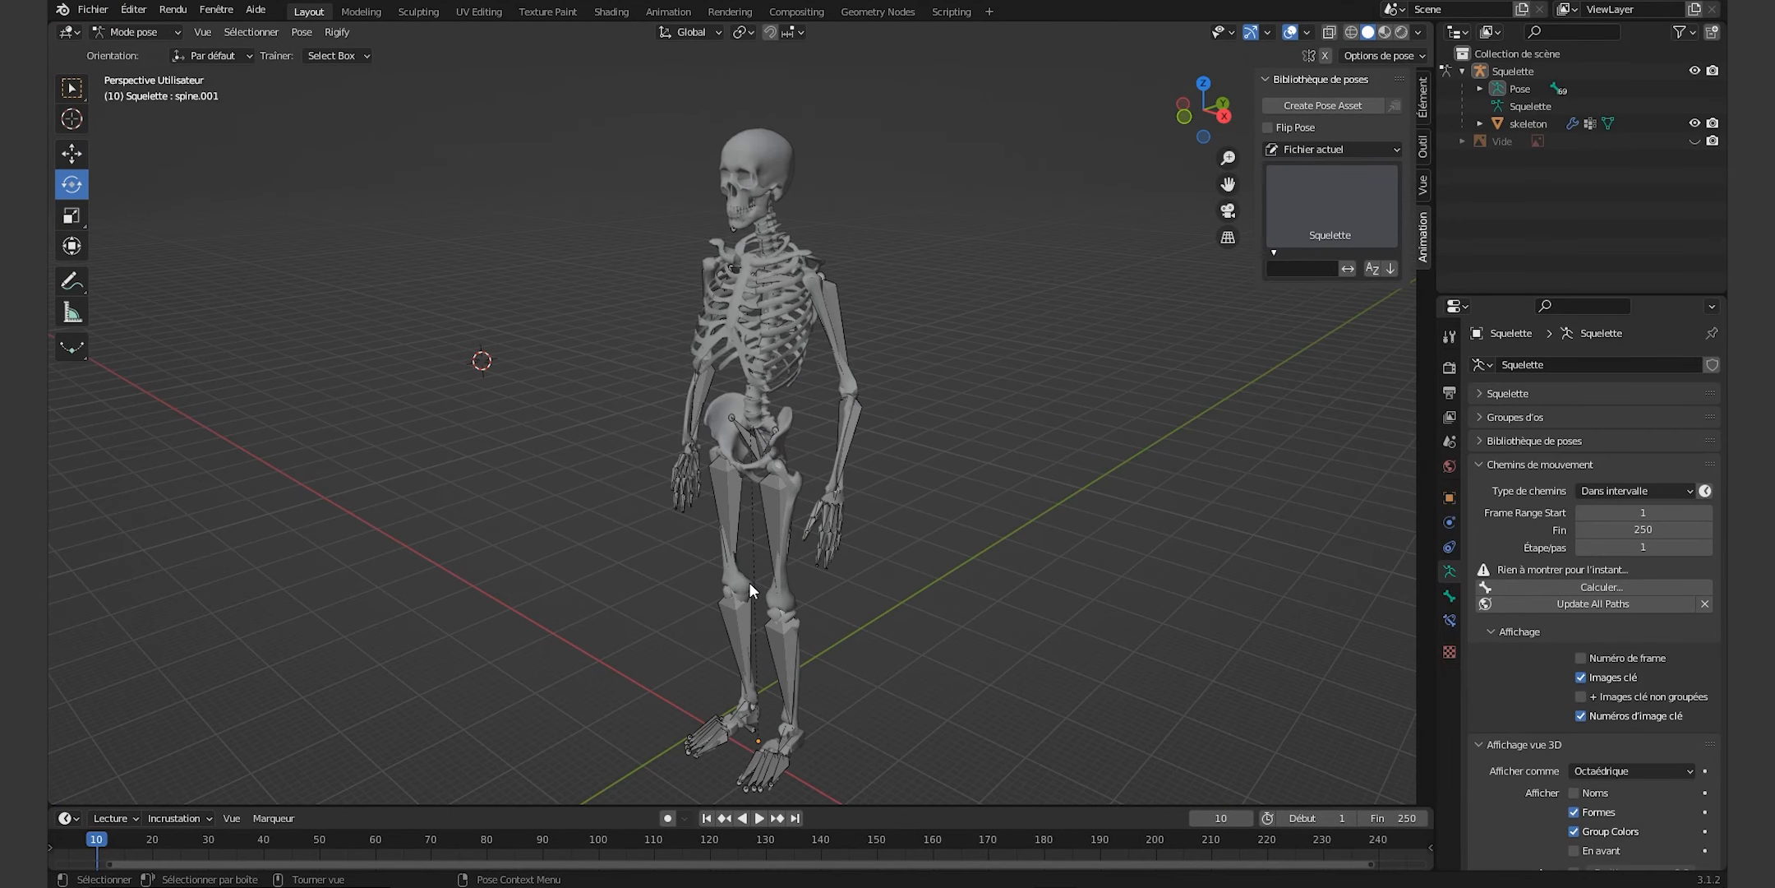
scroll(749, 583, up, 6)
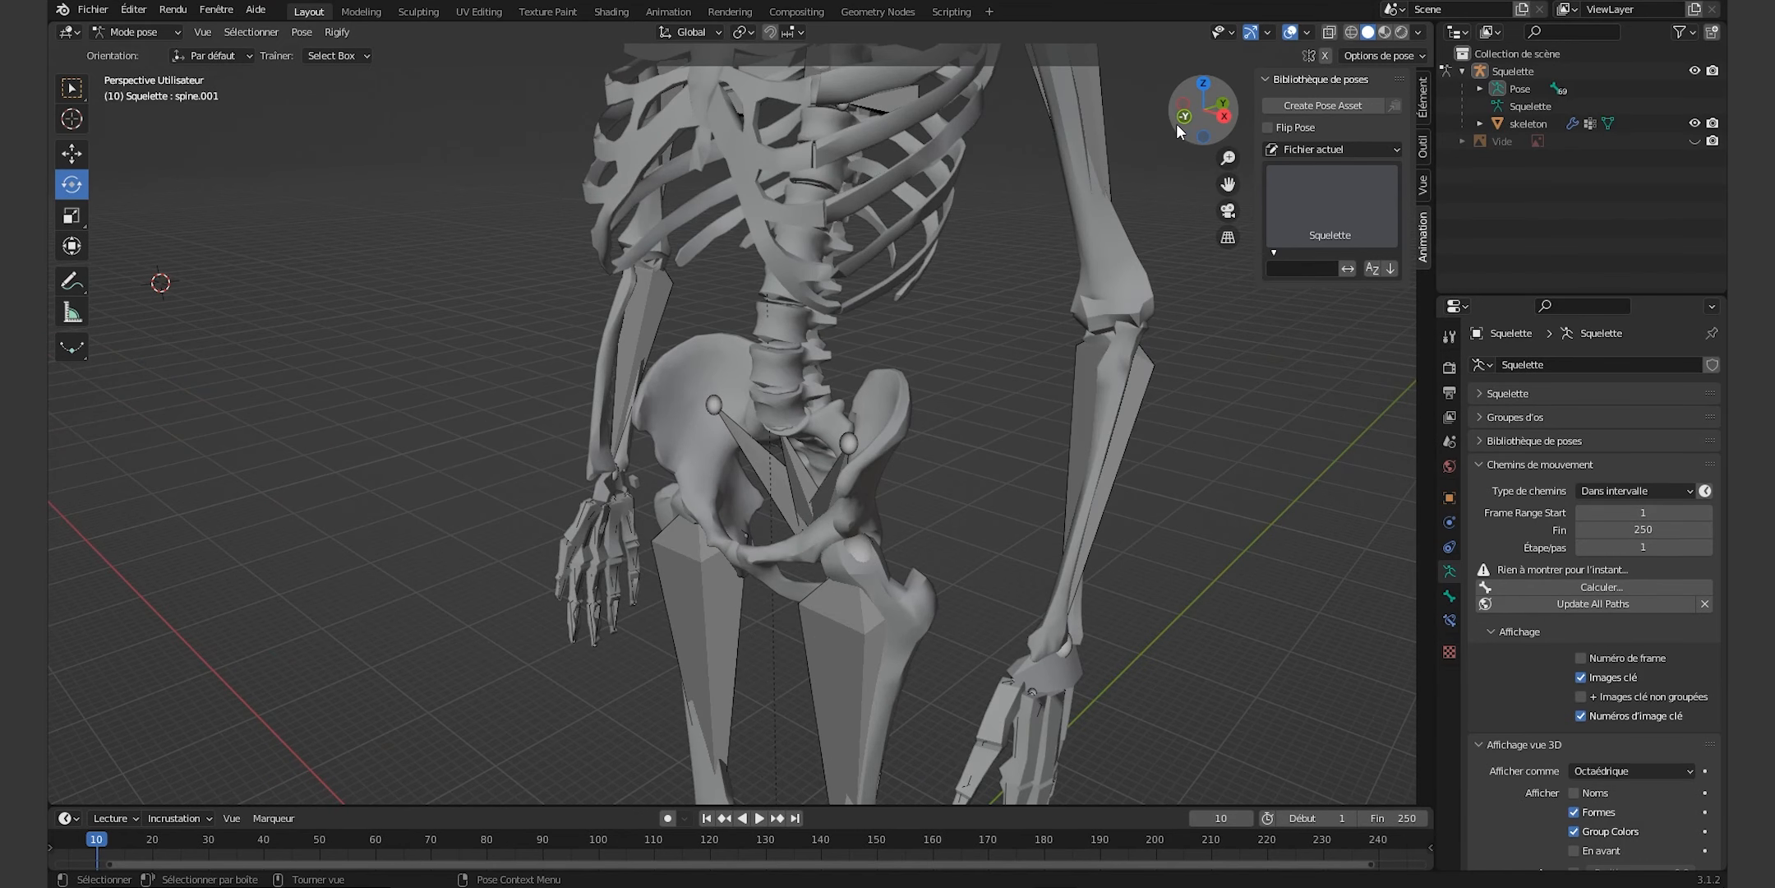
drag(1179, 124, 1228, 82)
scroll(626, 627, down, 2)
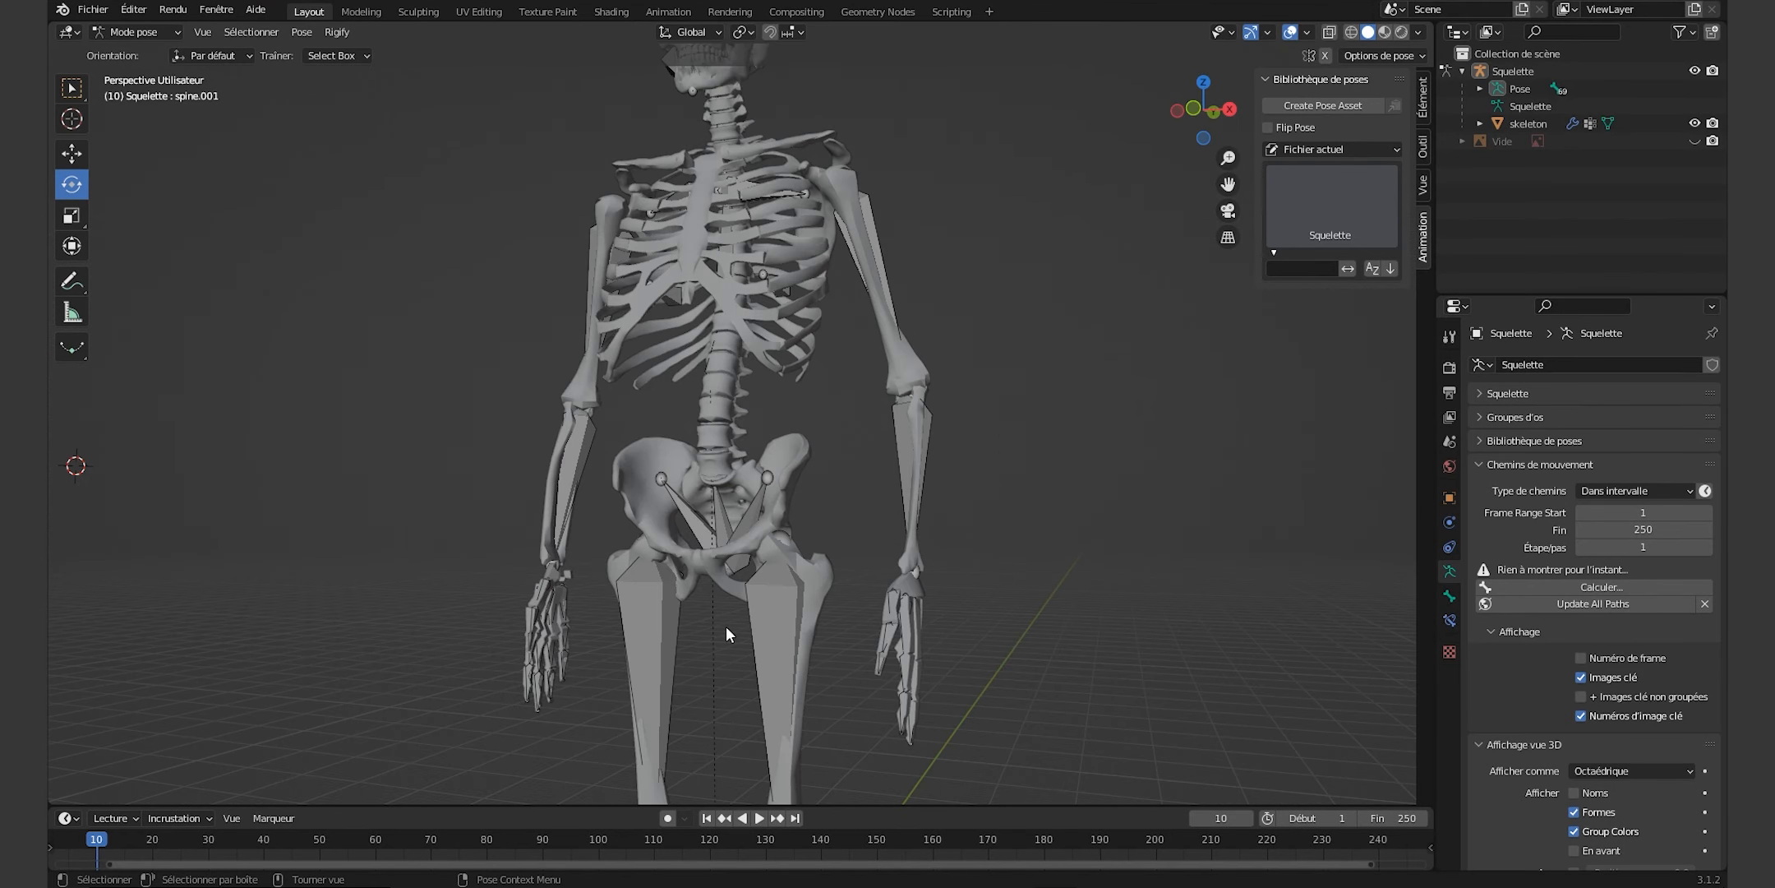
drag(1233, 117, 795, 238)
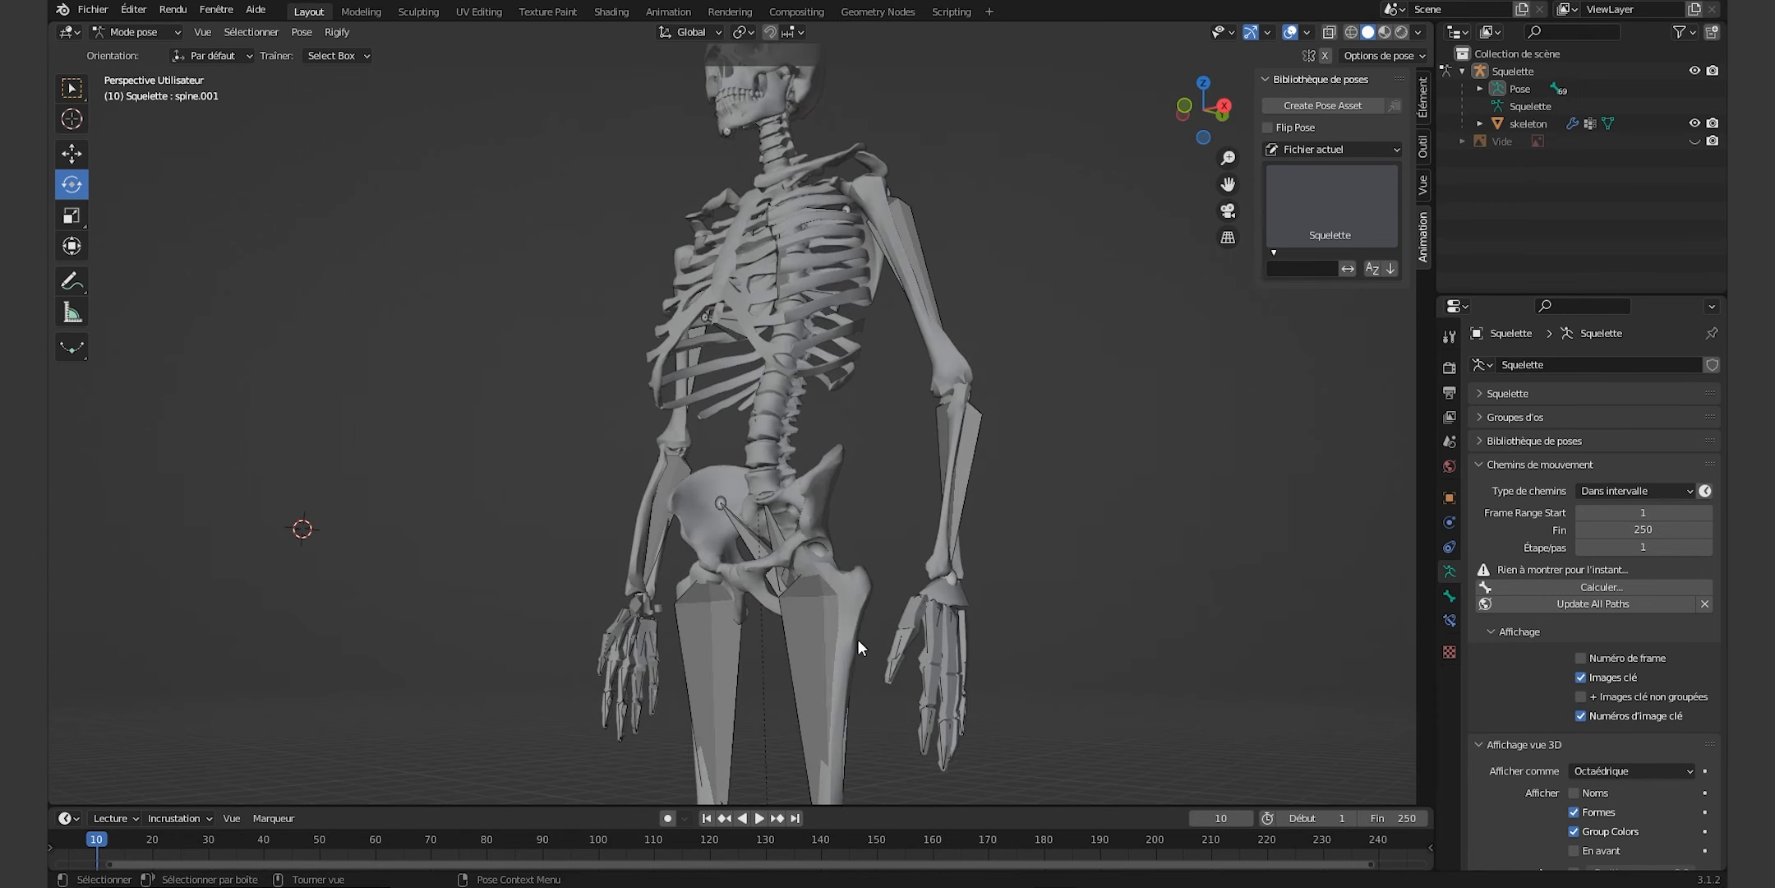
drag(1228, 117, 1176, 71)
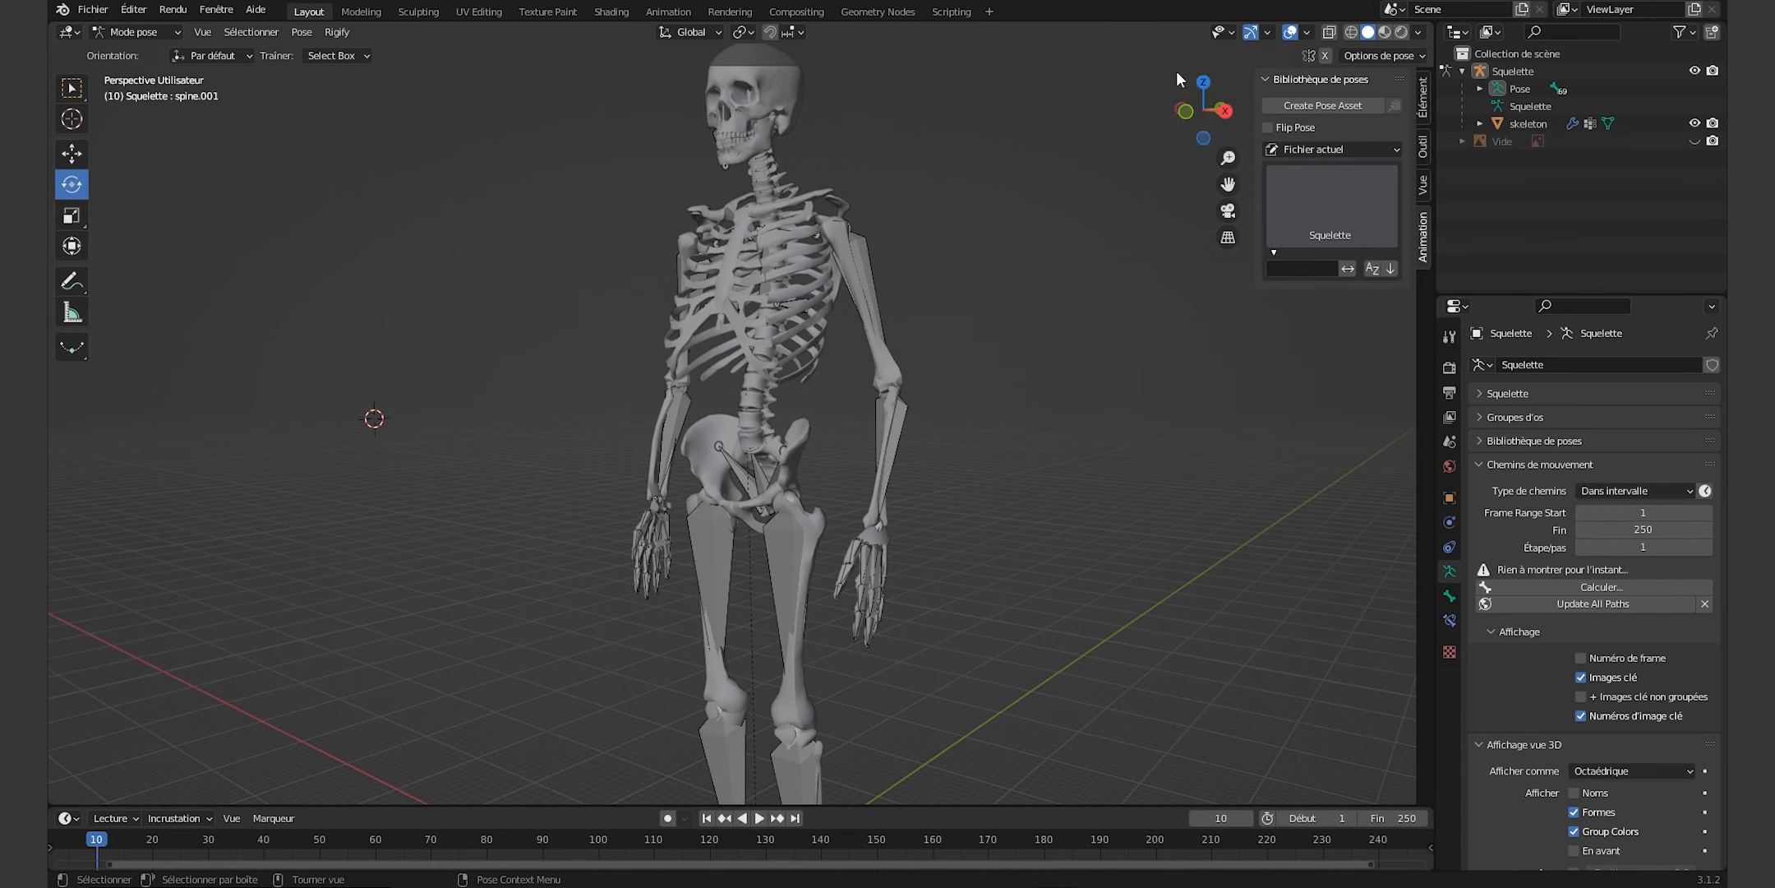
Try rotating the upper_arm.L bone about the X axis.
click(847, 228)
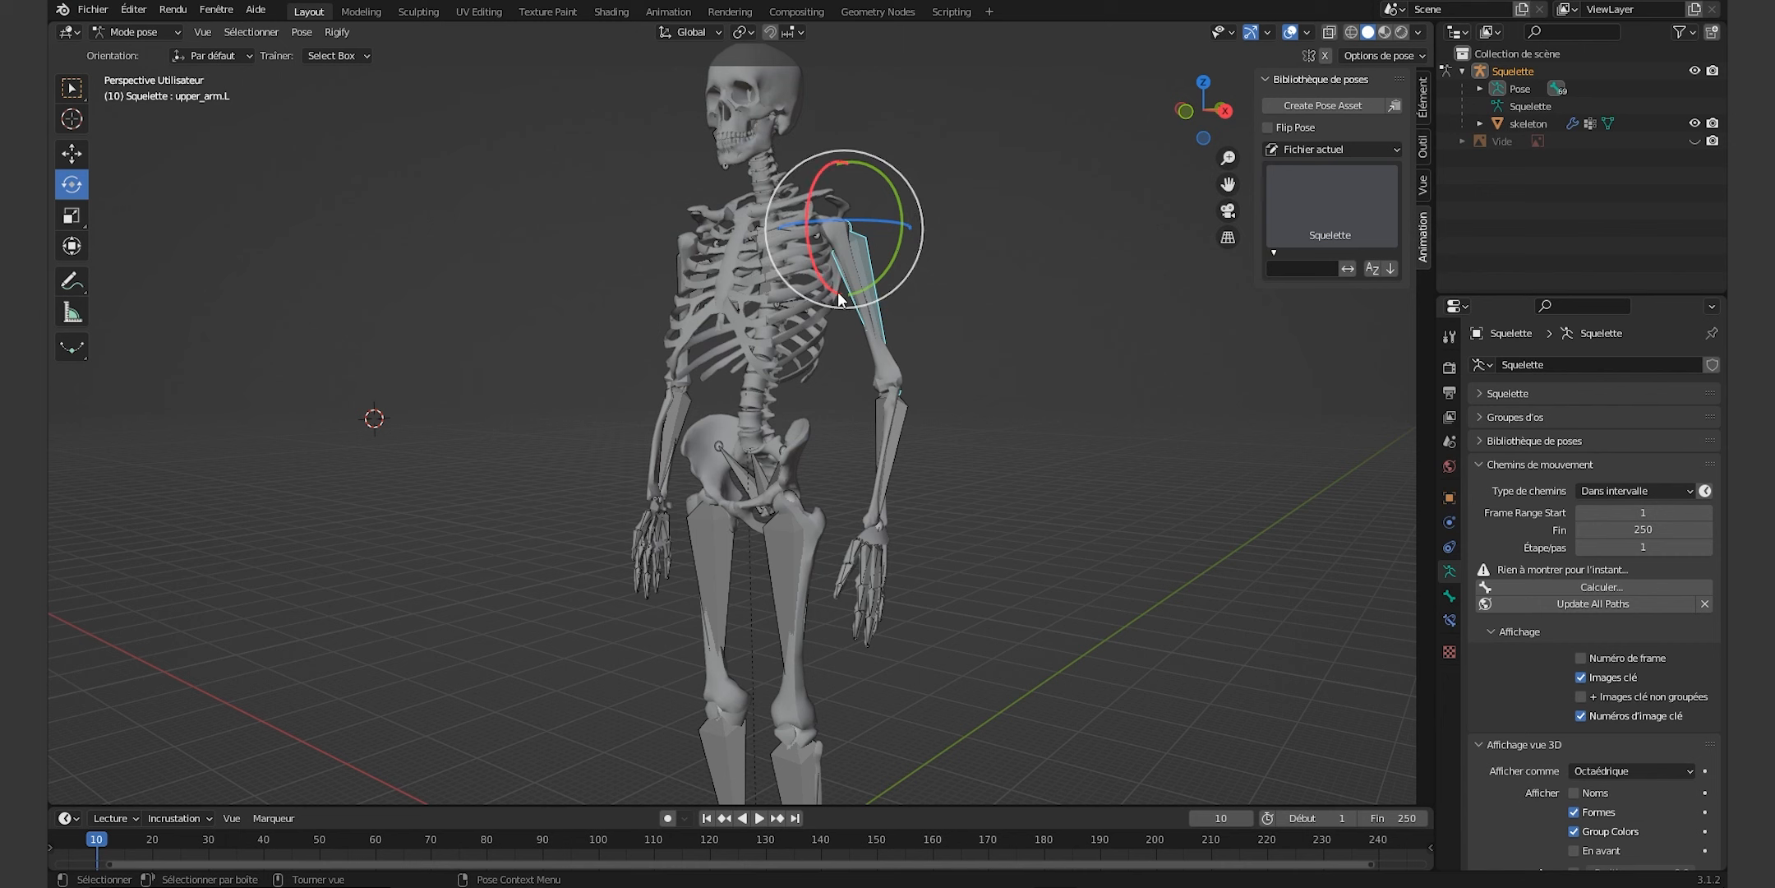
drag(832, 295, 1079, 213)
drag(1204, 111, 1368, 115)
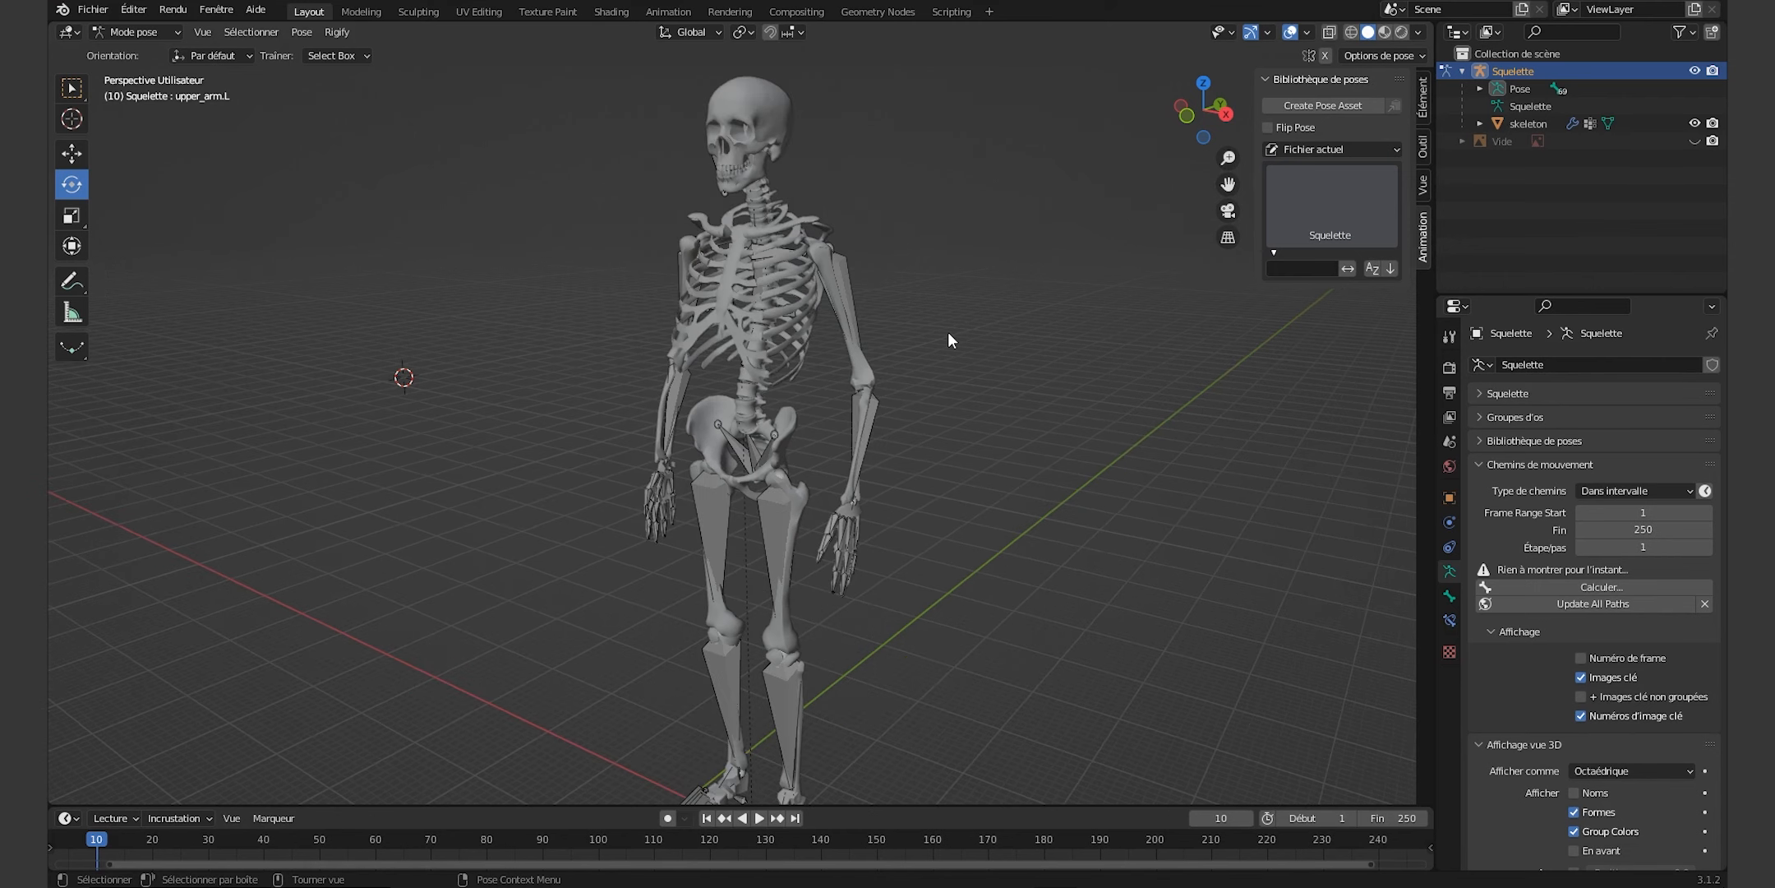
Frame the whole skeleton in the front orthographic view.
key(KP_1)
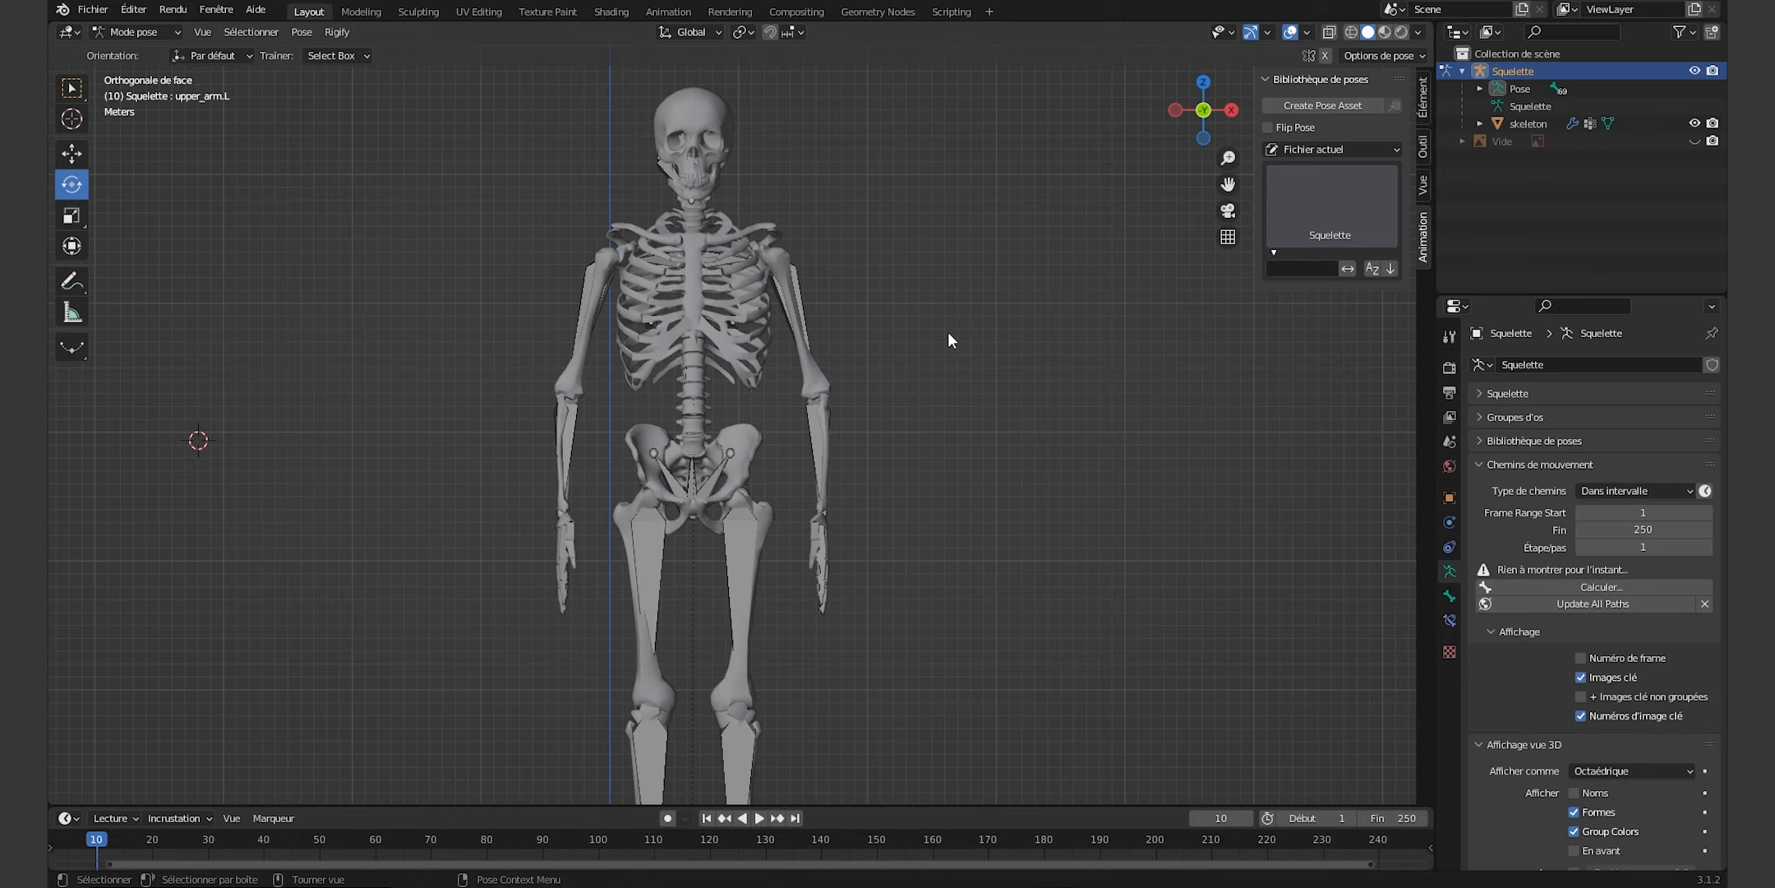
scroll(1000, 358, down, 3)
drag(1225, 182, 1301, 117)
scroll(859, 391, up, 1)
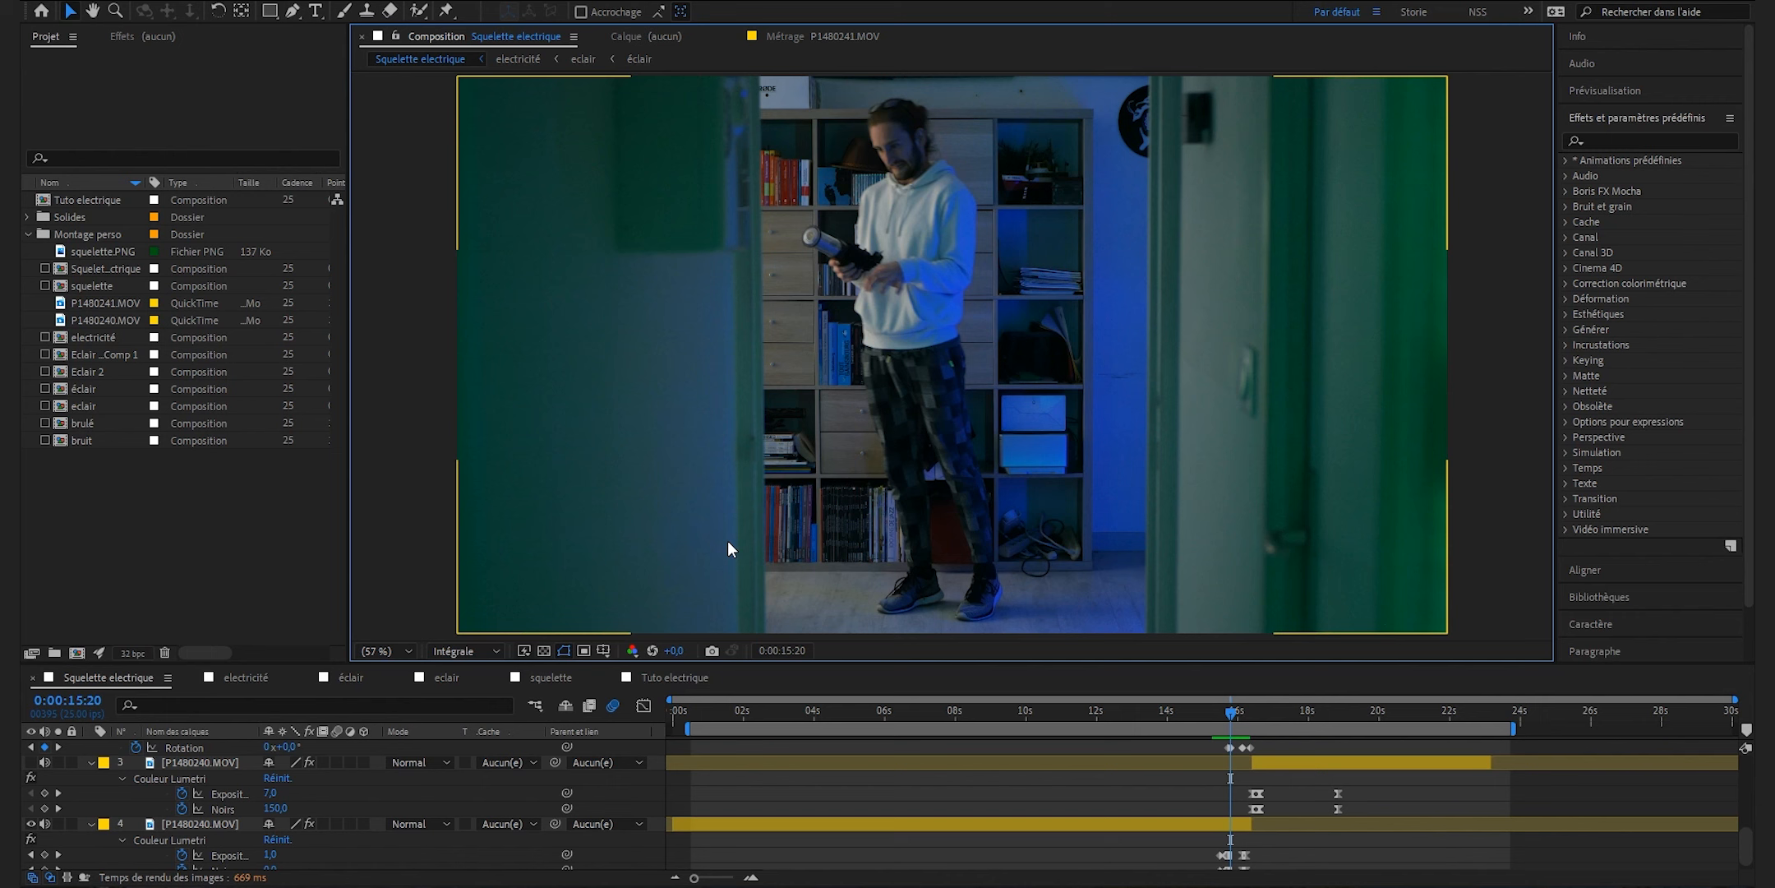
Return to Blender and switch the skeleton armature from pose mode to object mode.
click(786, 746)
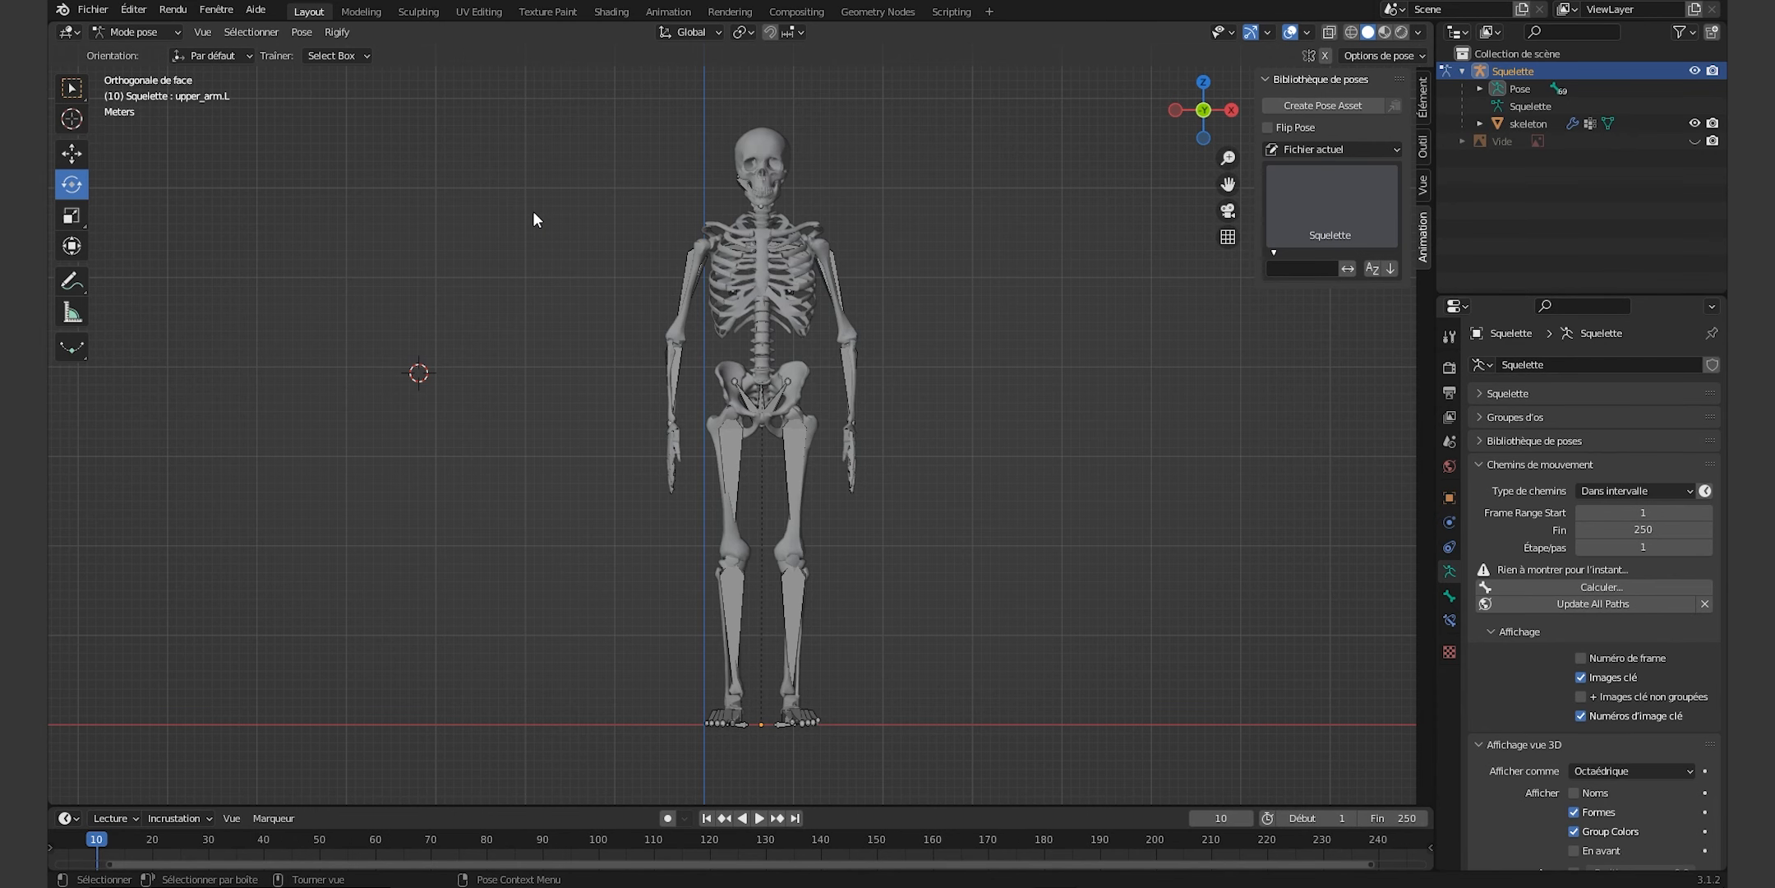
click(157, 33)
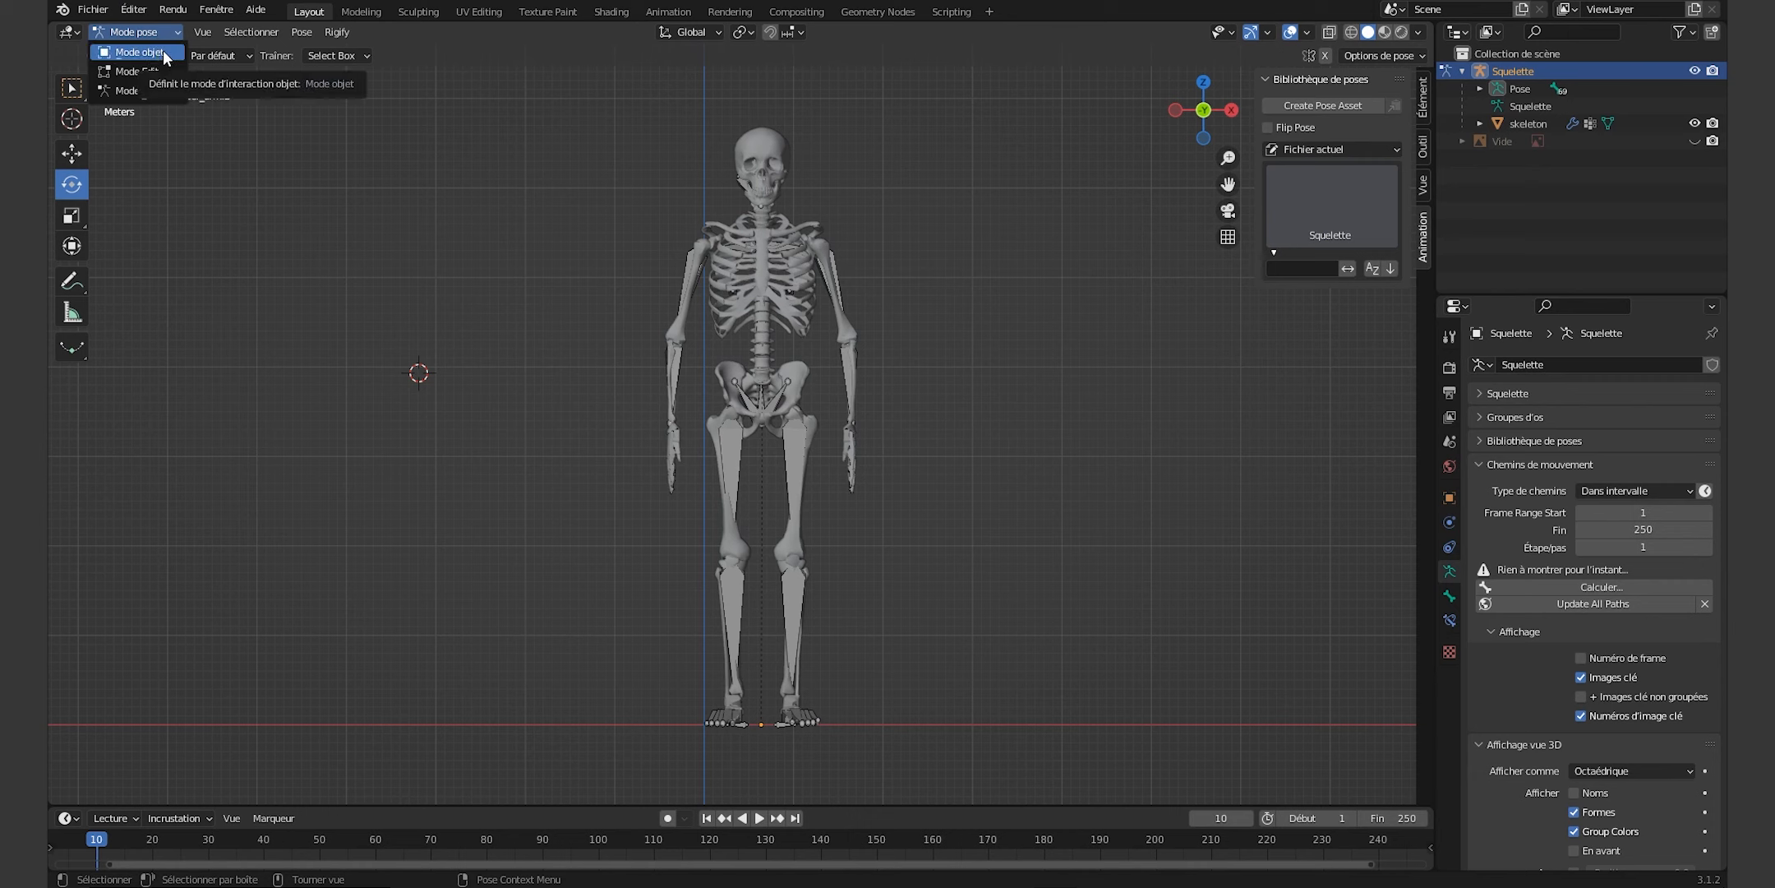
click(161, 52)
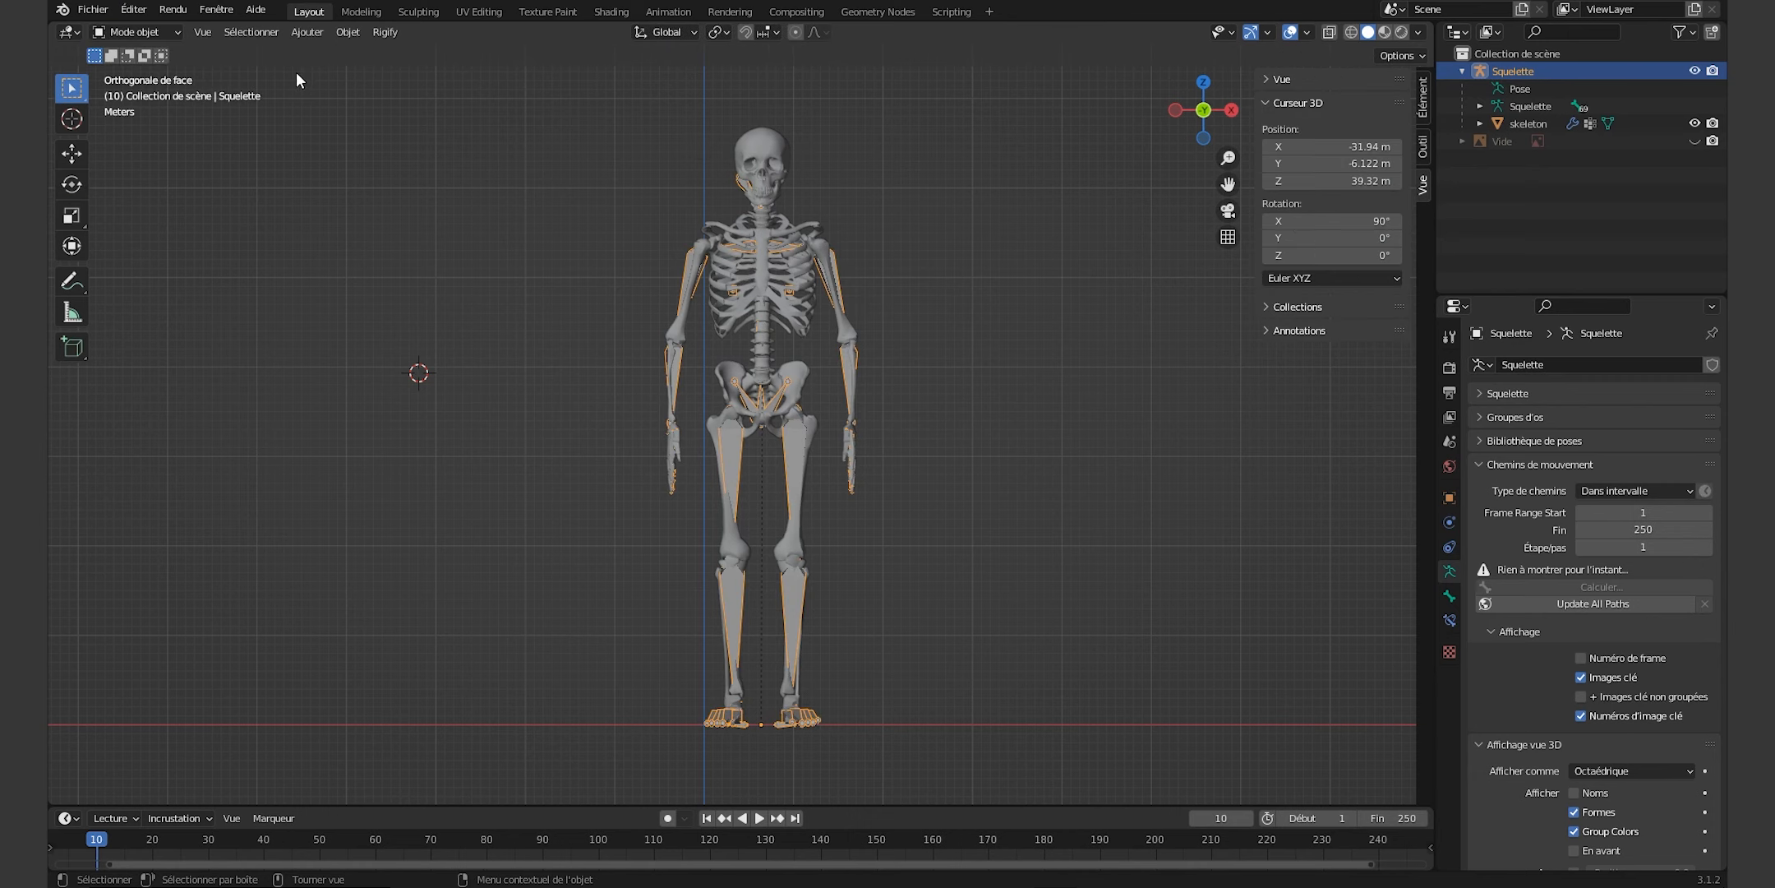
Add moi.PNG from the Desktop folder as a background image aligned to the front view.
click(313, 33)
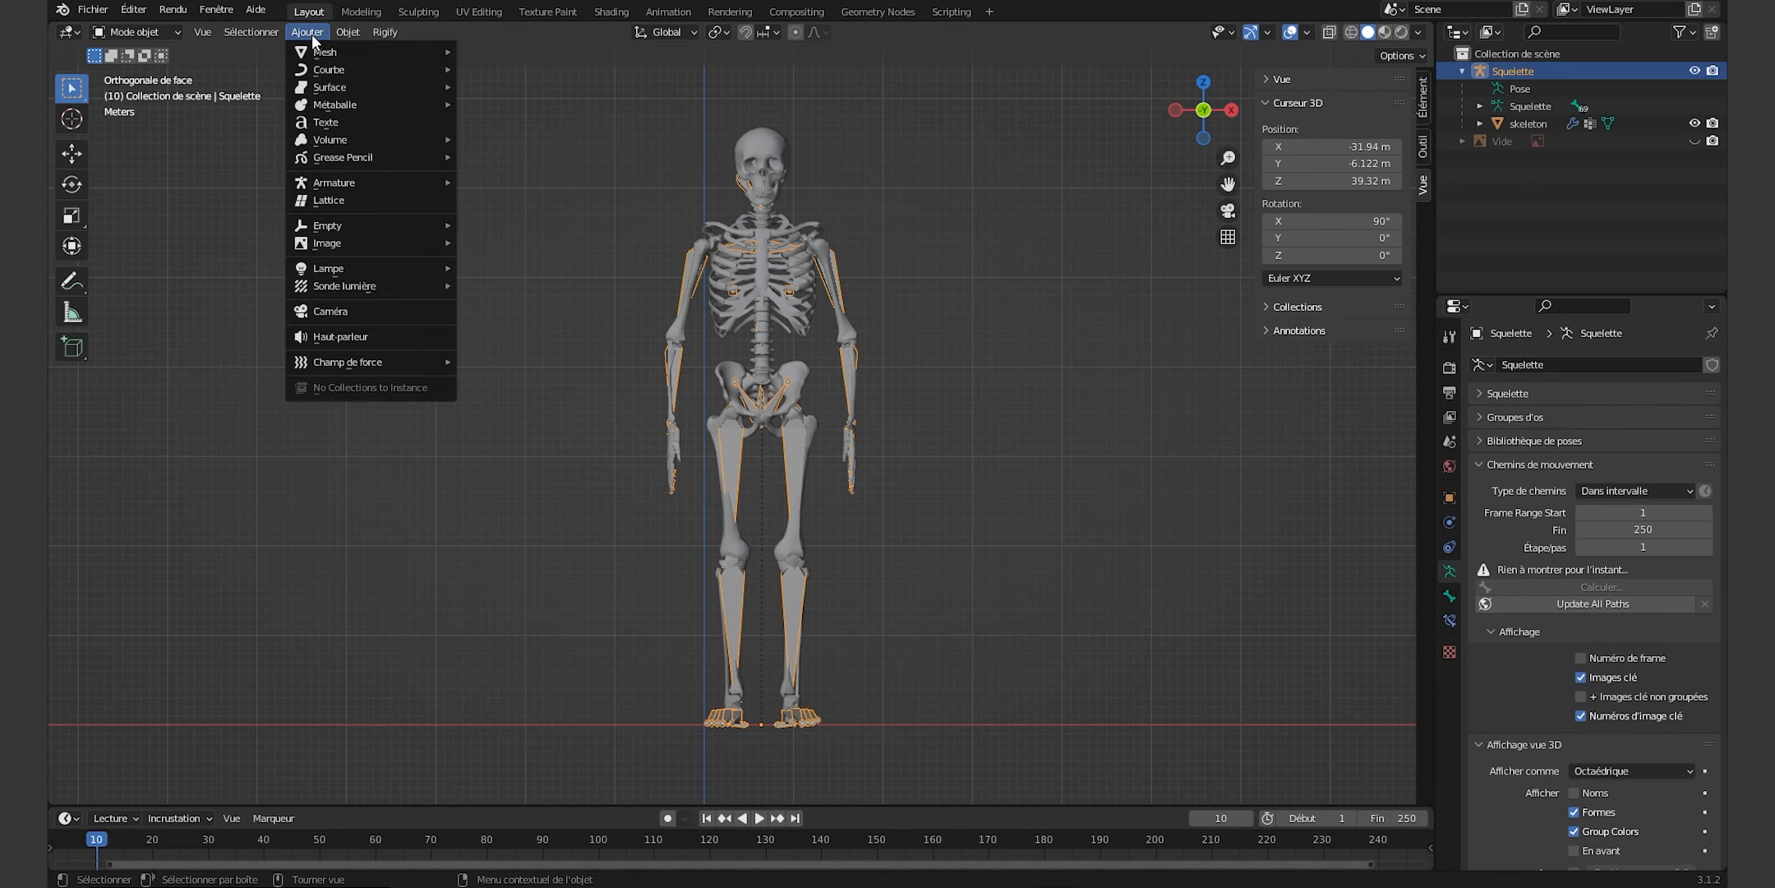
mouse_move(384, 238)
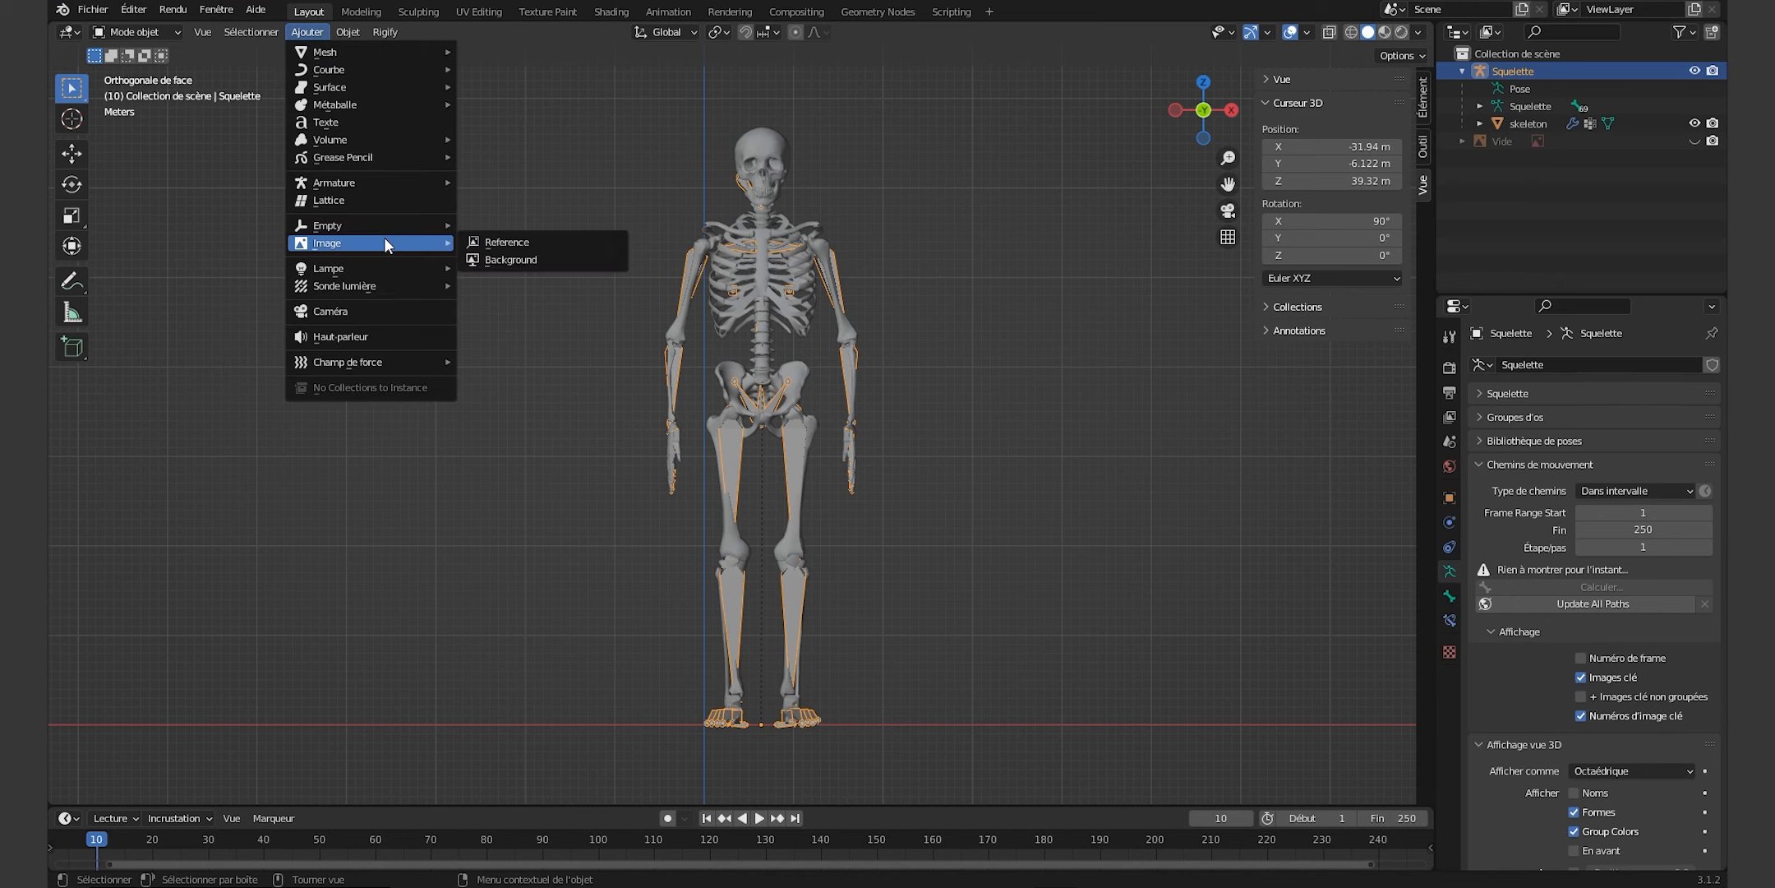
click(500, 259)
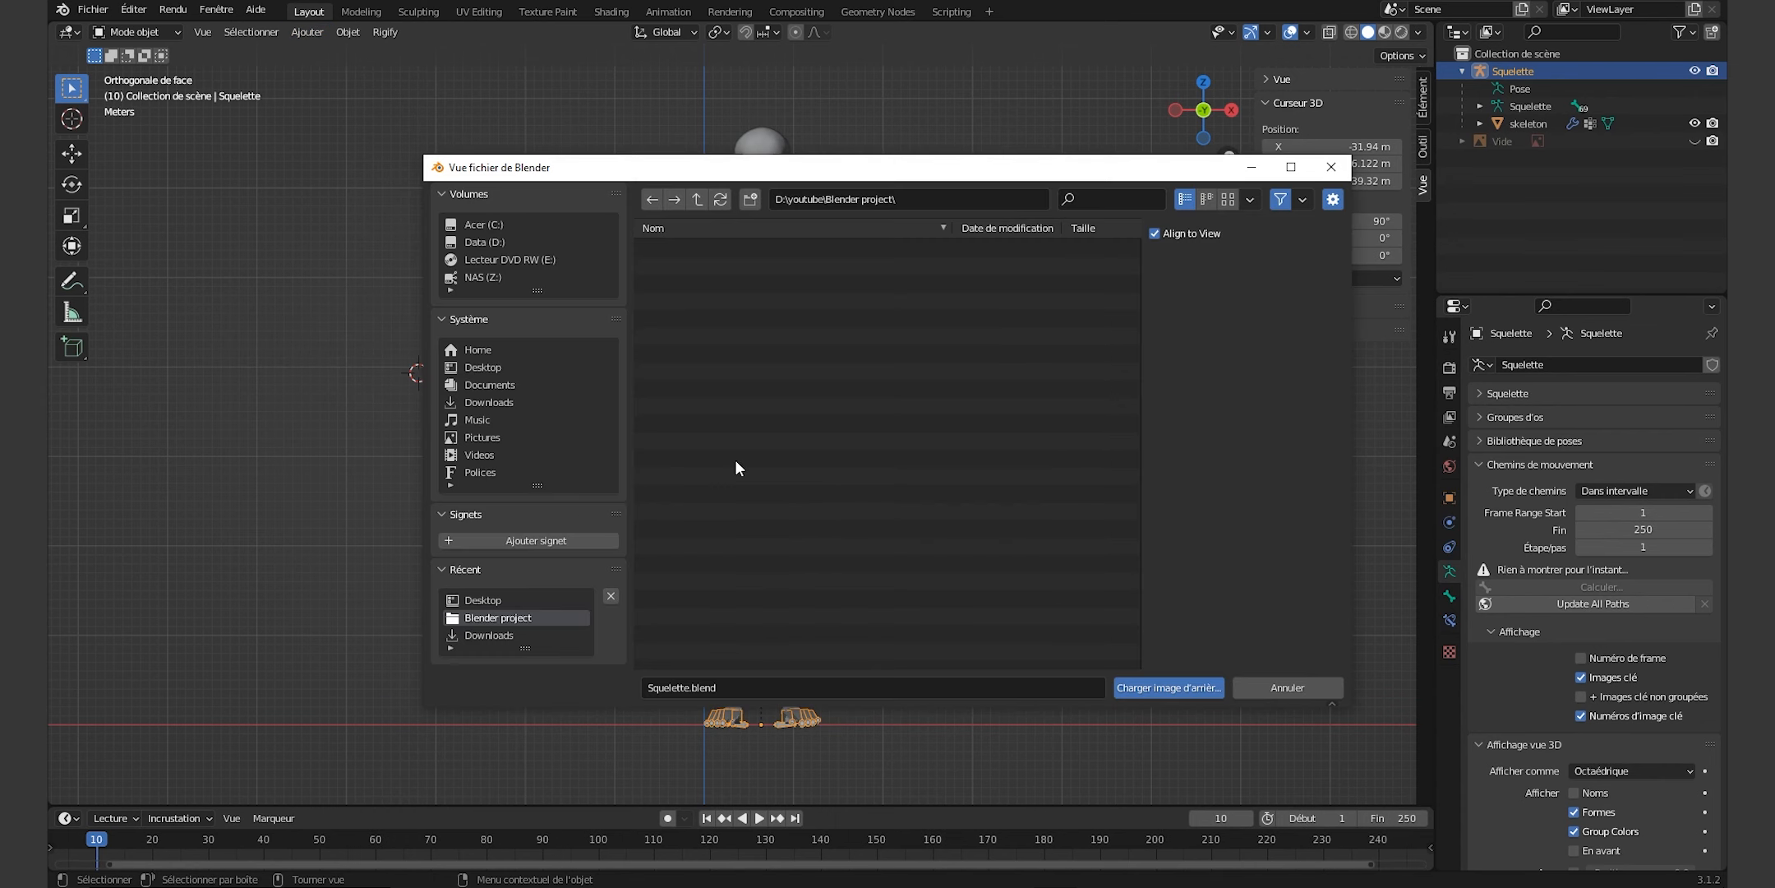
click(483, 367)
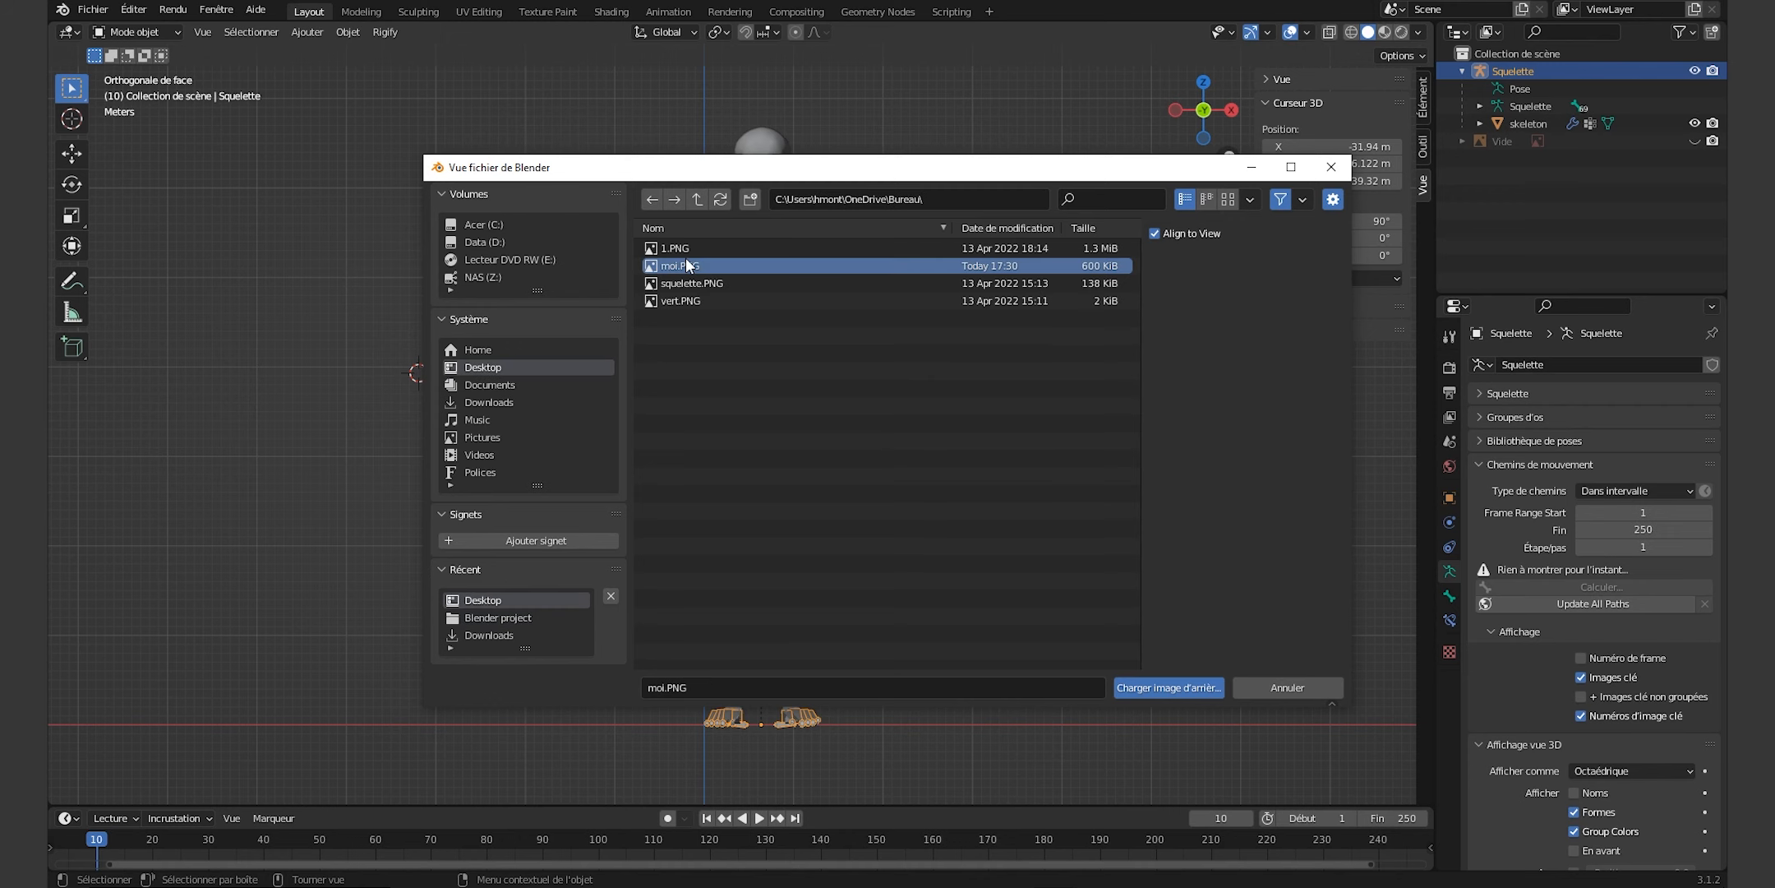
click(684, 265)
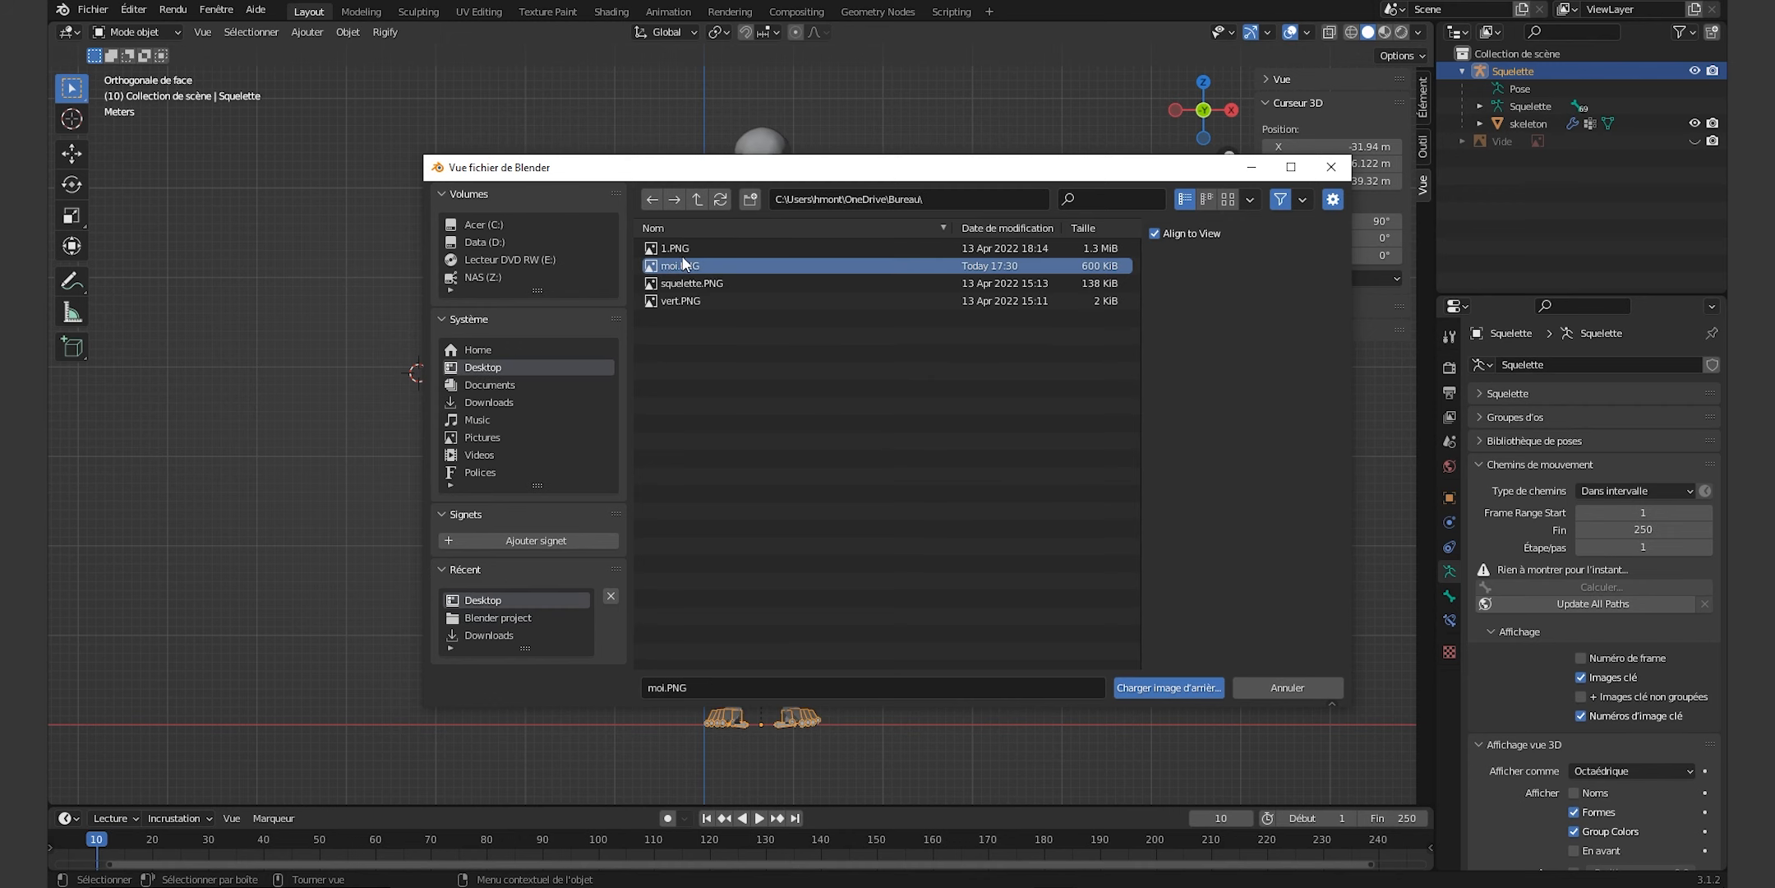
click(1168, 688)
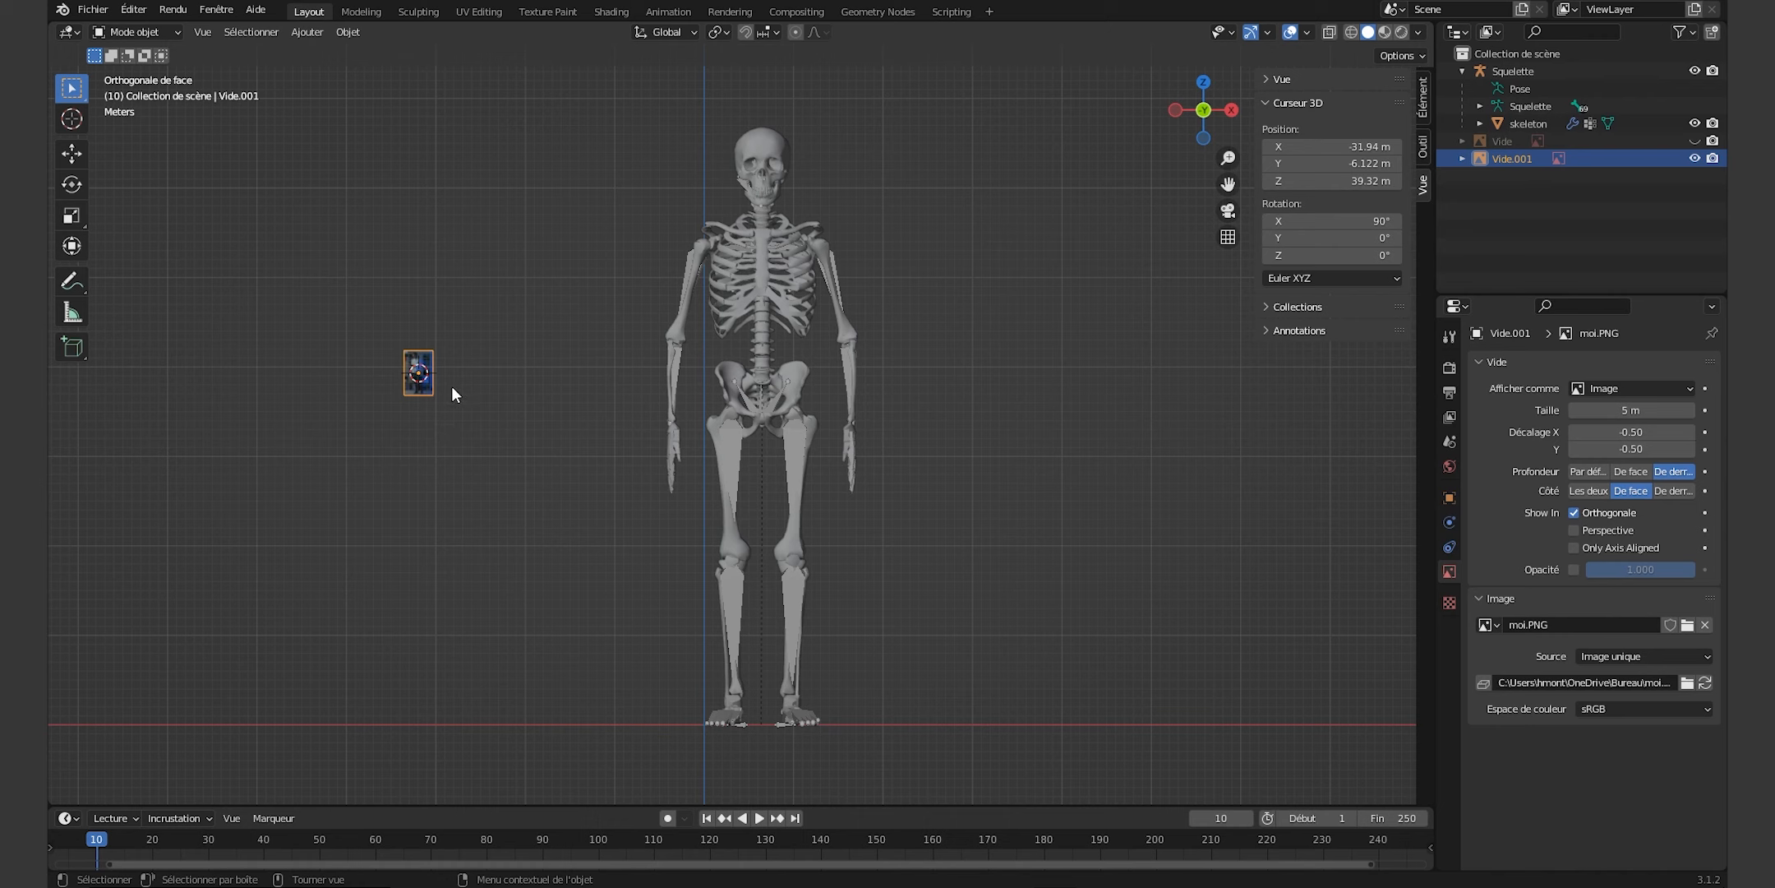
Enlarge the background image to about 73 m and position it behind the skeleton, matching the man's height to it.
drag(433, 351, 744, 66)
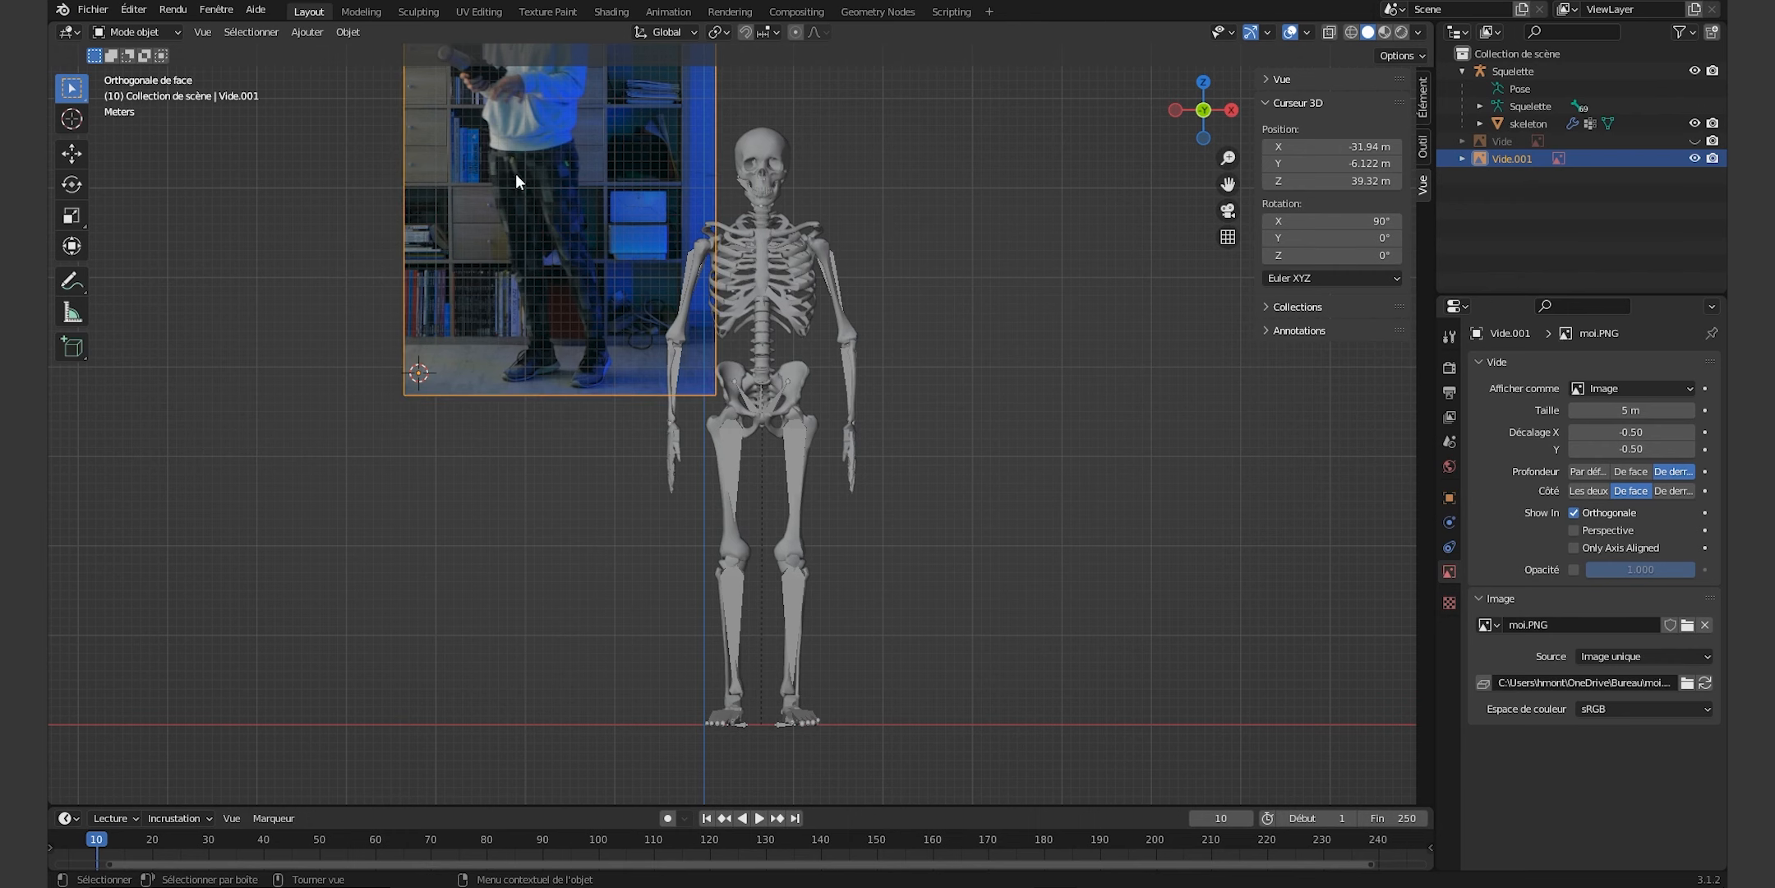
key(g)
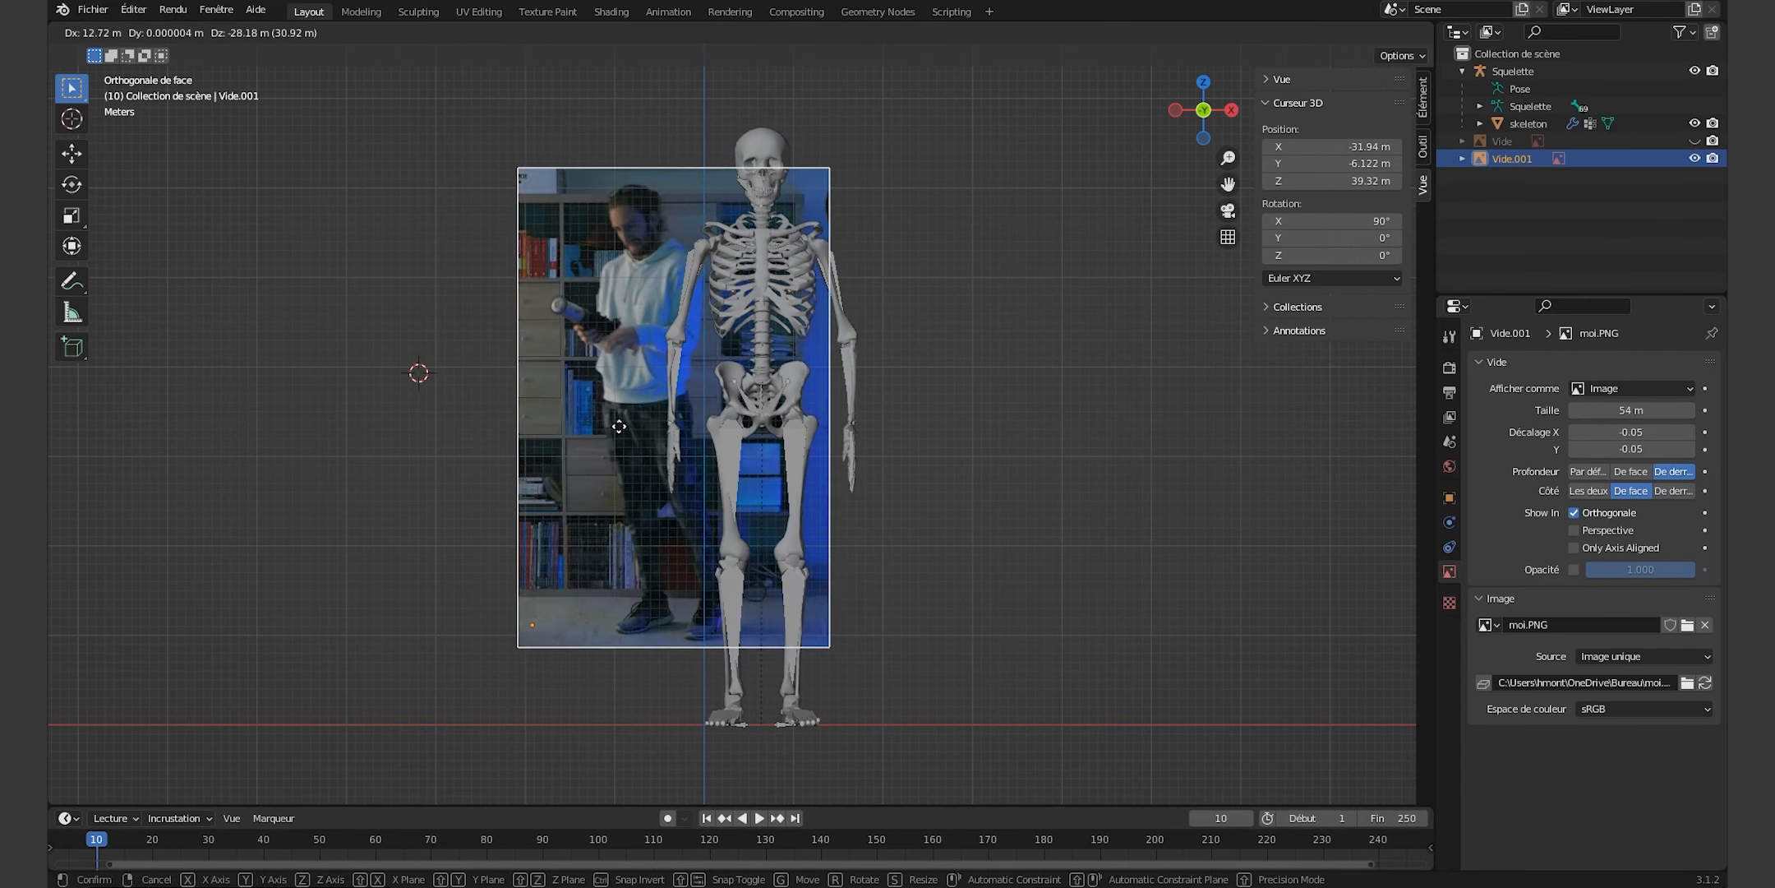
click(576, 436)
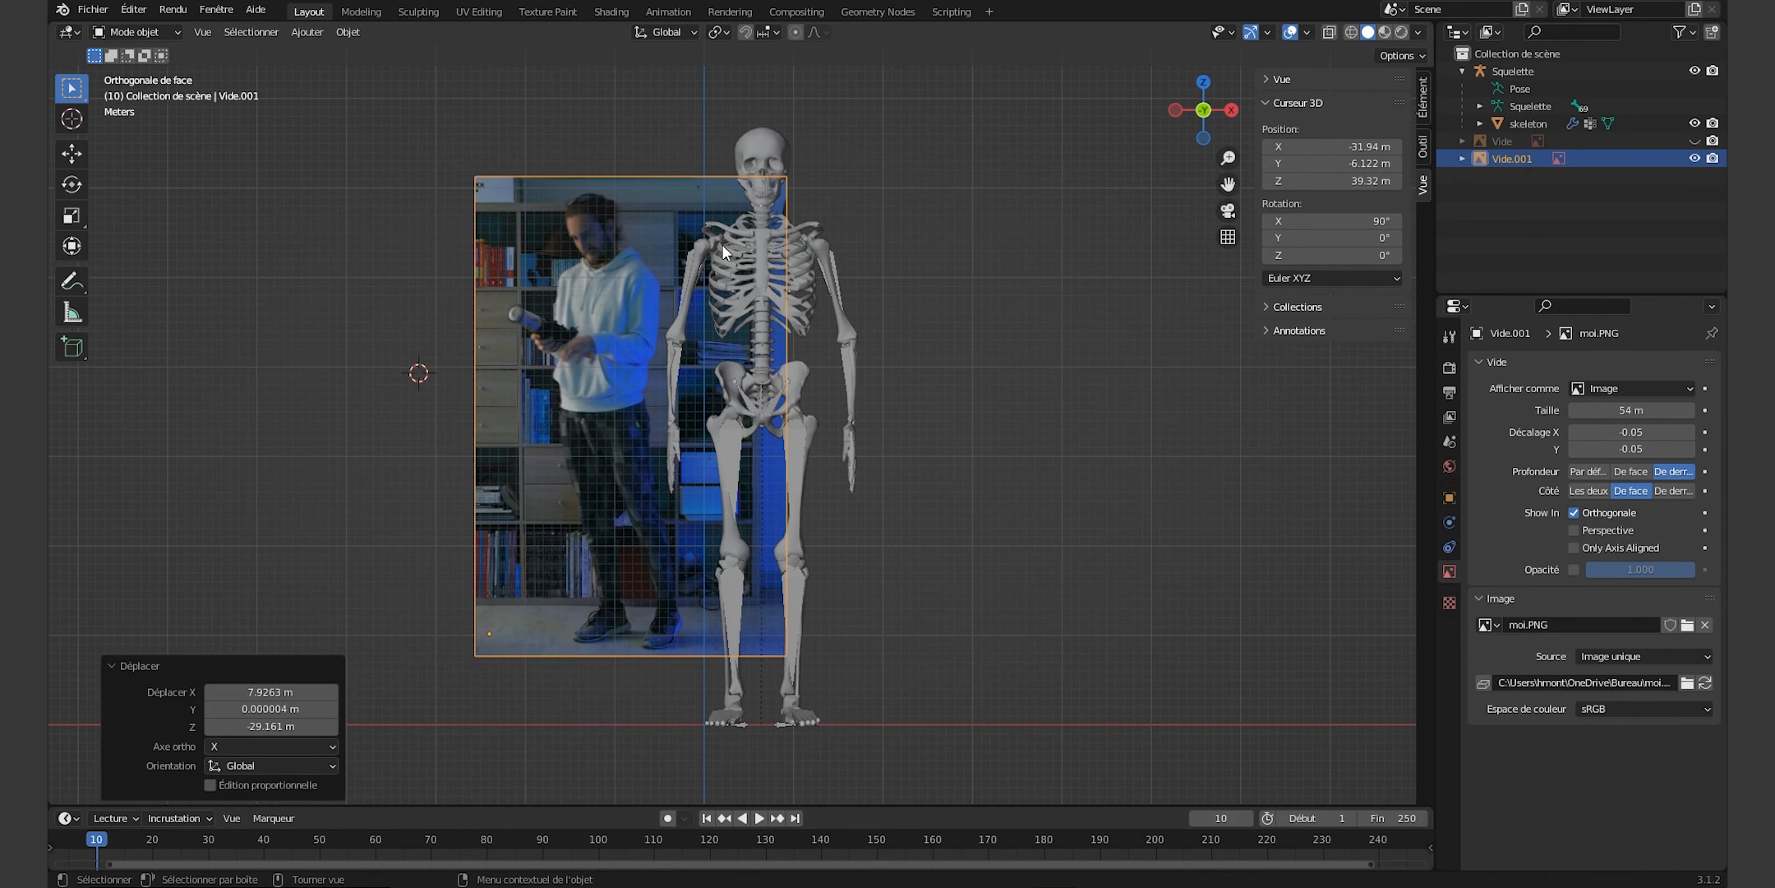
drag(787, 655, 979, 751)
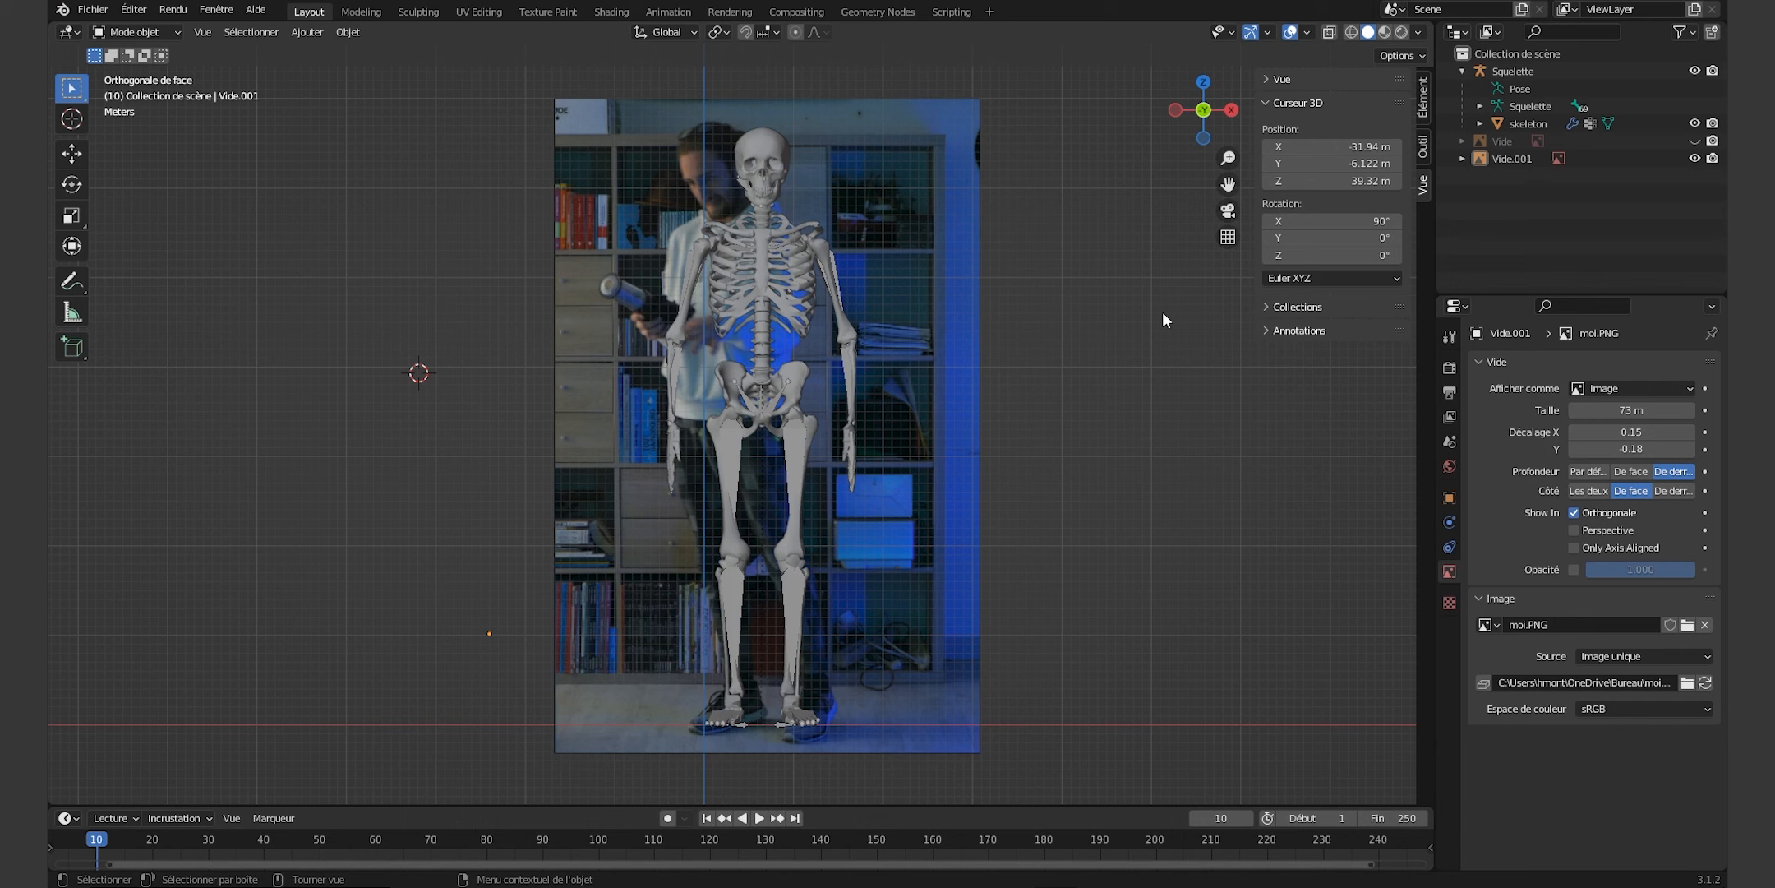
Hide the viewport grid and enable X-ray shading so the background image shows through the skeleton.
click(1307, 33)
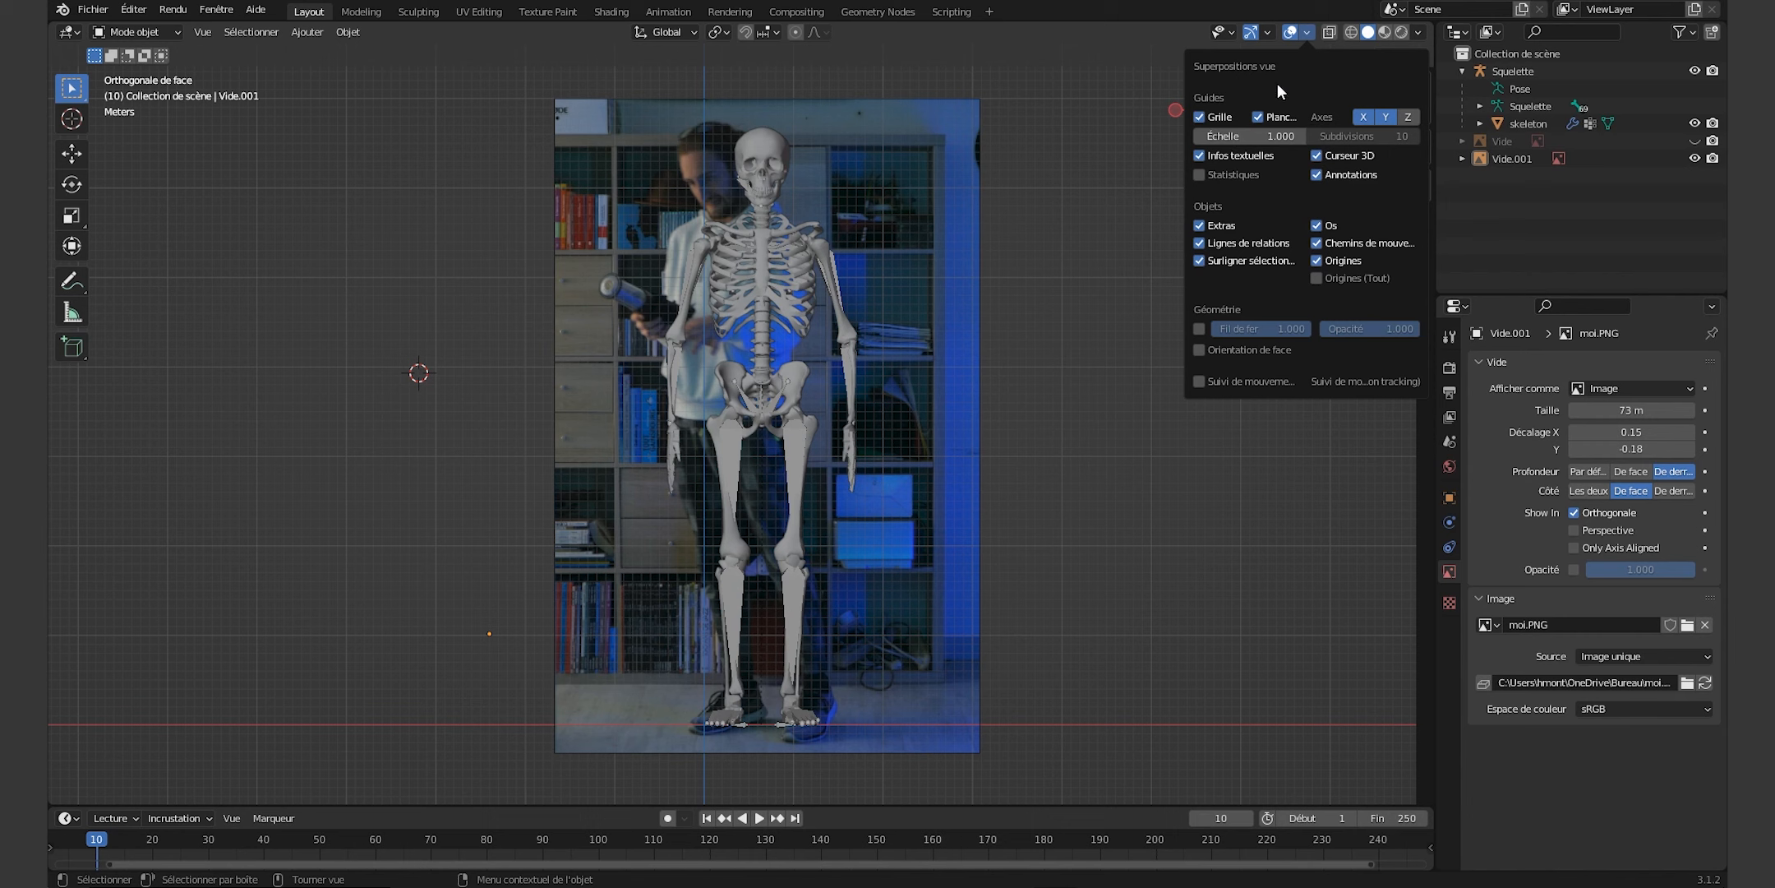
click(1202, 117)
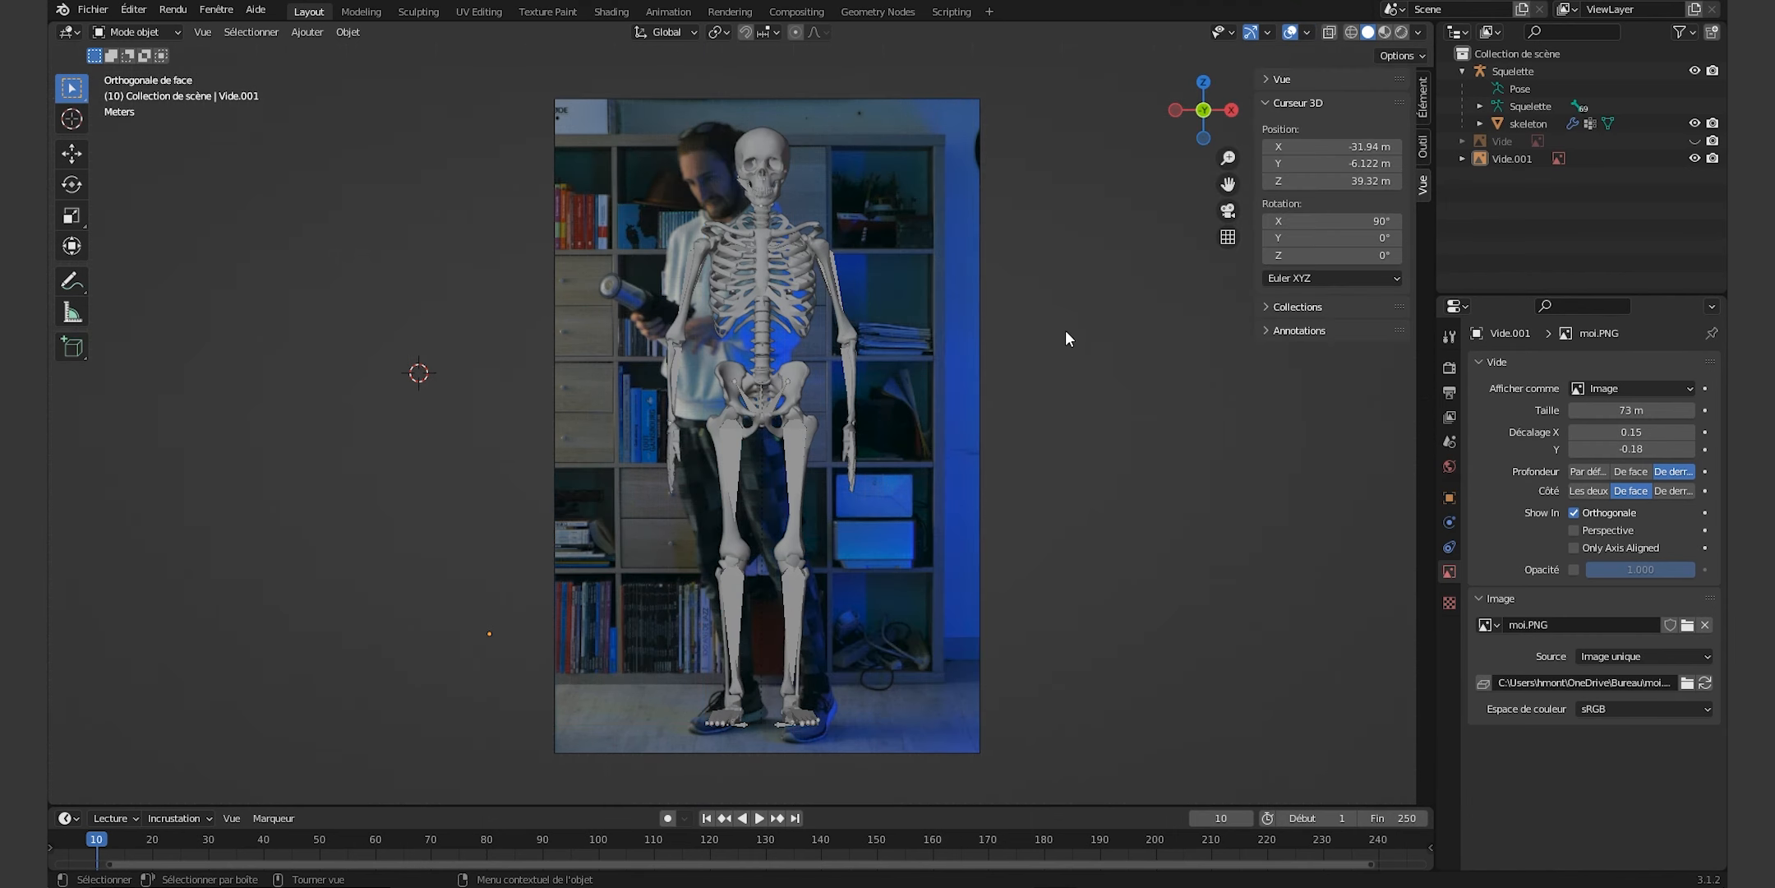
click(1419, 35)
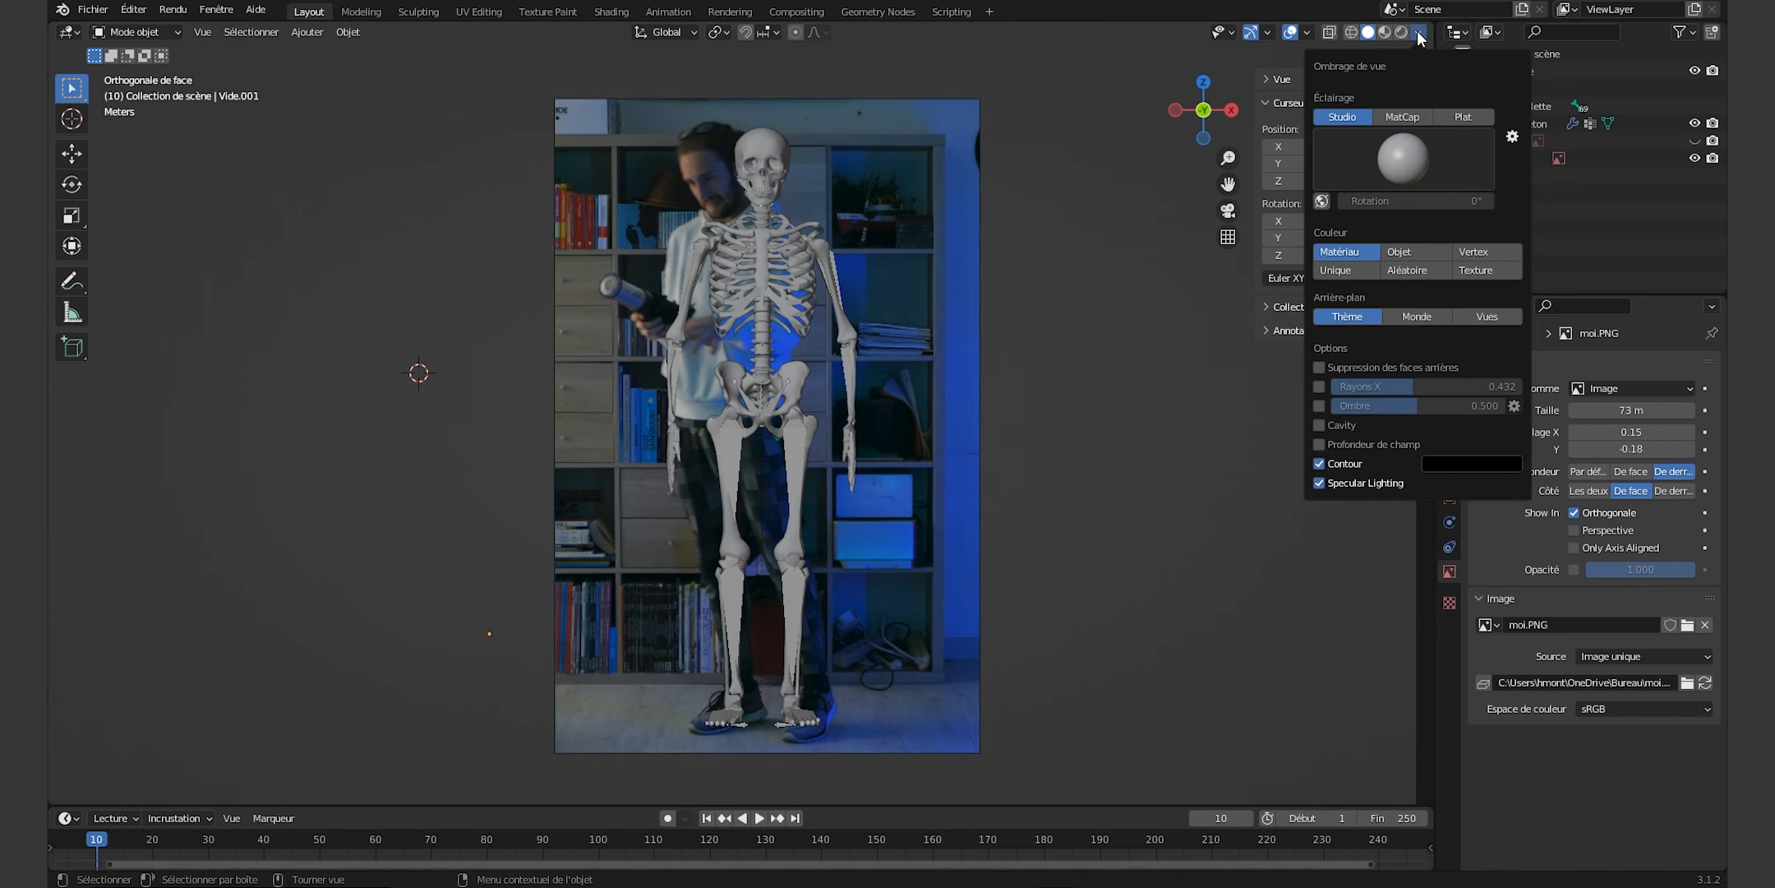
click(1320, 386)
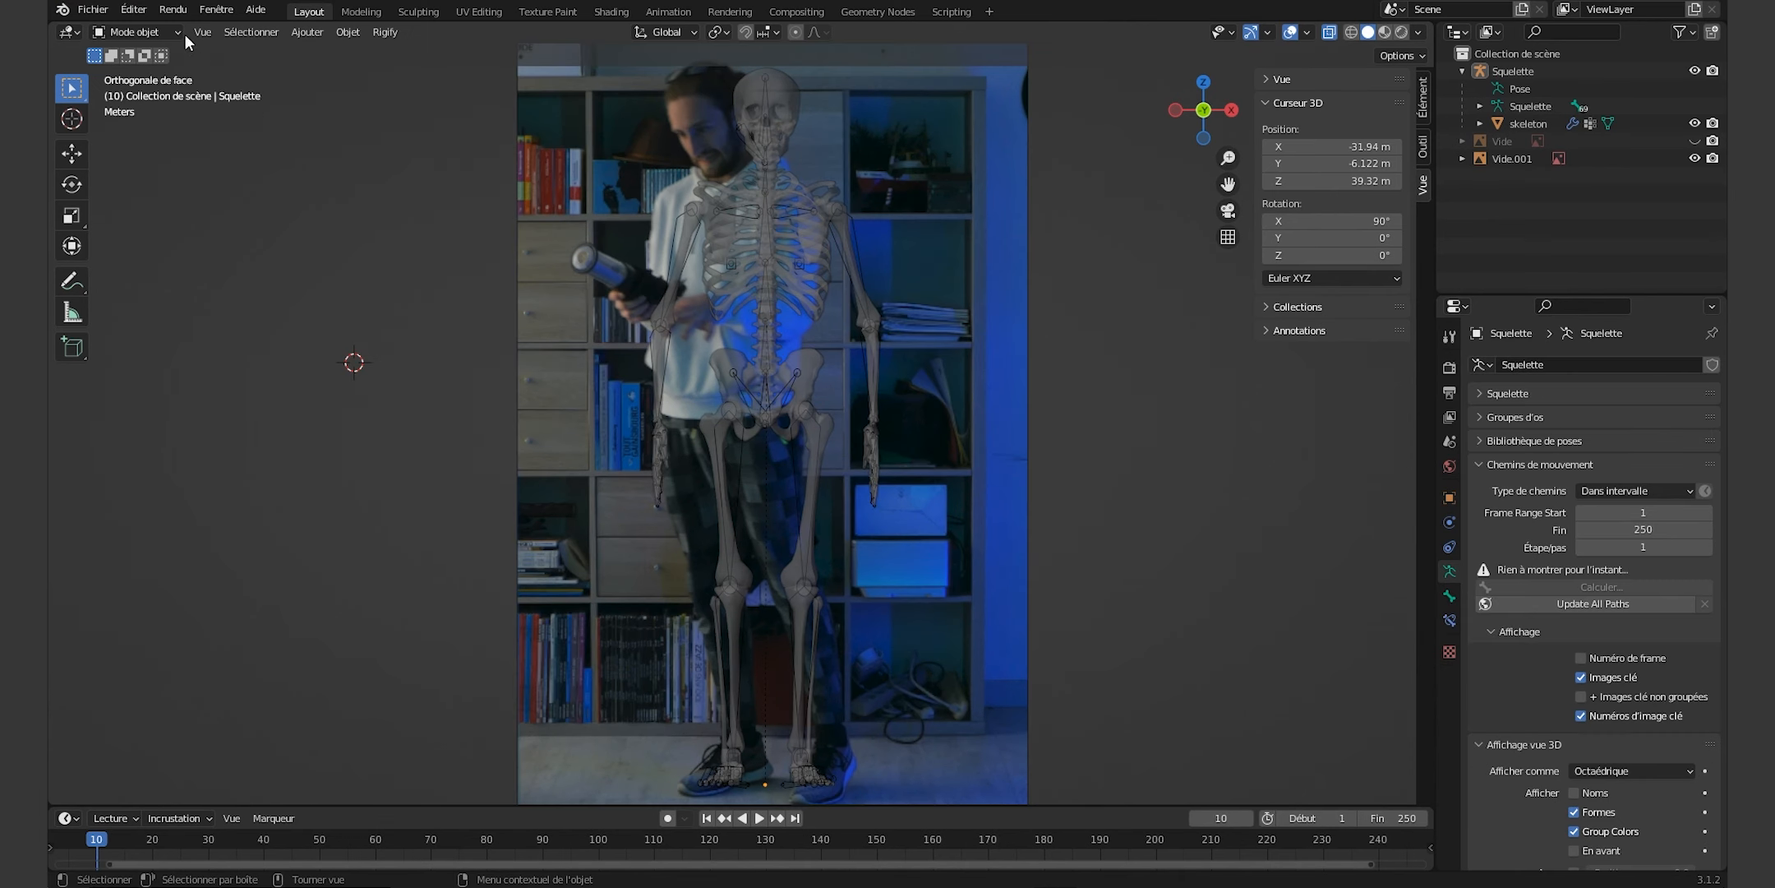
Switch the armature to pose mode and try rotating the upper_arm.L bone, including about the Z axis.
click(161, 33)
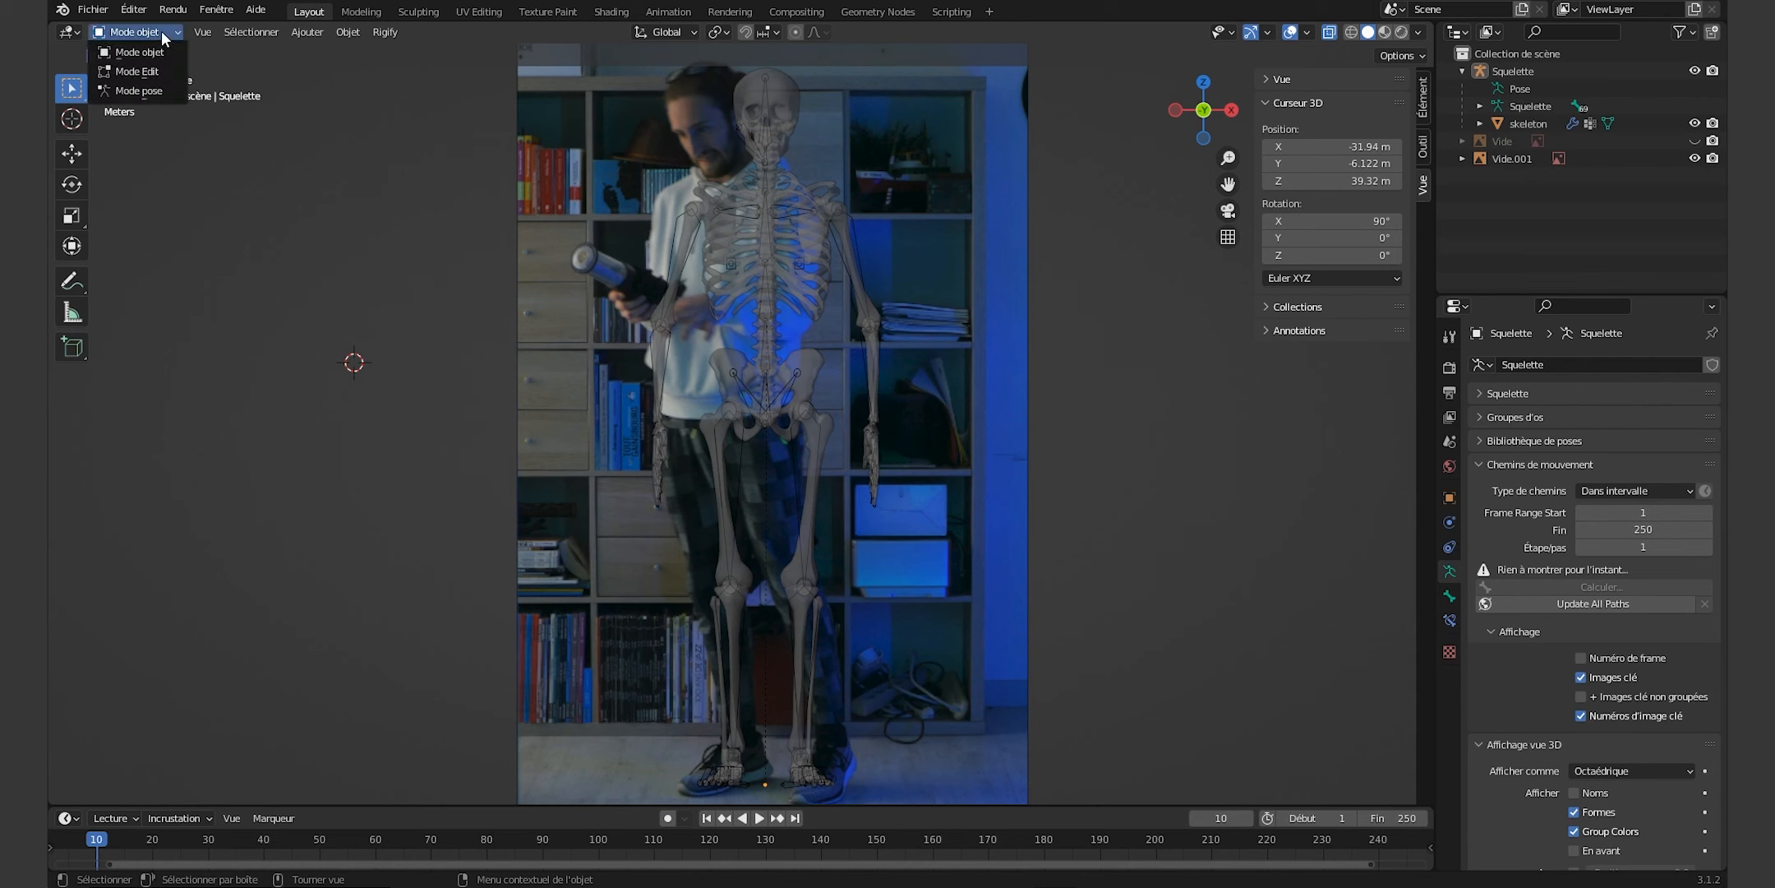
click(179, 91)
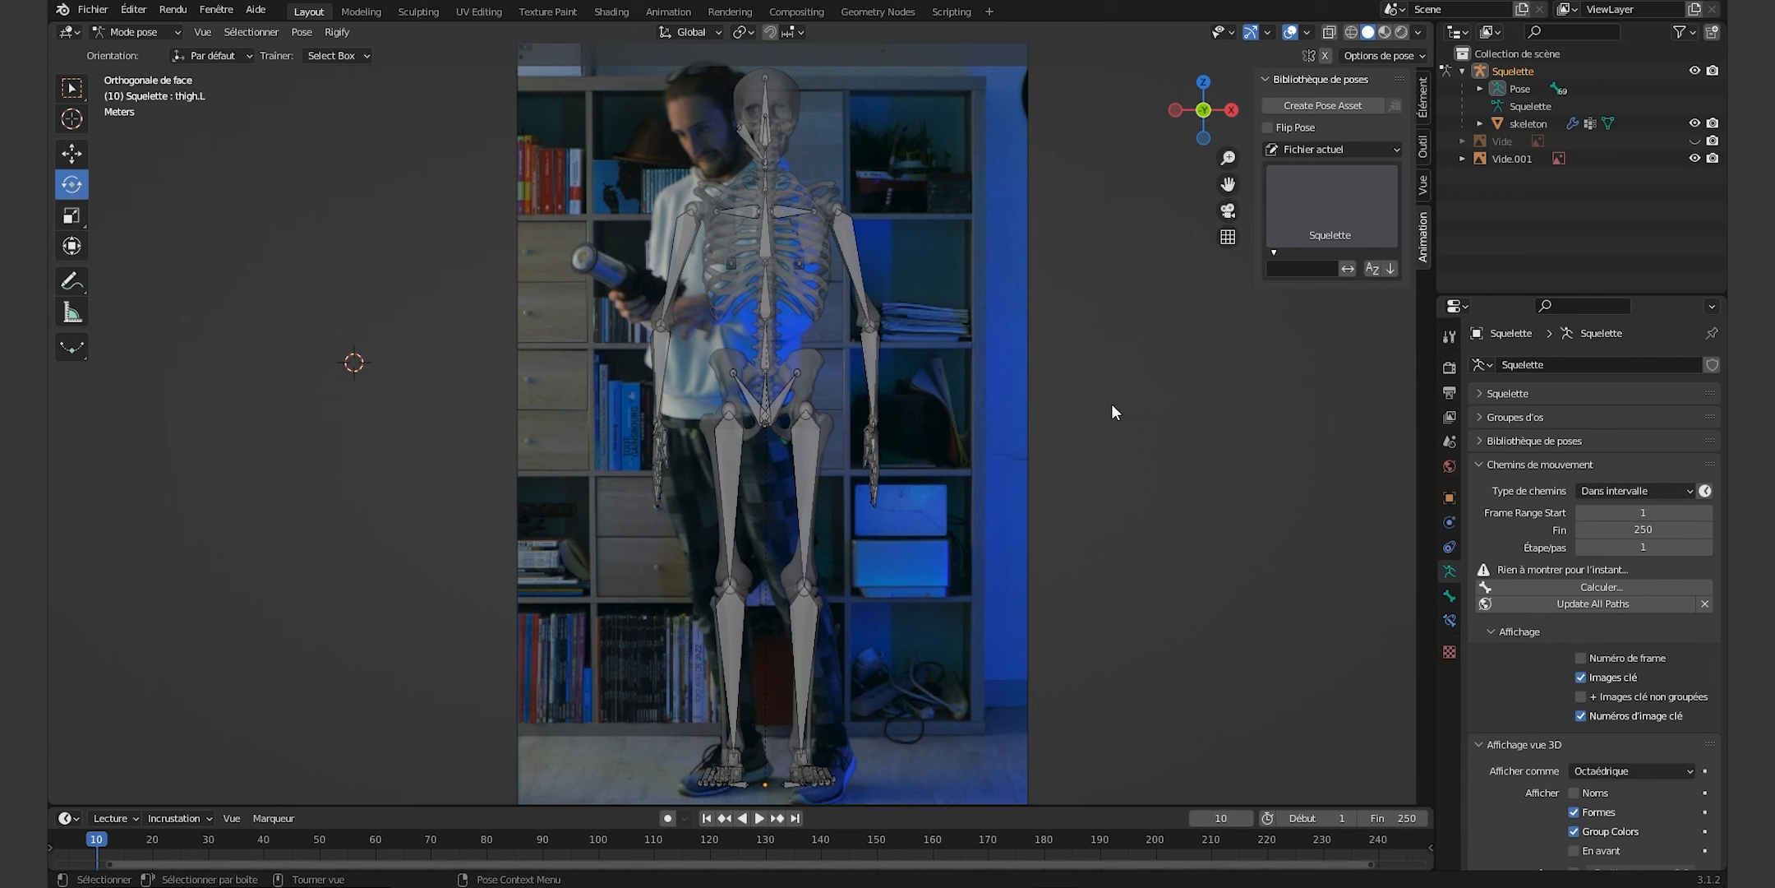
click(837, 208)
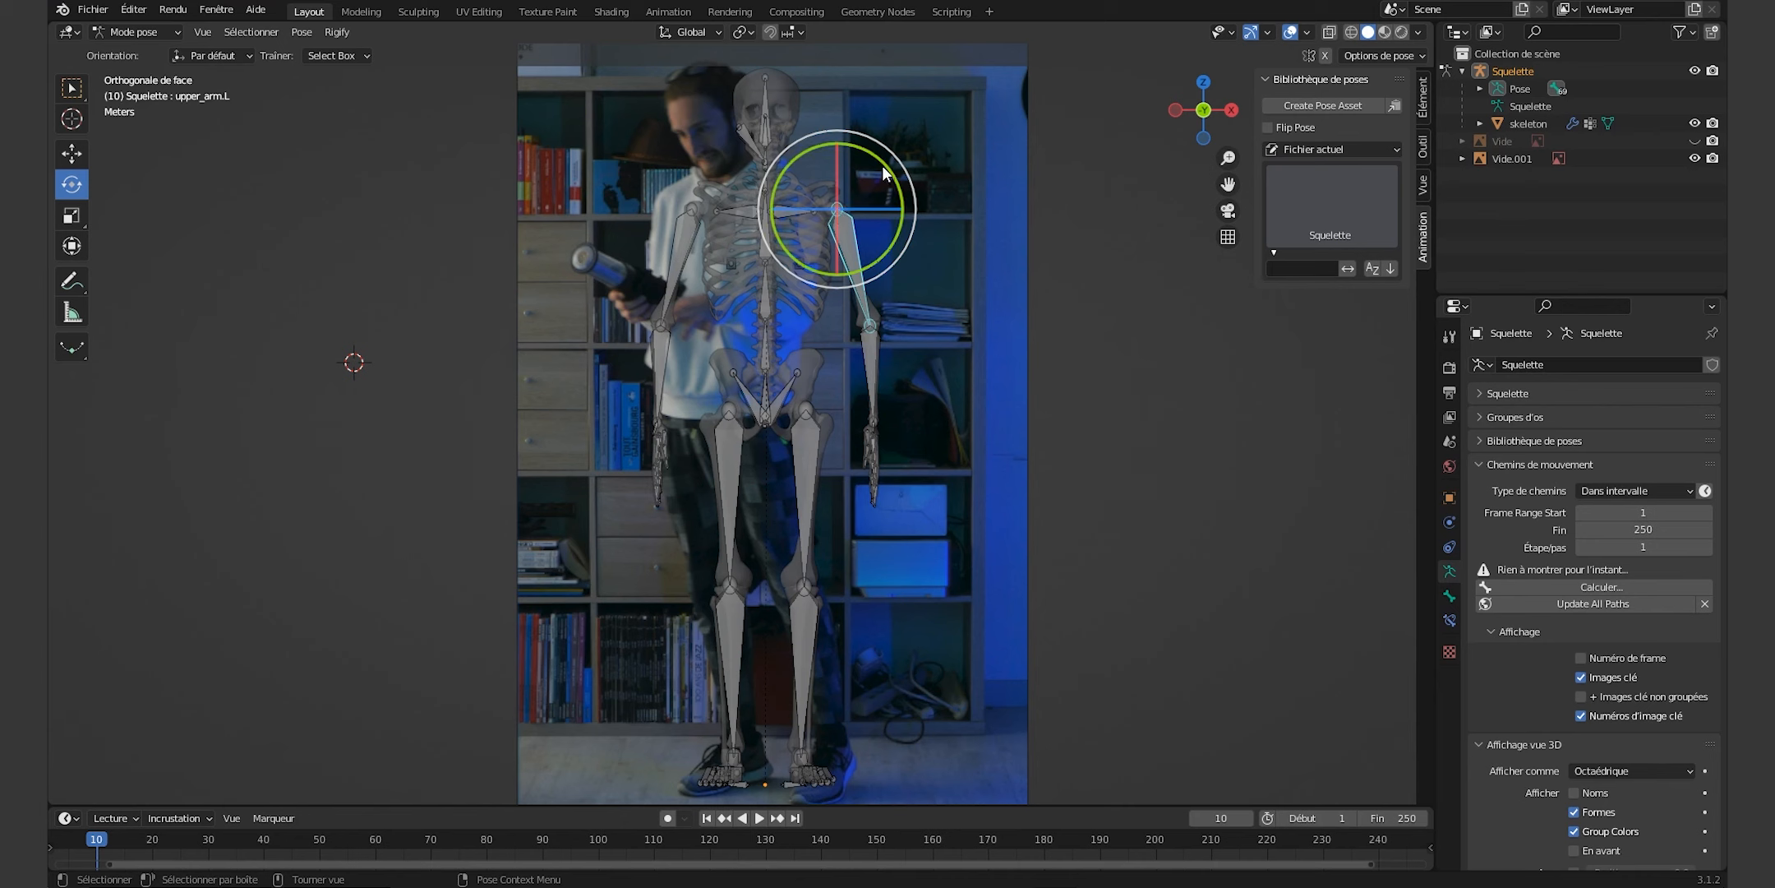
drag(904, 203, 898, 163)
key(ctrl+z)
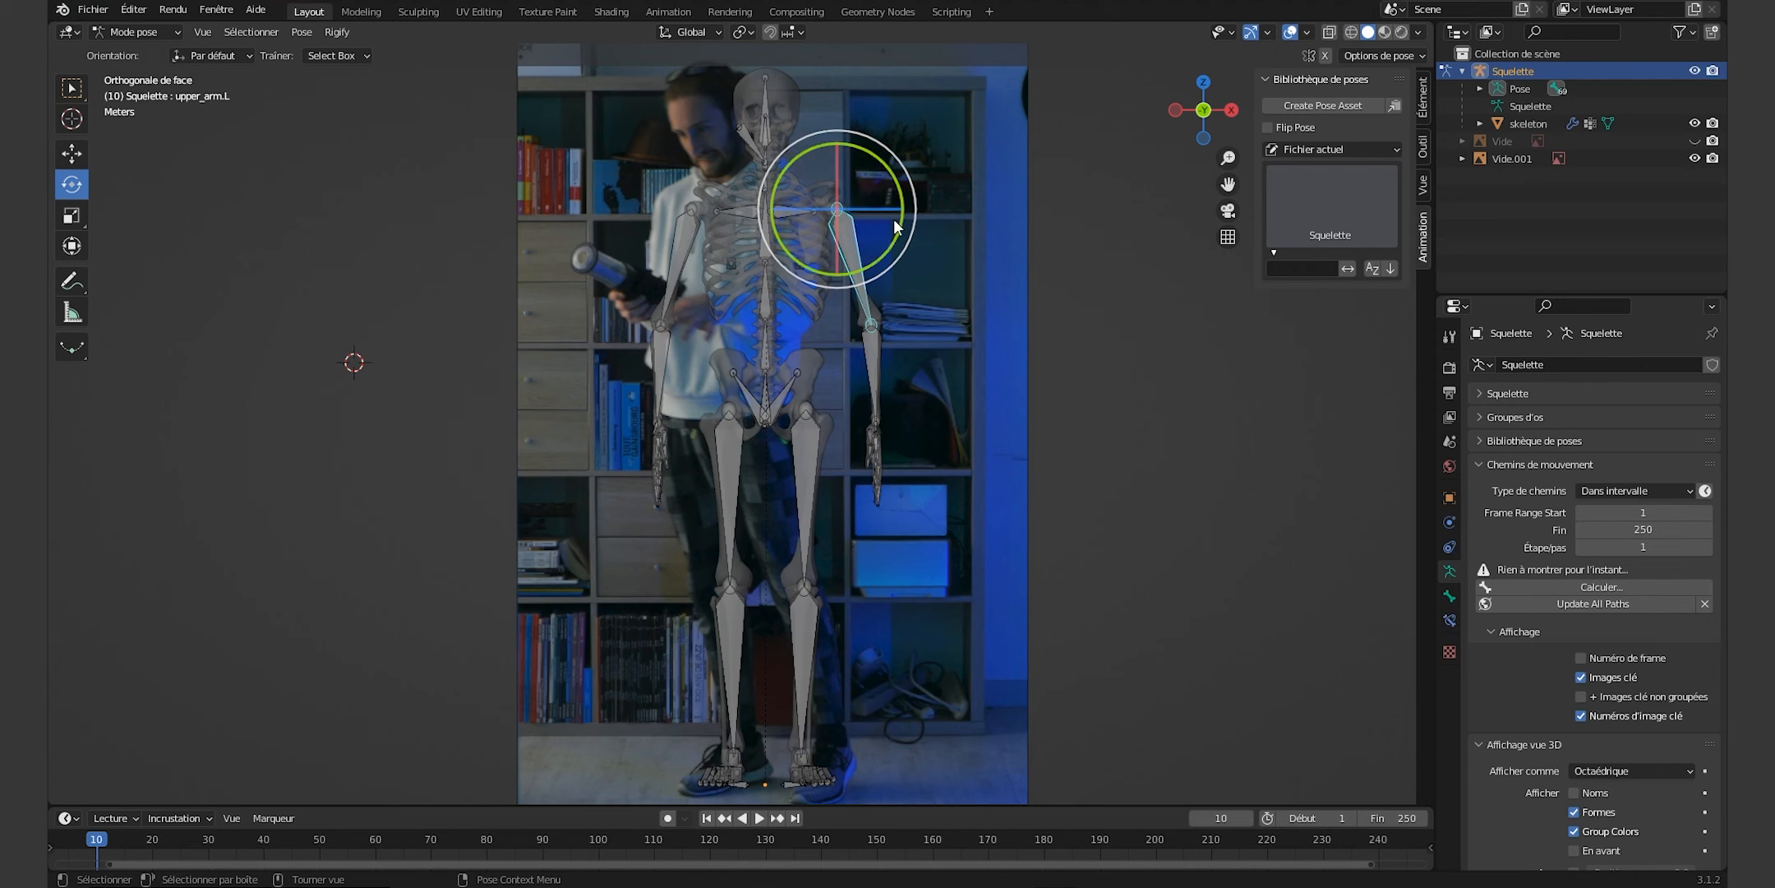
drag(902, 215, 1138, 312)
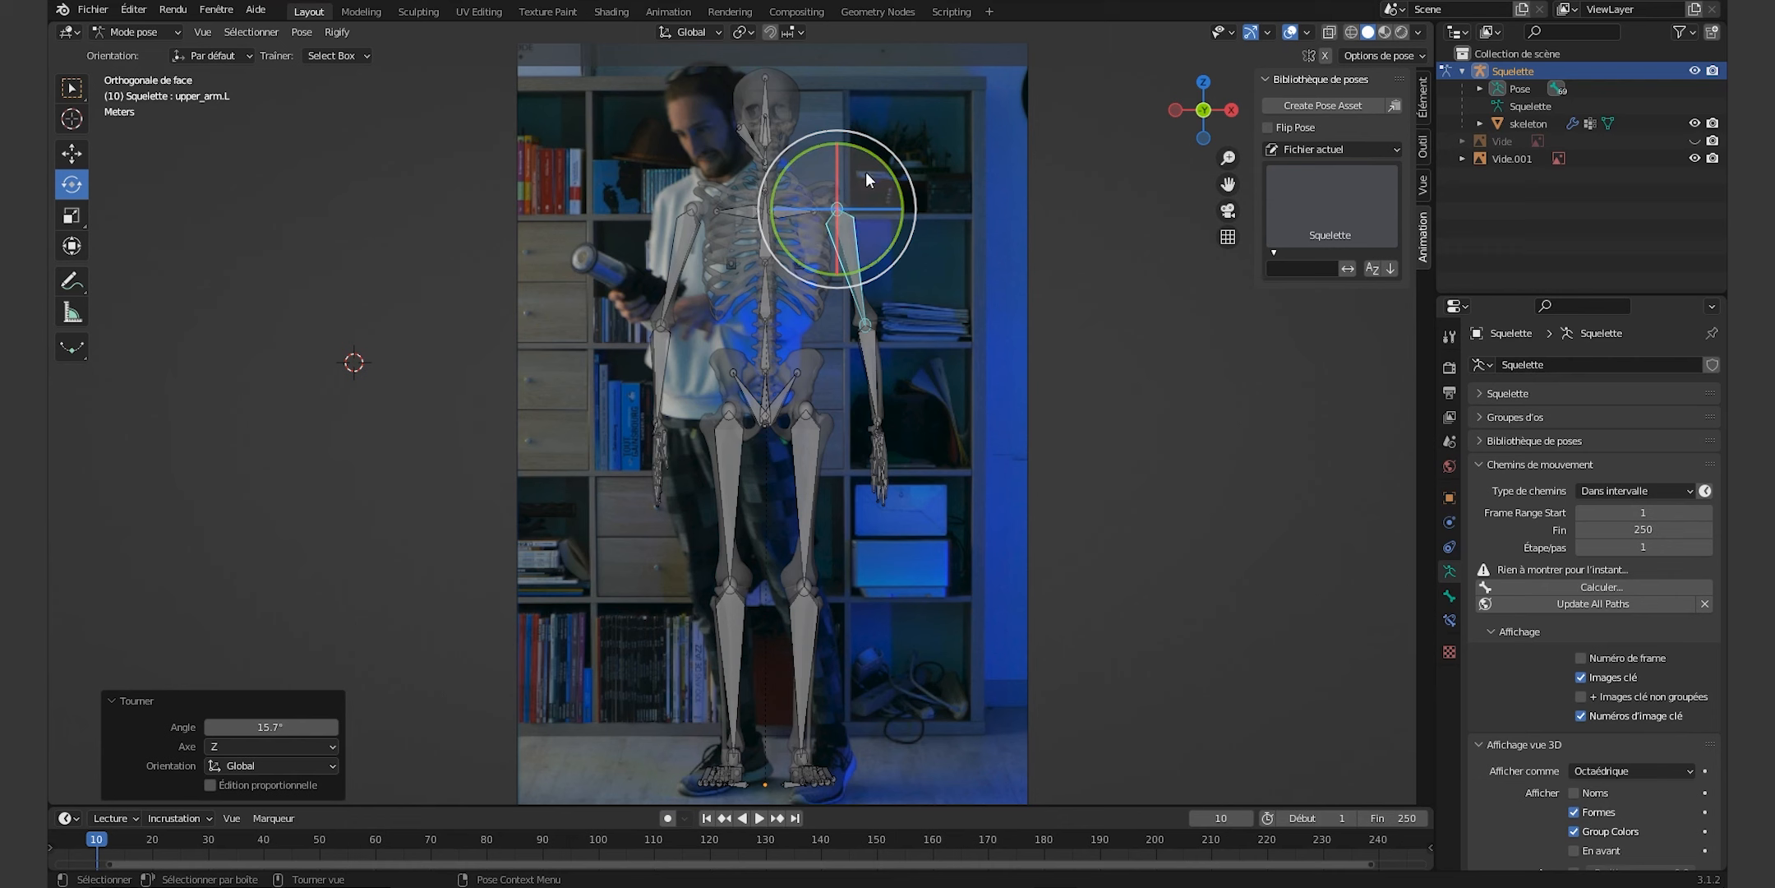
key(ctrl+z)
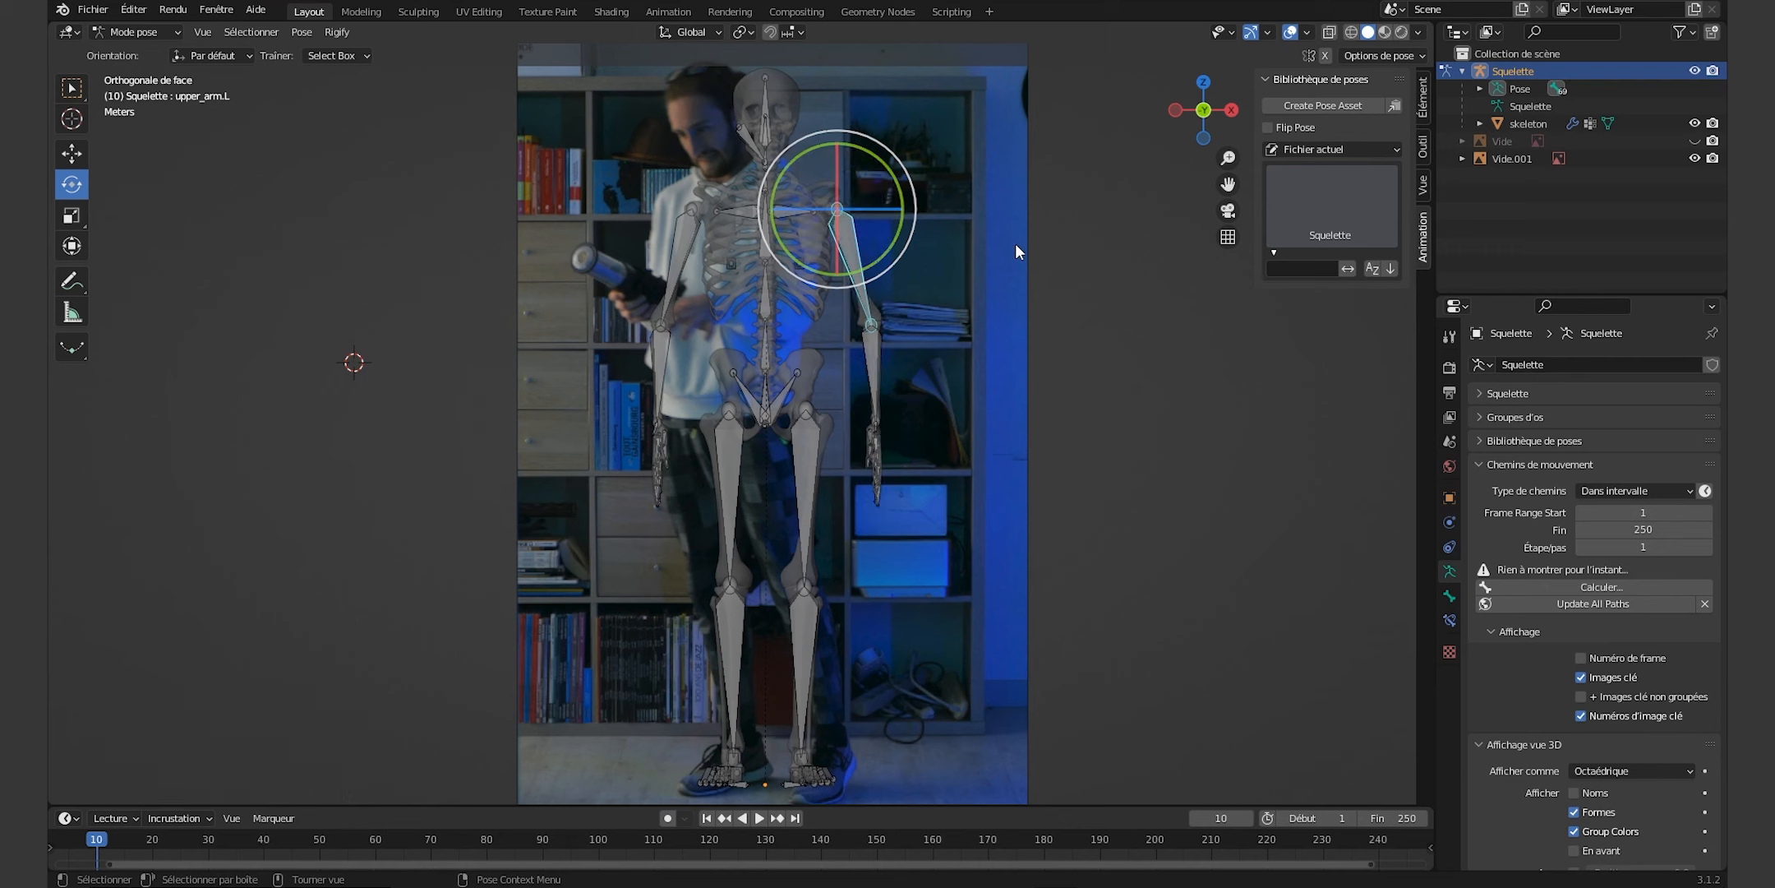
Try rotating the left leg's thigh.L and shin.L bones, the shin by about -34.7° around the Y axis.
click(828, 564)
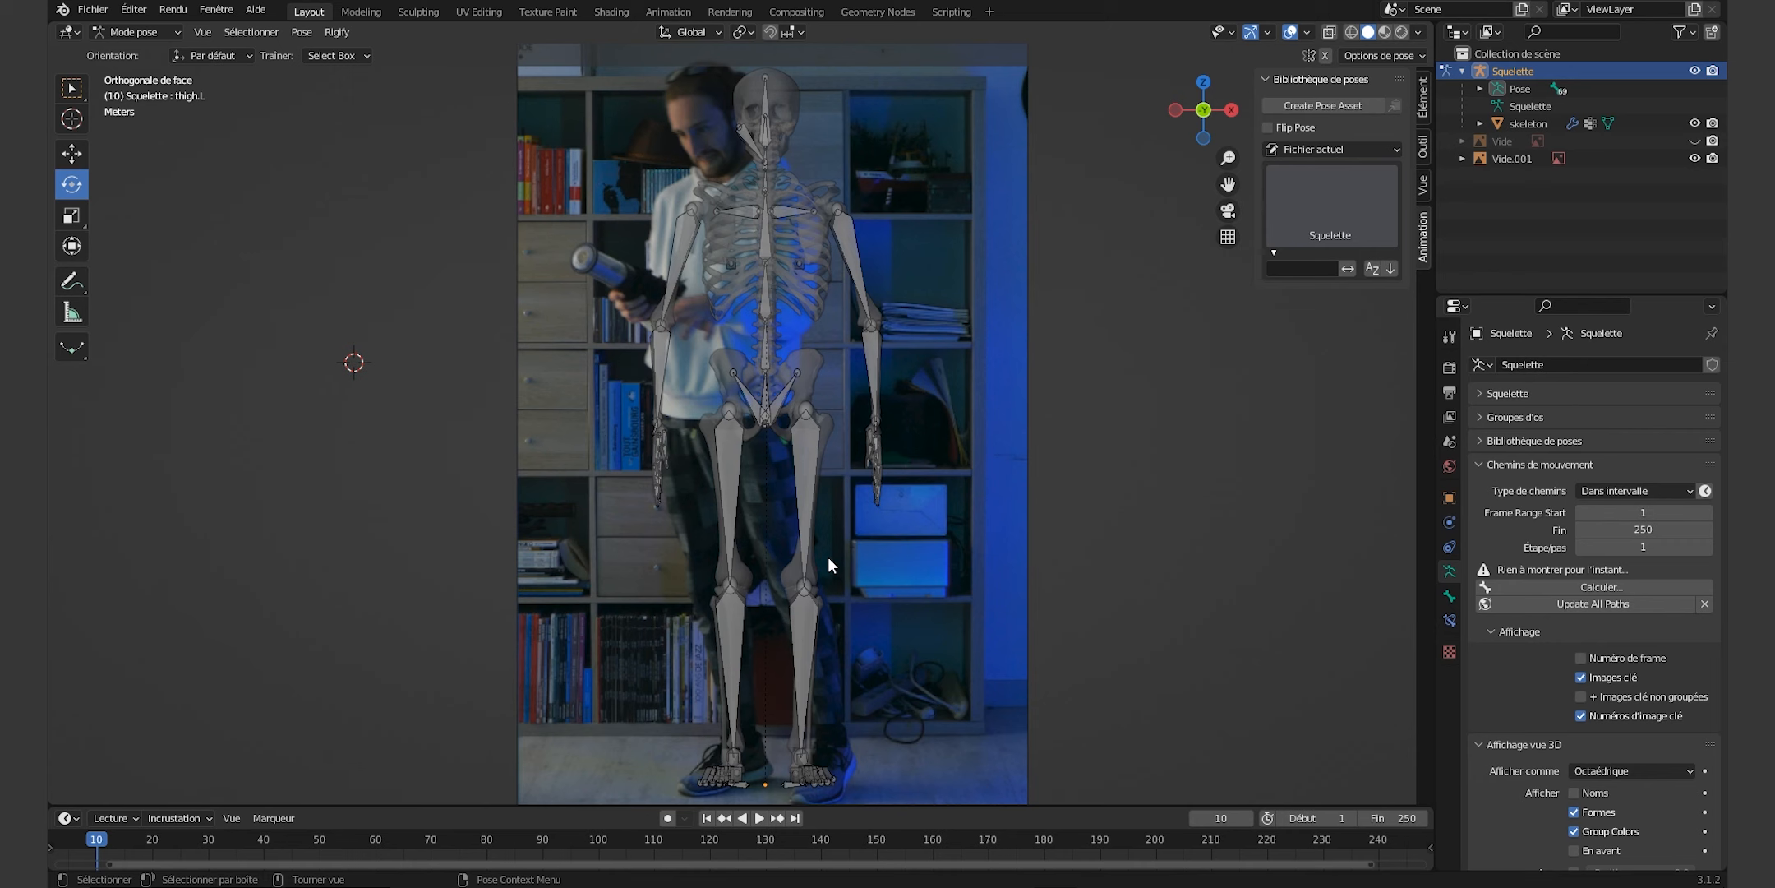
click(828, 556)
drag(855, 460, 873, 369)
key(ctrl+z)
key(ctrl+z)
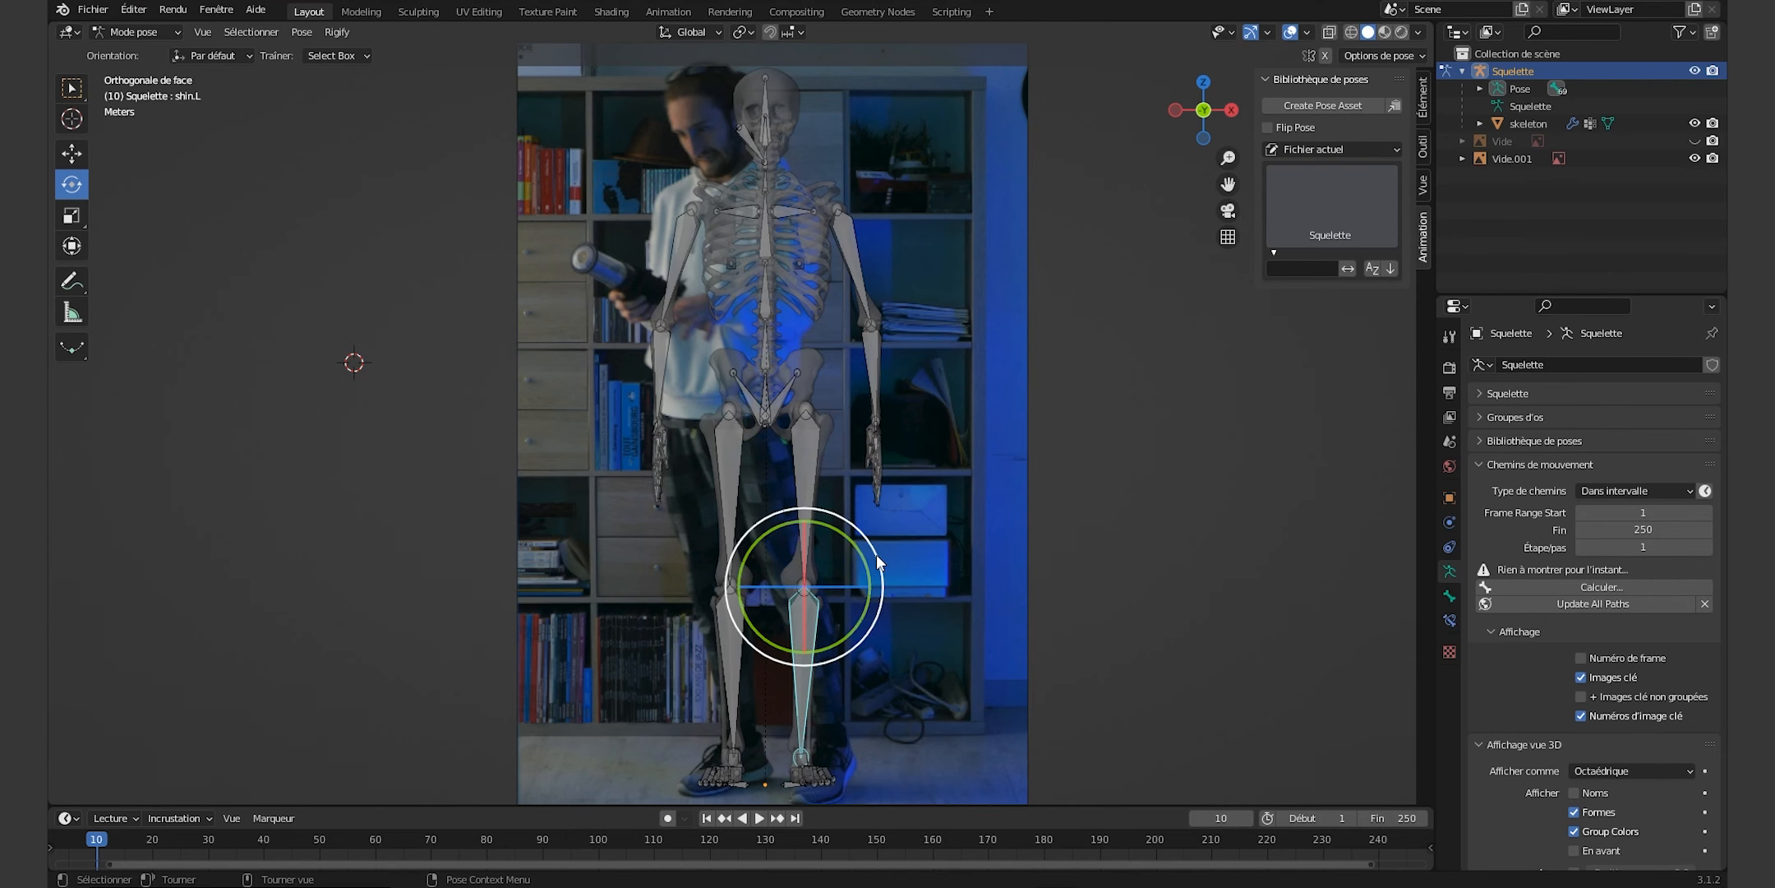
drag(864, 566, 842, 535)
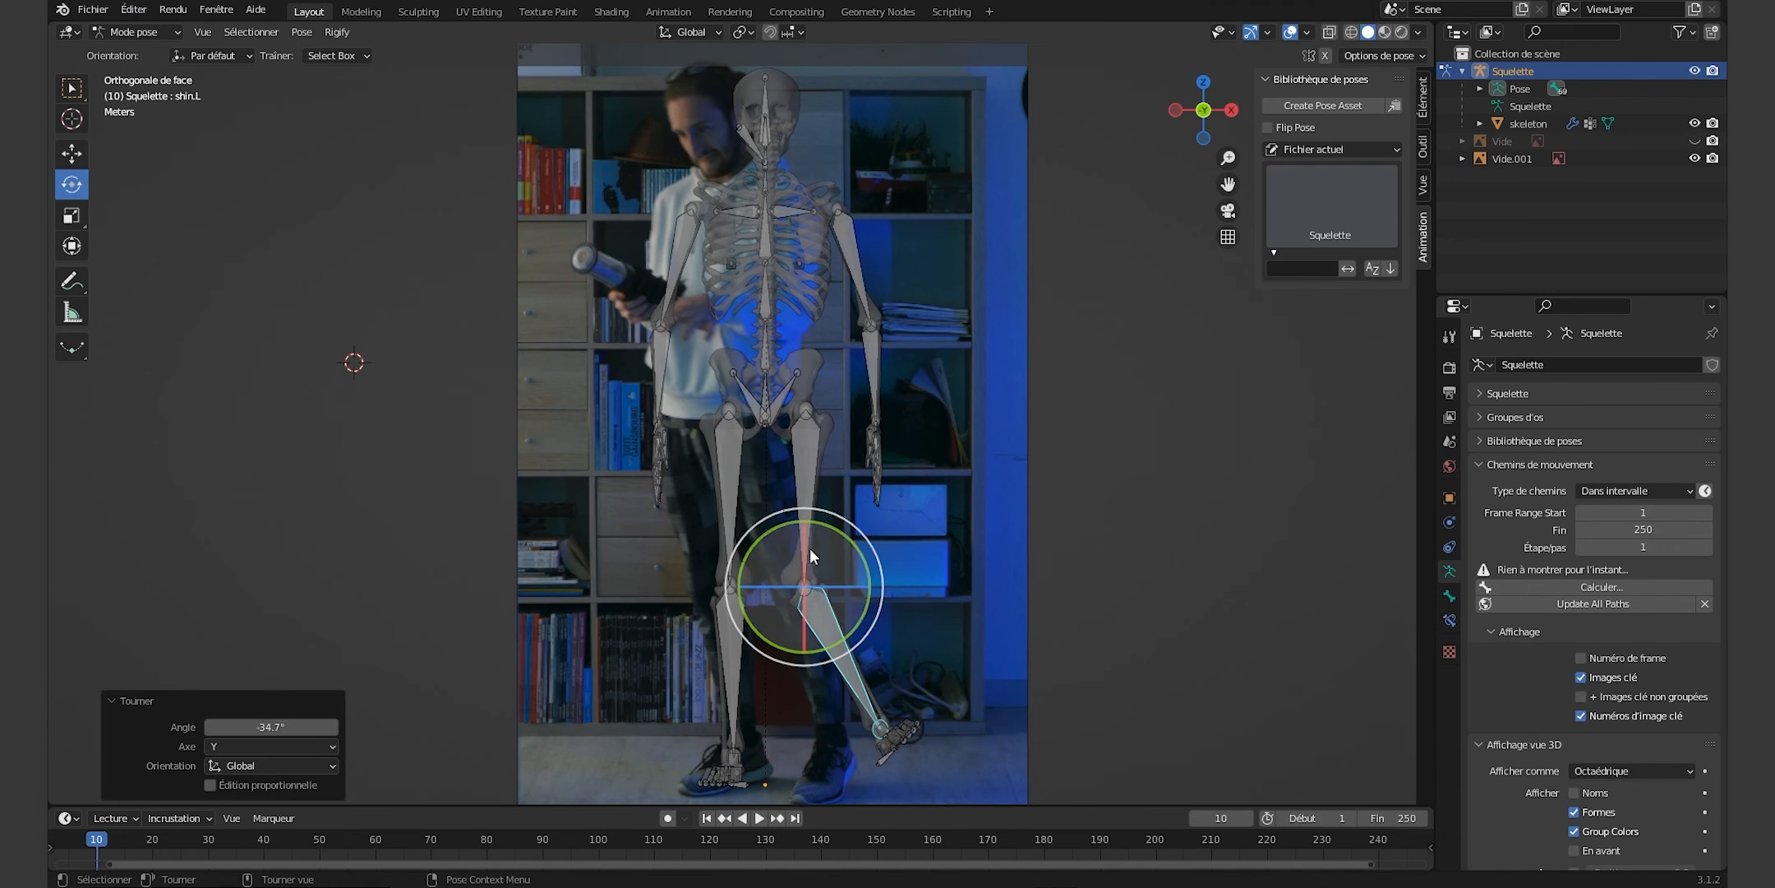
key(ctrl+z)
key(ctrl+z)
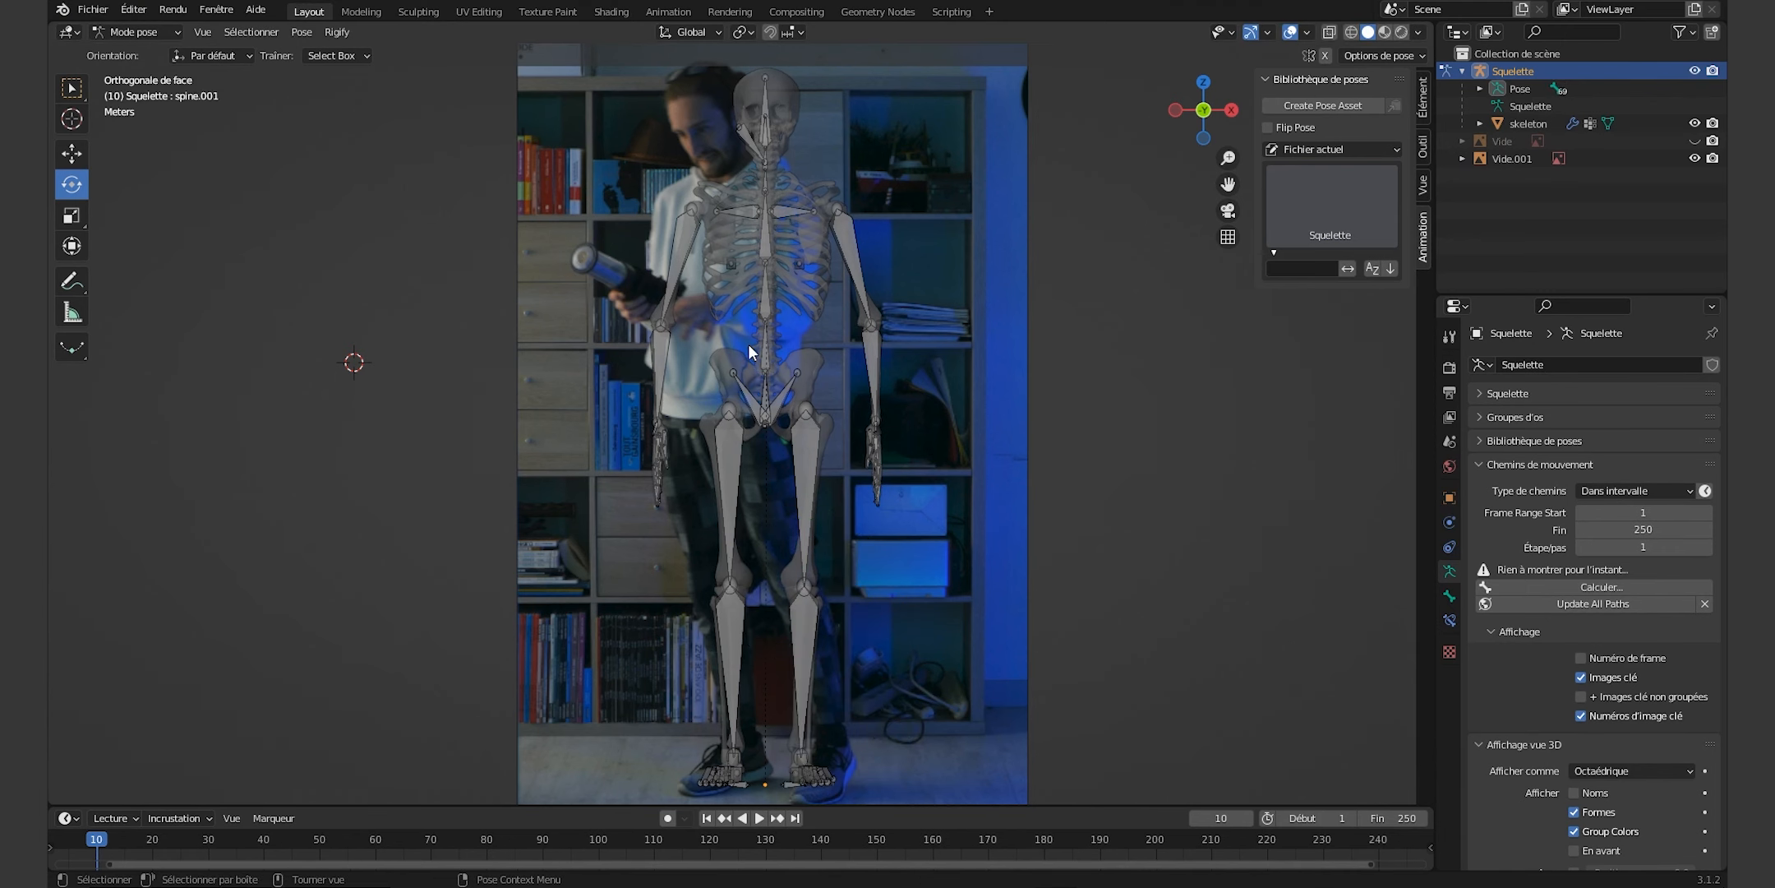
Switch the armature to object mode and move the whole skeleton sideways over the man in the background image.
click(764, 365)
key(shift+space)
key(g)
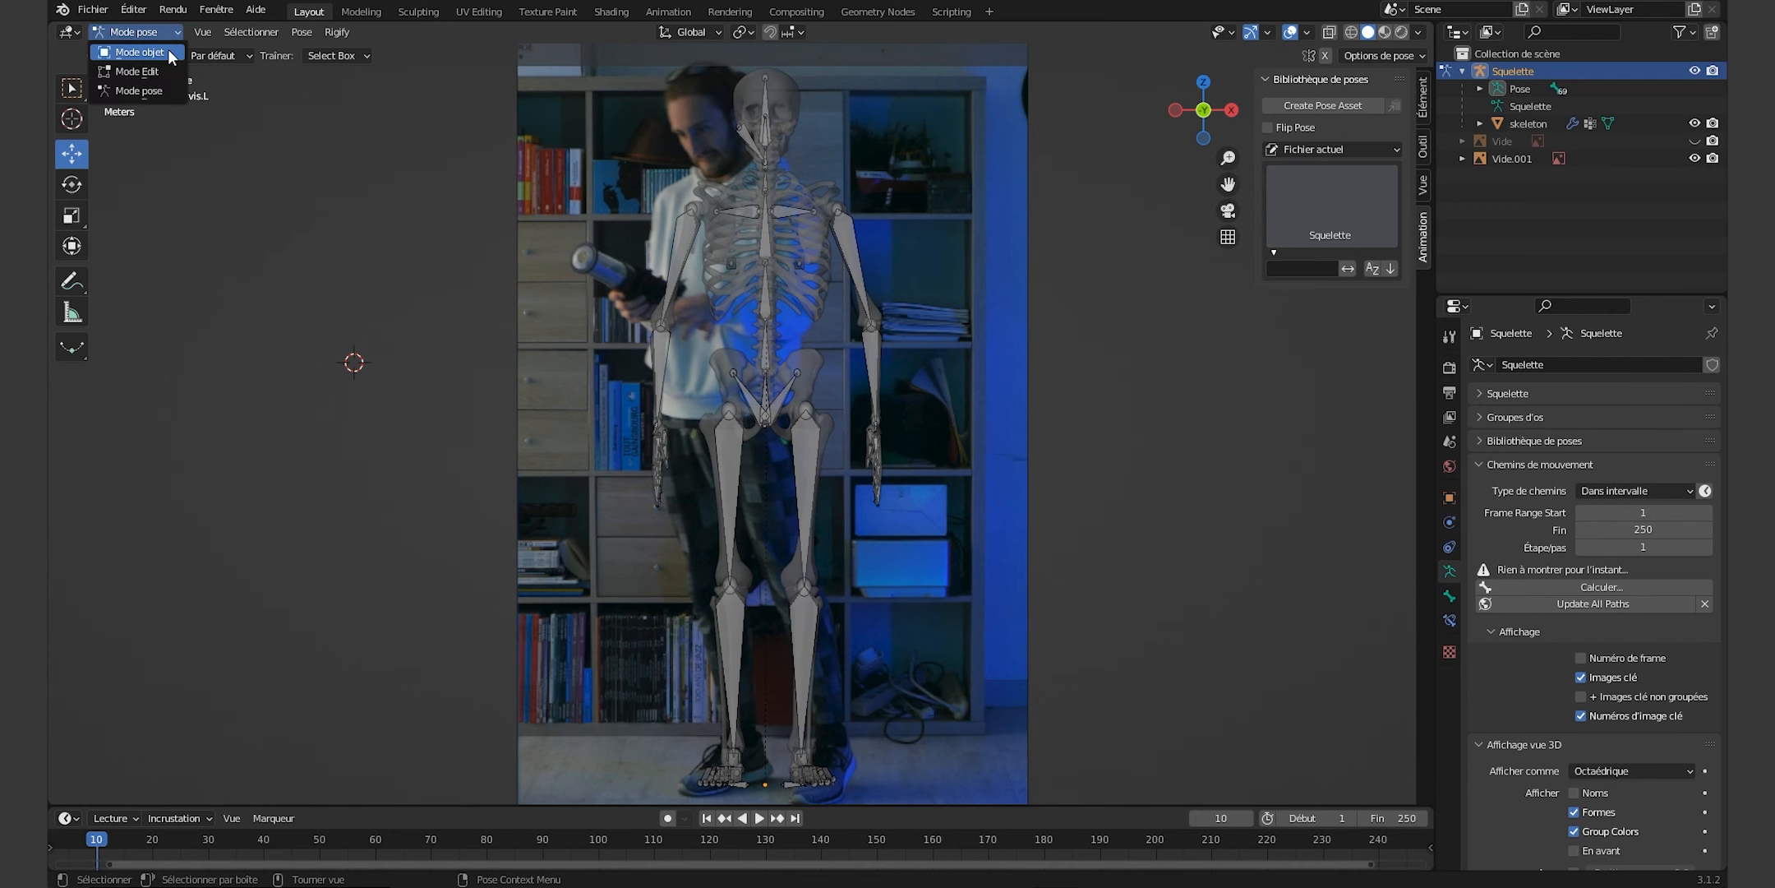
click(168, 49)
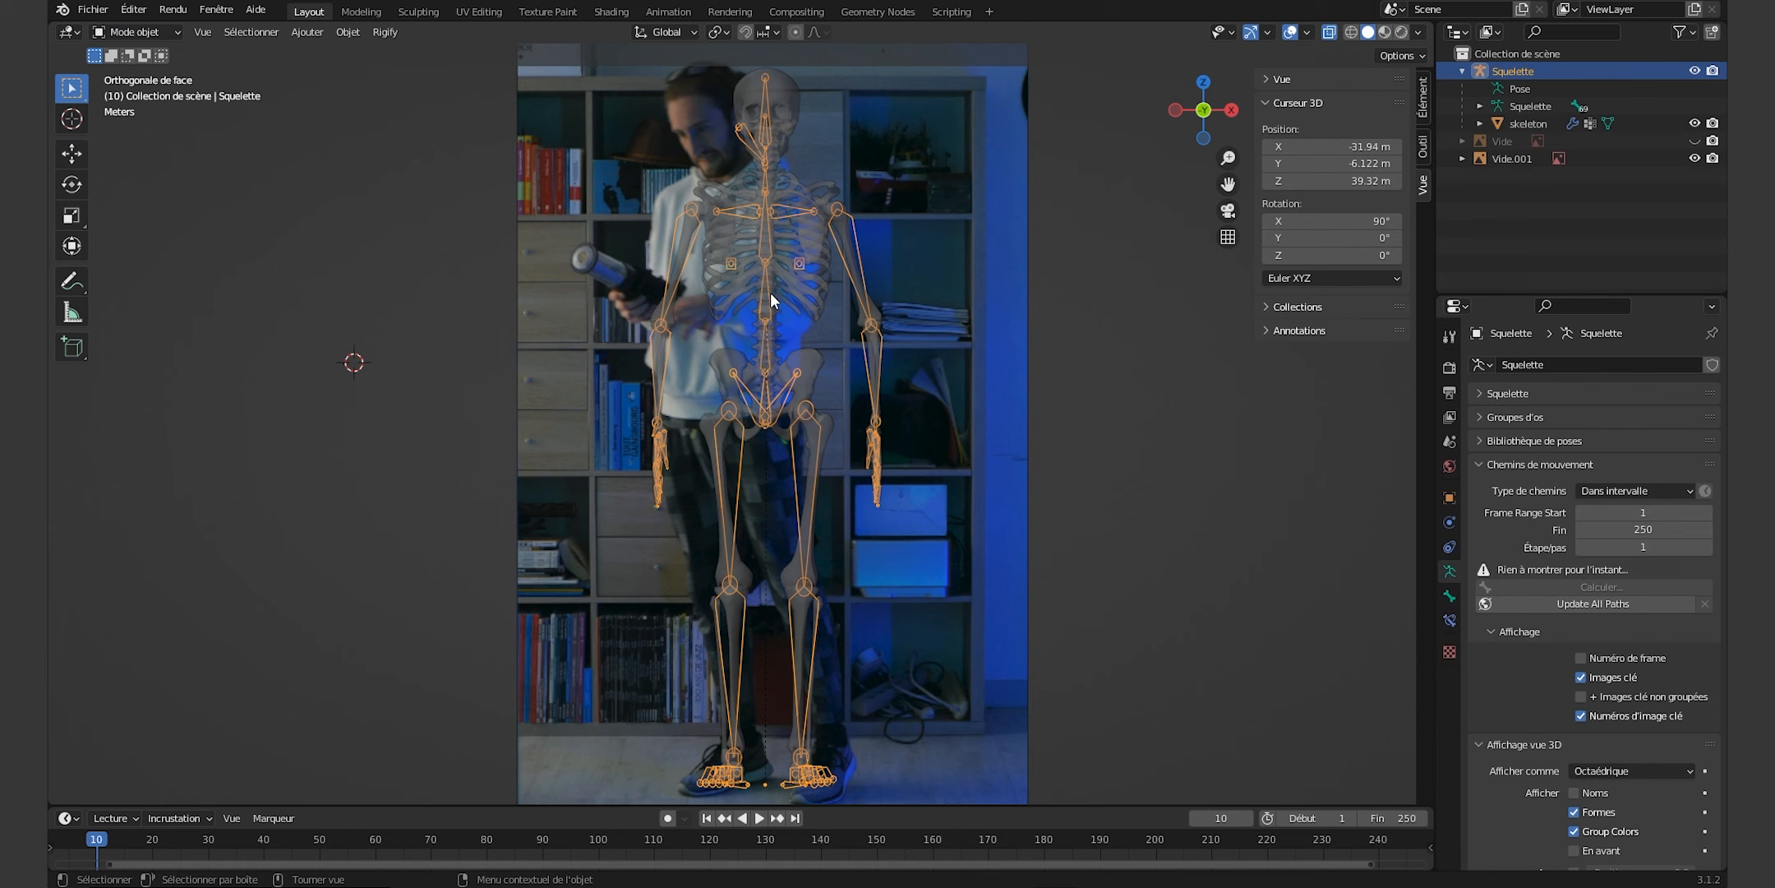
key(g)
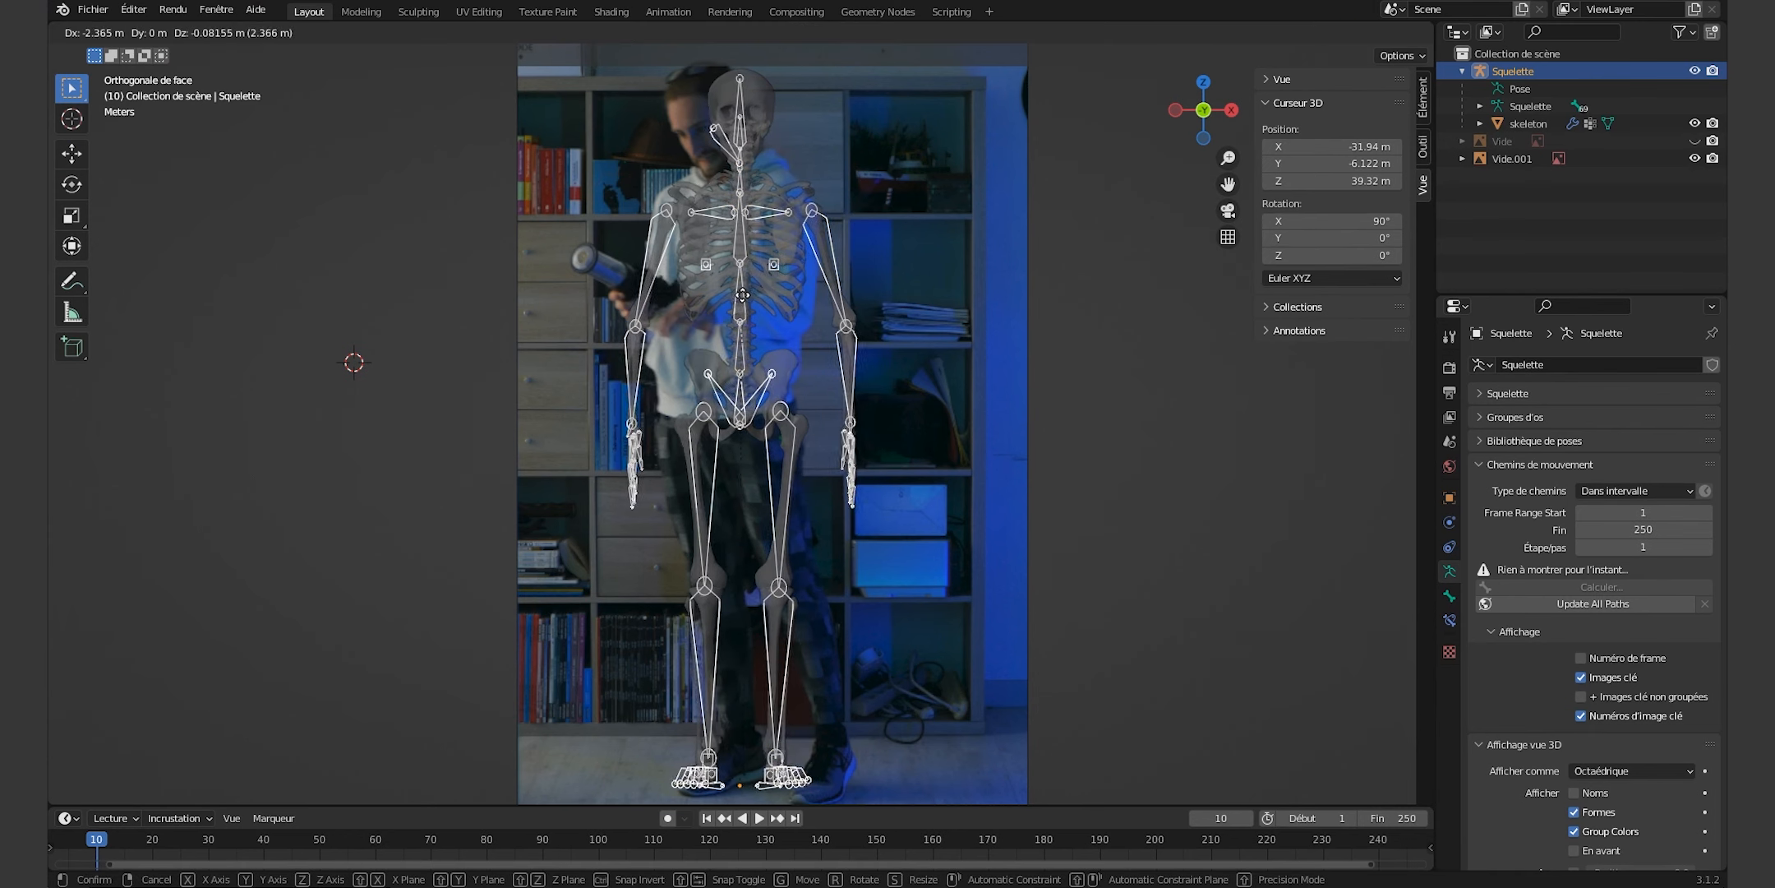
click(750, 416)
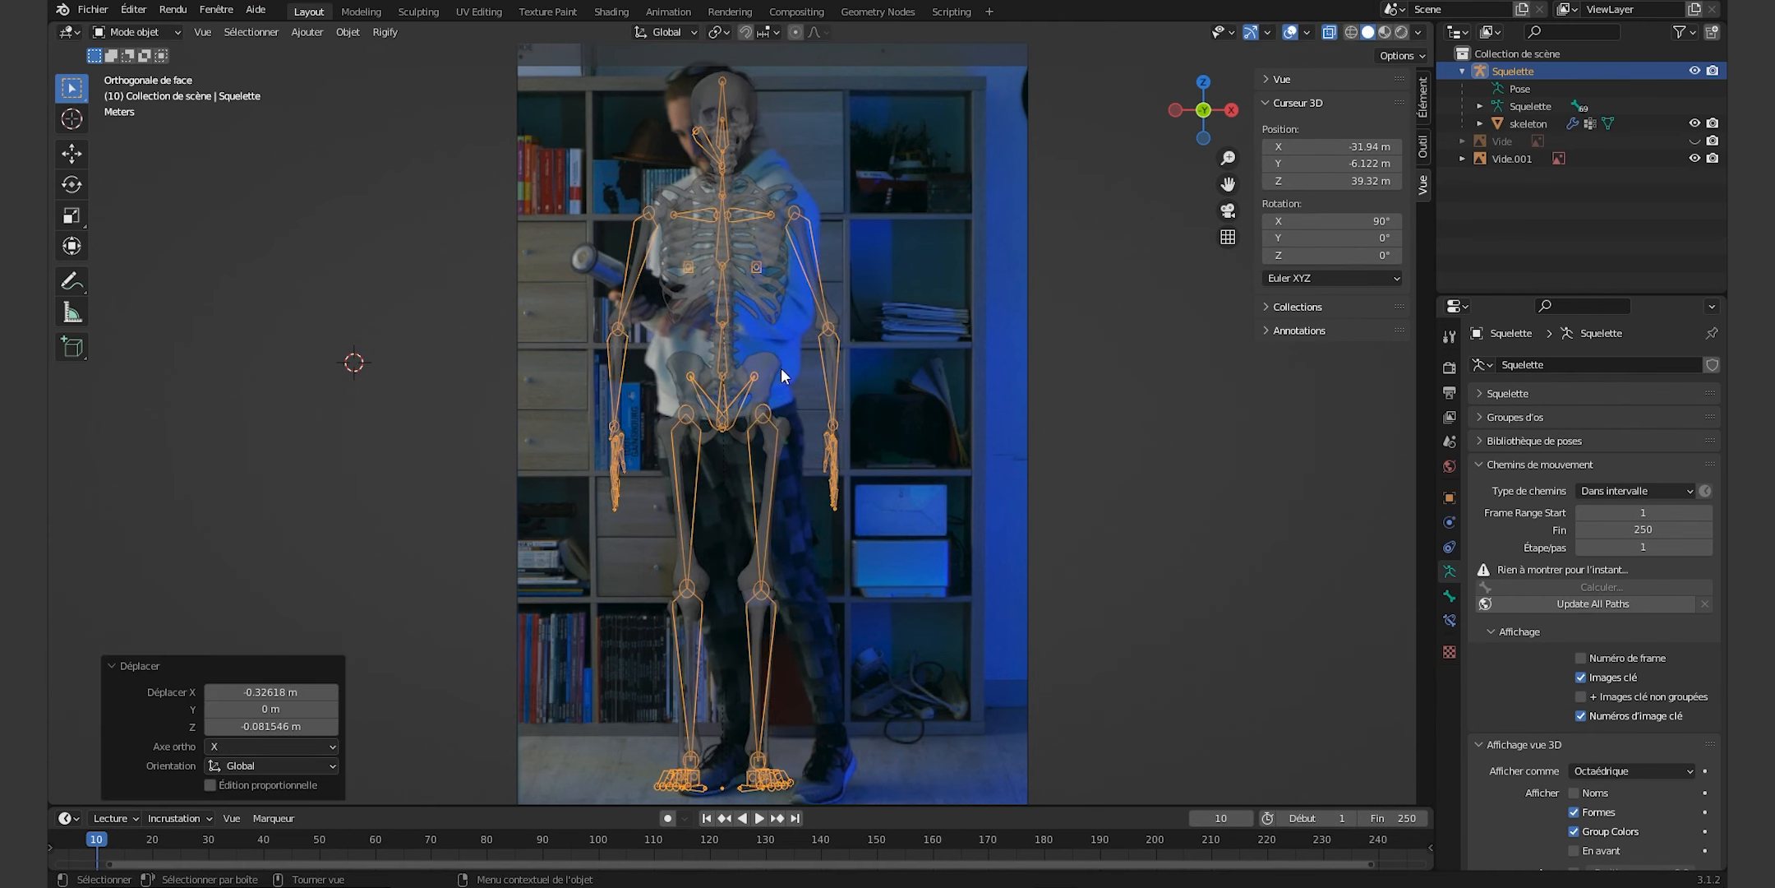
Return the armature to pose mode and rotate the spine bone about -21.6° around the global Z axis.
click(161, 36)
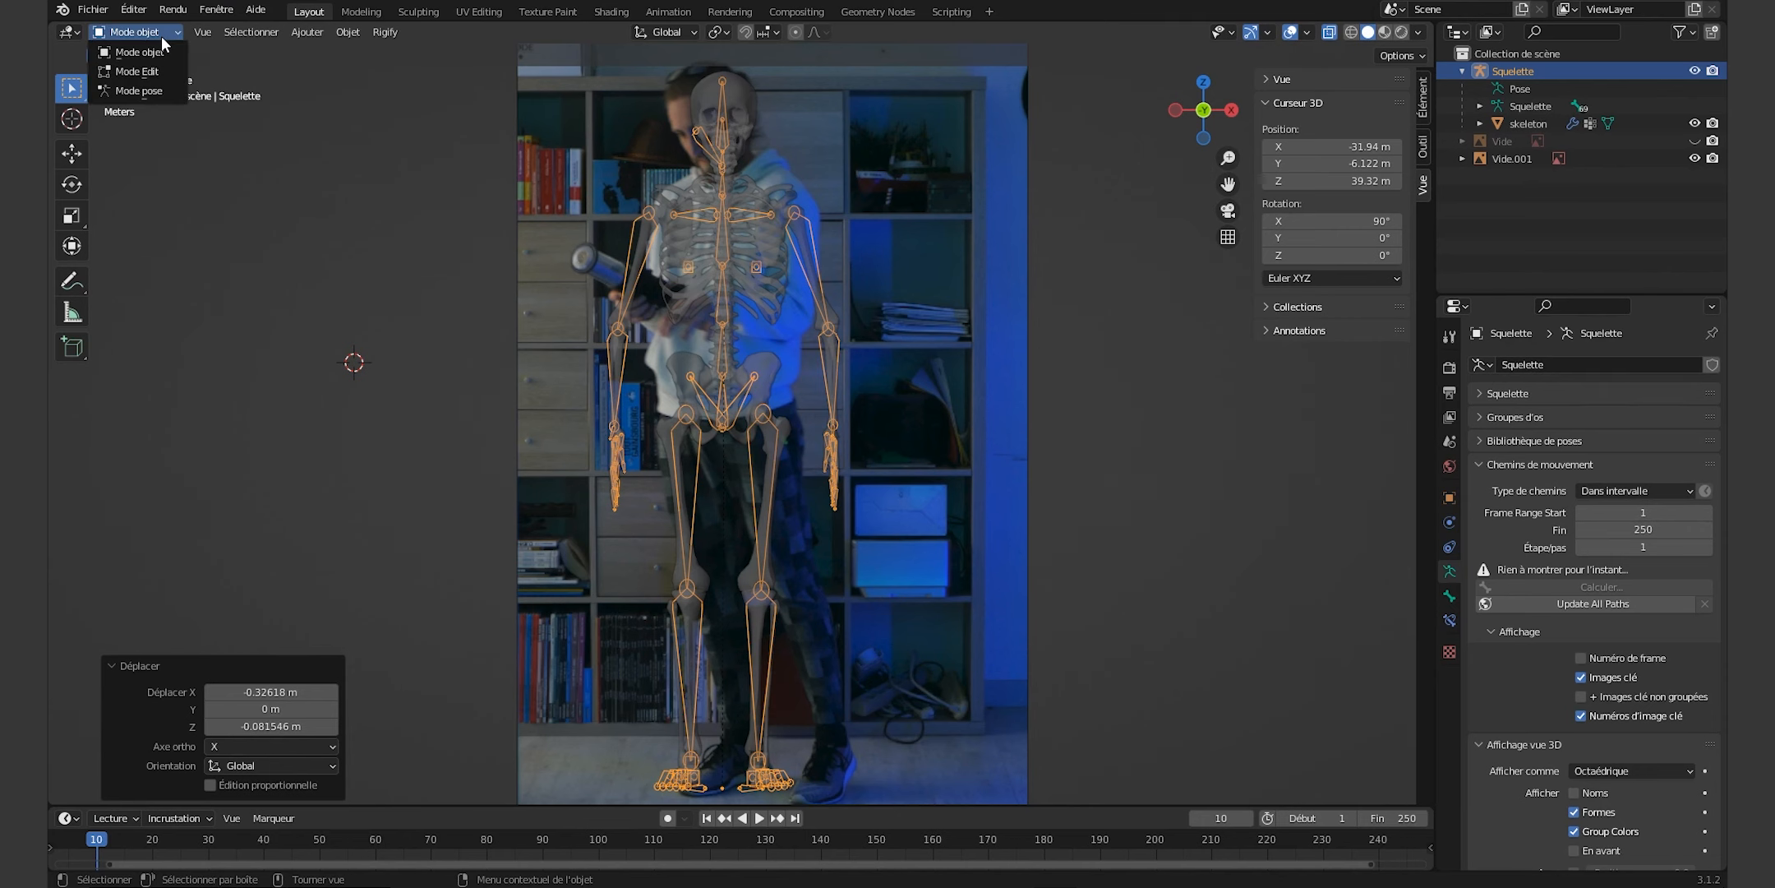
click(161, 92)
click(72, 185)
click(724, 399)
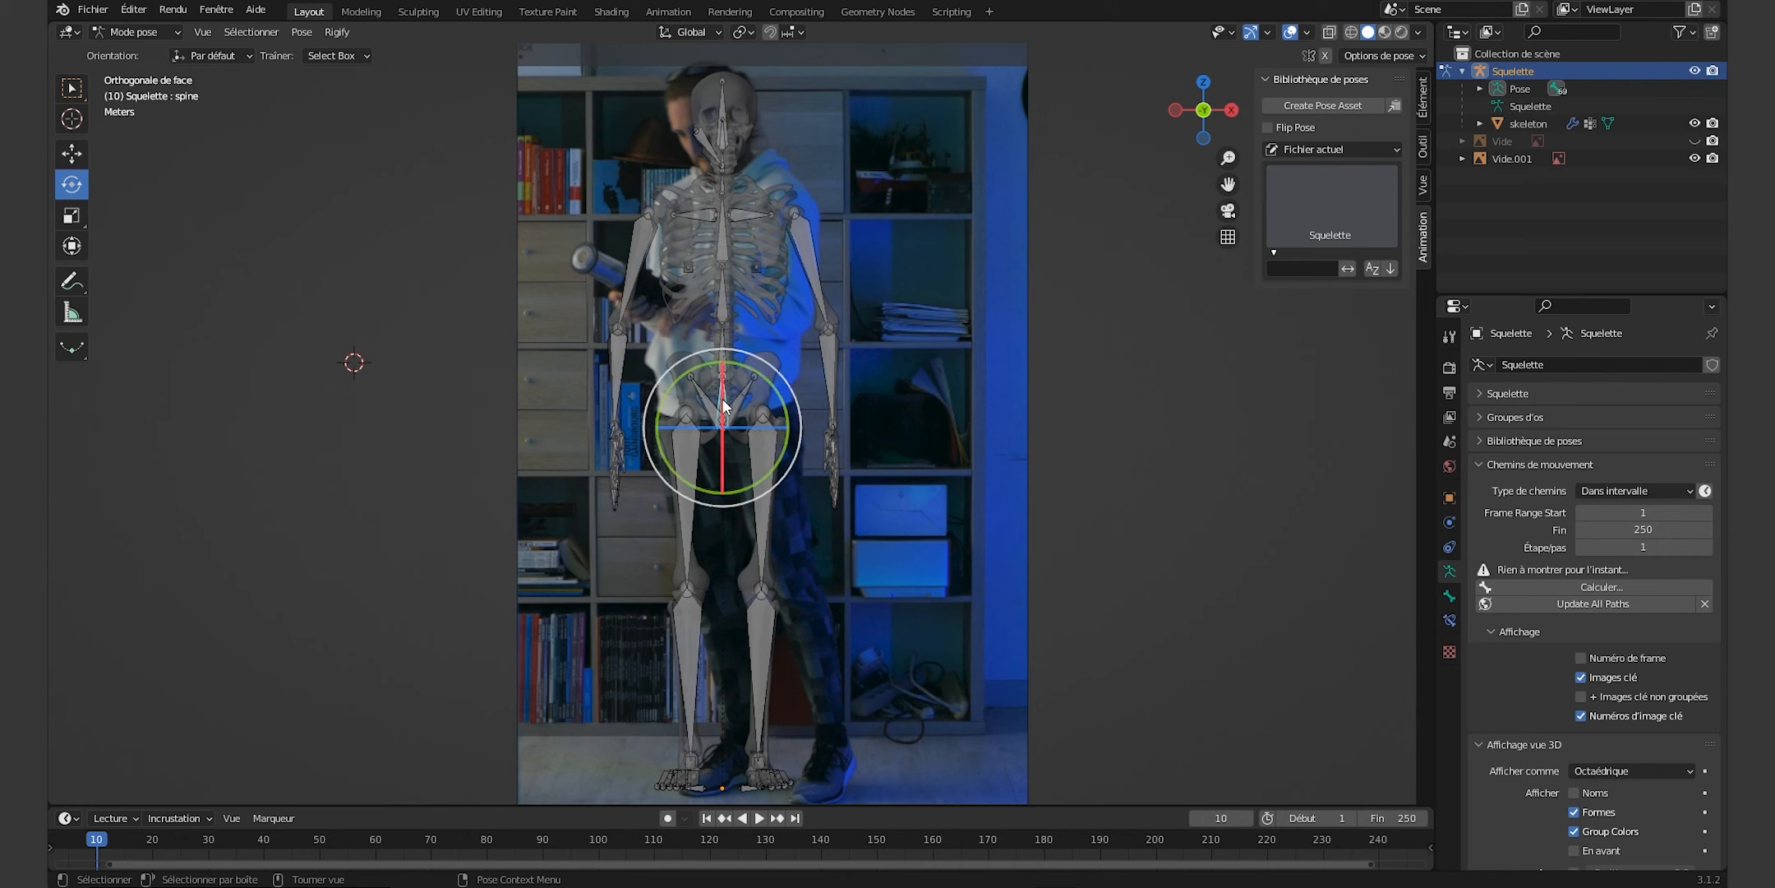
mouse_move(804, 408)
mouse_down()
mouse_move(800, 388)
mouse_move(797, 405)
mouse_up()
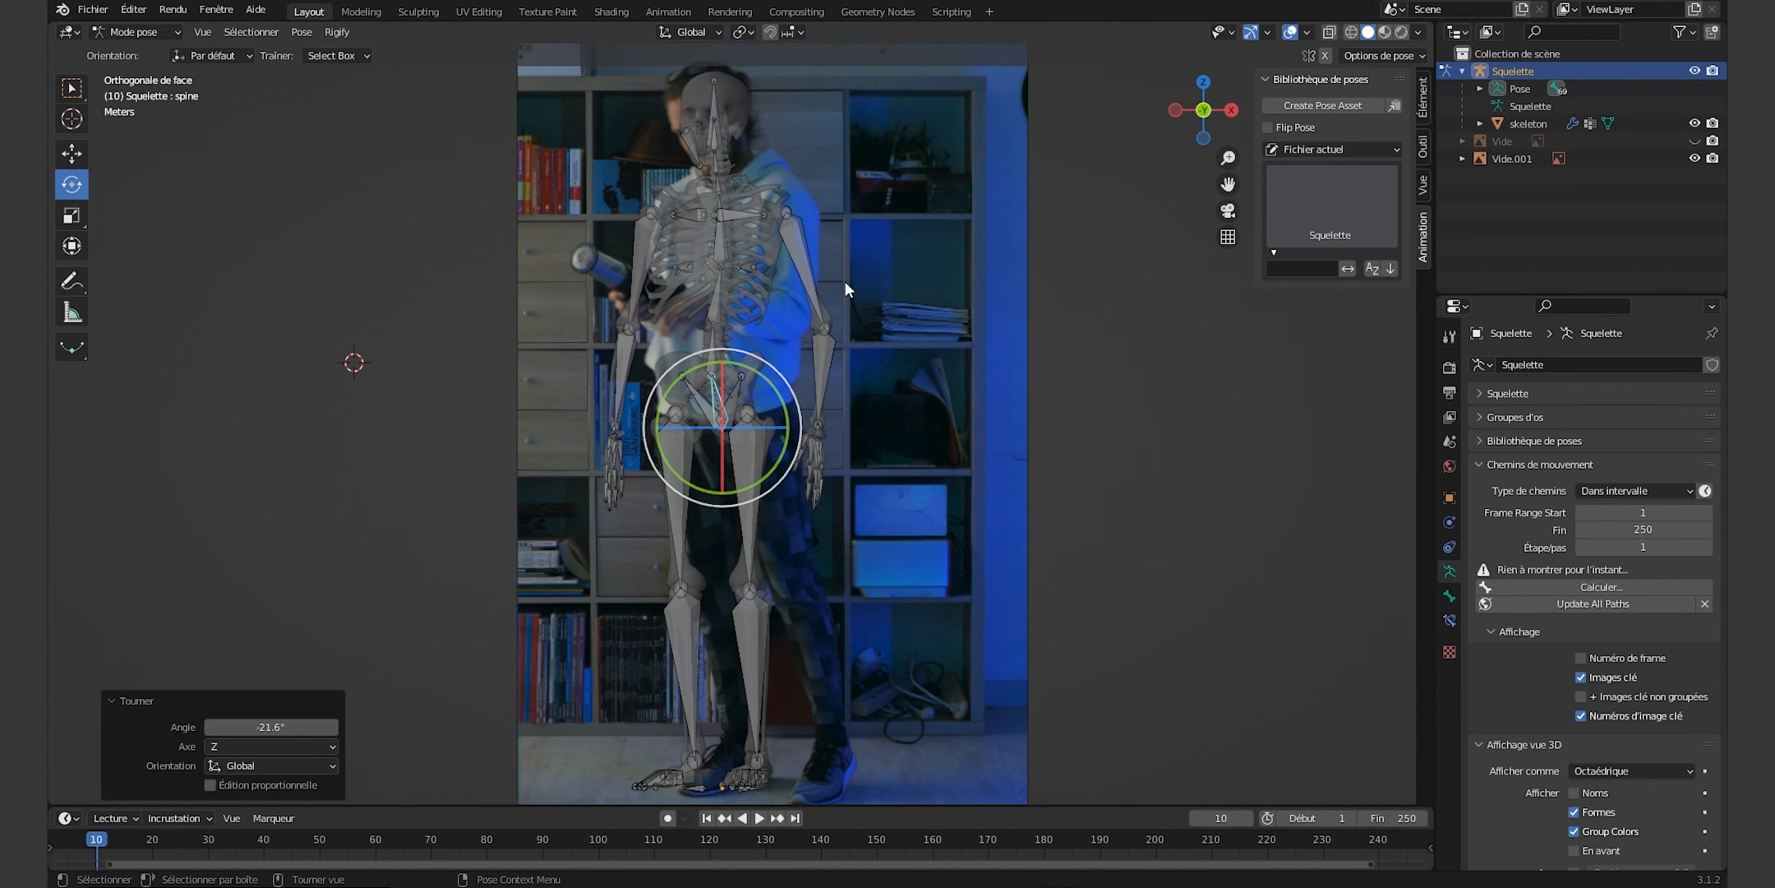
Switch the armature to object mode and shift the whole skeleton about 1.14 m along the X axis.
click(131, 32)
click(128, 41)
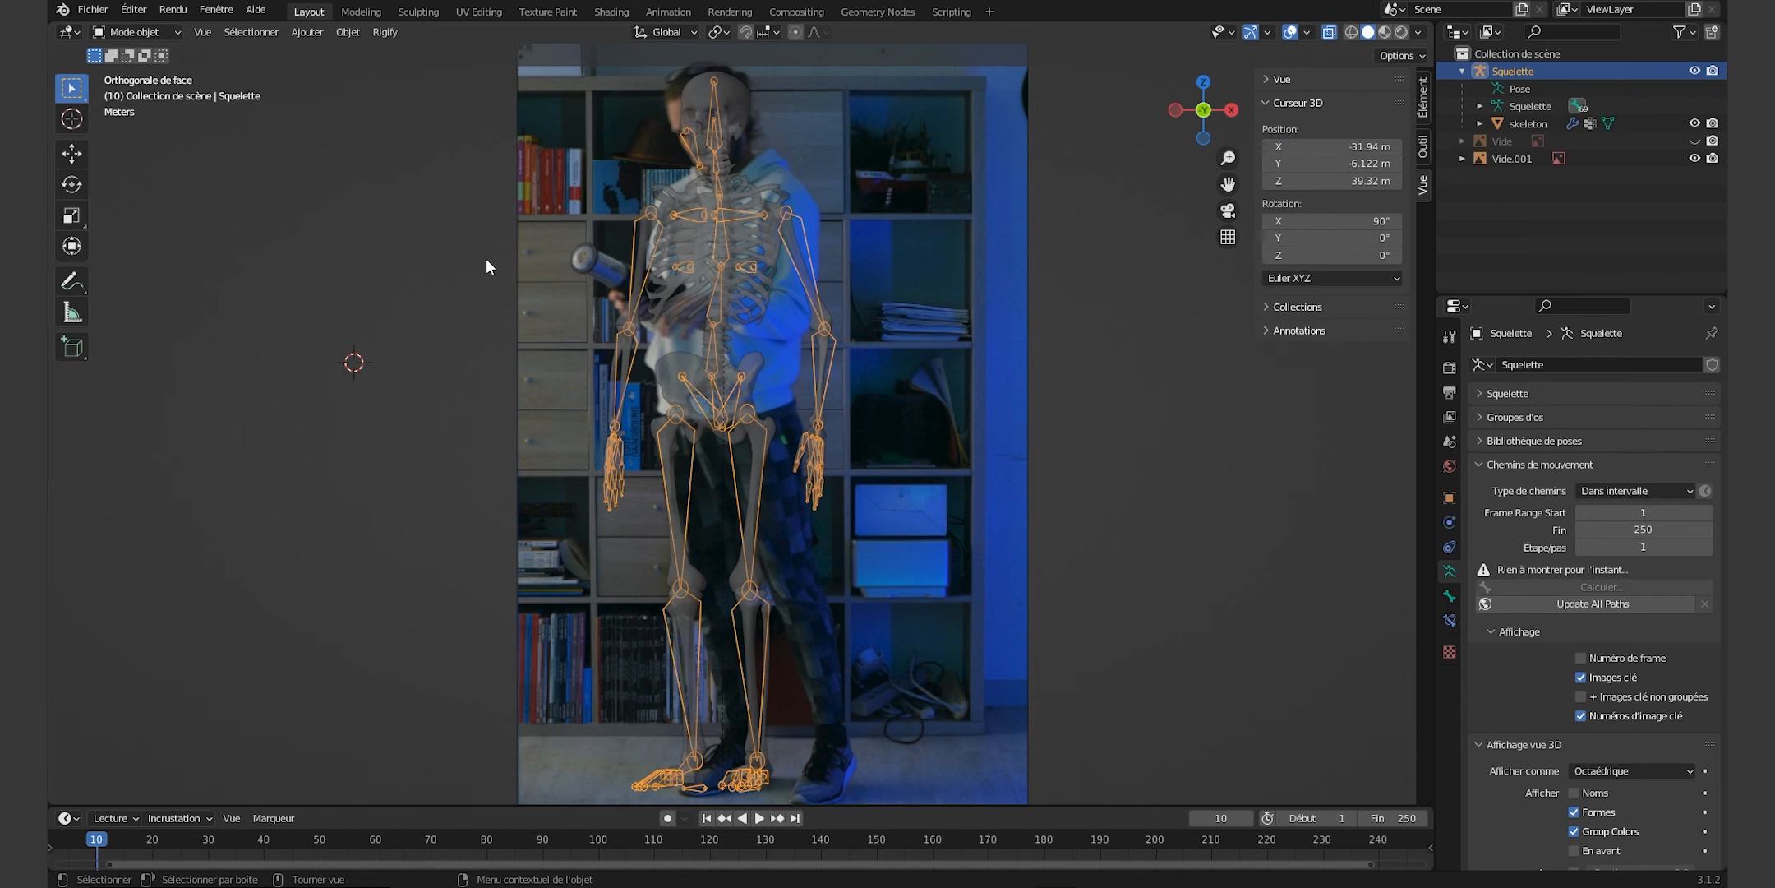
key(g)
click(736, 395)
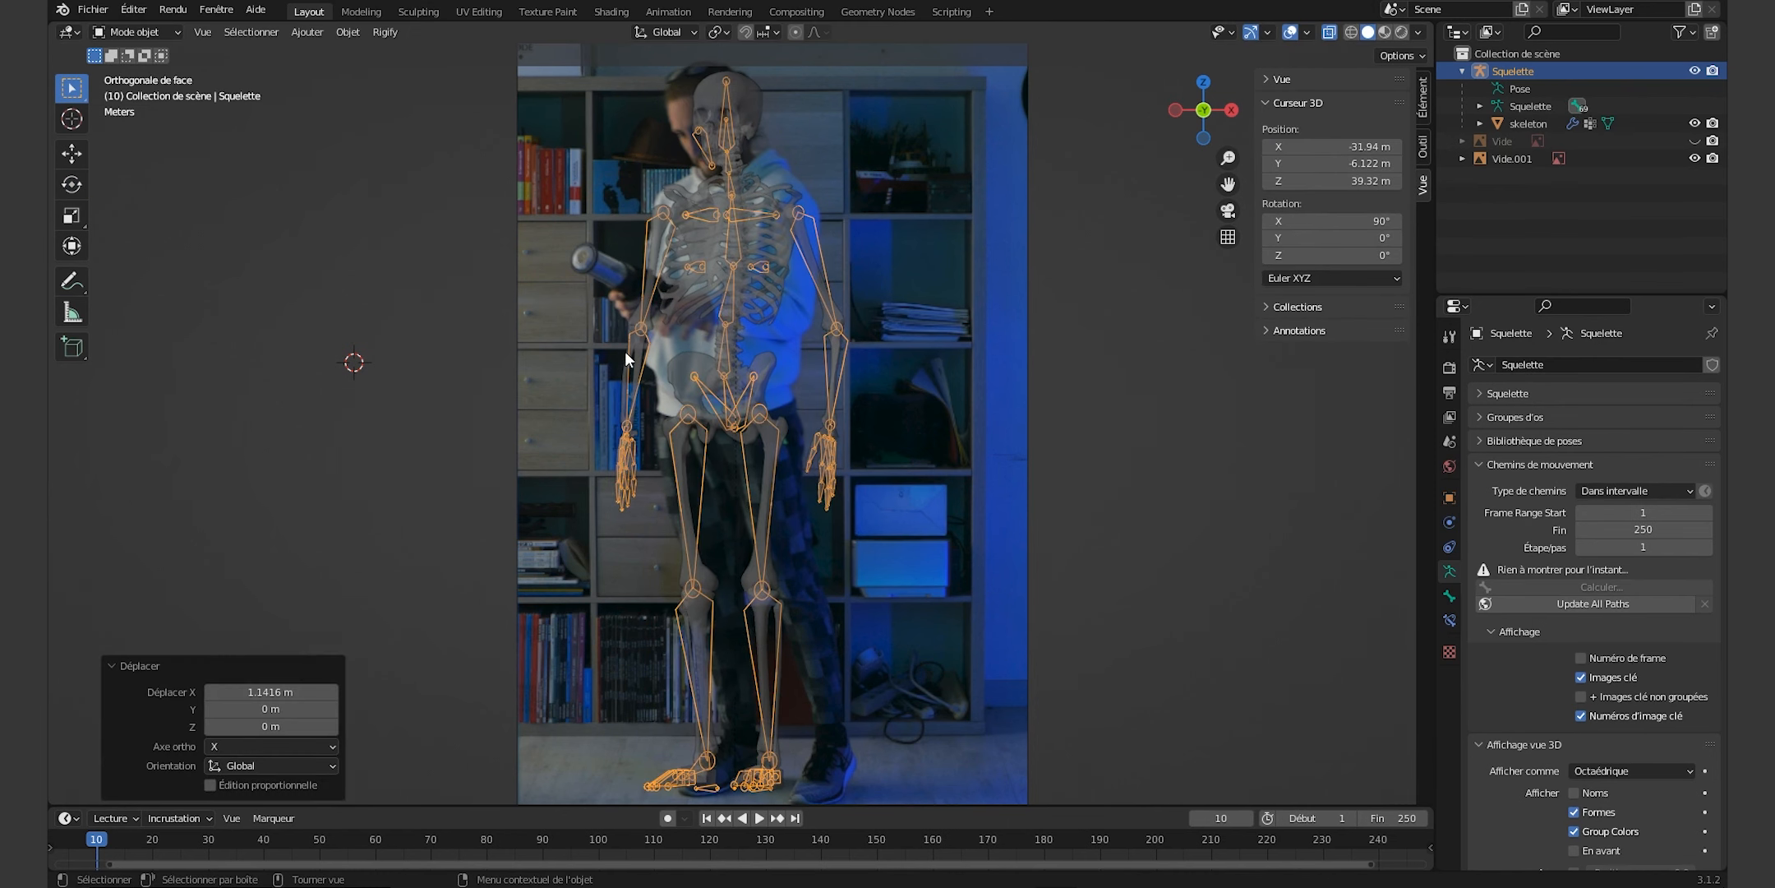
Return the armature to pose mode and rotate the thigh.L bone about -10.5° around the Y axis.
click(138, 33)
click(154, 92)
click(761, 462)
drag(826, 405, 822, 388)
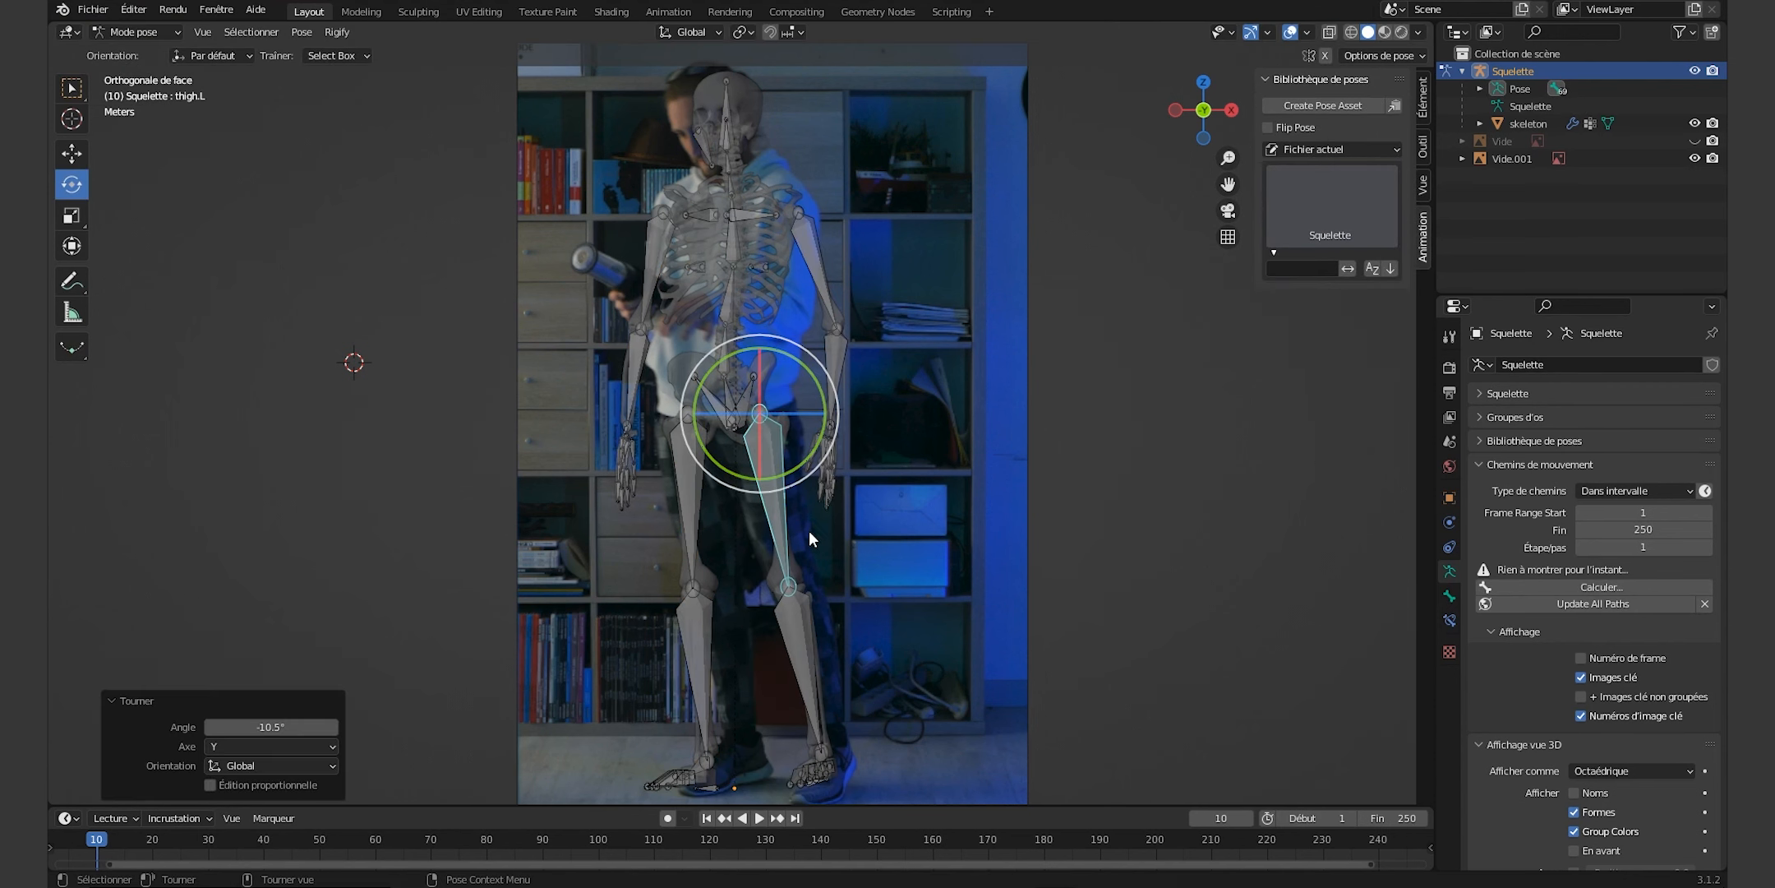
Rotate the shin.L and foot.L bones to align the lower leg and foot with the man in the background image.
click(802, 633)
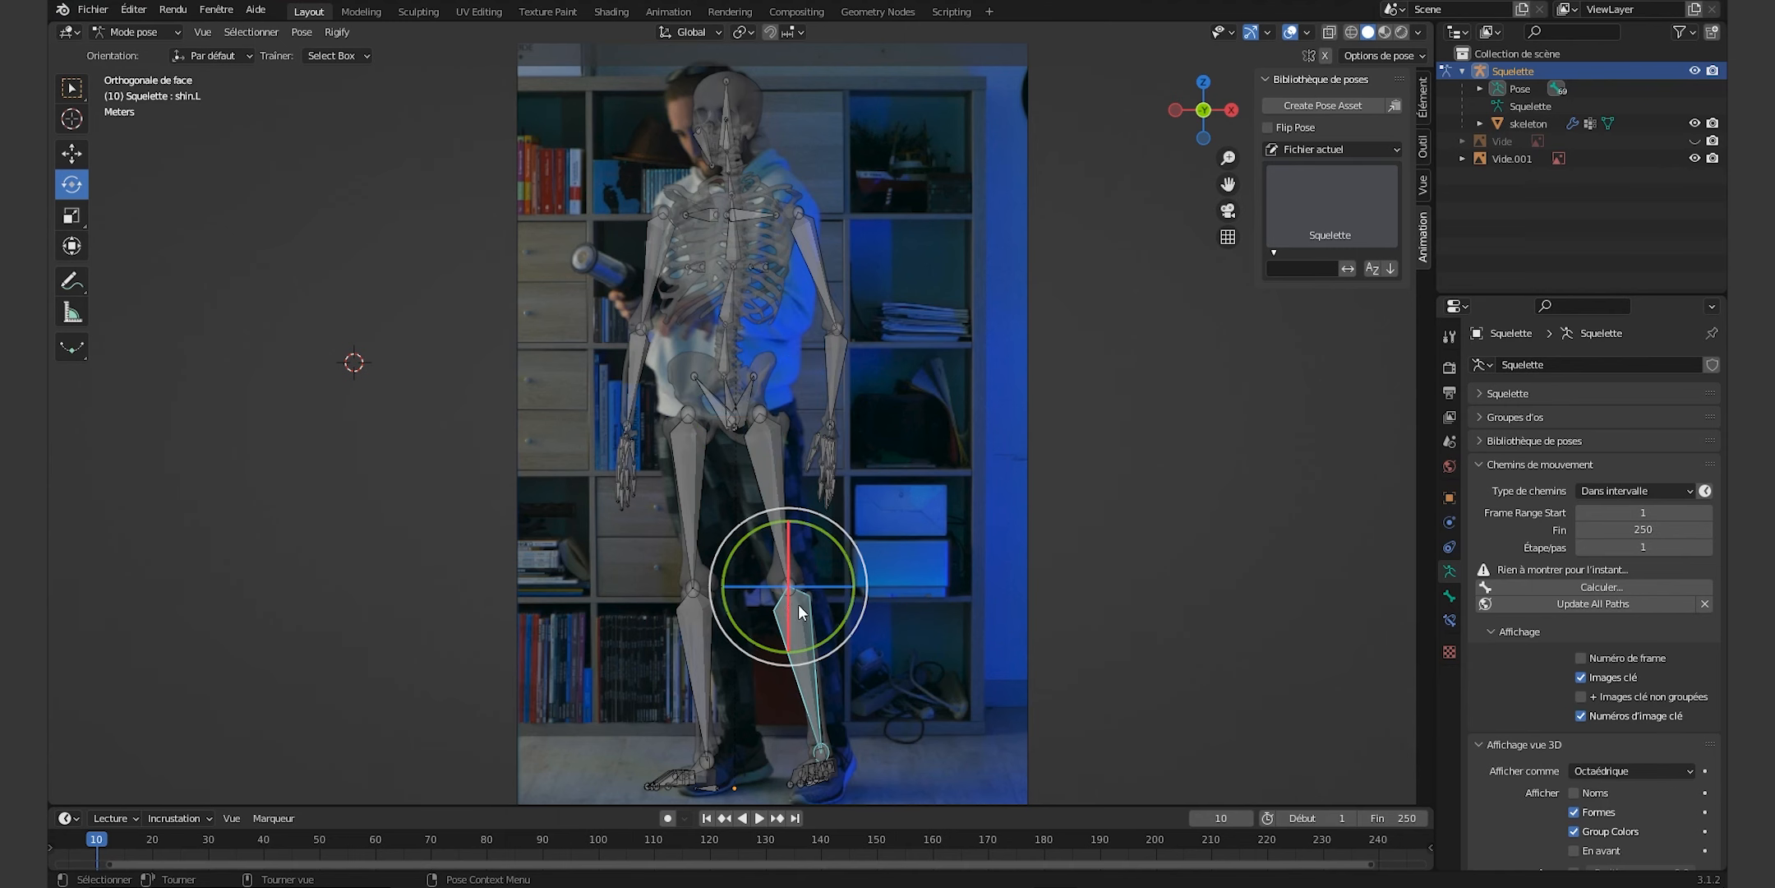
drag(847, 561, 850, 554)
click(832, 748)
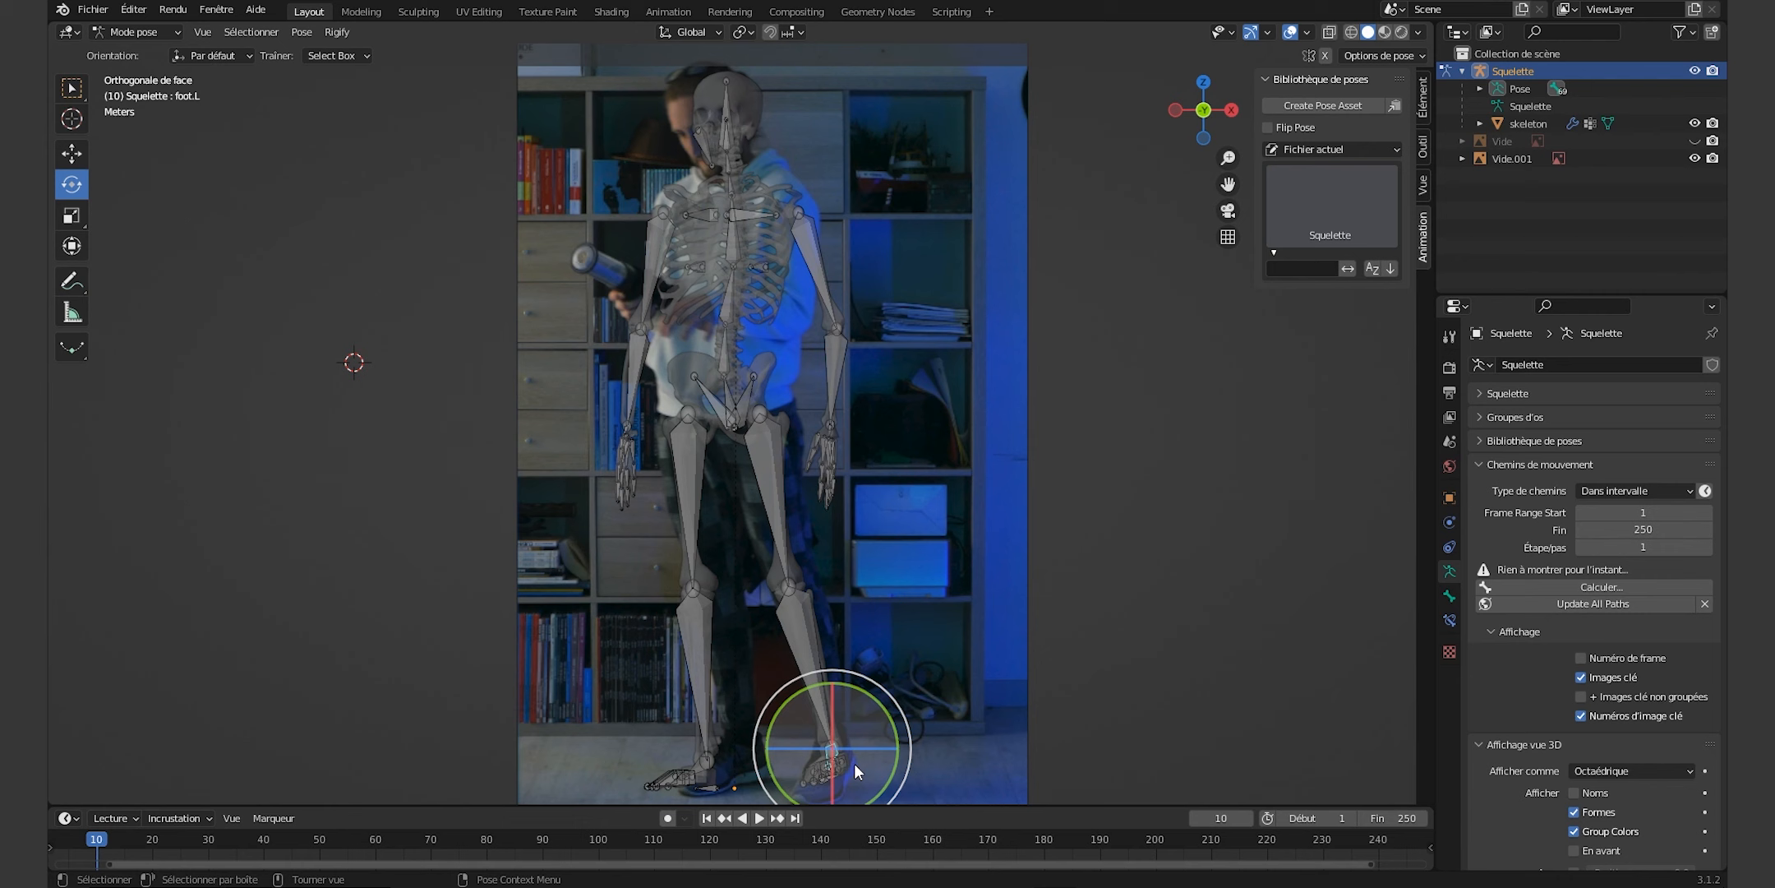
drag(833, 690, 842, 695)
drag(885, 753, 885, 751)
Rotate the thigh.R bone about -7.69° around the global Y axis to follow the man's other leg.
drag(1228, 184, 1200, 355)
click(757, 565)
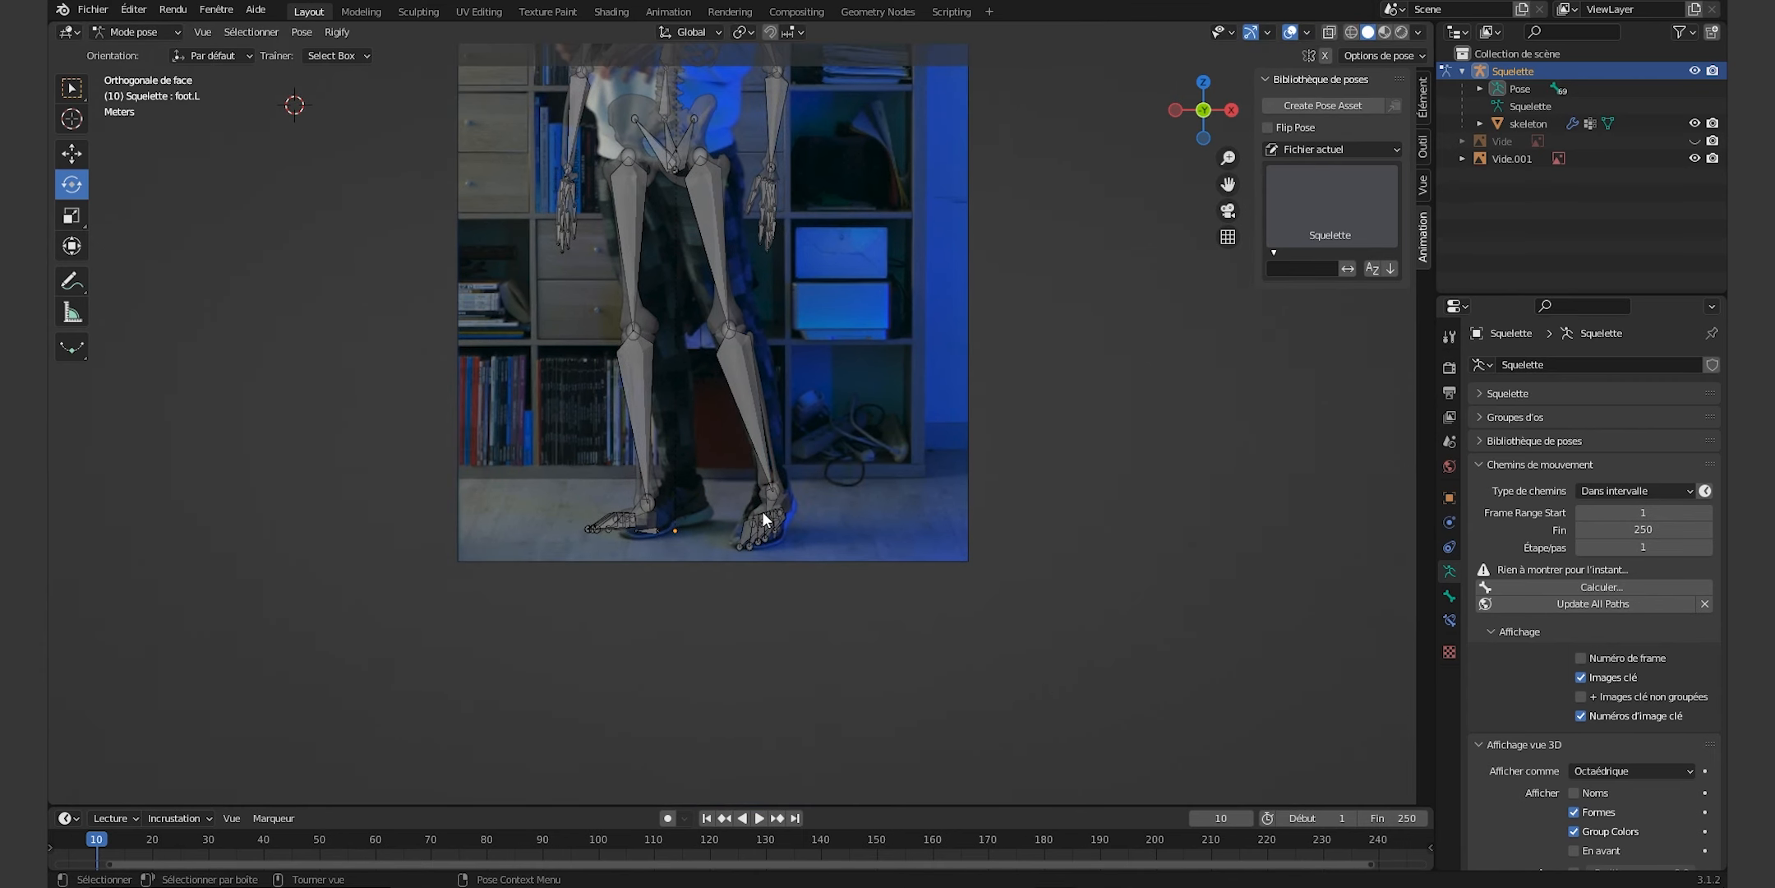
mouse_move(1203, 132)
mouse_down()
mouse_move(1163, 103)
mouse_move(1177, 149)
mouse_move(1200, 110)
mouse_up()
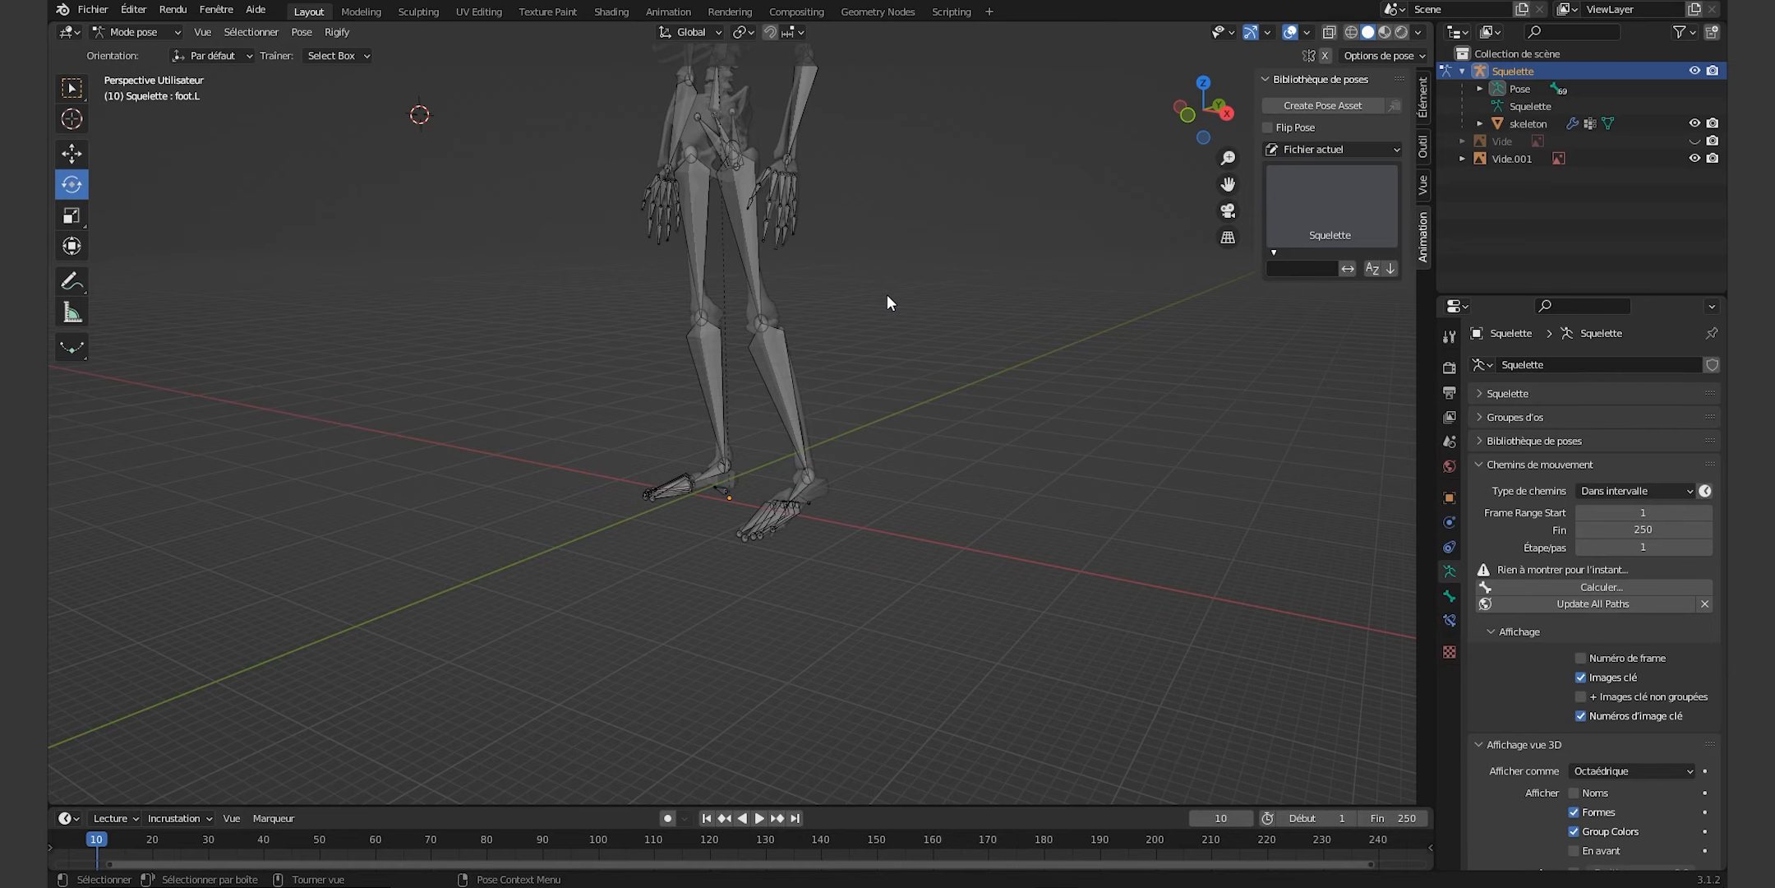
key(KP_1)
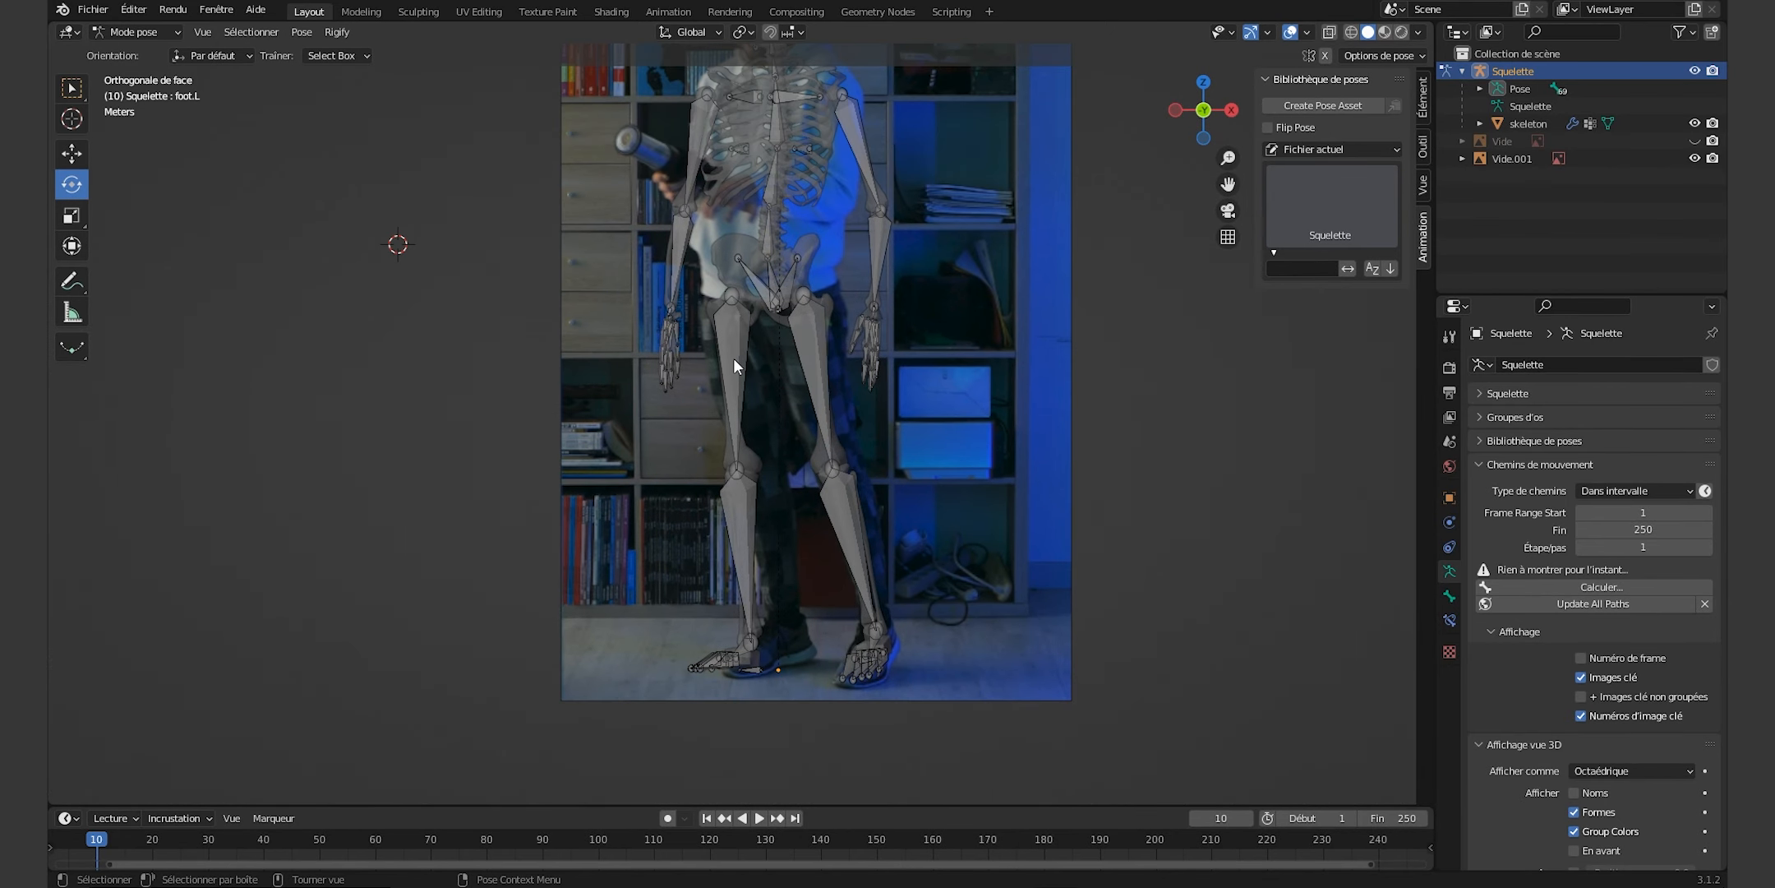
click(738, 441)
drag(792, 274, 802, 244)
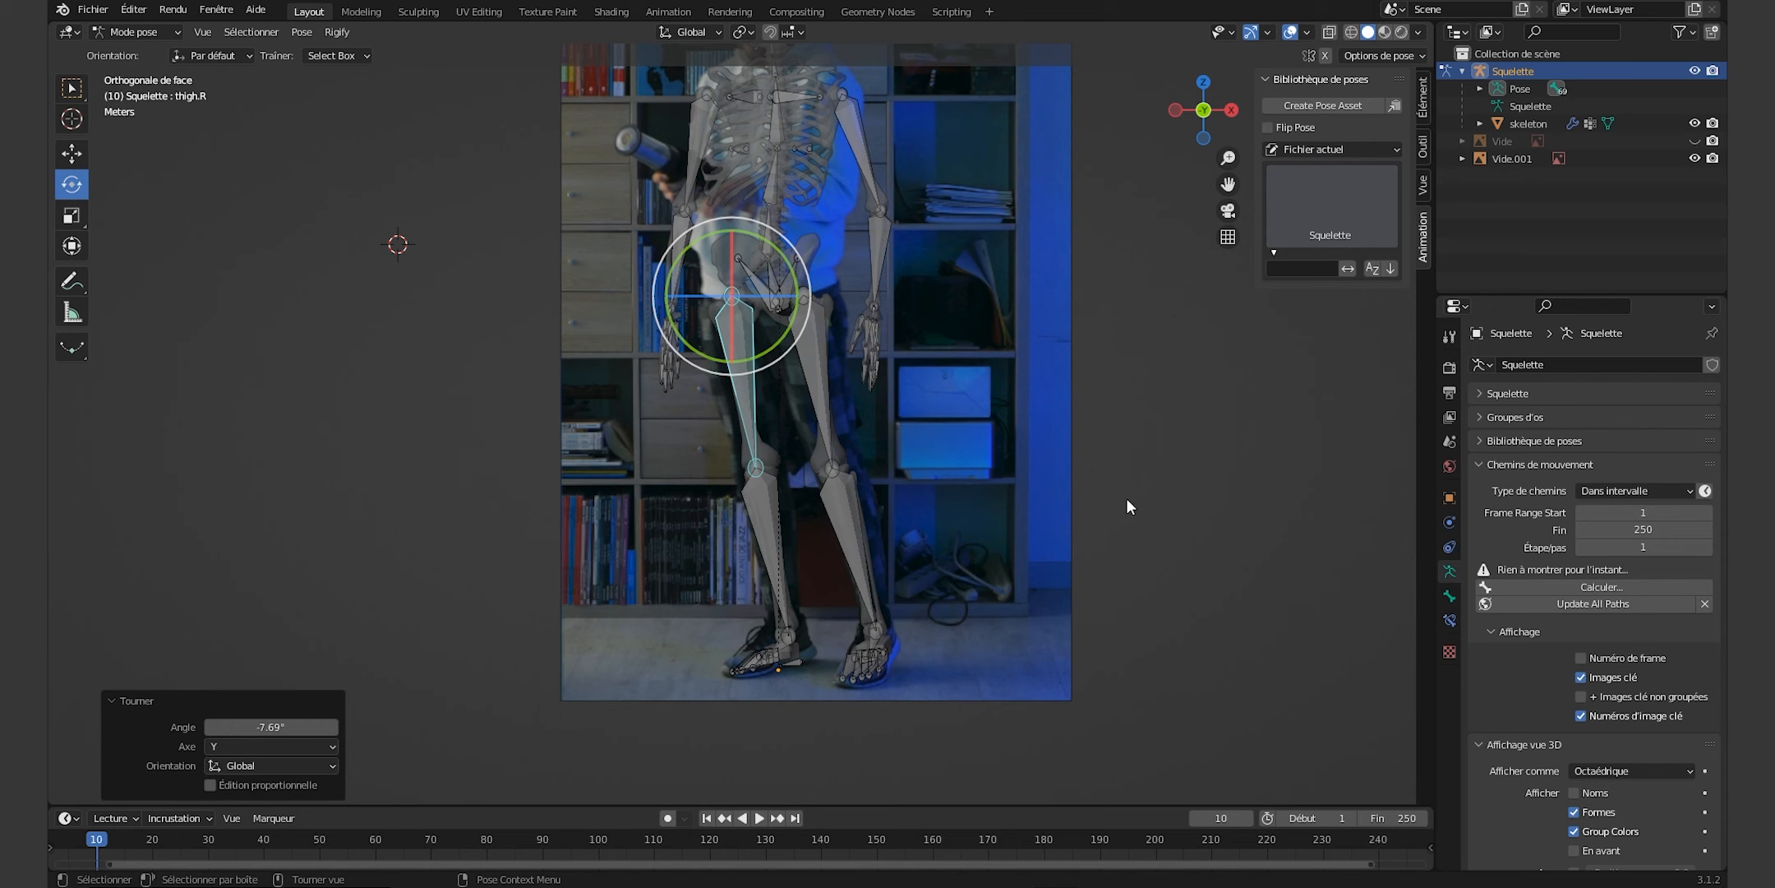
Check the skeleton's pose in perspective and front view, and search the Preferences for "pose".
drag(1208, 92, 1208, 109)
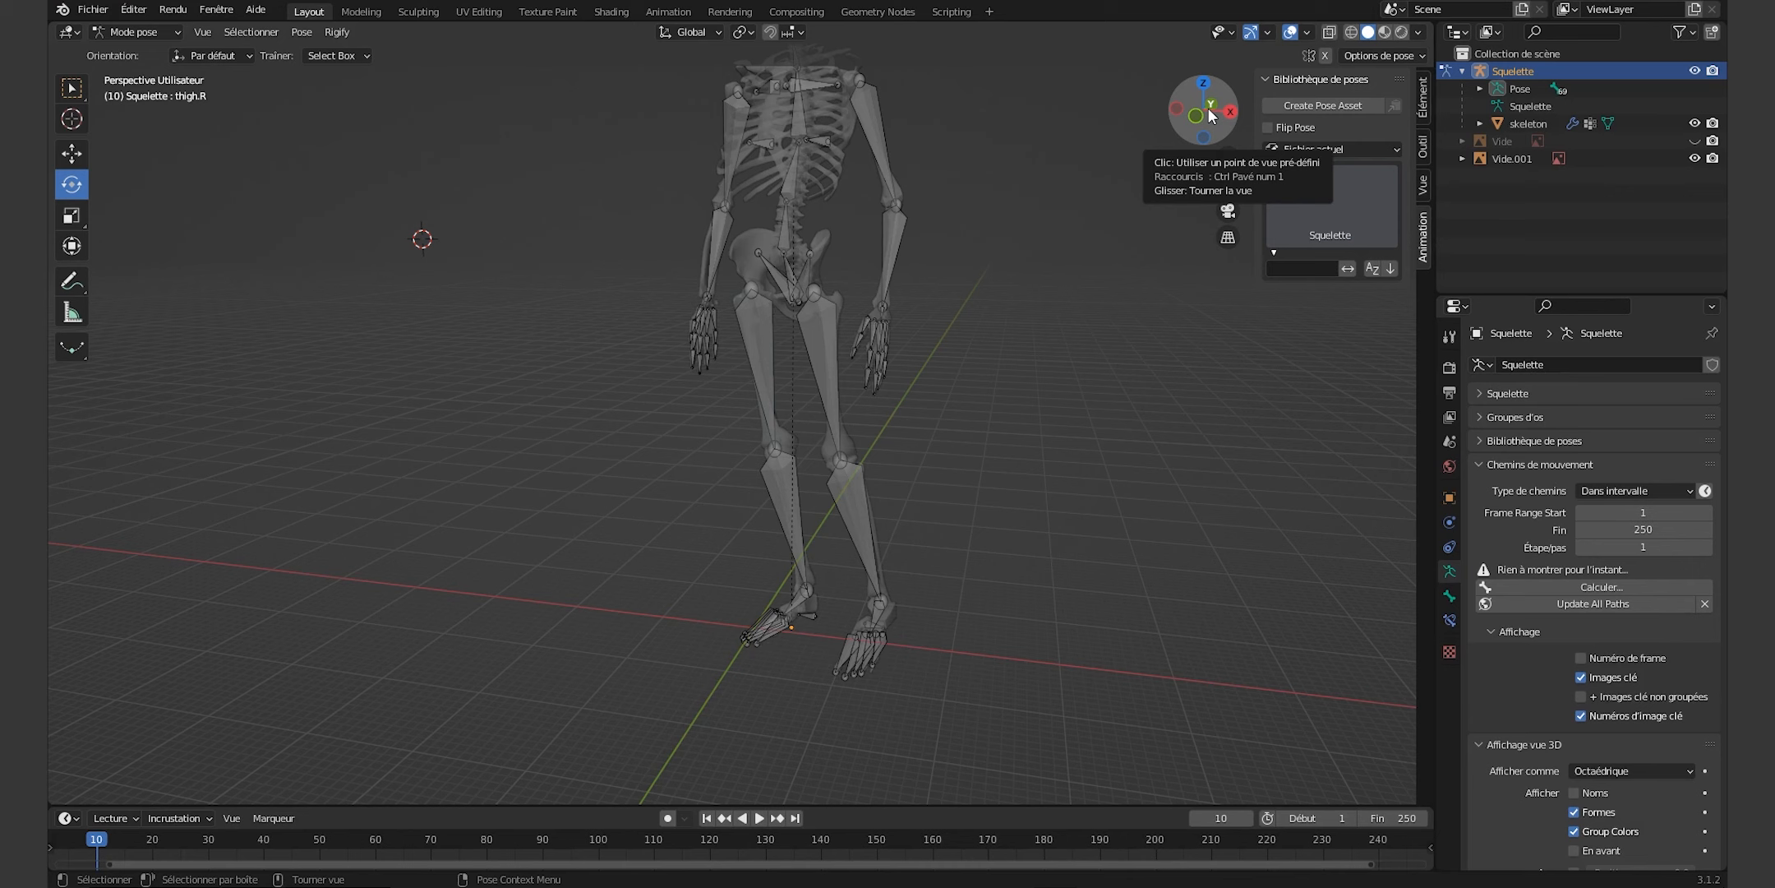
click(1210, 116)
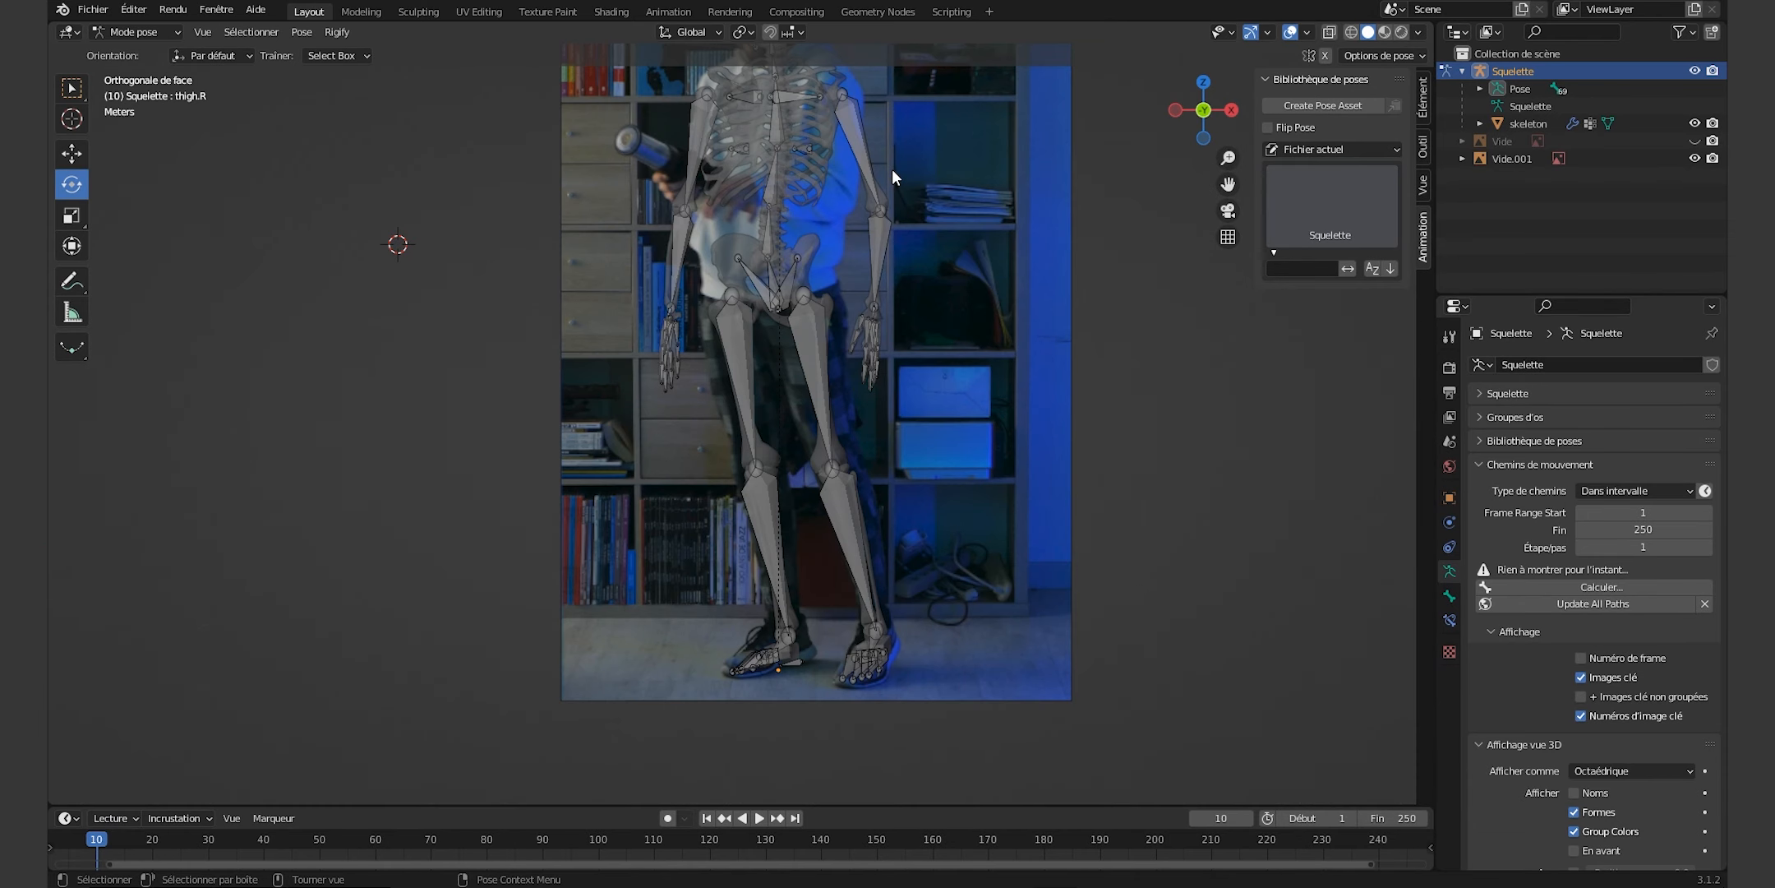
drag(1228, 185, 1244, 280)
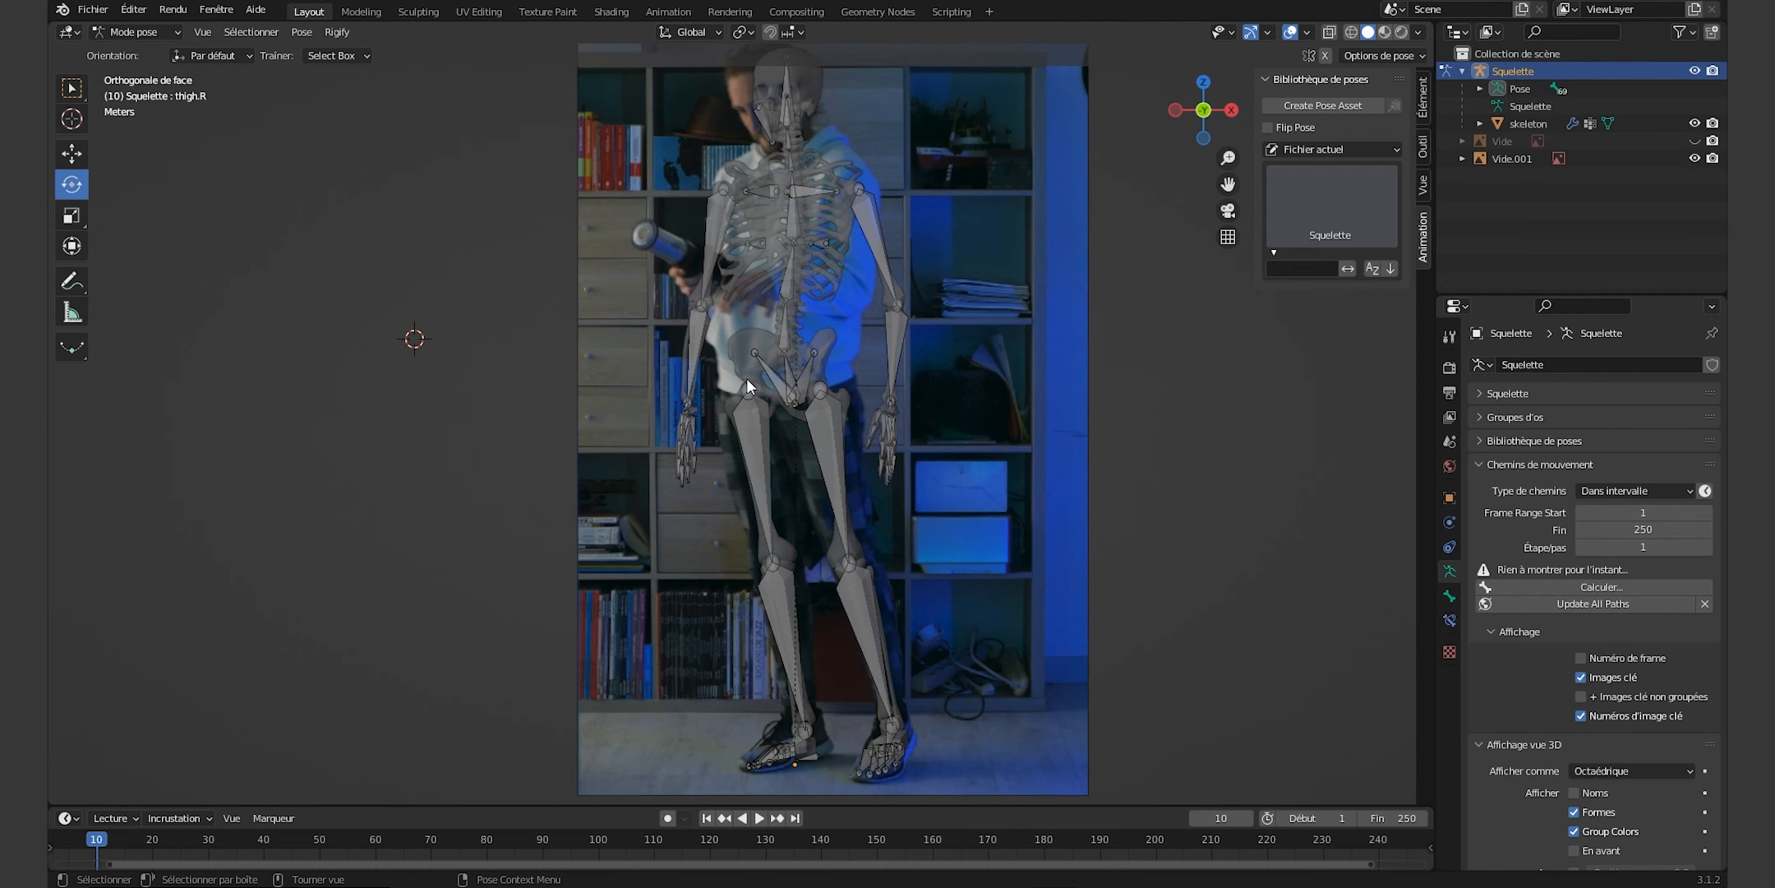
click(134, 10)
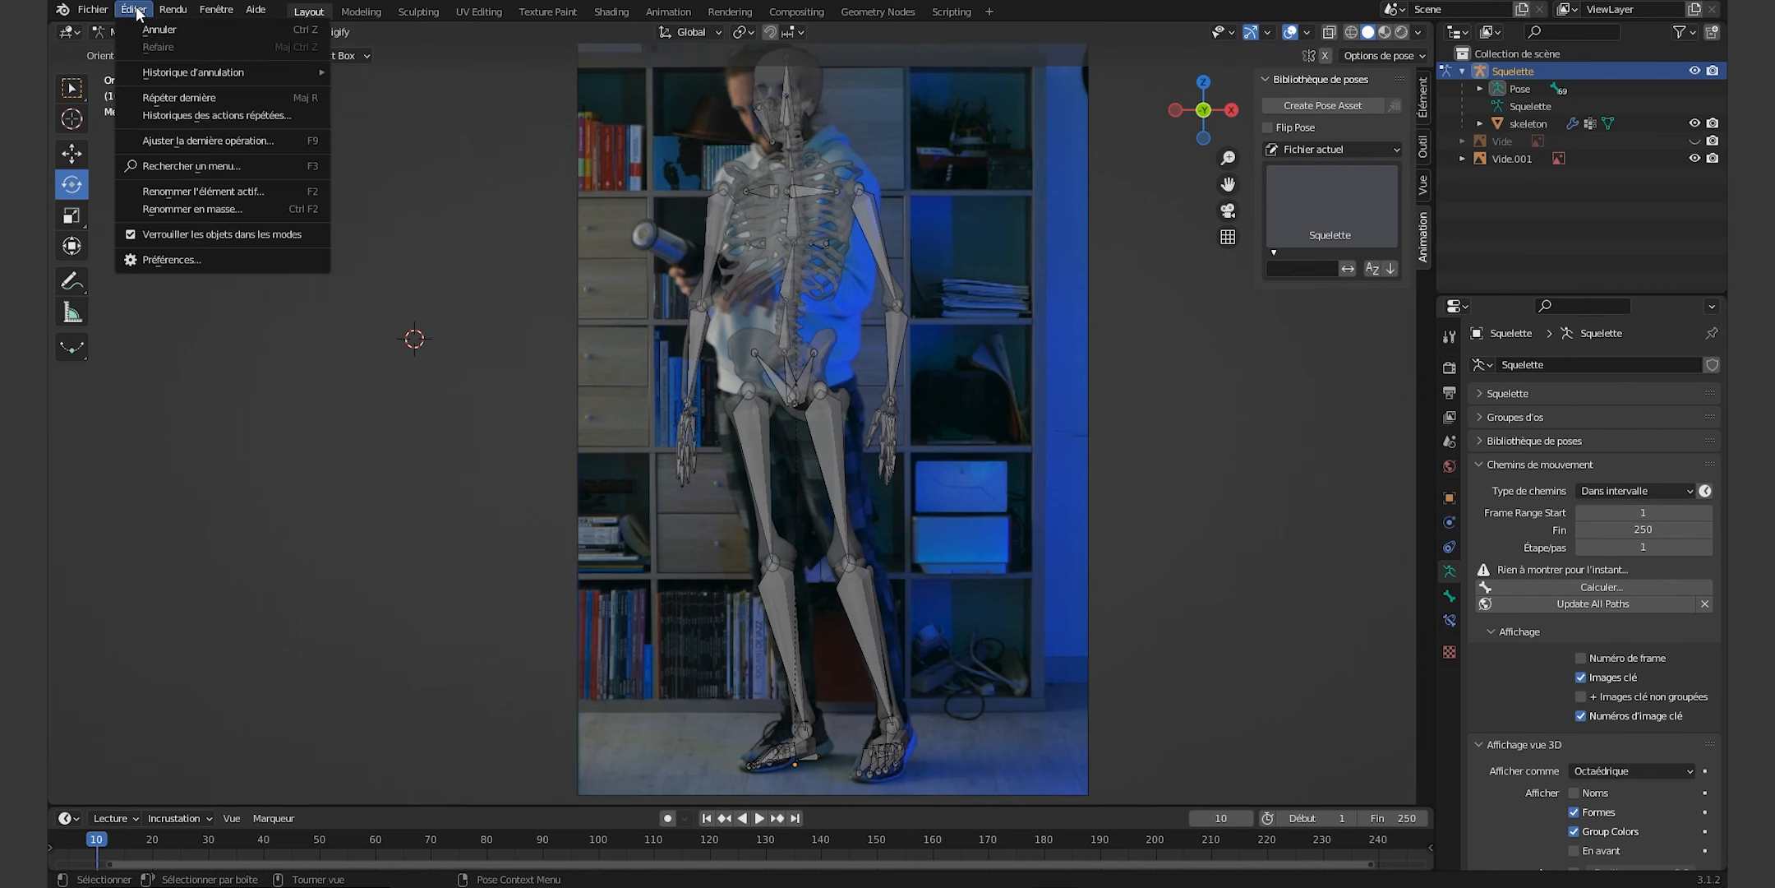
click(186, 261)
click(542, 72)
text(pose)
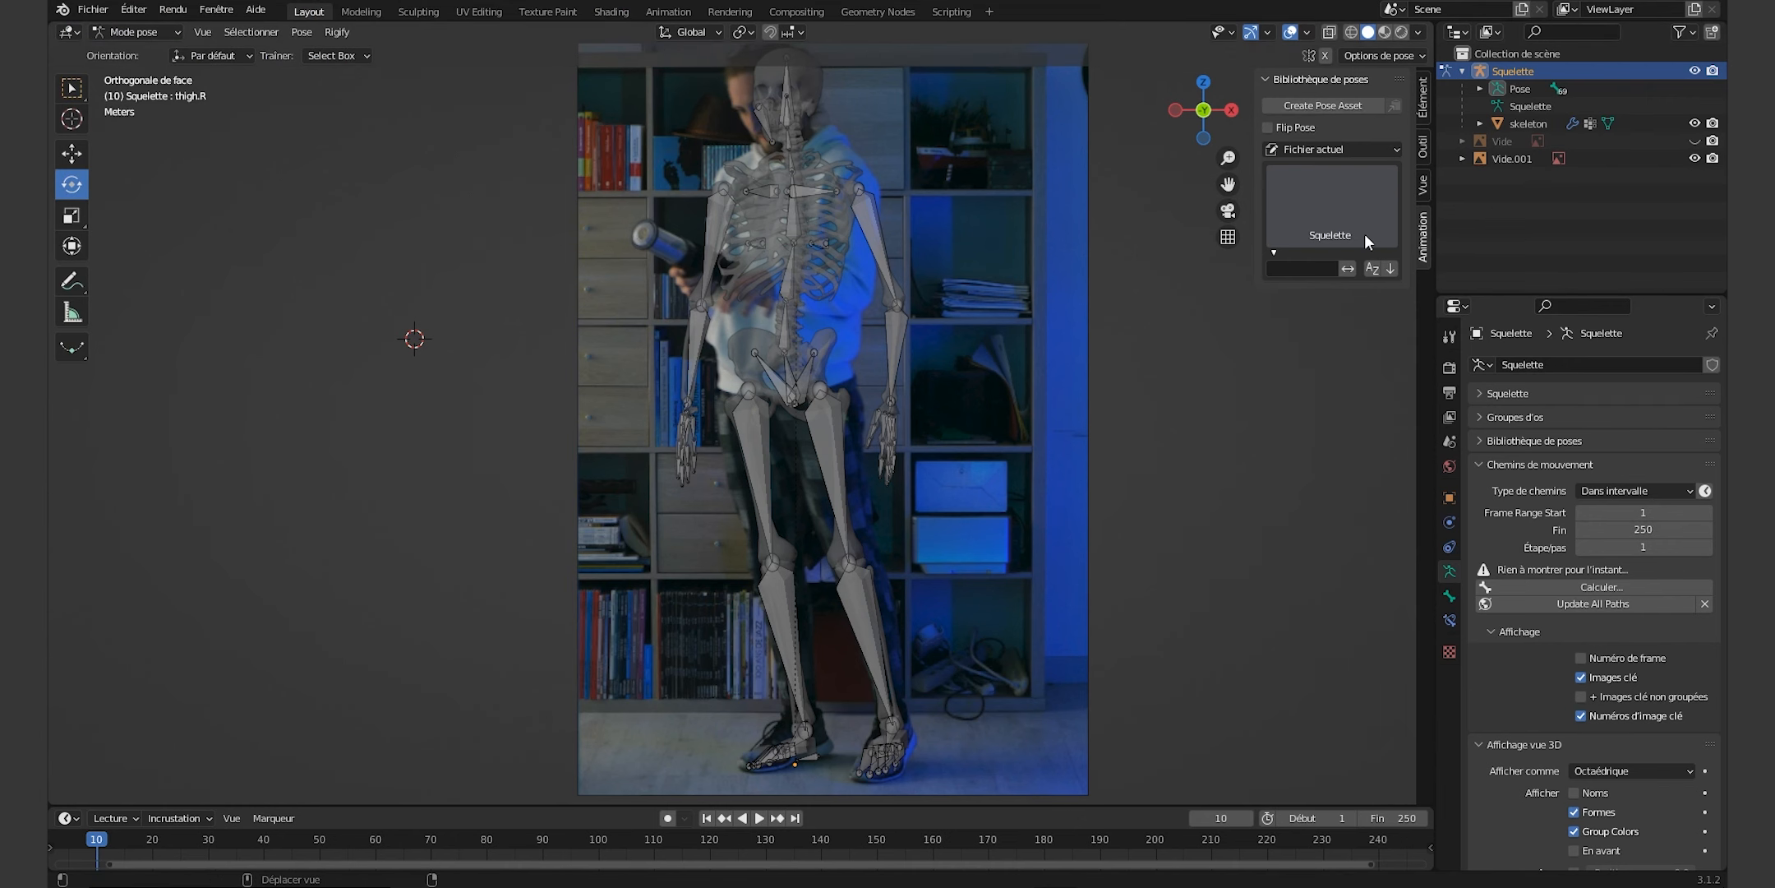
Apply the saved Squelette pose from the pose library to the armature and clear the selection.
double_click(1326, 236)
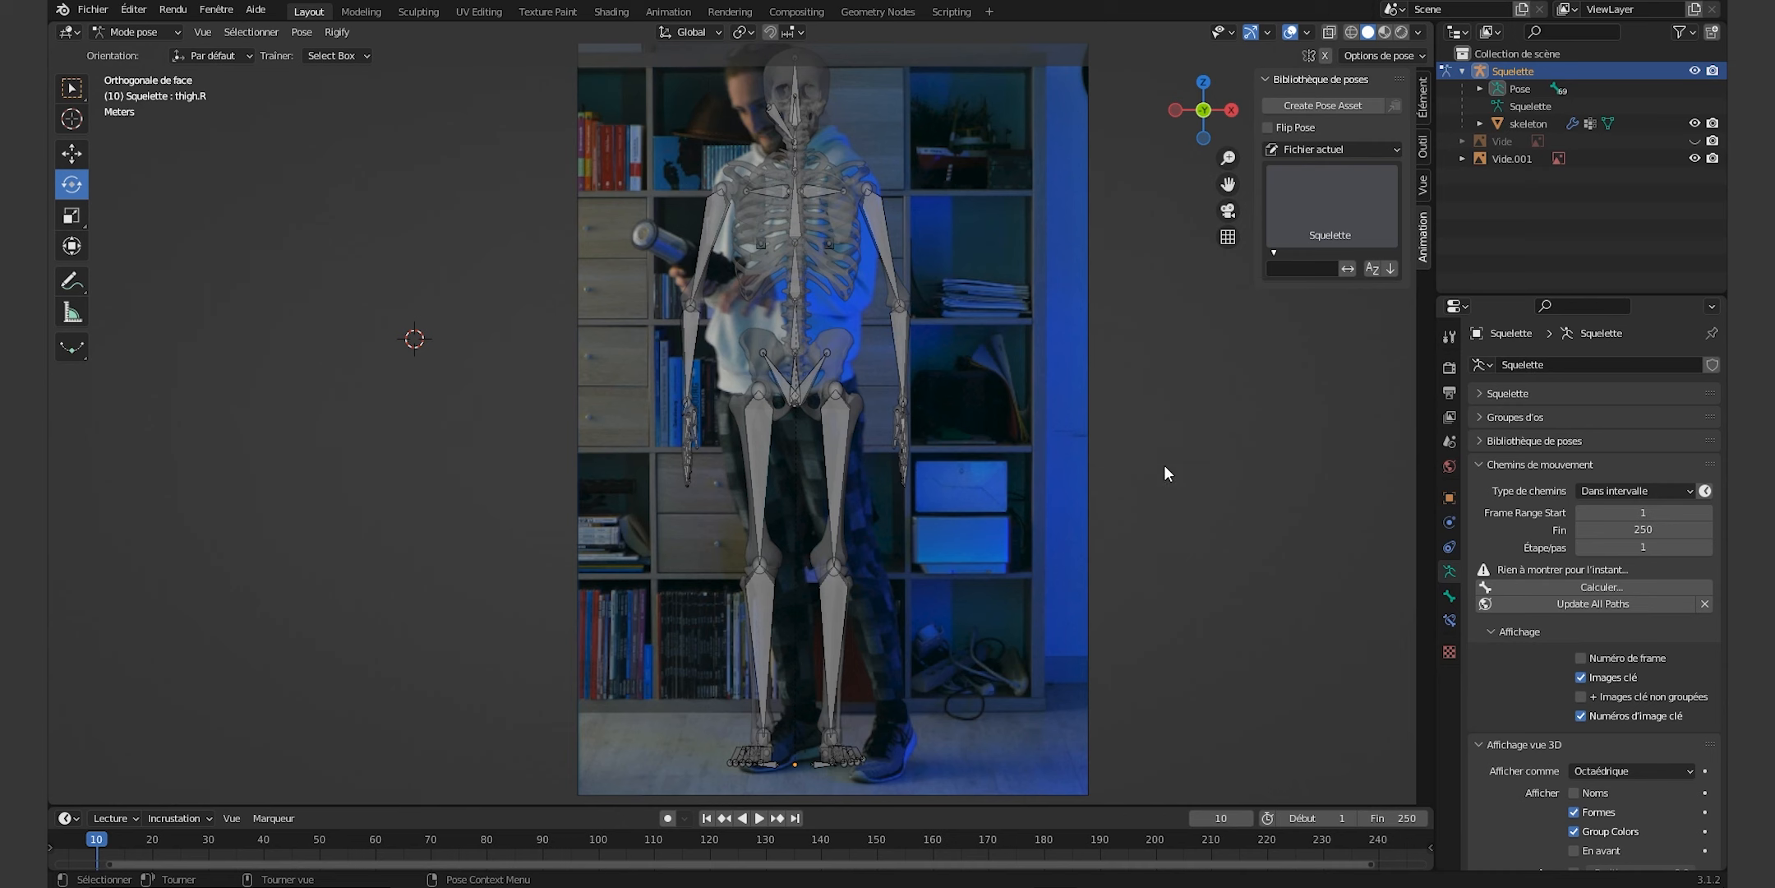
scroll(1149, 575, down, 1)
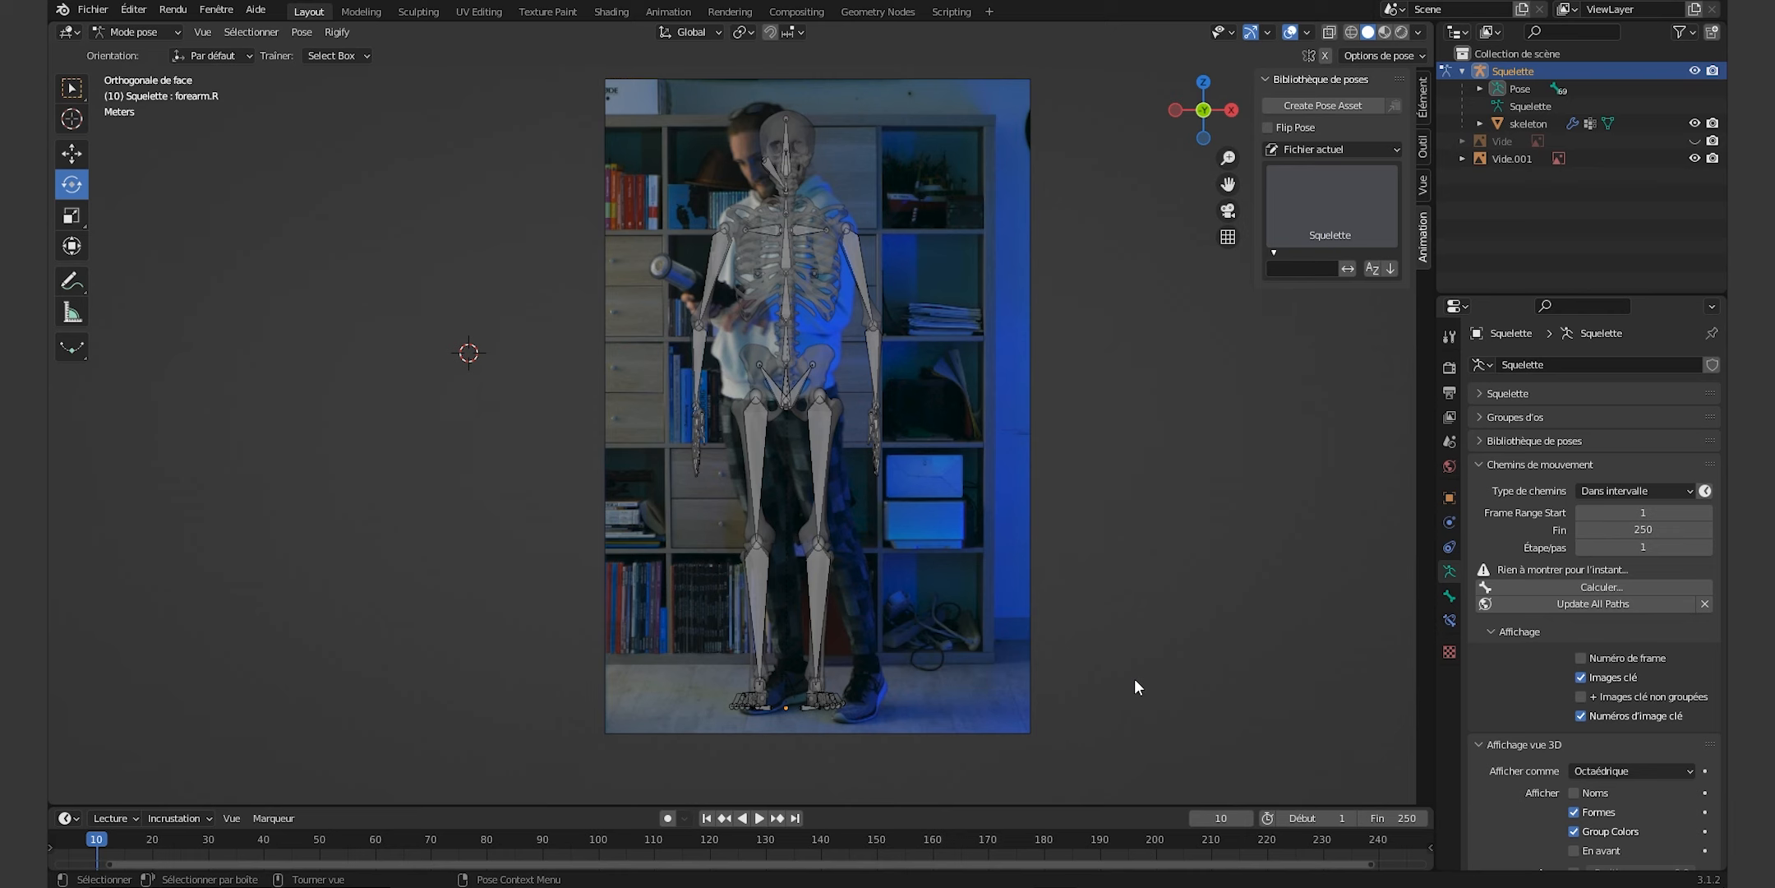
click(1135, 678)
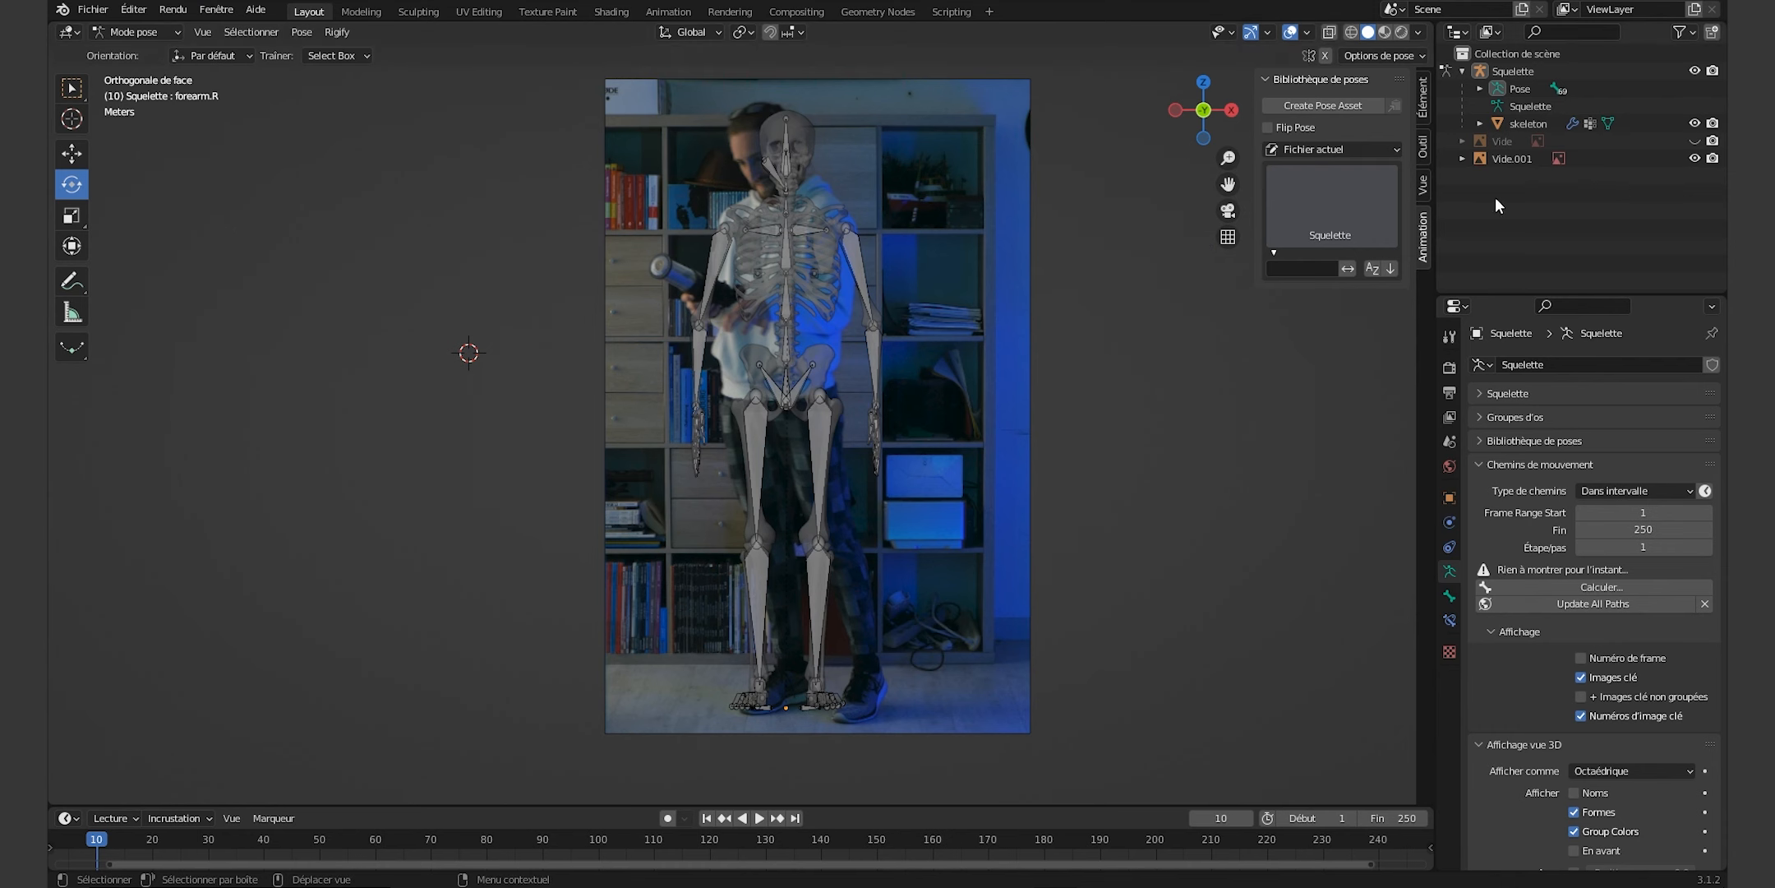
Delete the Vide.001 background image and show the green Vide background behind the skeleton.
click(1511, 161)
key(x)
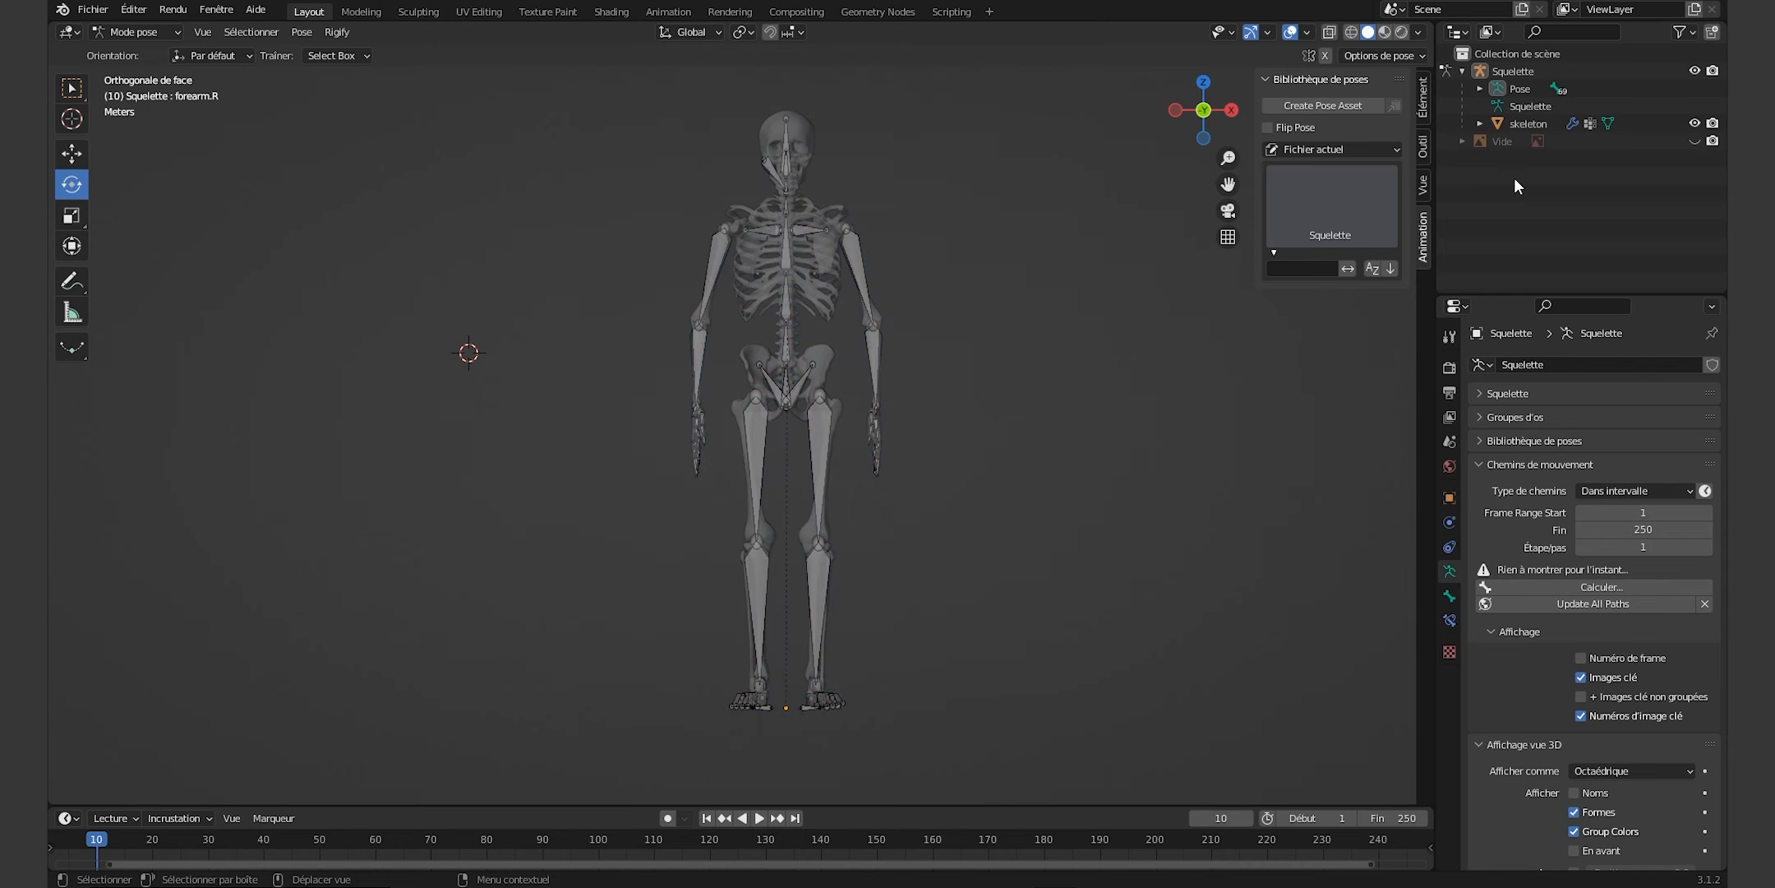
click(1695, 141)
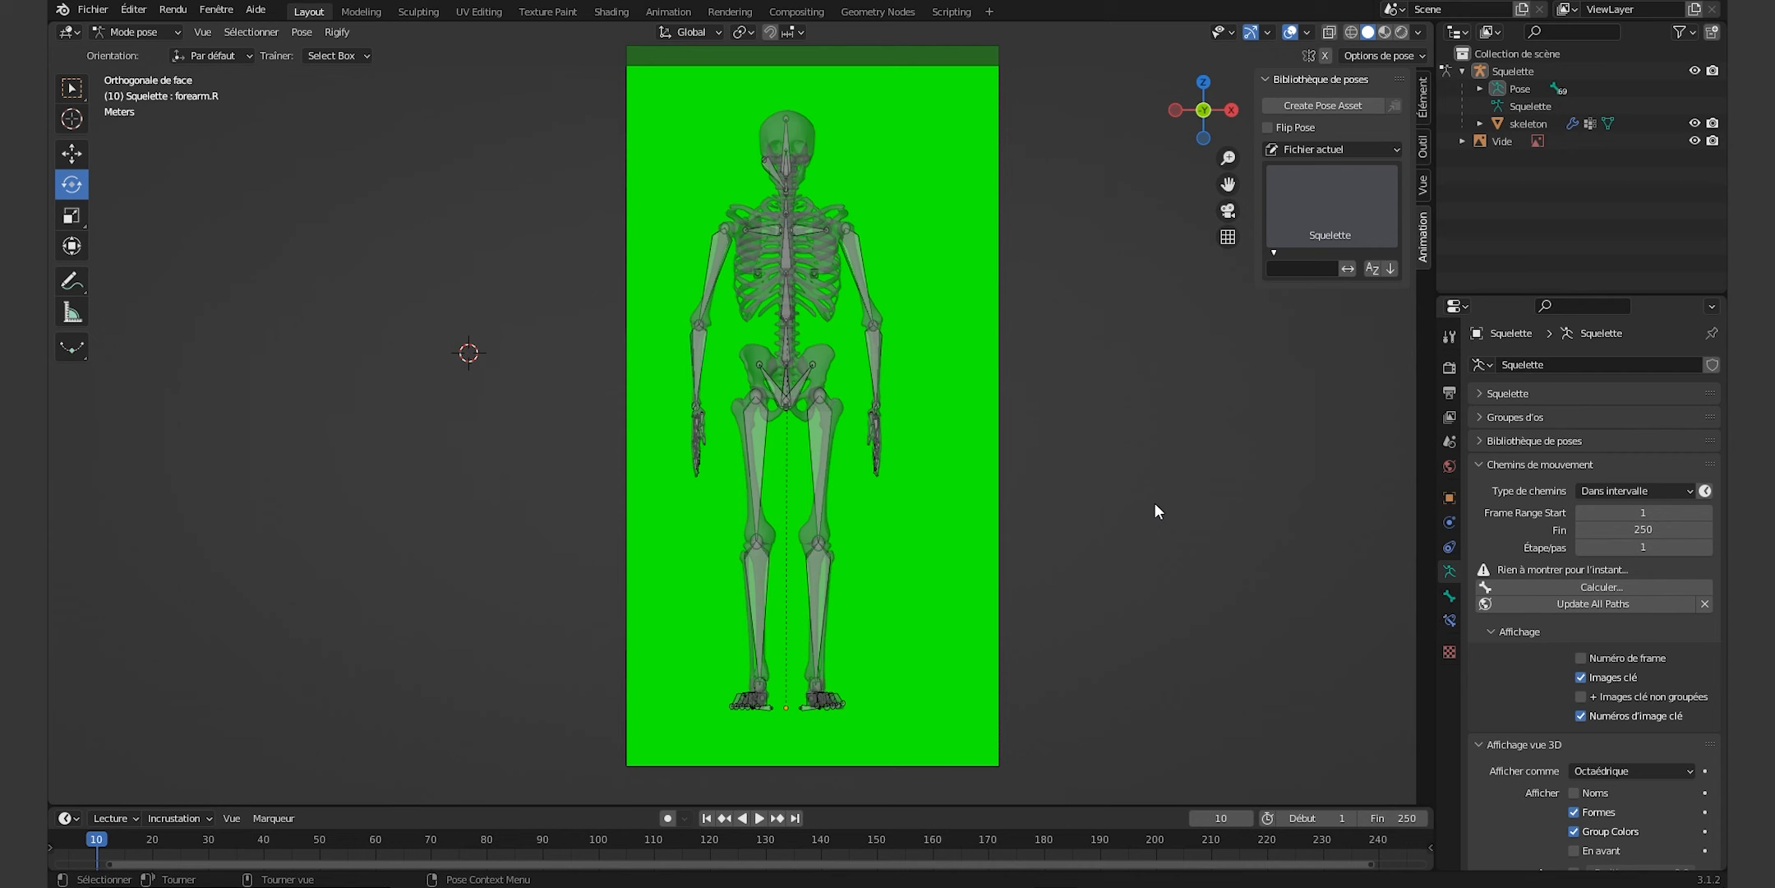
Turn off X-ray in the viewport shading and hide the Squelette armature so only the skeleton mesh remains.
click(1419, 33)
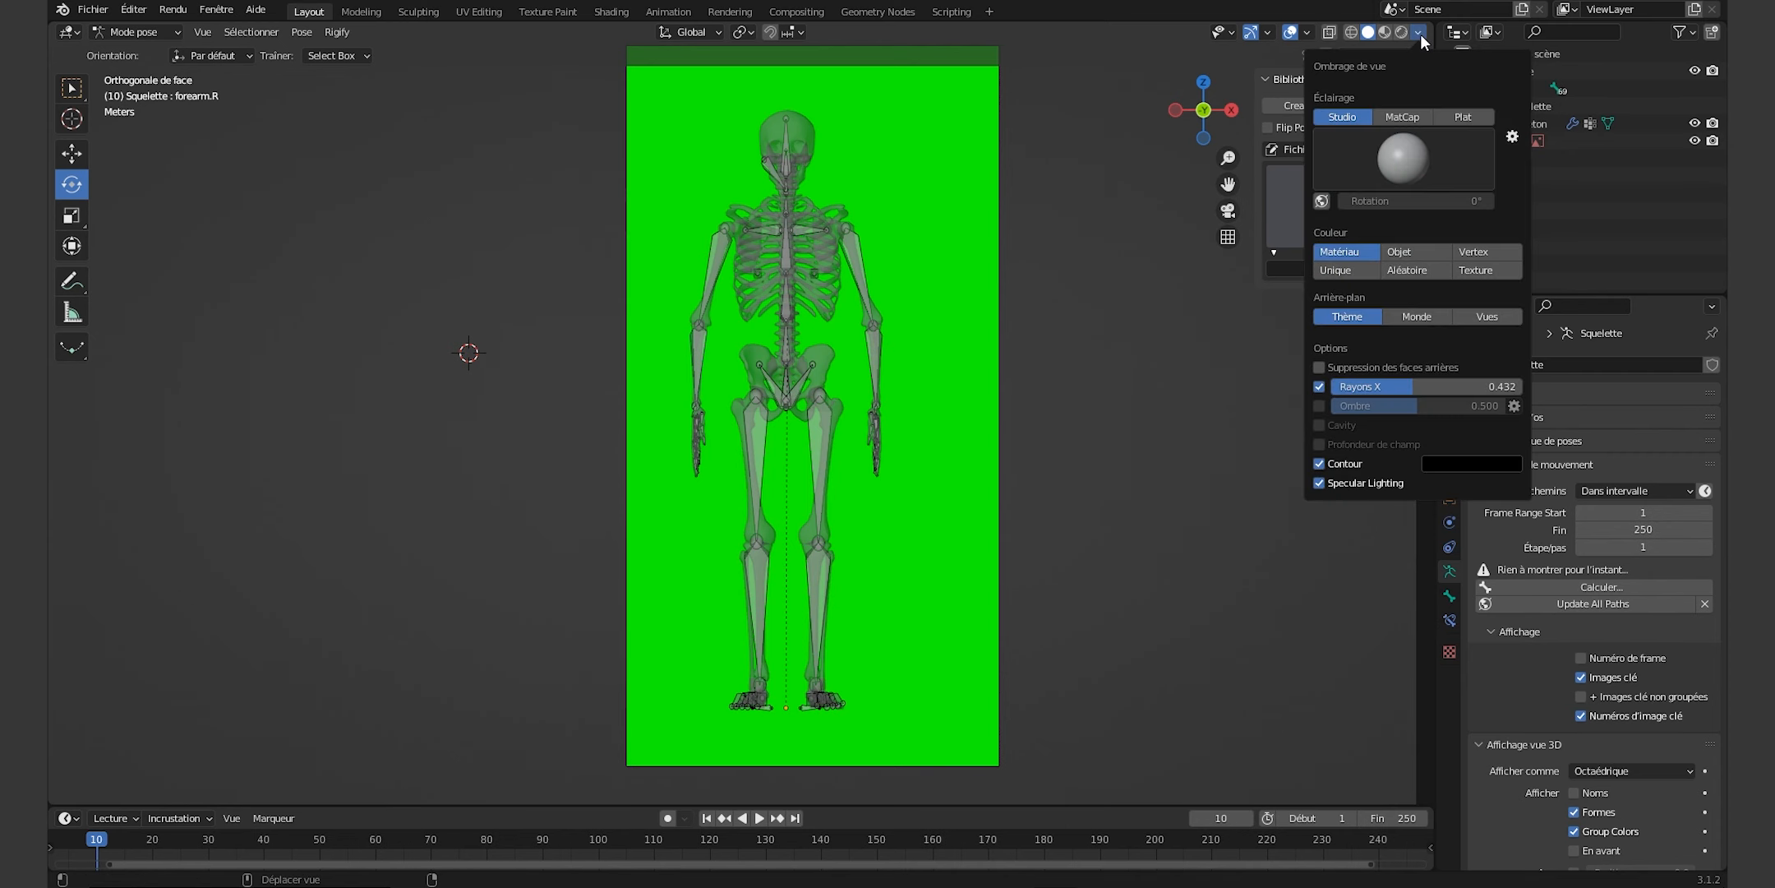
click(1319, 387)
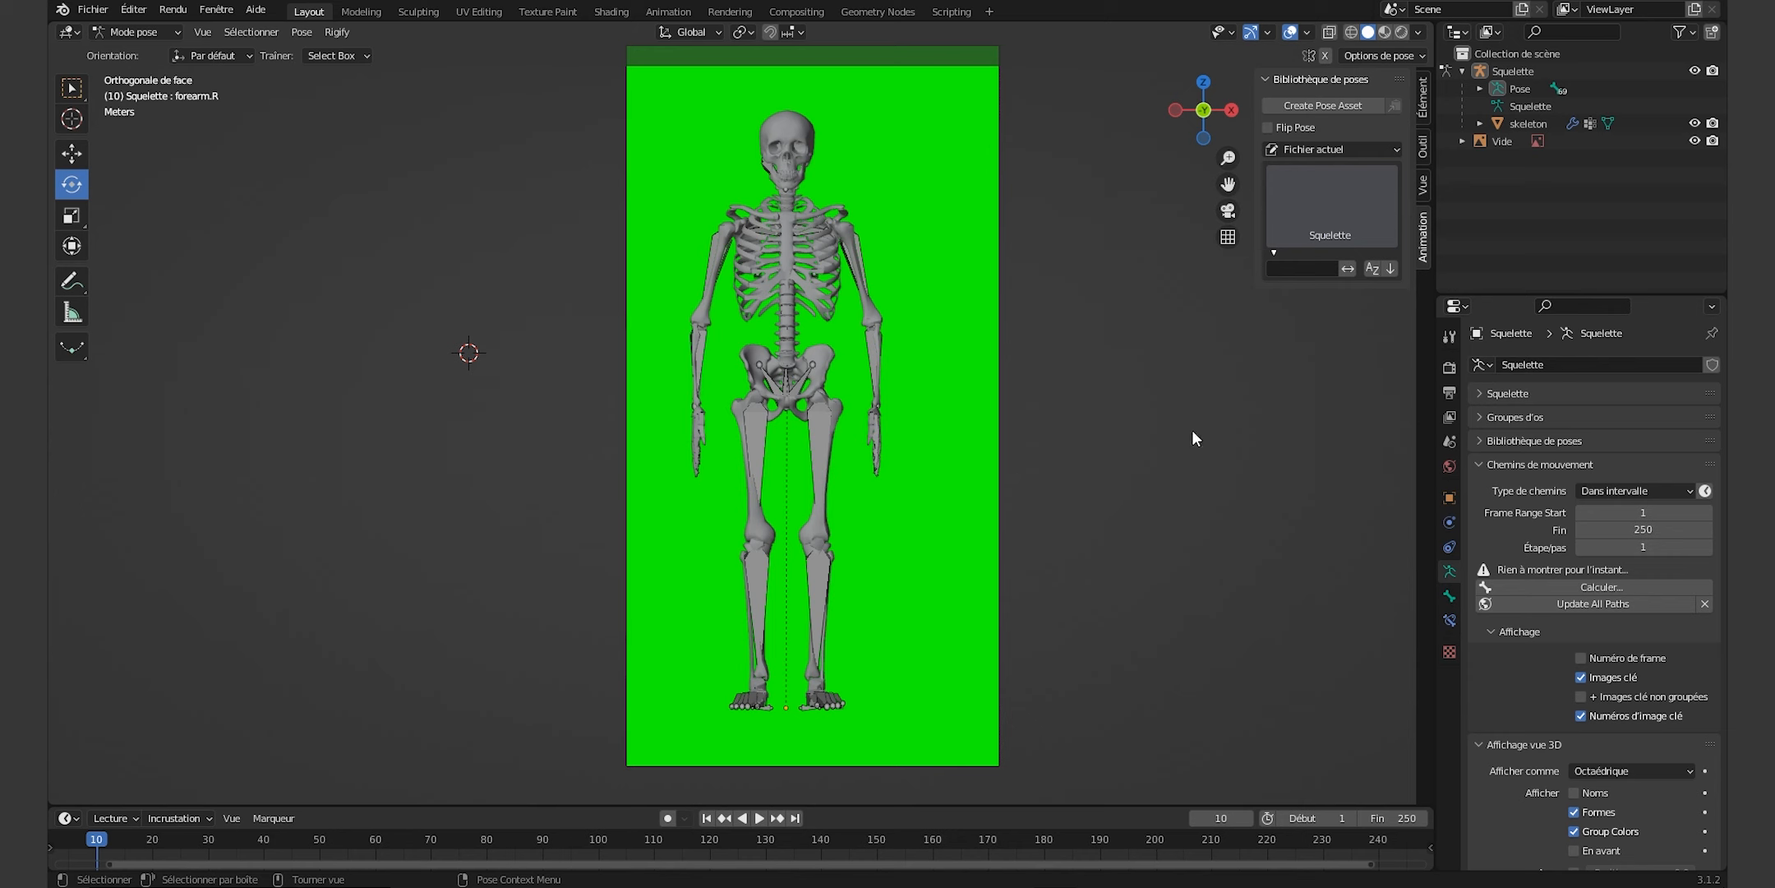
click(1693, 69)
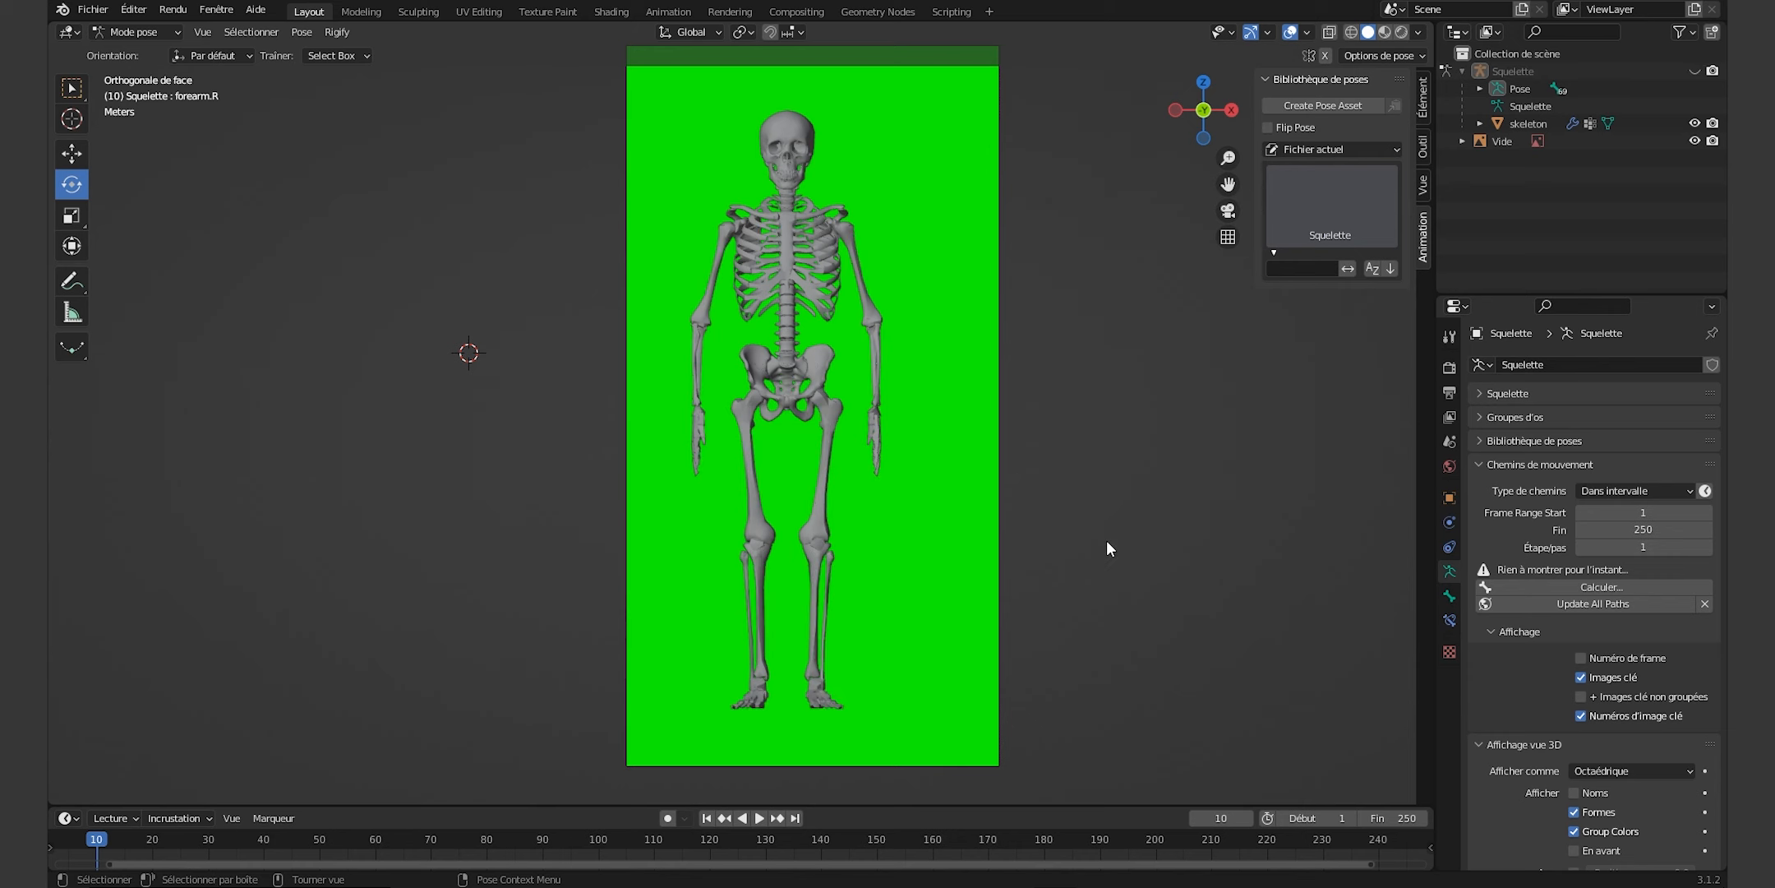
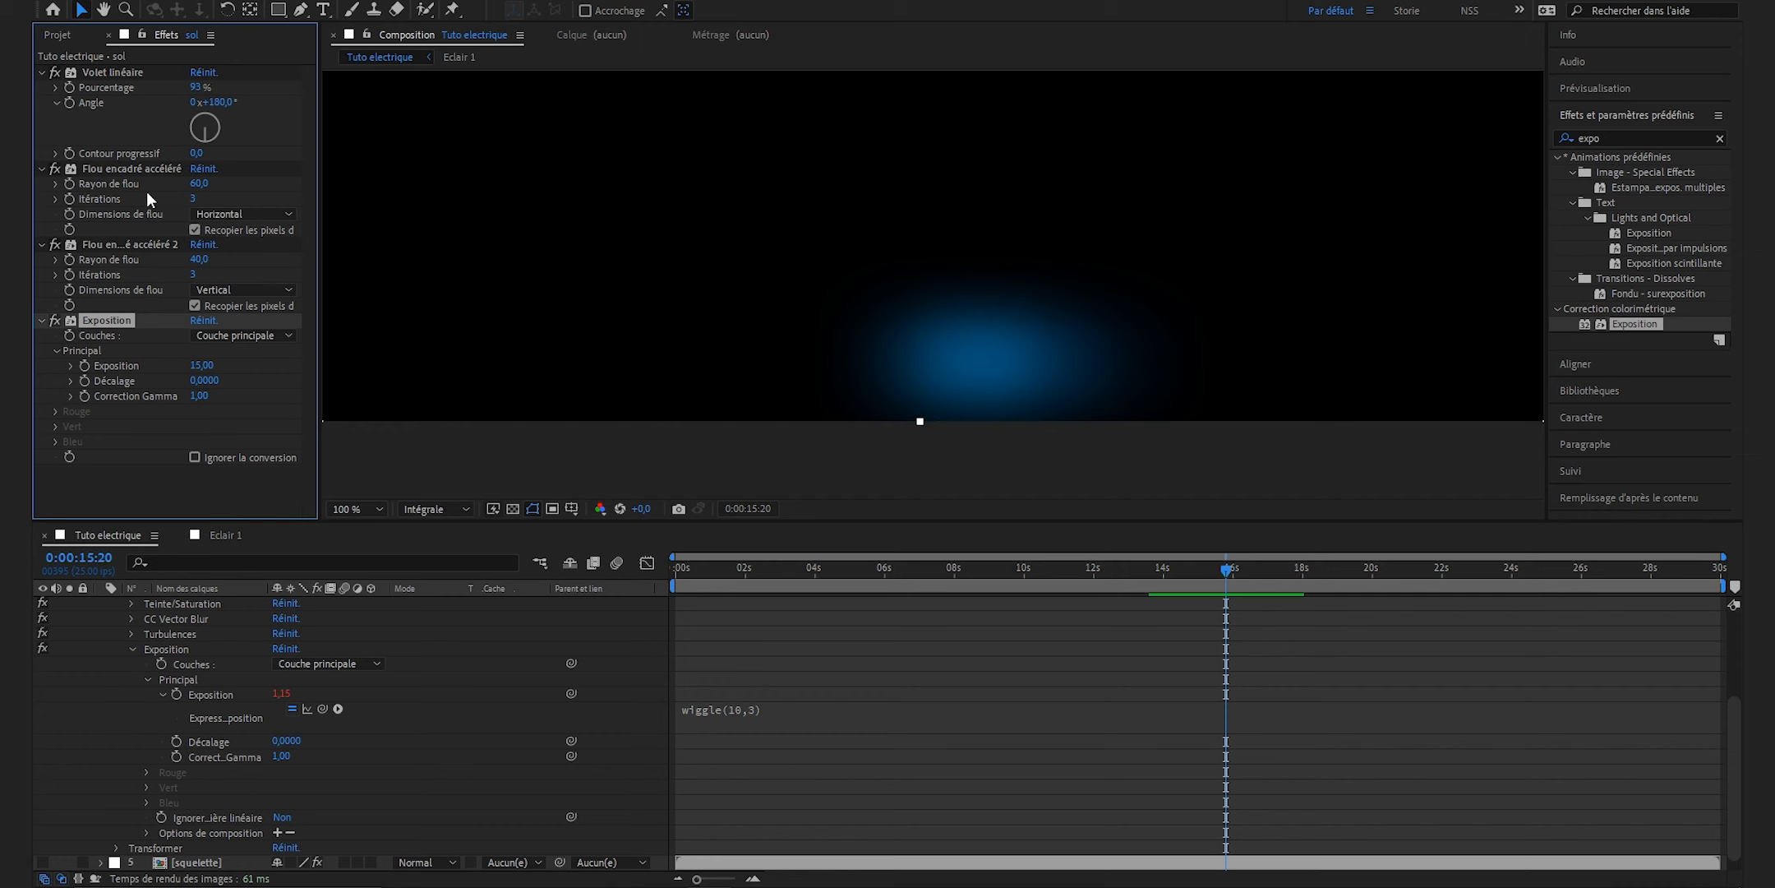
Switch to After Effects, show the squelette and P1480240.MOV layers in Tuto electrique, and fit the composition in the viewer.
scroll(51, 827, down, 1)
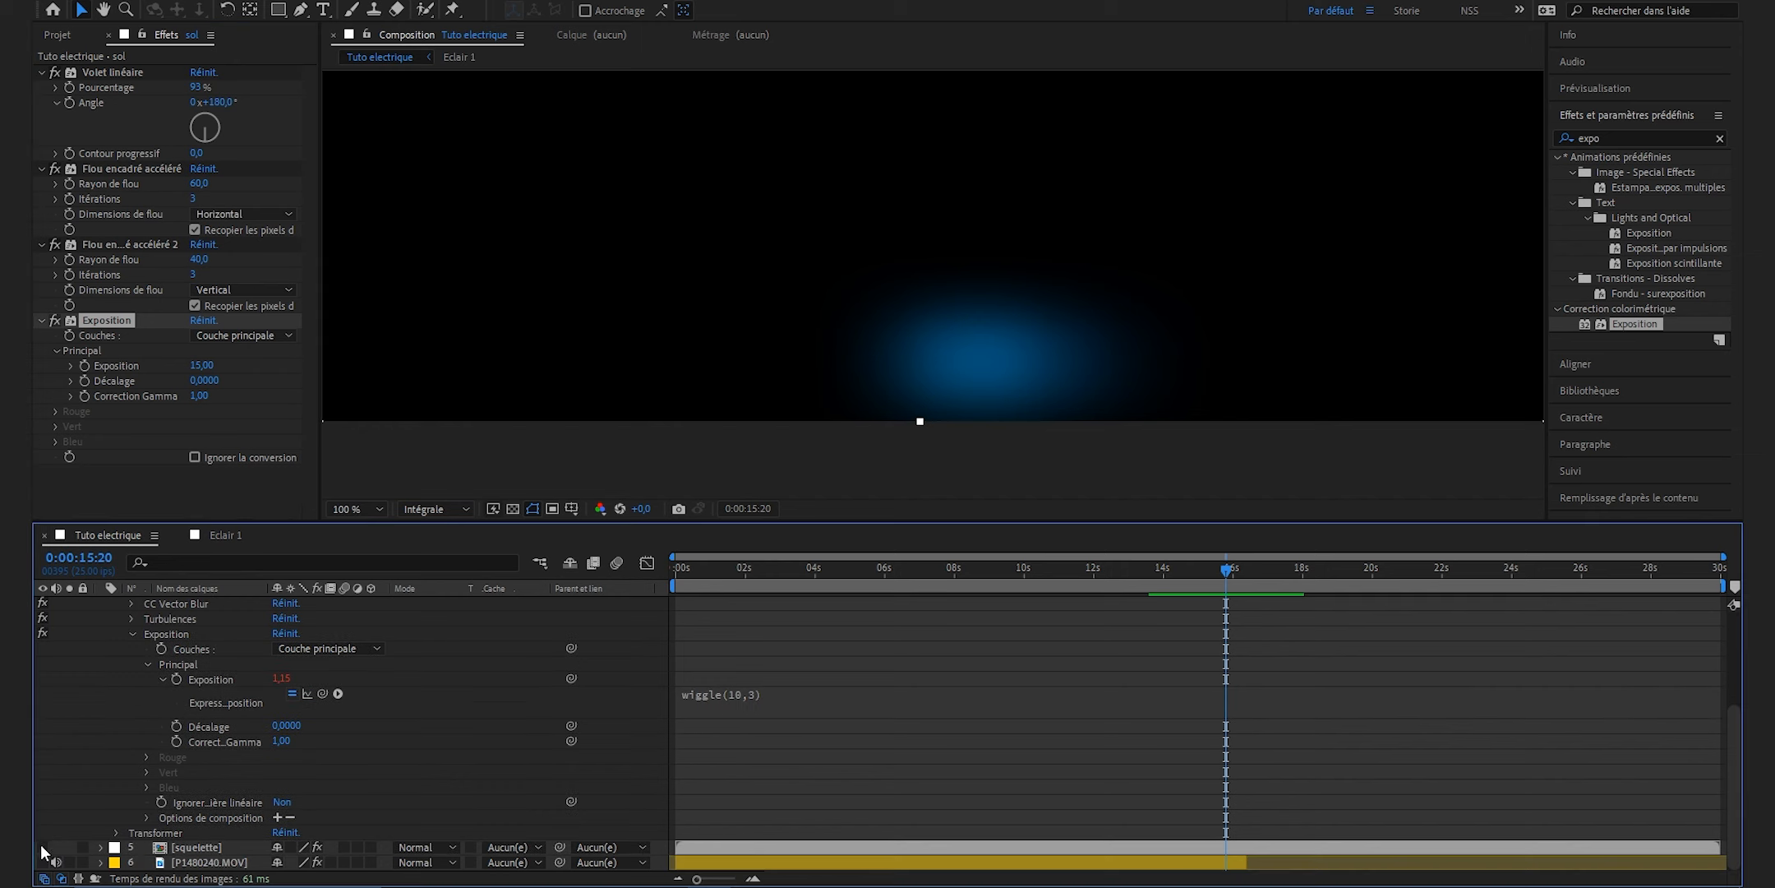
click(43, 861)
key(shift+slash)
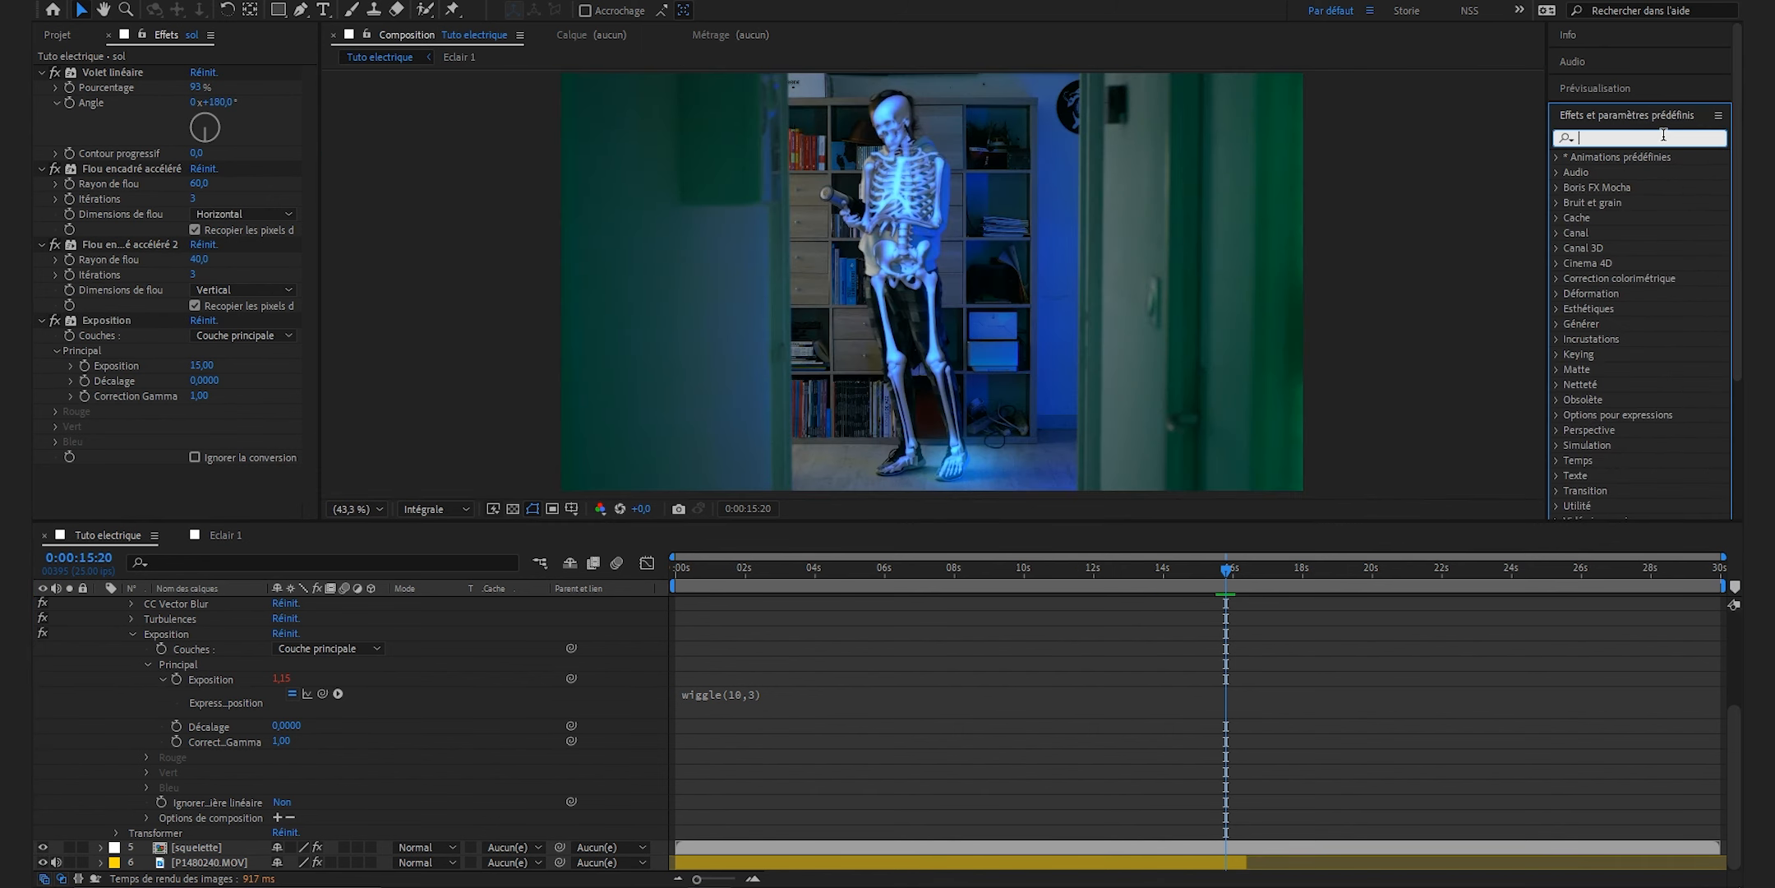
Search the effects for "volet" and add a second Volet linéaire effect to the sol layer.
text(volet)
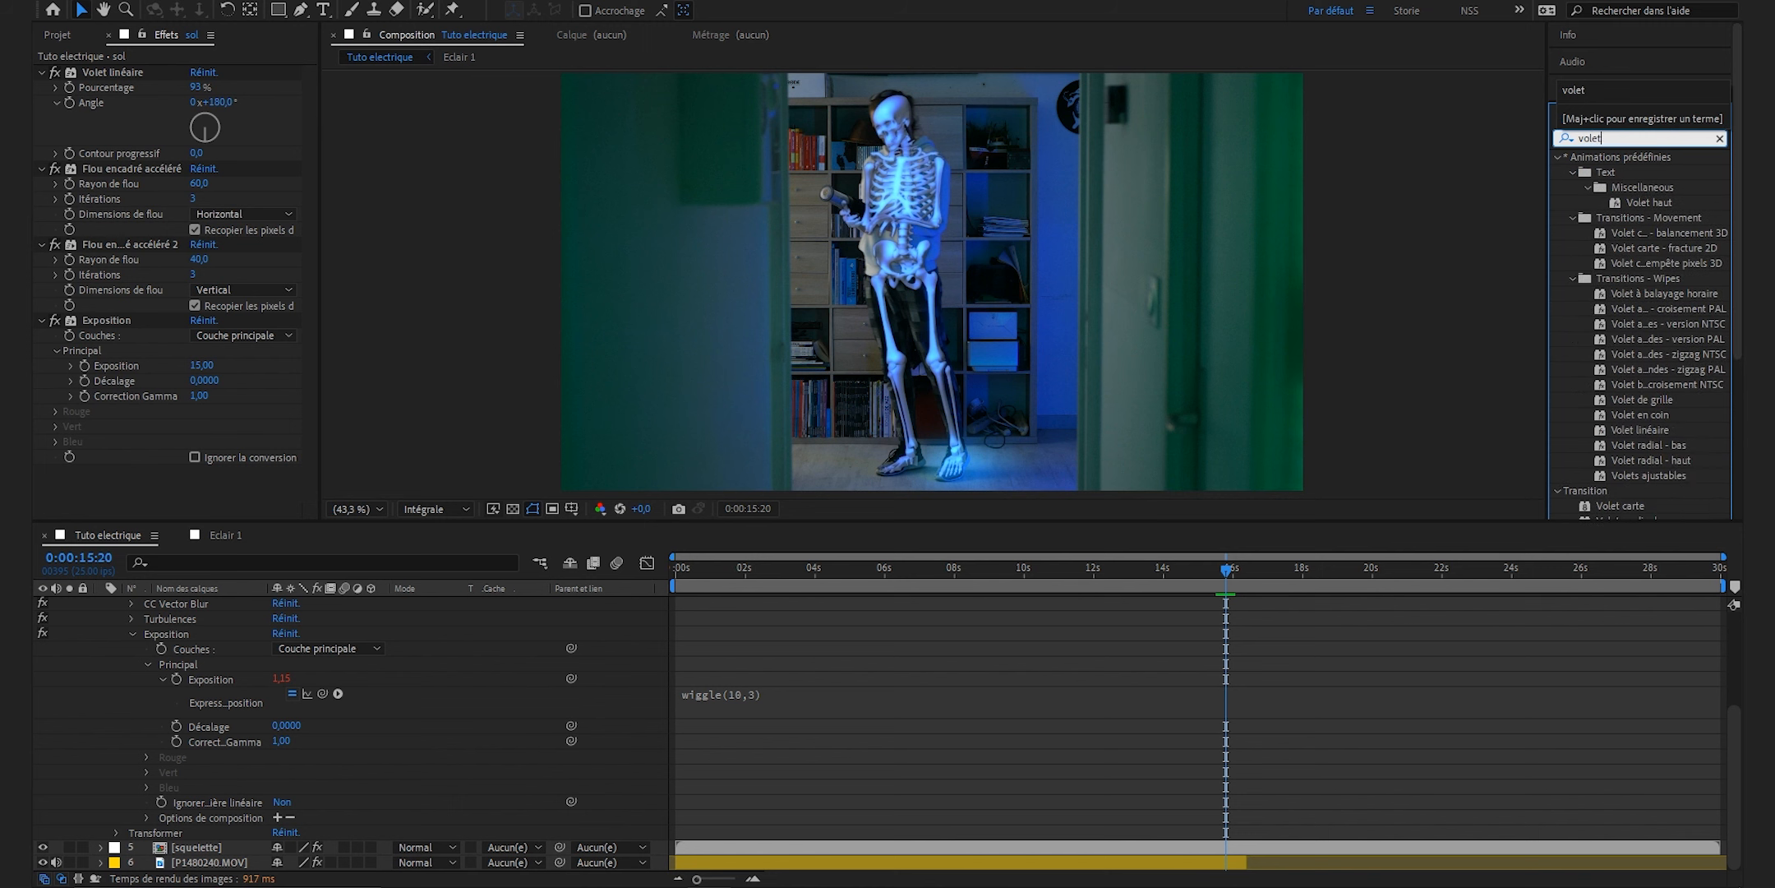
scroll(1635, 399, down, 3)
double_click(1641, 353)
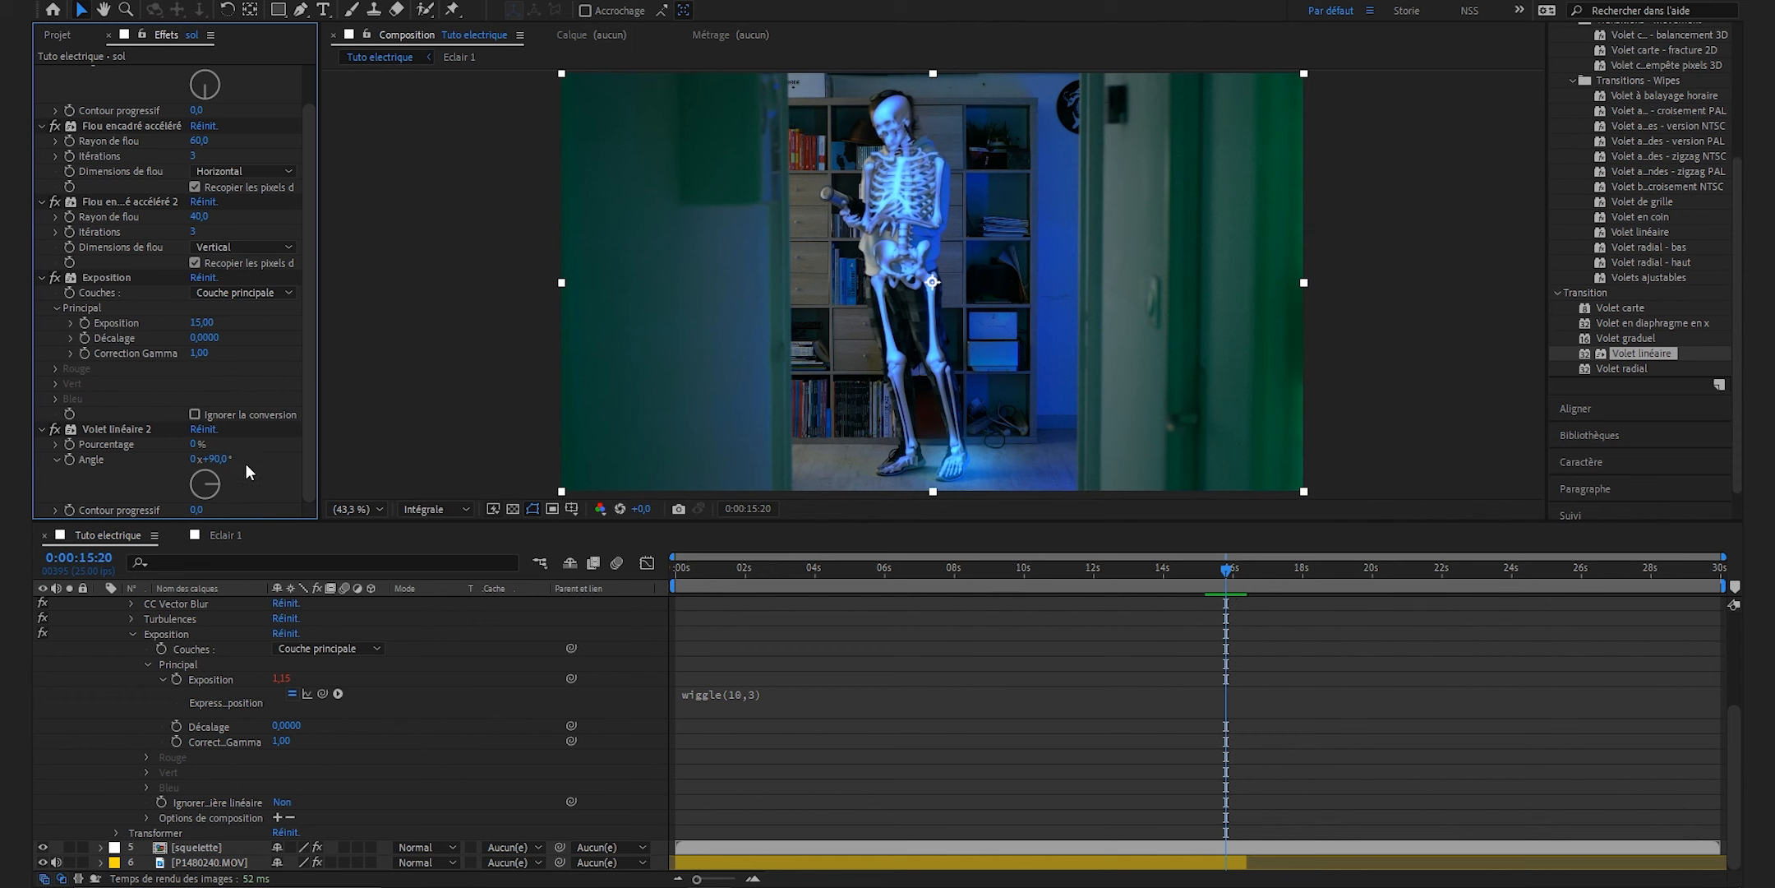
Set the second Volet linéaire on the sol layer to 92 % Pourcentage, 180° Angle and 50 Contour progressif.
click(199, 444)
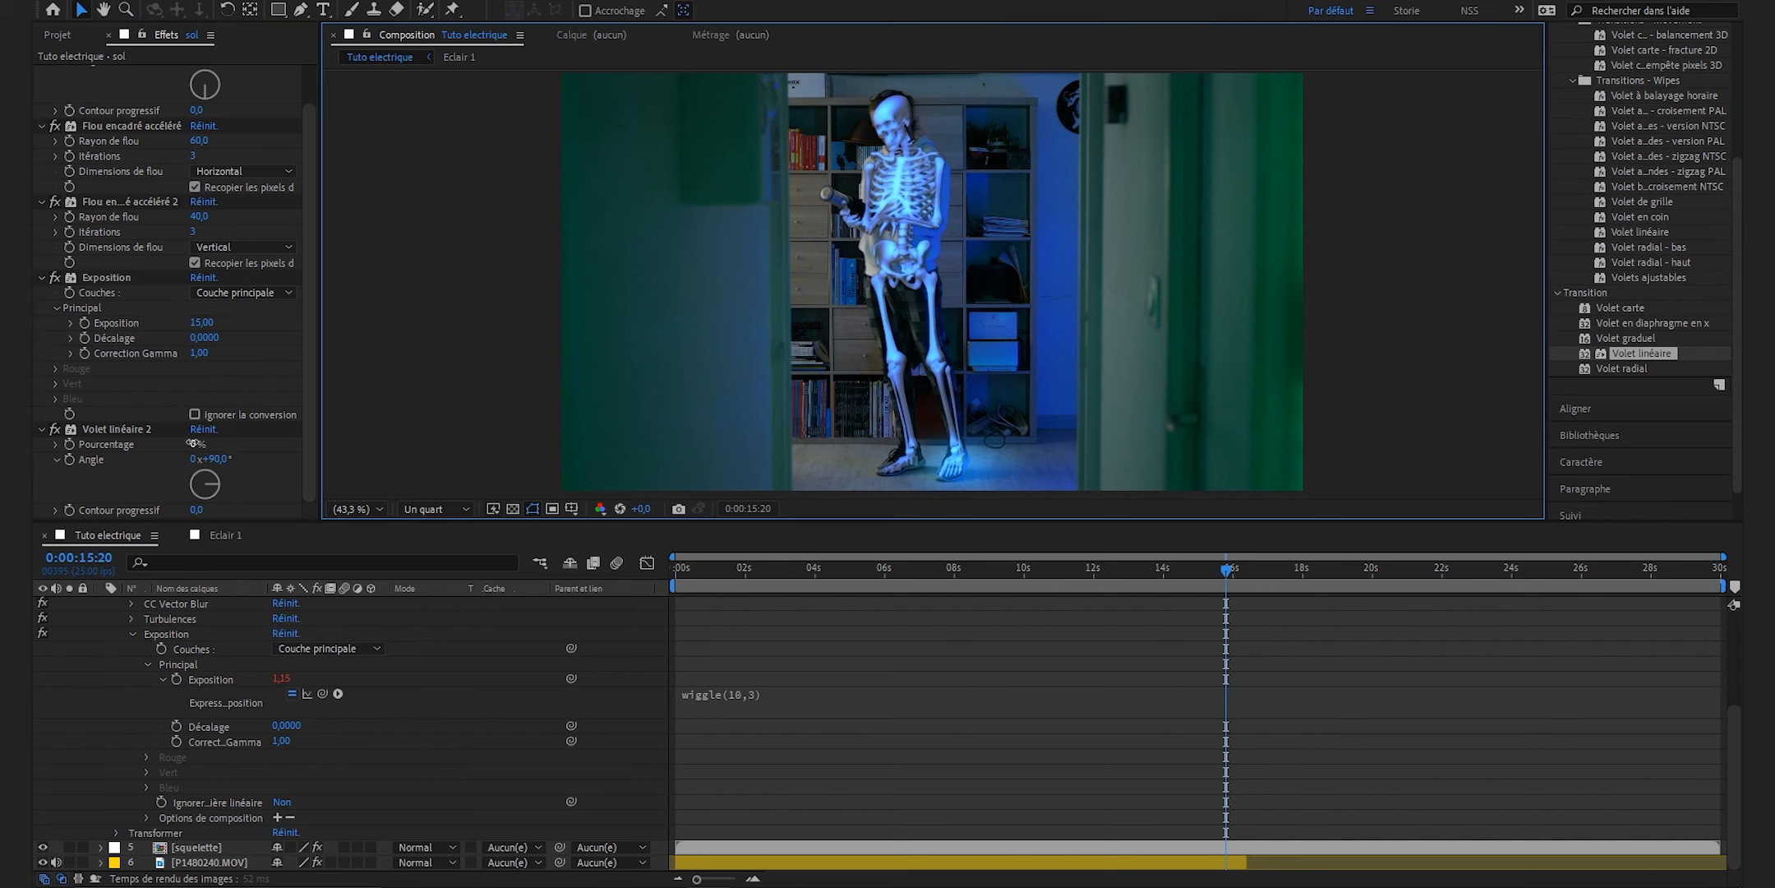
text(92)
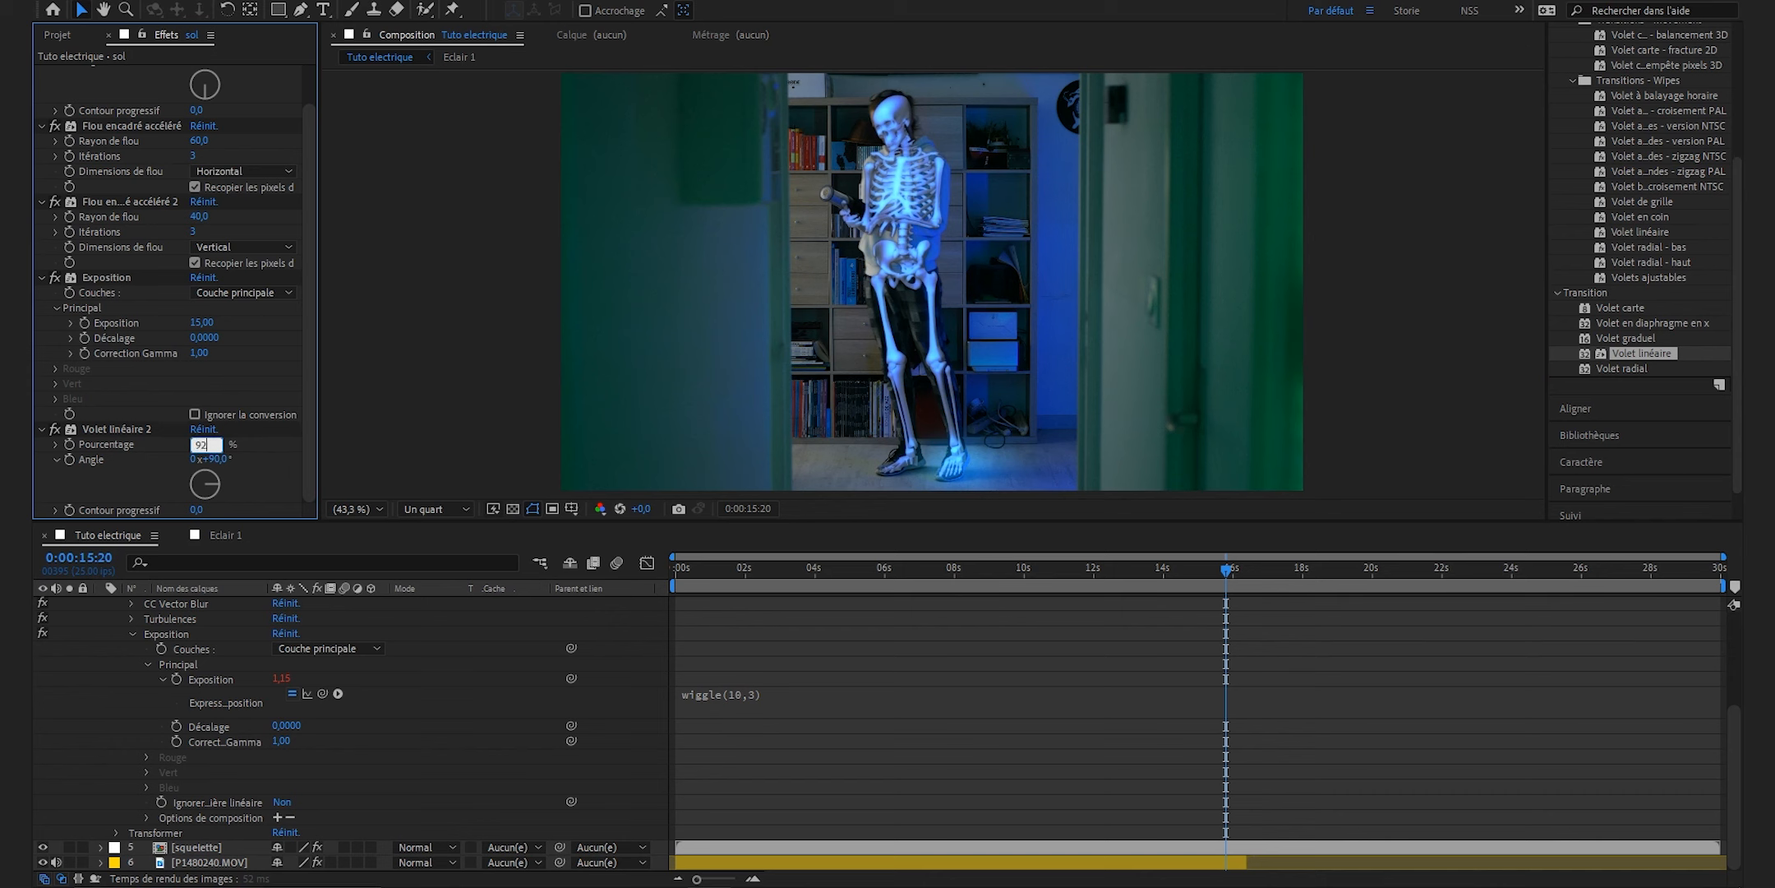
key(Tab)
text(180)
key(Return)
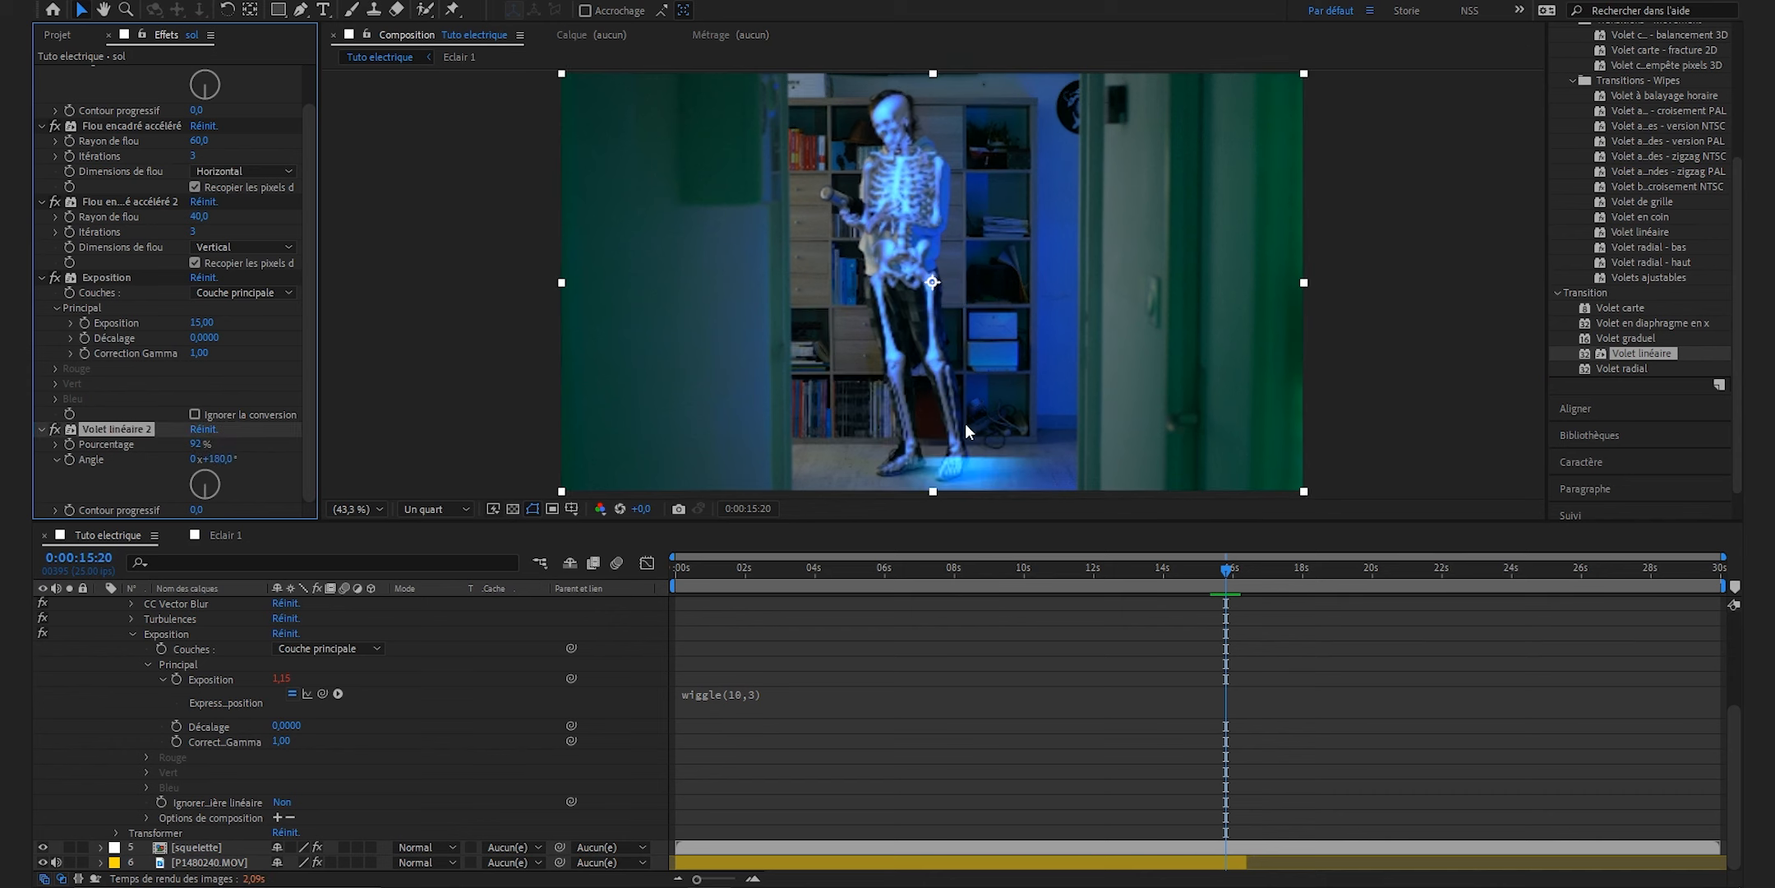
click(202, 511)
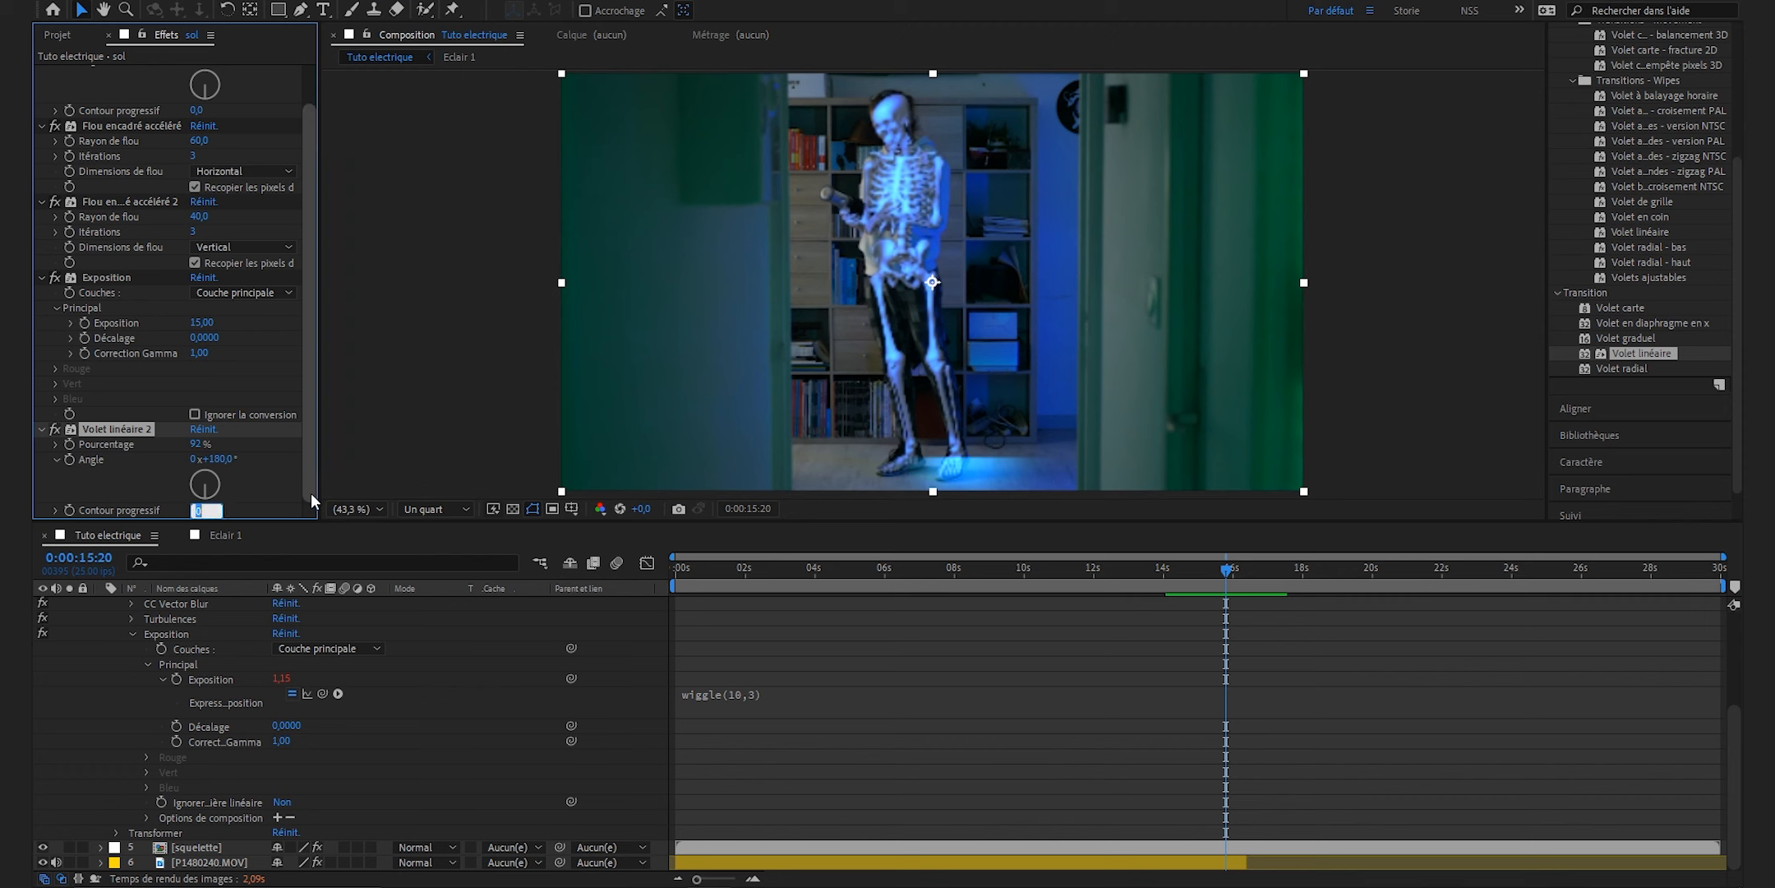
text(50)
key(Return)
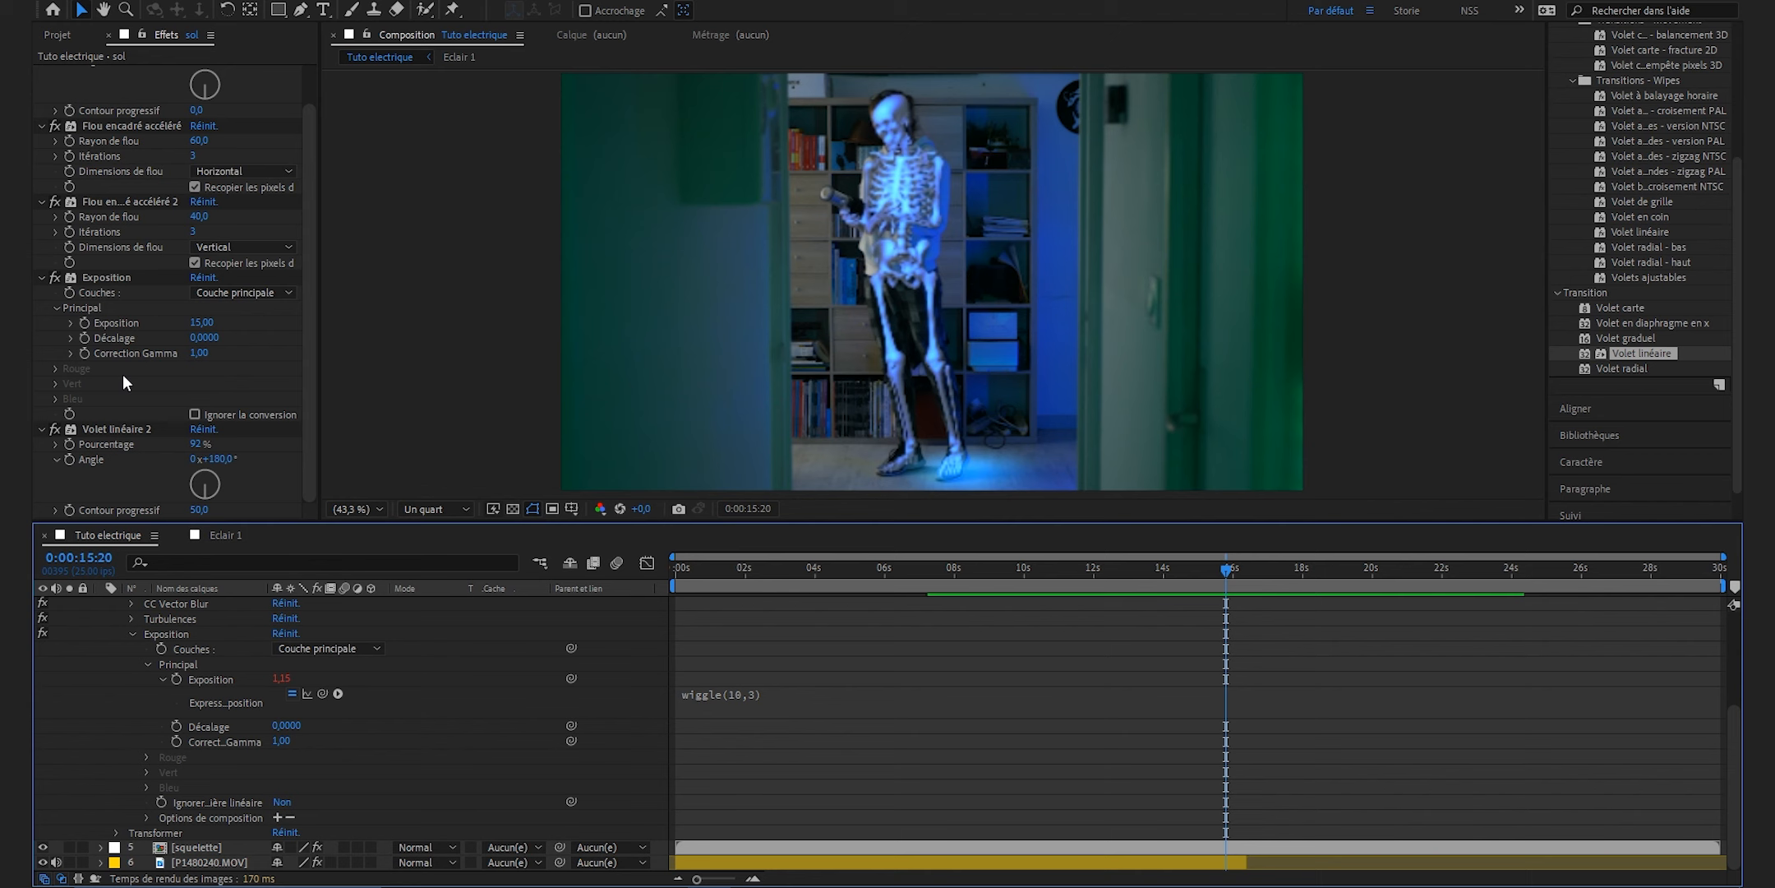
Copy the Rouge uni 2 layer from the Eclair 1 composition into the Tuto electrique composition.
scroll(346, 709, up, 5)
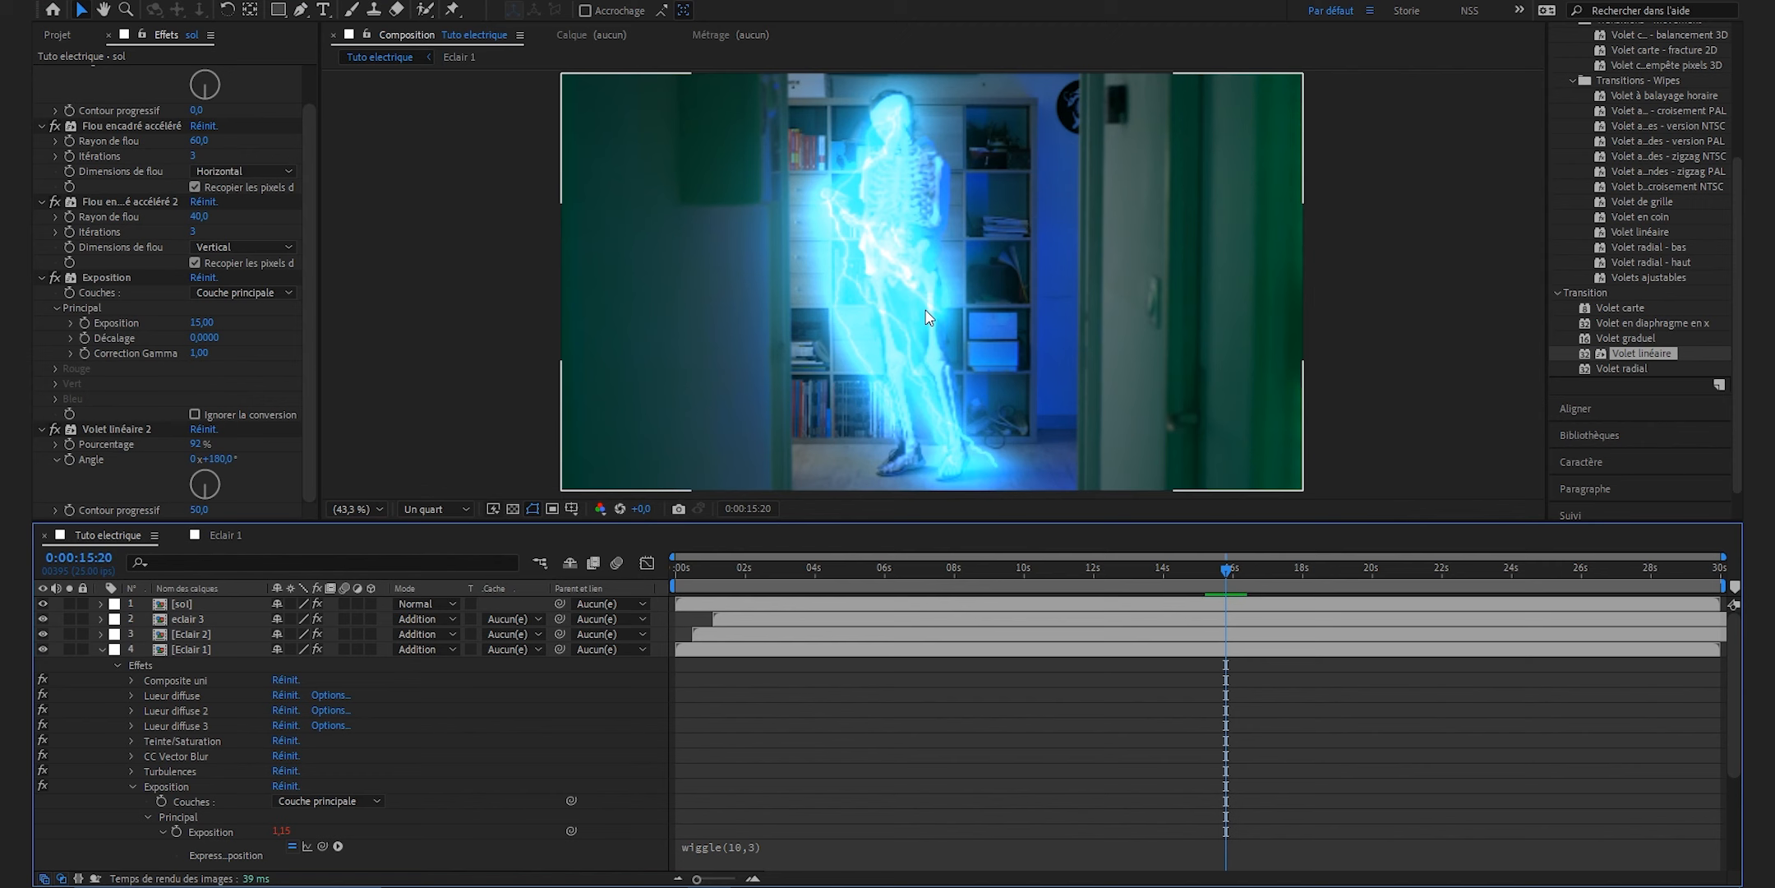
click(230, 536)
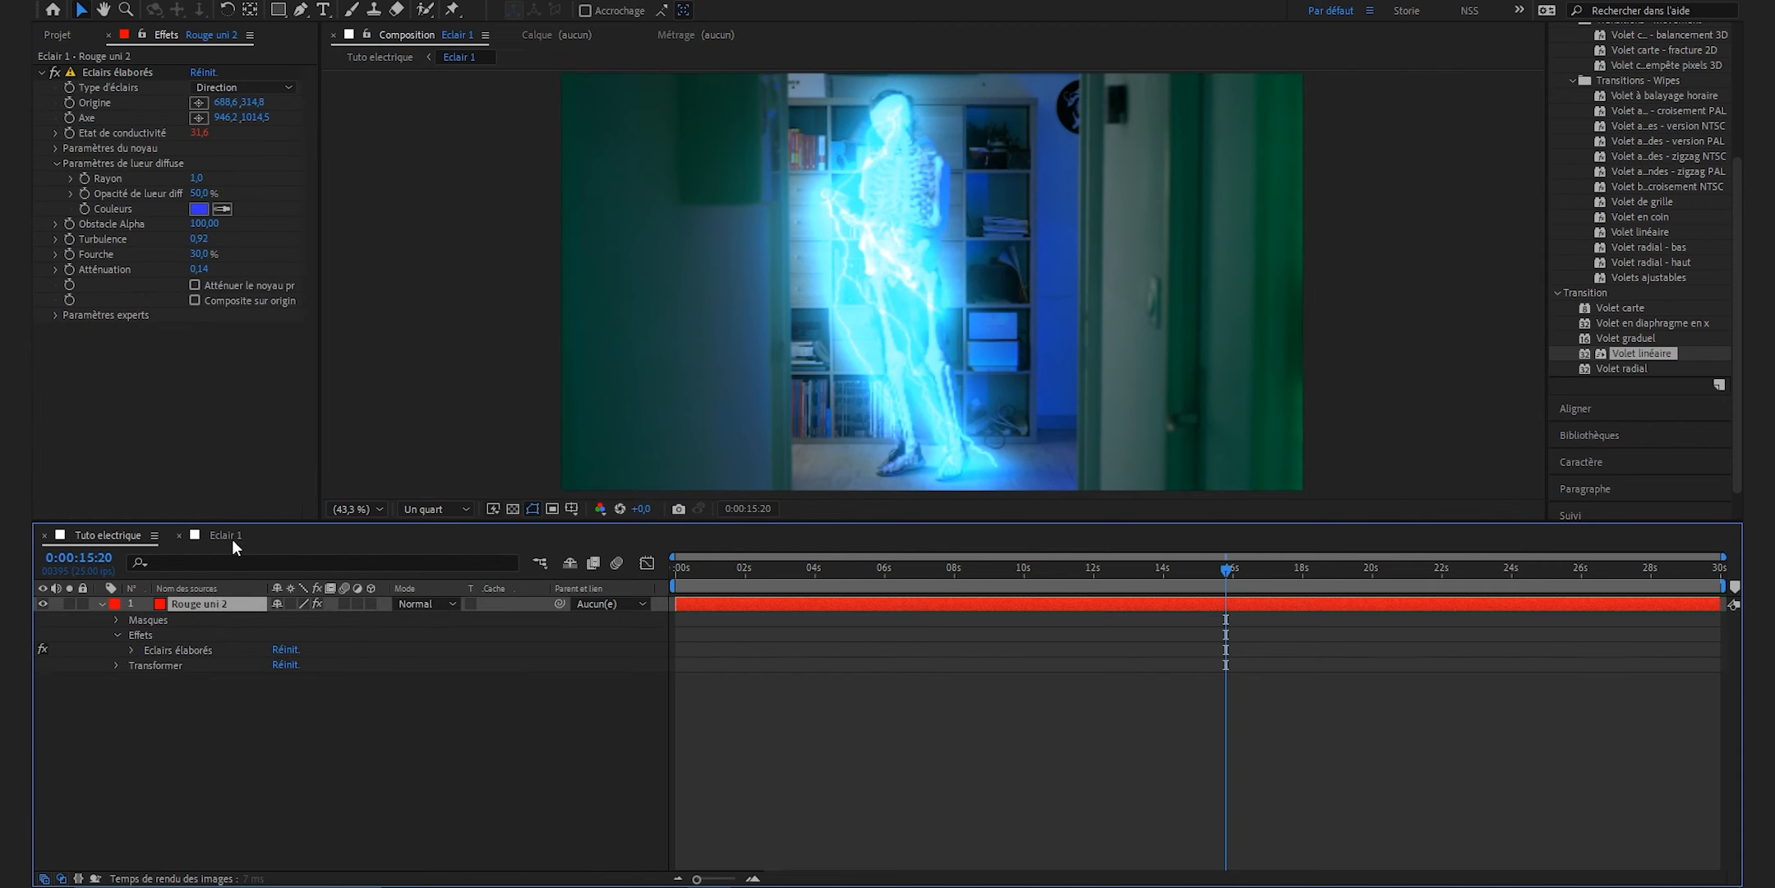
key(ctrl+c)
click(124, 536)
key(ctrl+v)
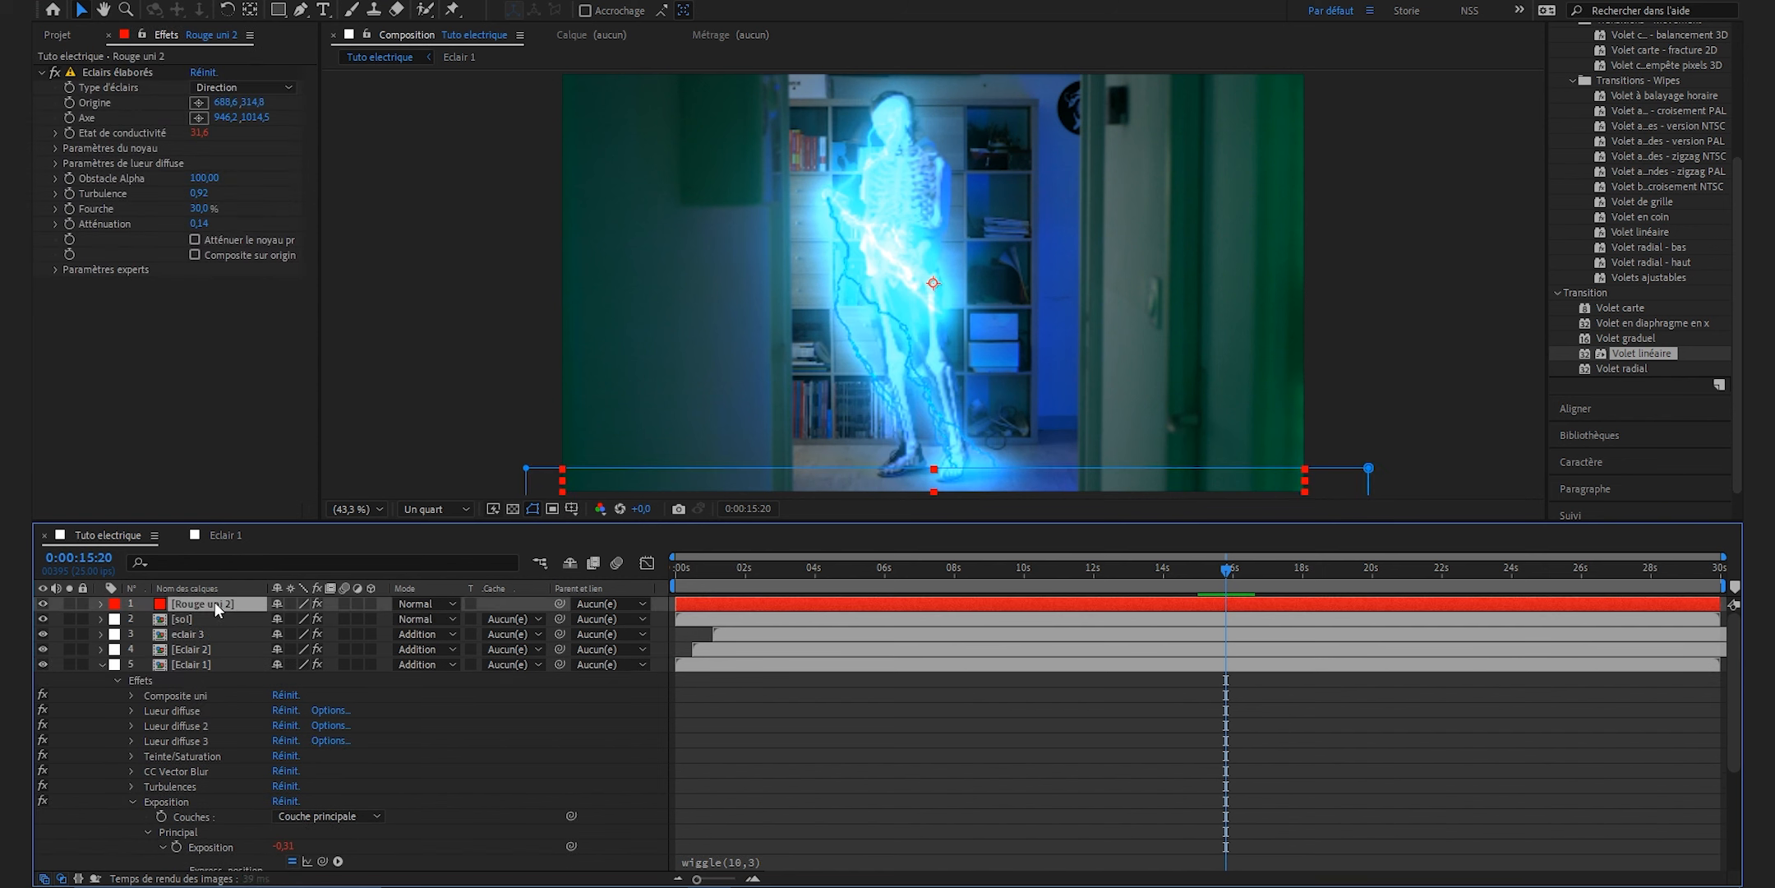
Precompose the Rouge uni 2 layer into a new composition named source, transferring all attributes.
right_click(173, 606)
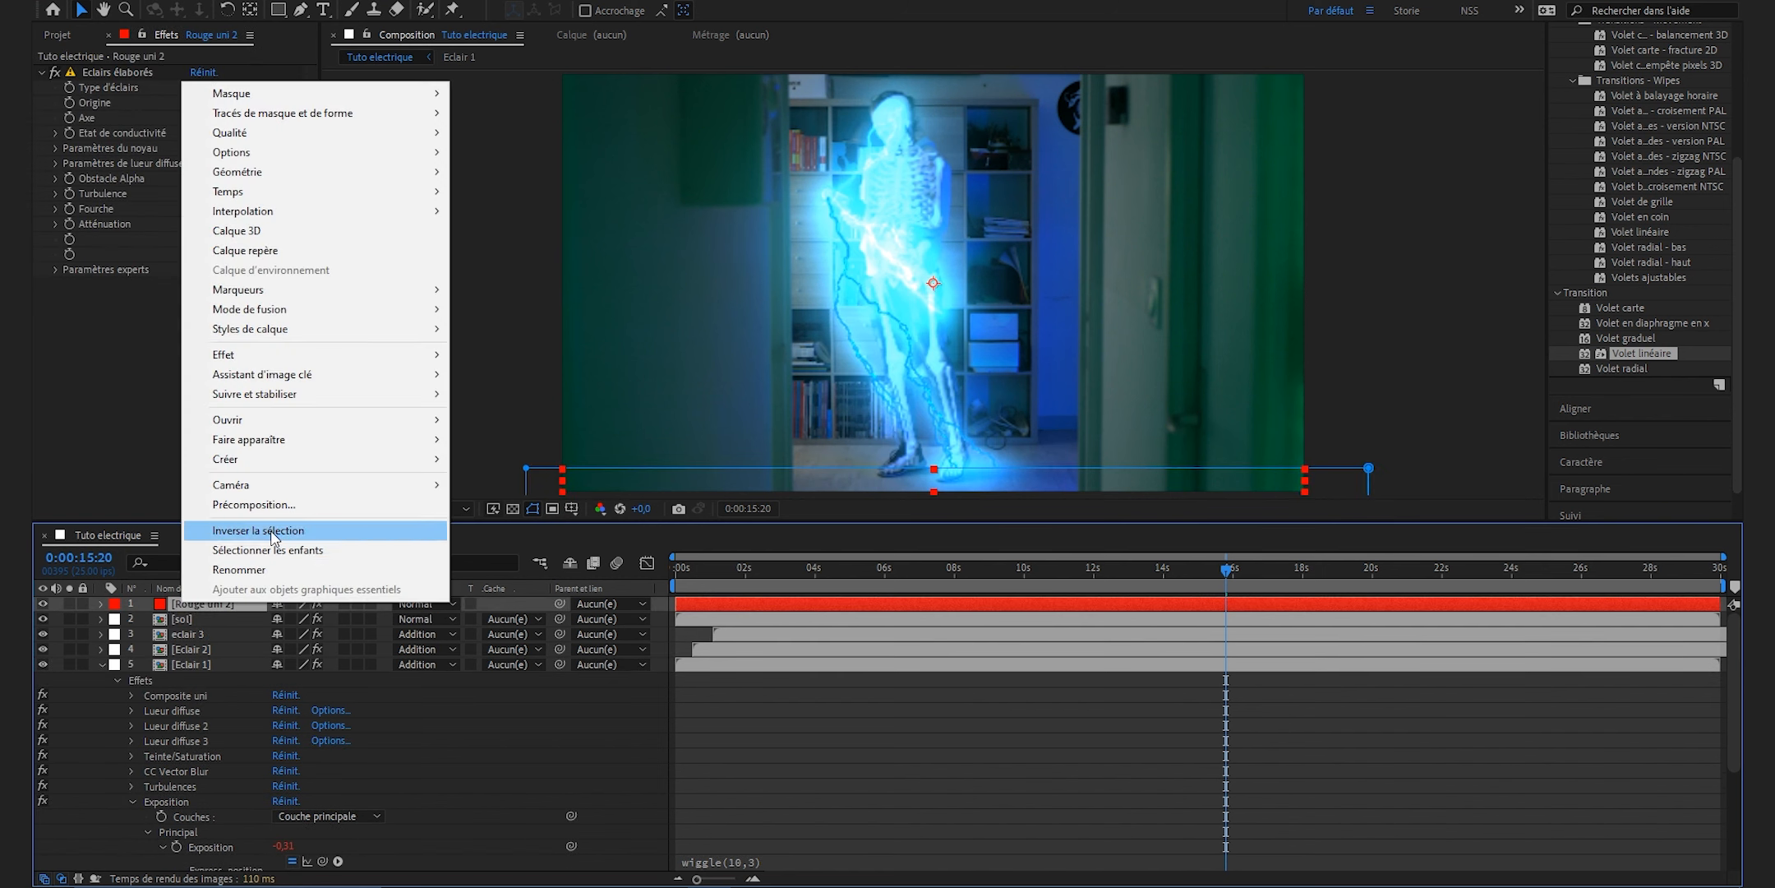
click(268, 504)
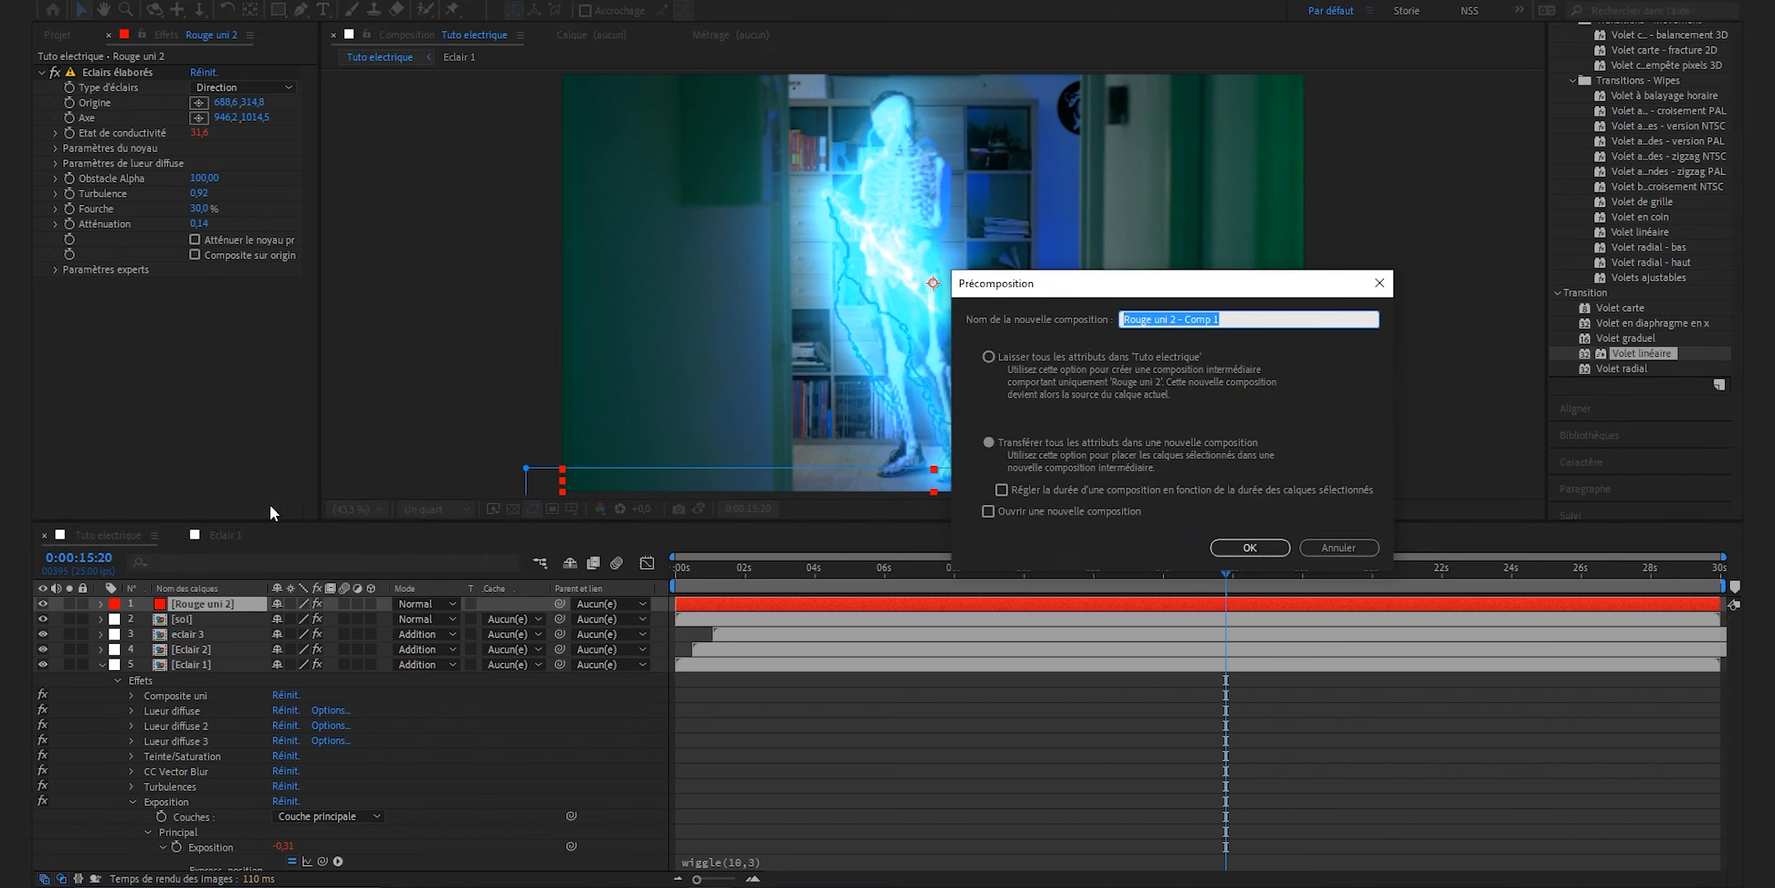
text(source)
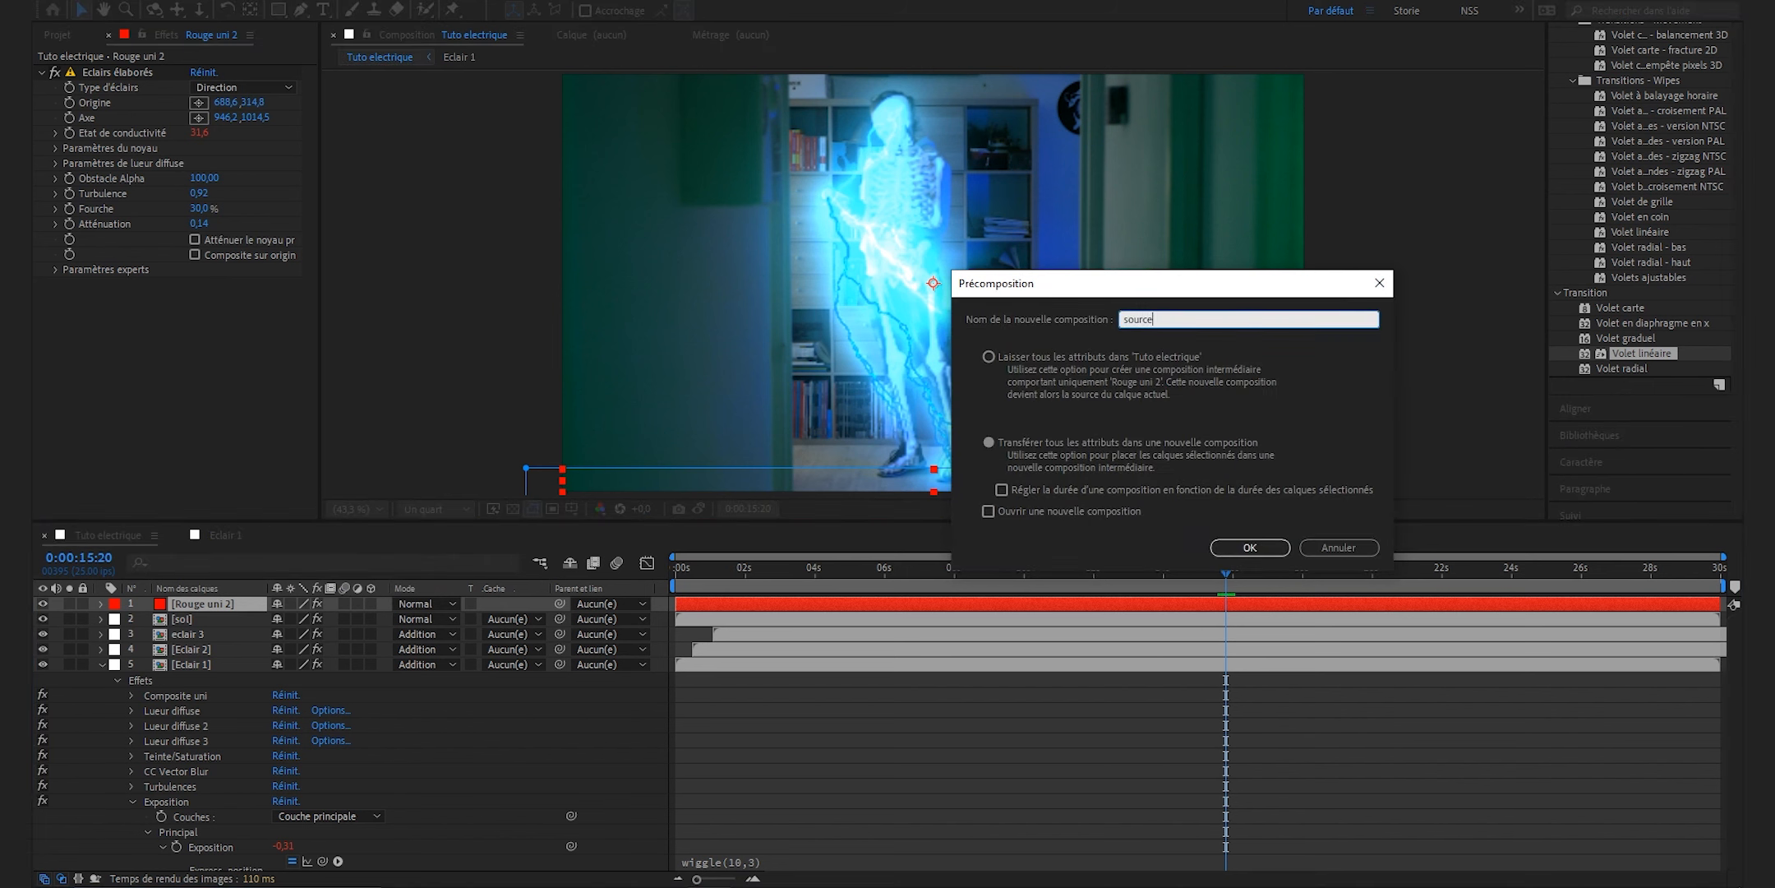
key(Return)
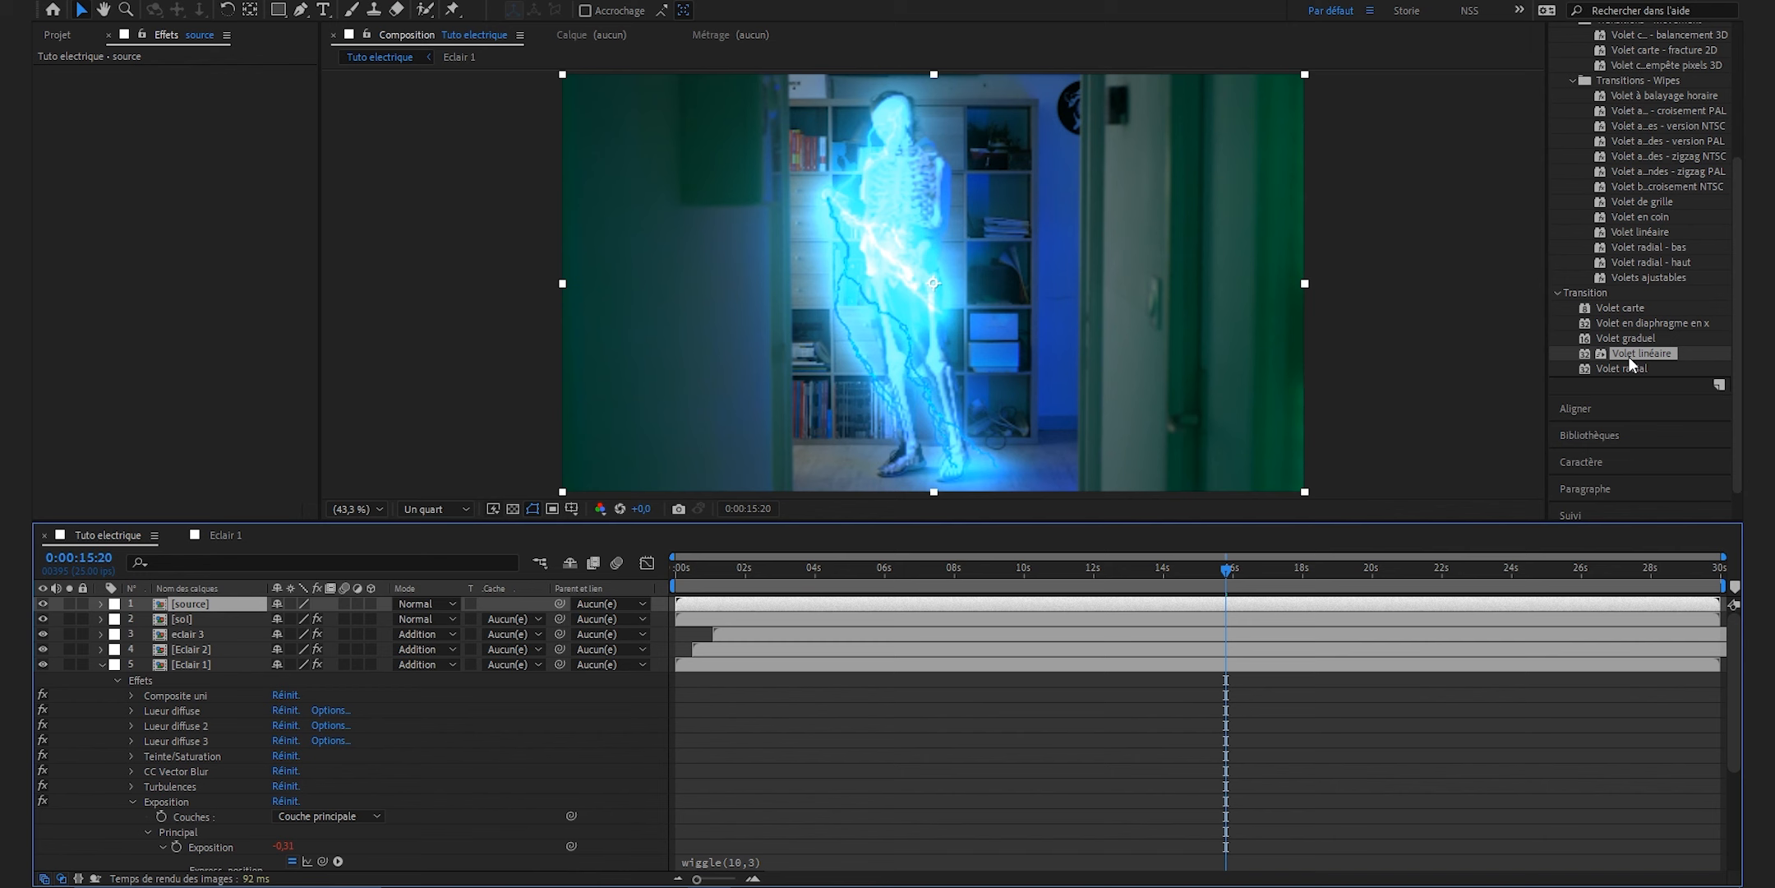
Add a Volet linéaire effect to the source layer with Angle 0° and Pourcentage 70 %.
drag(301, 579, 249, 601)
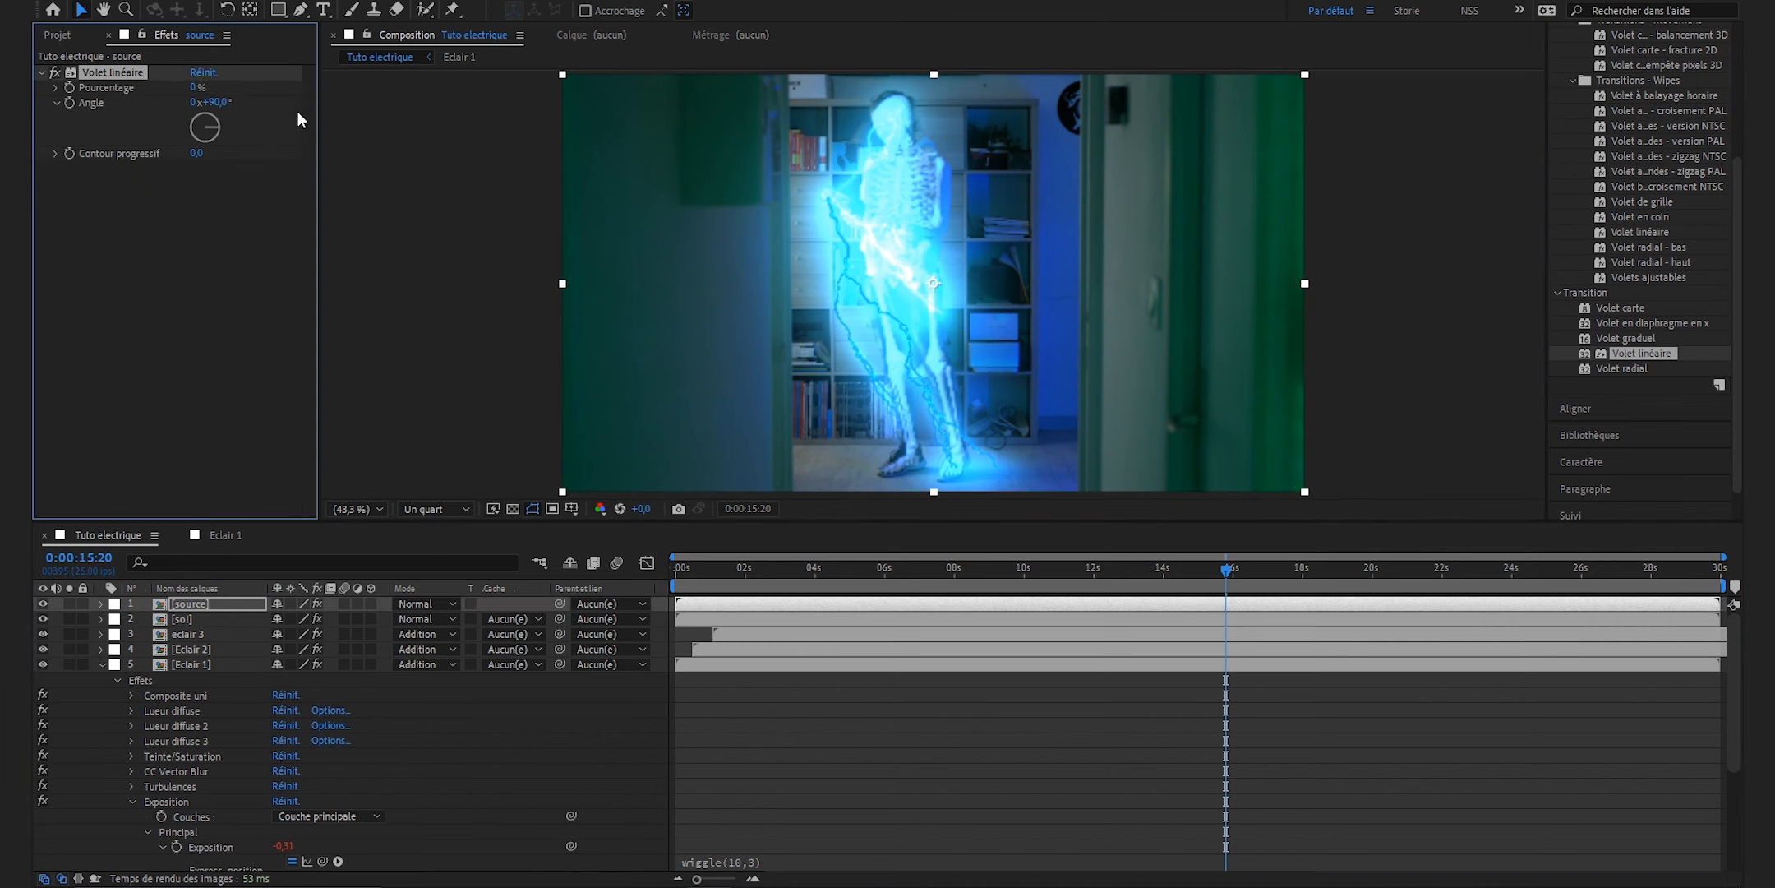
click(220, 103)
text(0)
key(Return)
click(194, 87)
text(70)
key(Return)
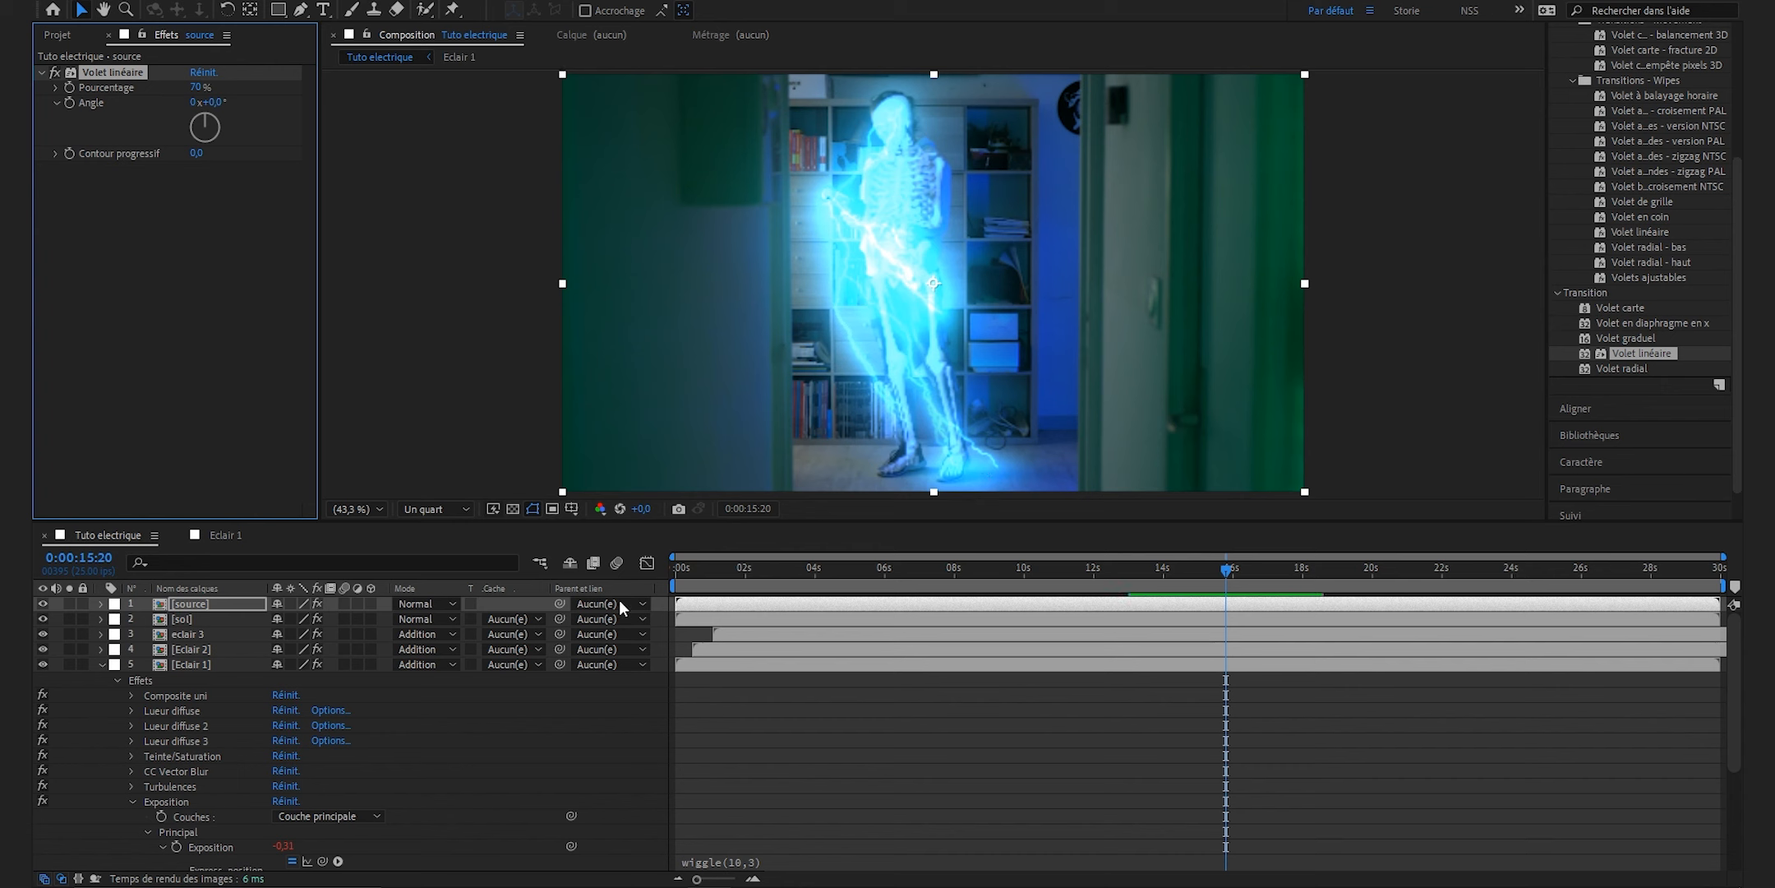
Add a Composite uni effect in black to the source layer and set the layer's blending mode to Addition.
key(ctrl+f)
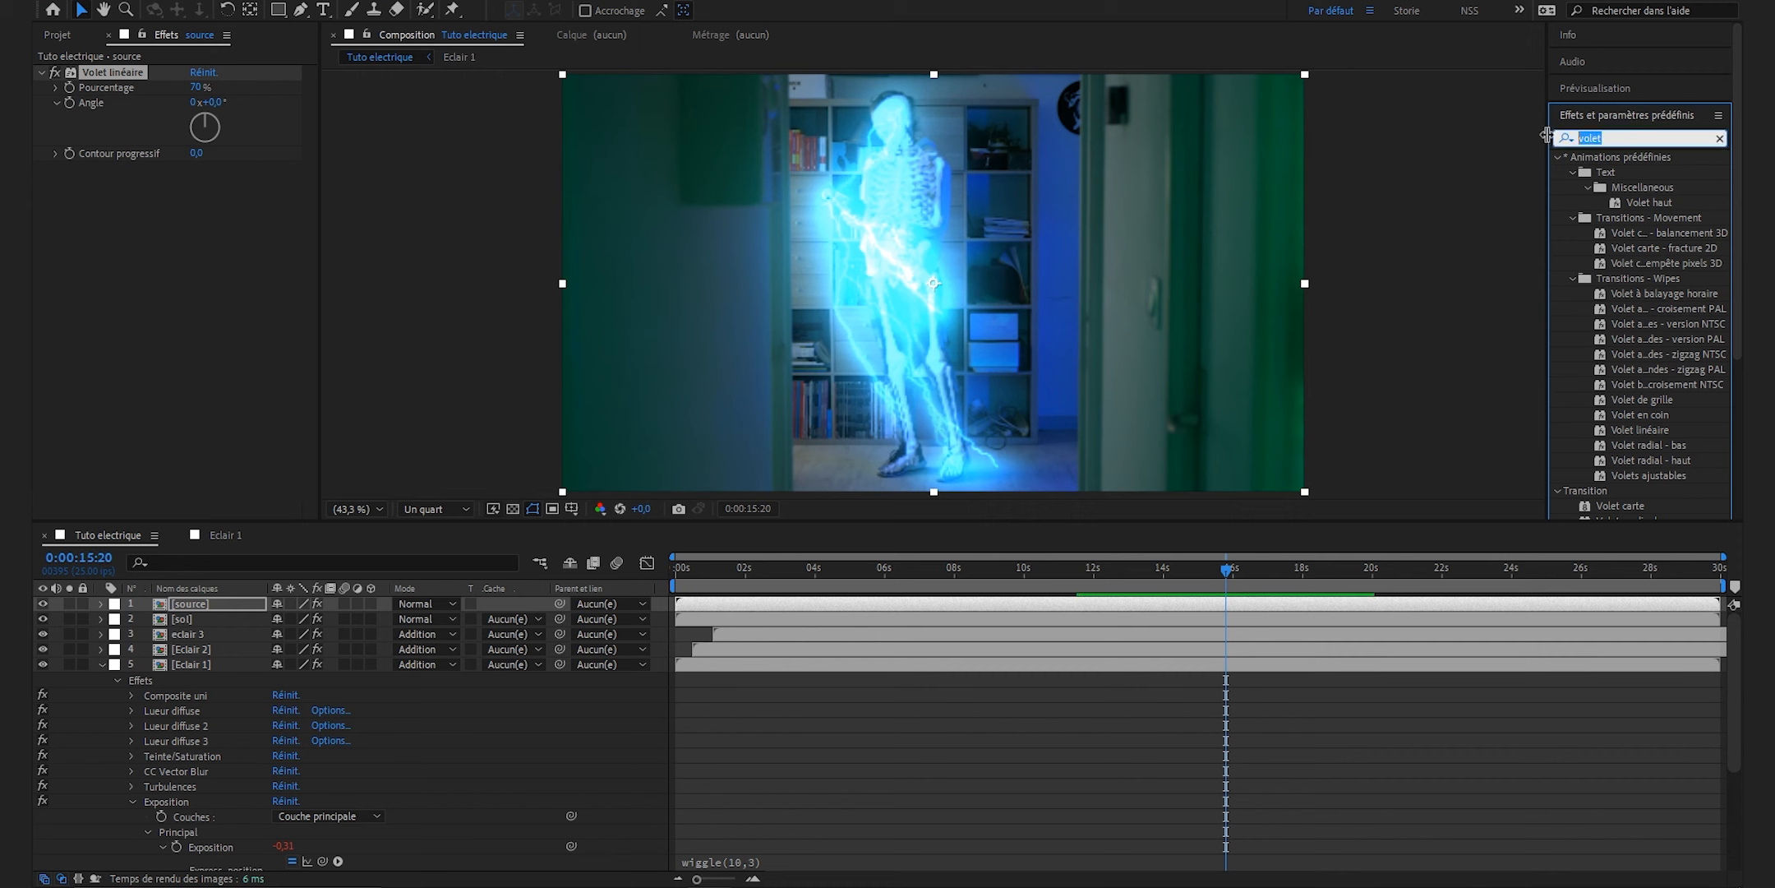
text(composi)
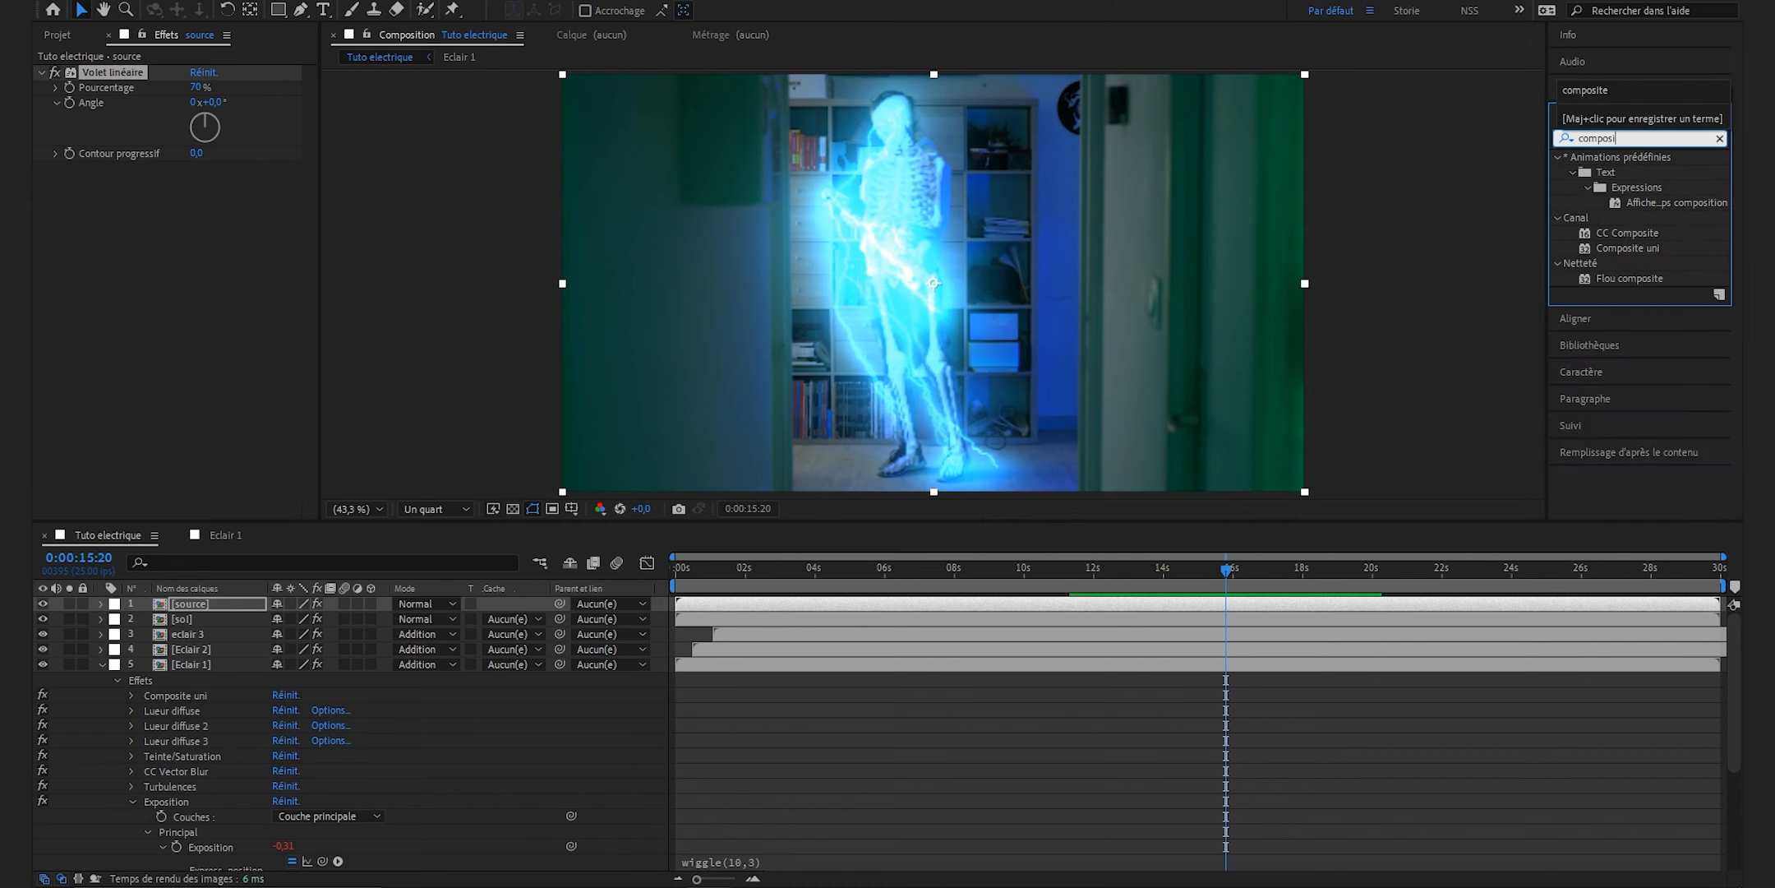
drag(1627, 248, 991, 191)
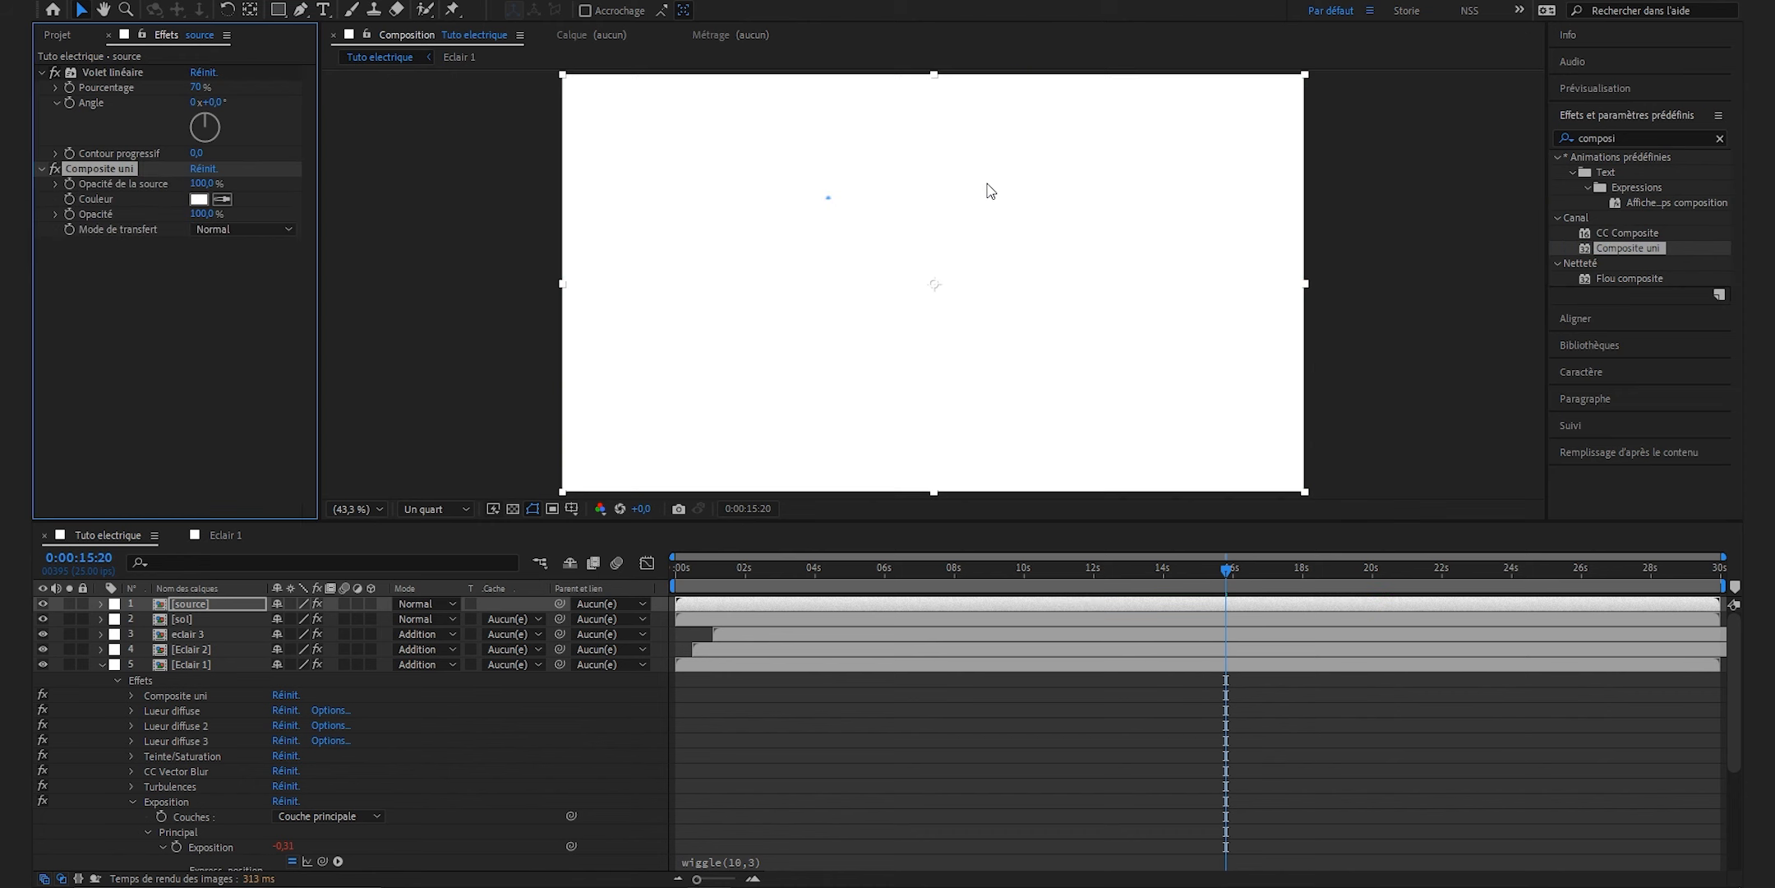
click(199, 202)
click(1025, 454)
key(Return)
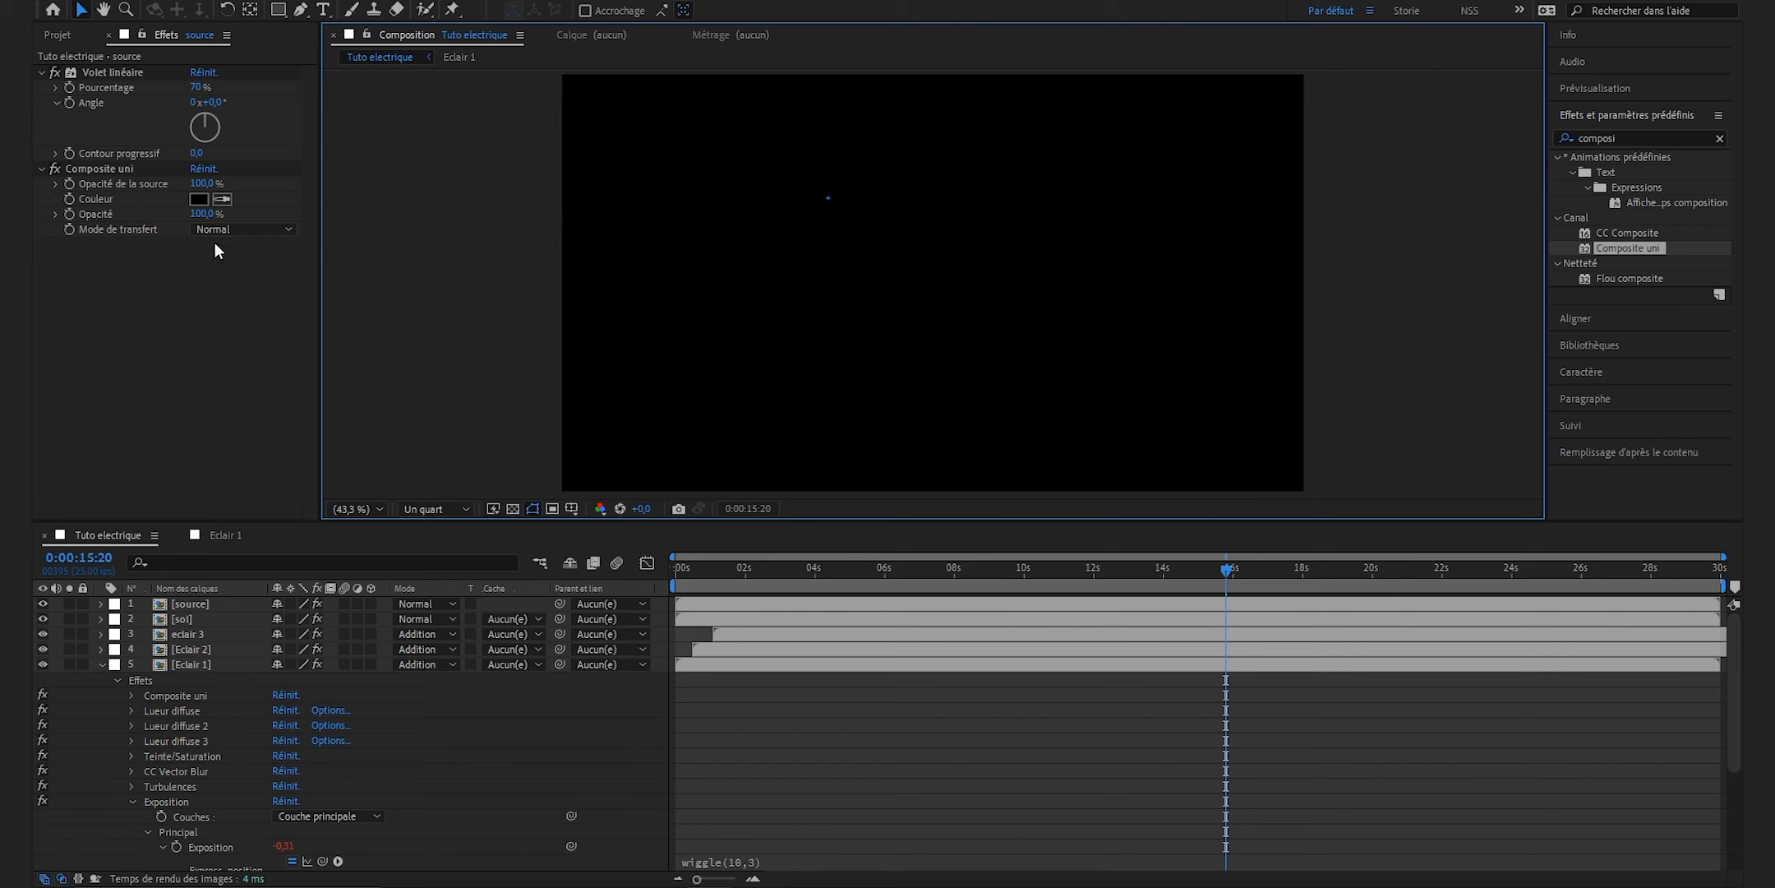
click(424, 605)
click(510, 293)
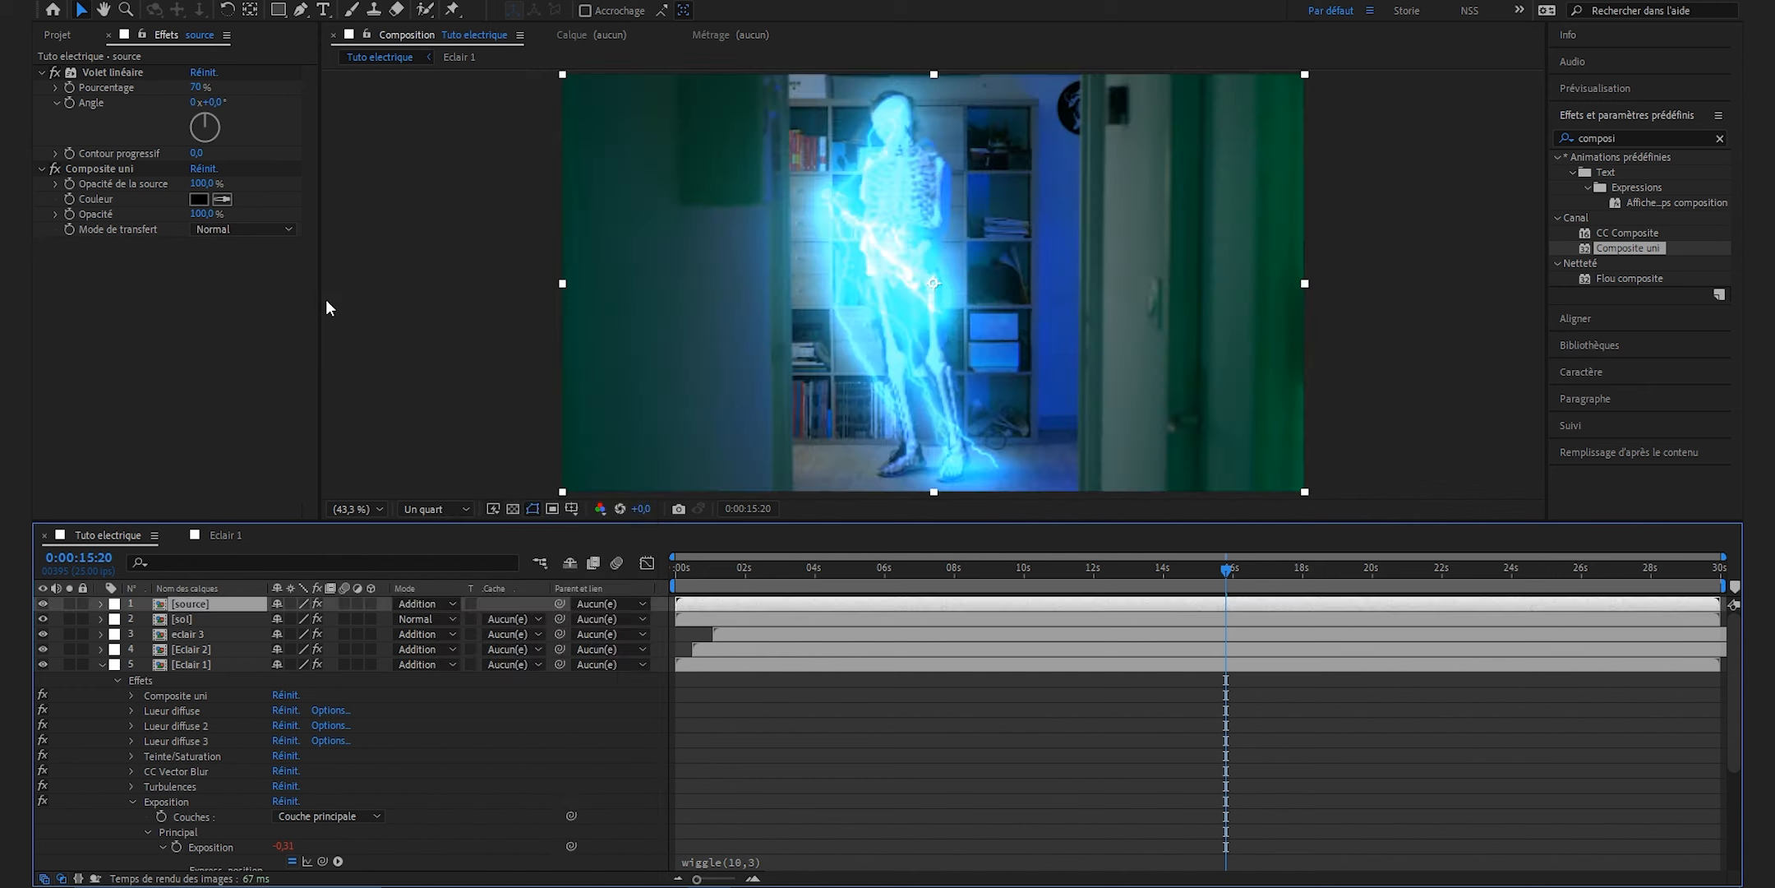
Add a Lueur diffuse effect to the source layer with Seuil 0 %, Rayon 20 and Intensité 0,1.
click(1644, 144)
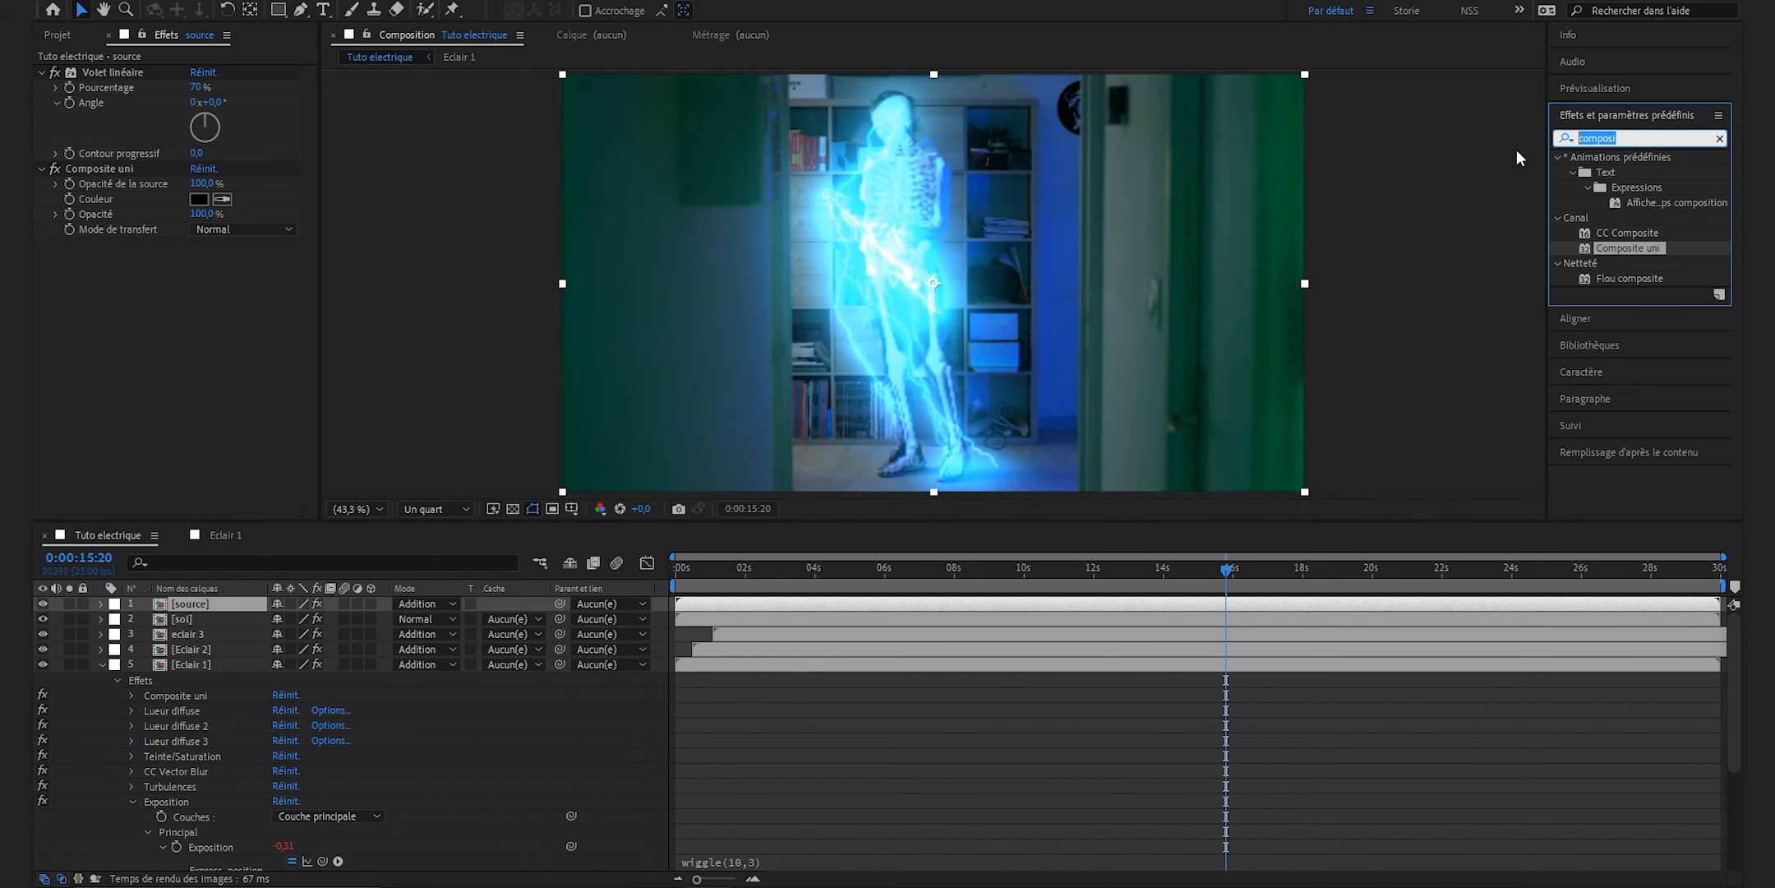
text(lueur)
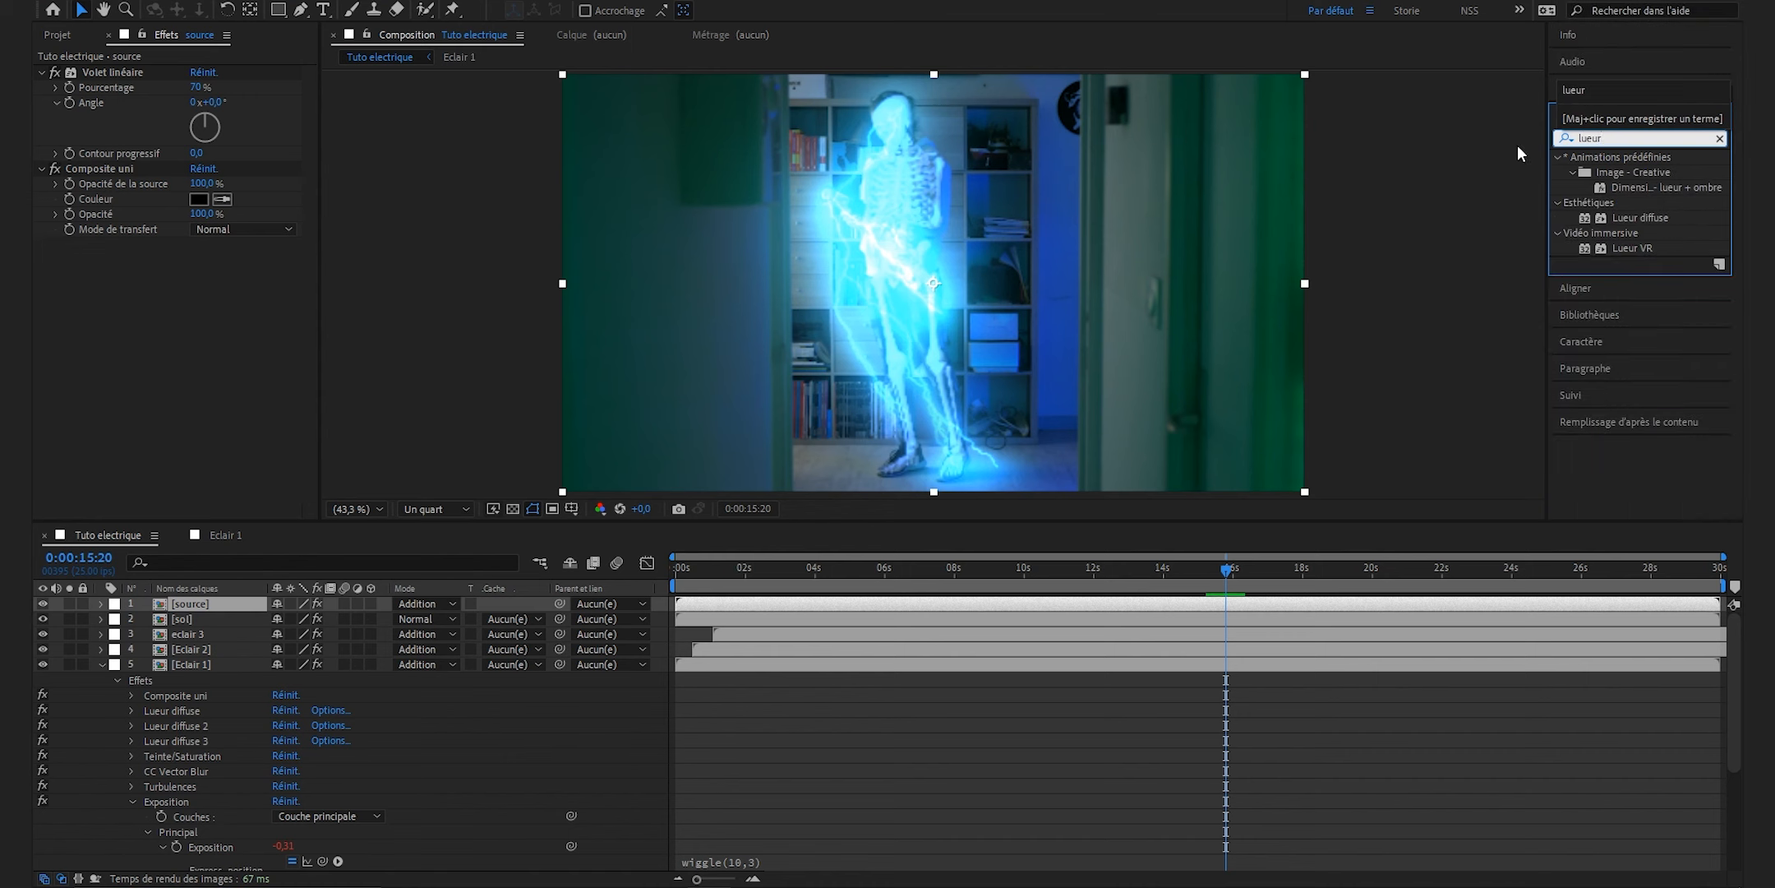
drag(1640, 218, 996, 228)
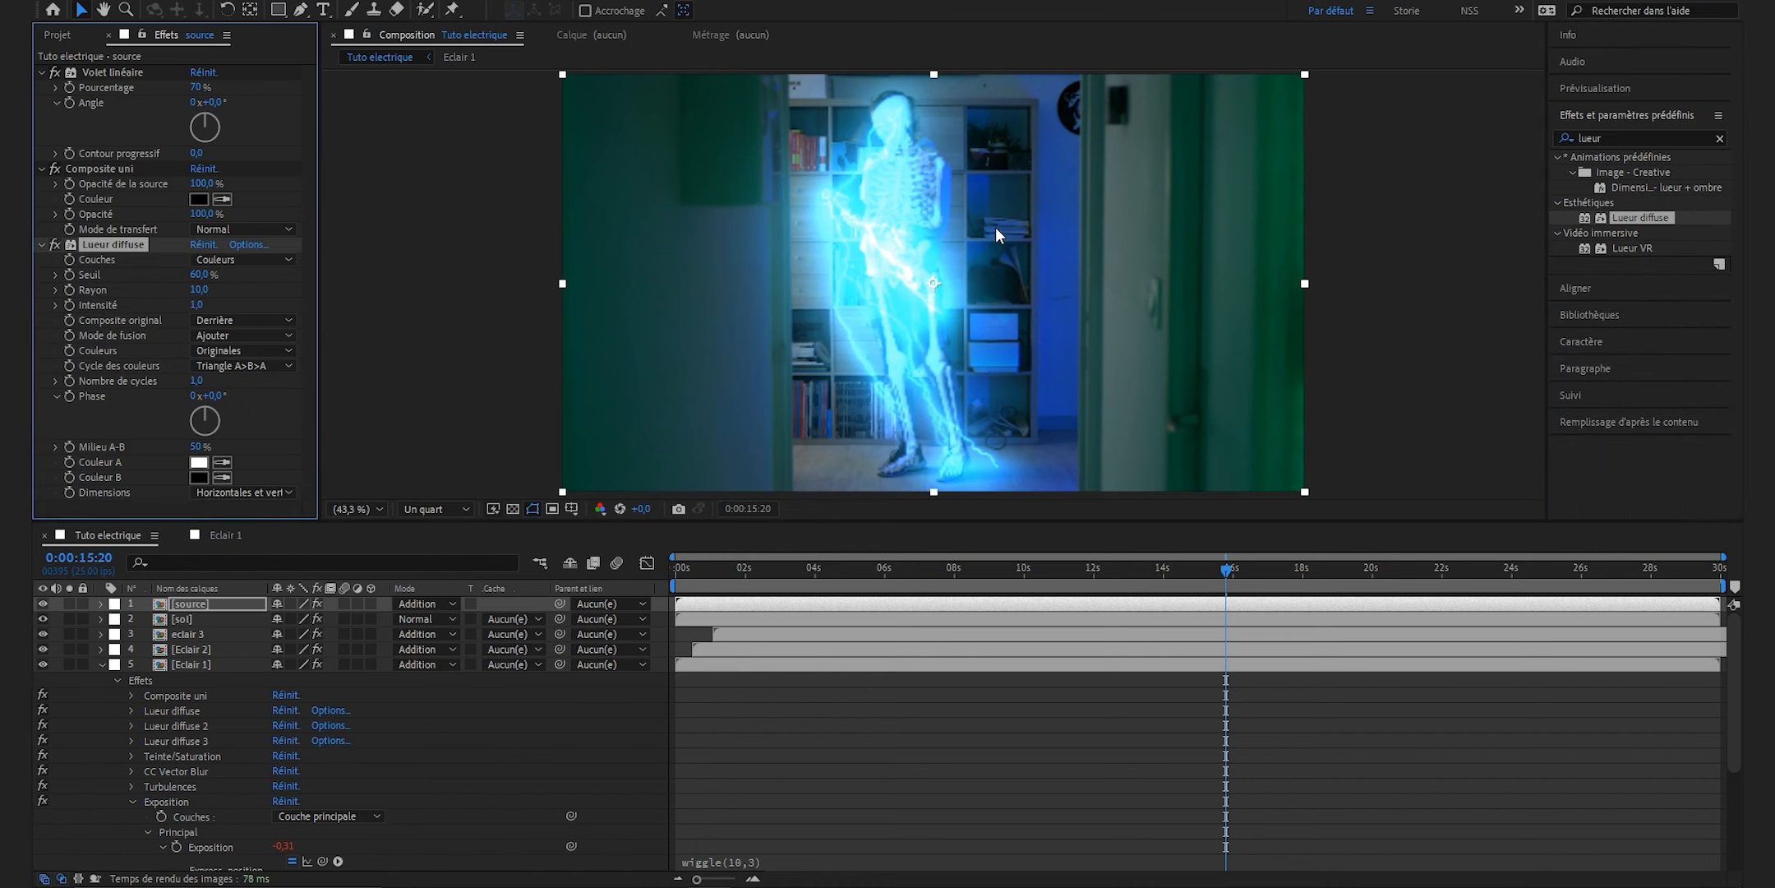
click(198, 274)
text(0)
key(Return)
click(199, 290)
text(10)
key(Return)
click(199, 304)
text(0,1)
key(Return)
click(41, 245)
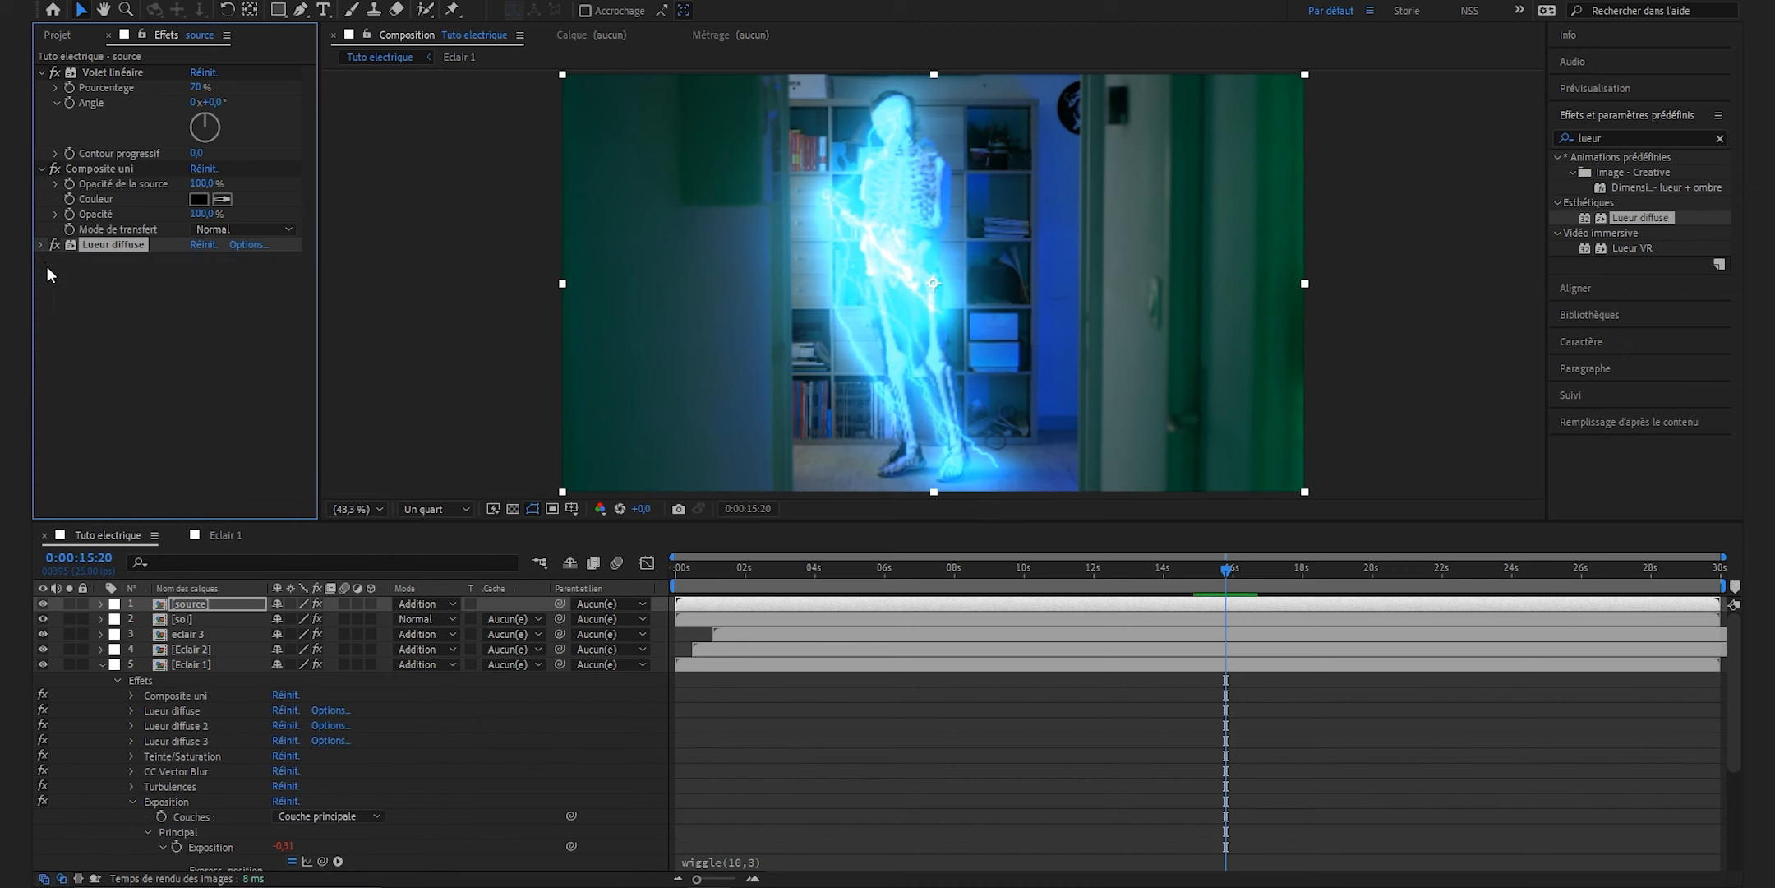
Duplicate the Lueur diffuse effect on the source layer and set the copy to Rayon 10 and Intensité 0,8.
key(ctrl+d)
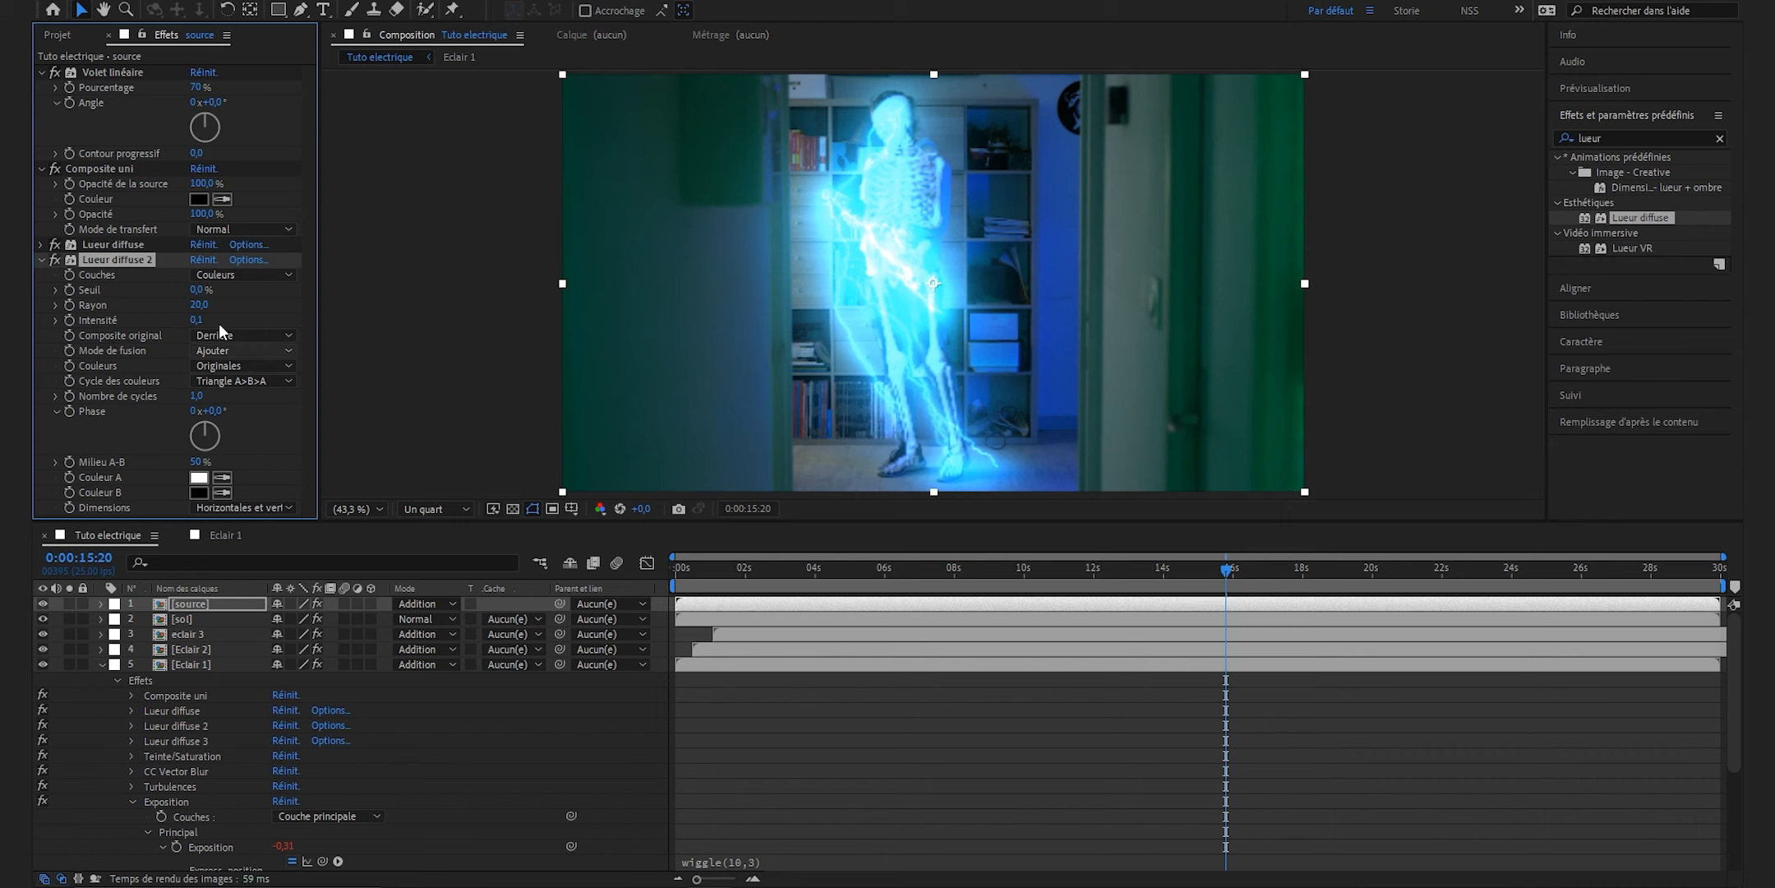
click(204, 307)
text(10)
key(Return)
click(195, 321)
text(0.8)
key(Return)
click(42, 260)
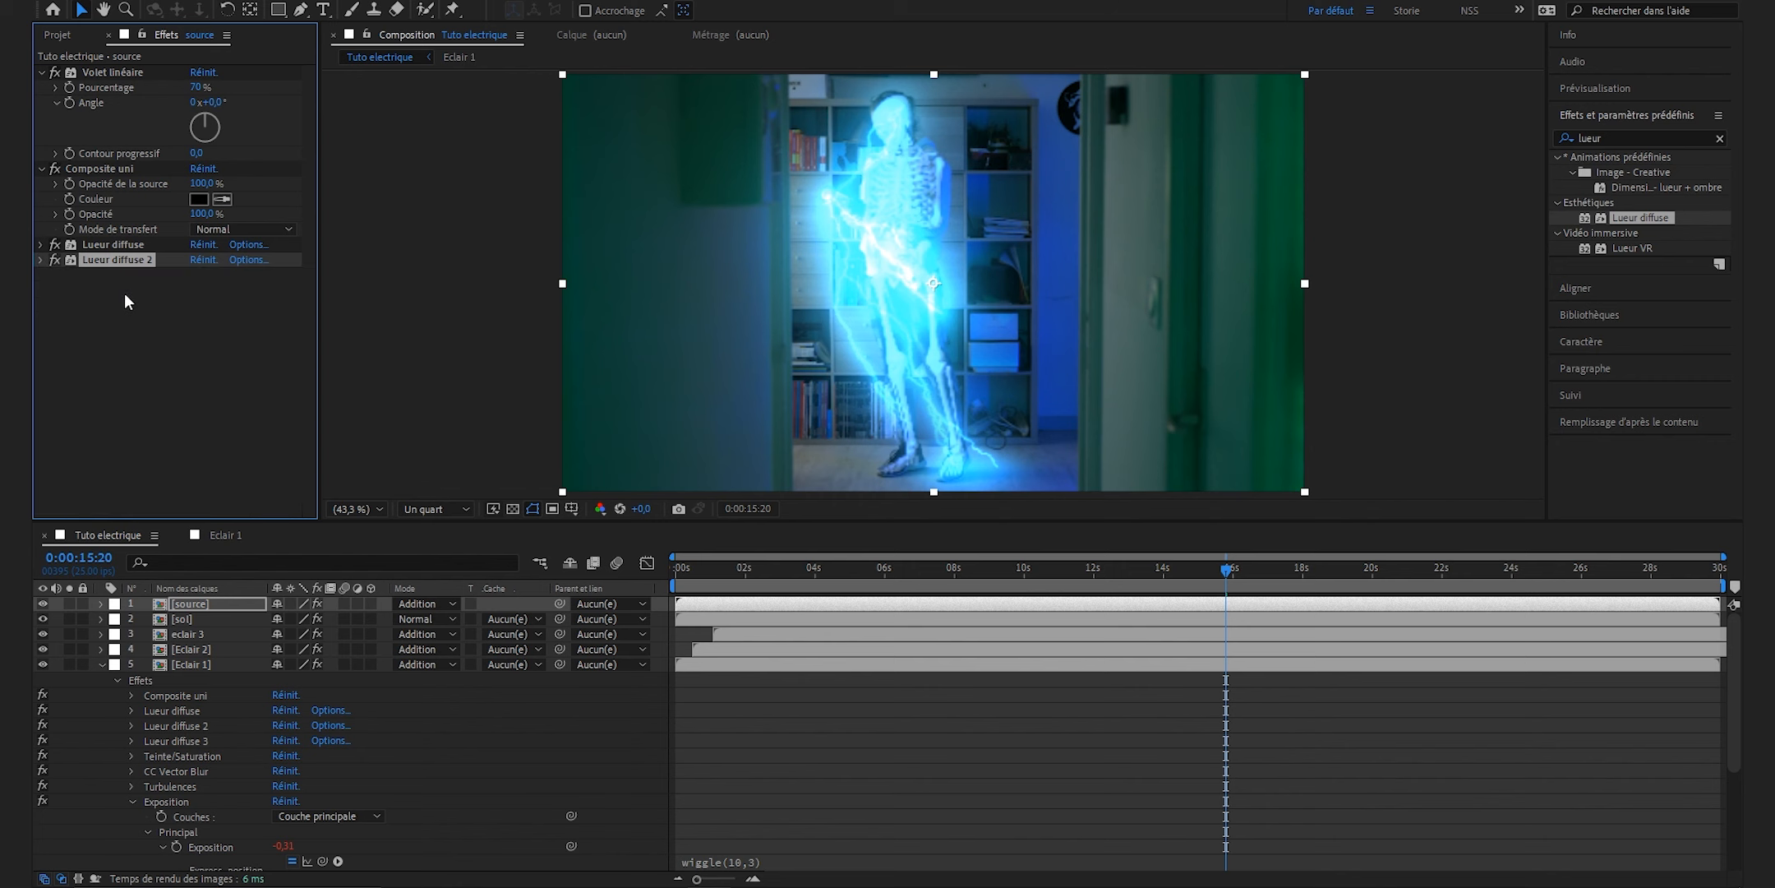
Duplicate Lueur diffuse 2 on the source layer and set the copy to Rayon 300 and Intensité 0,2.
key(ctrl+d)
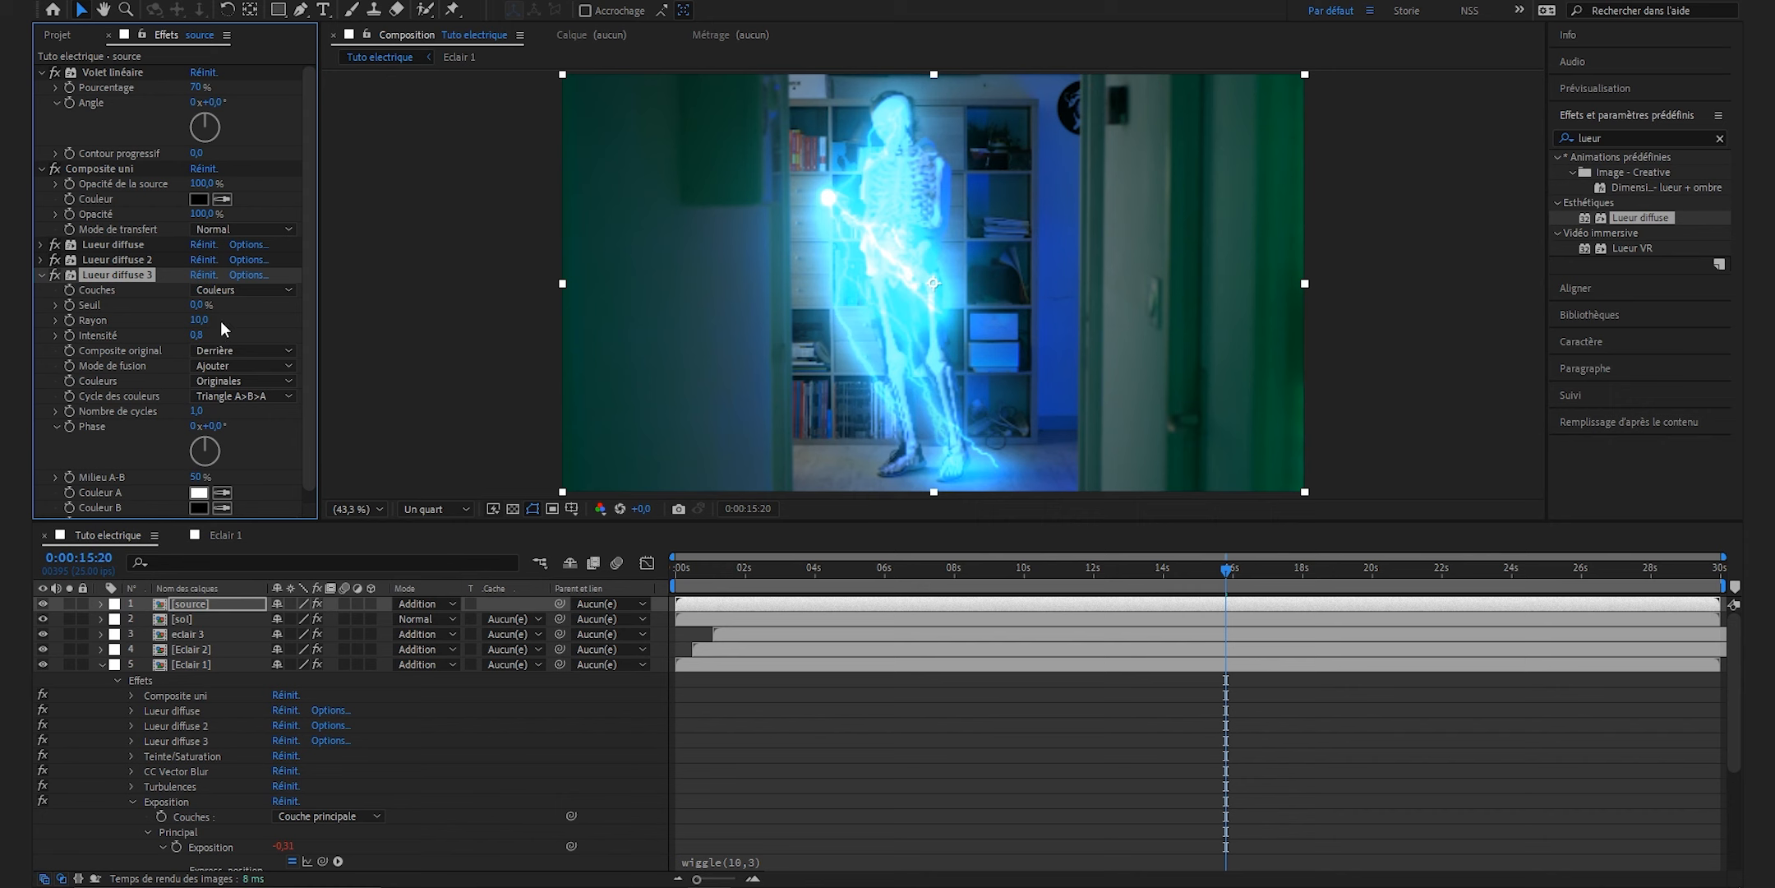
click(200, 320)
text(300)
key(Tab)
text(0,2)
key(Return)
click(41, 275)
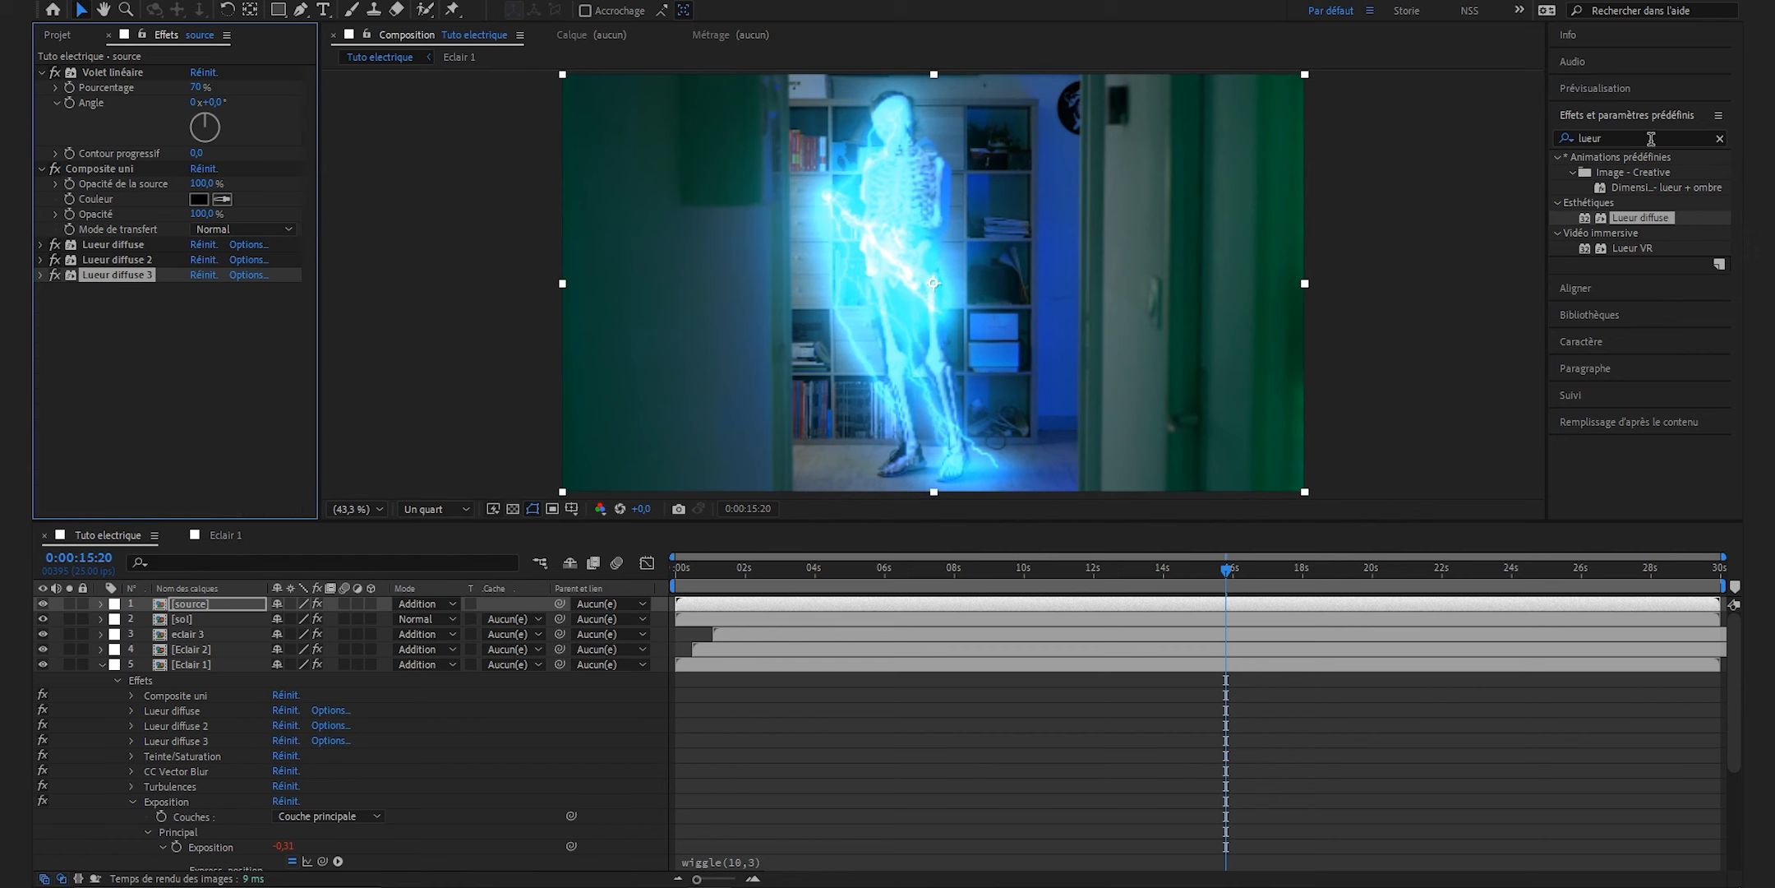
Add a Teinte/Saturation effect to the source layer and set Saturation globale to -30.
drag(1651, 139, 1542, 143)
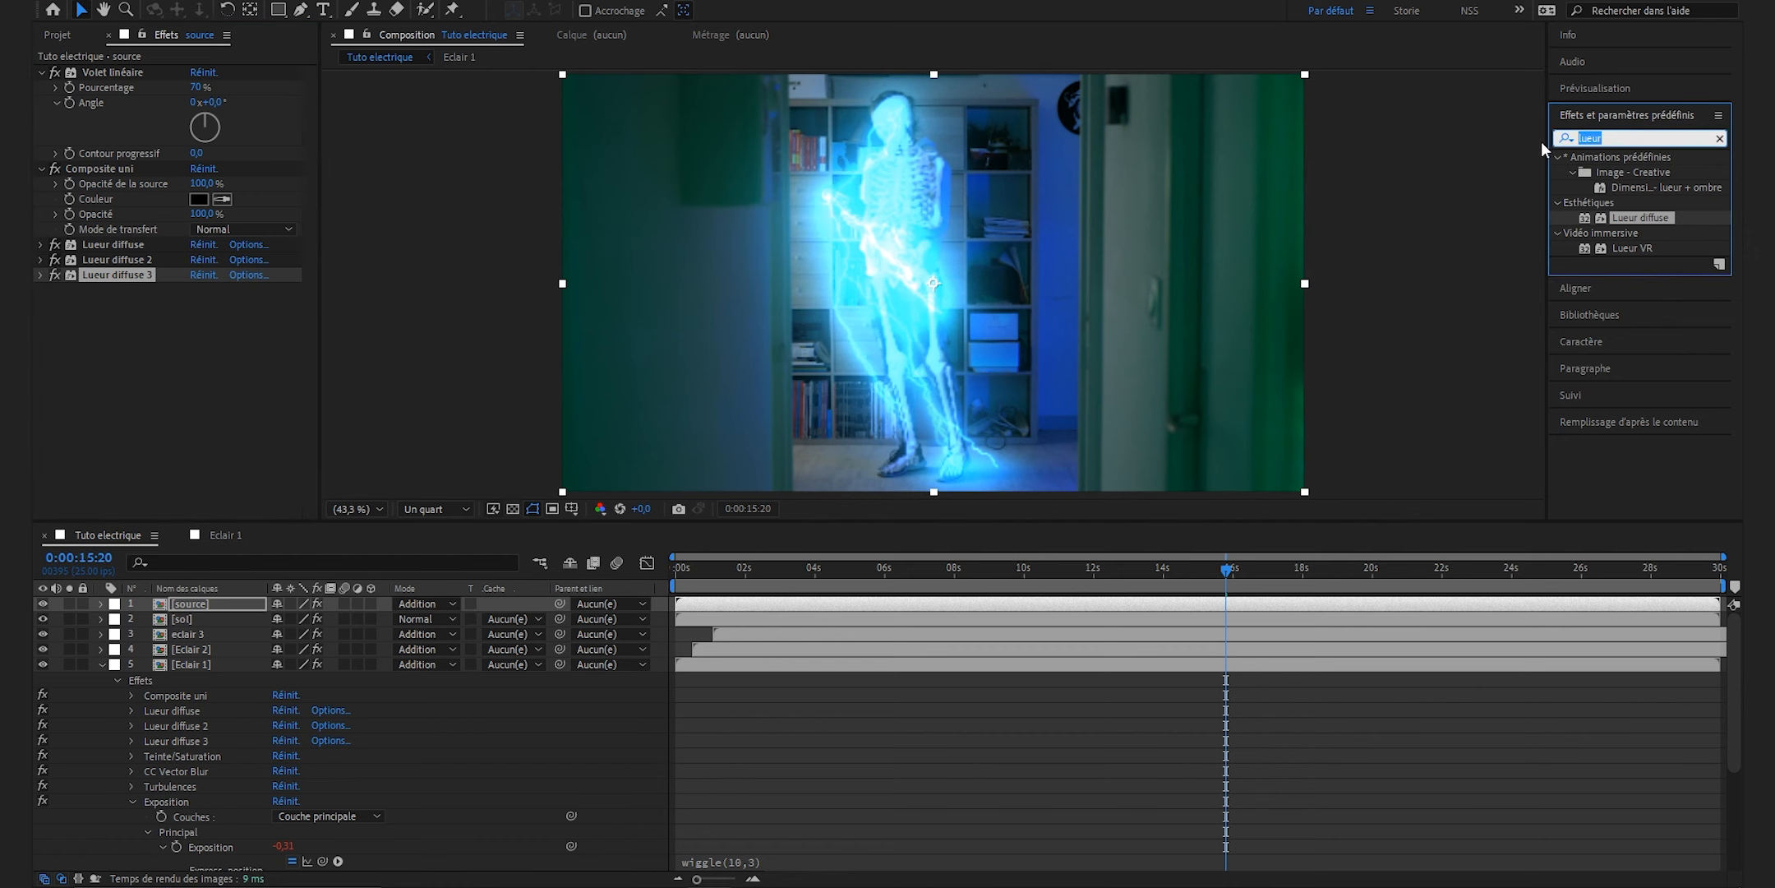
text(teinte)
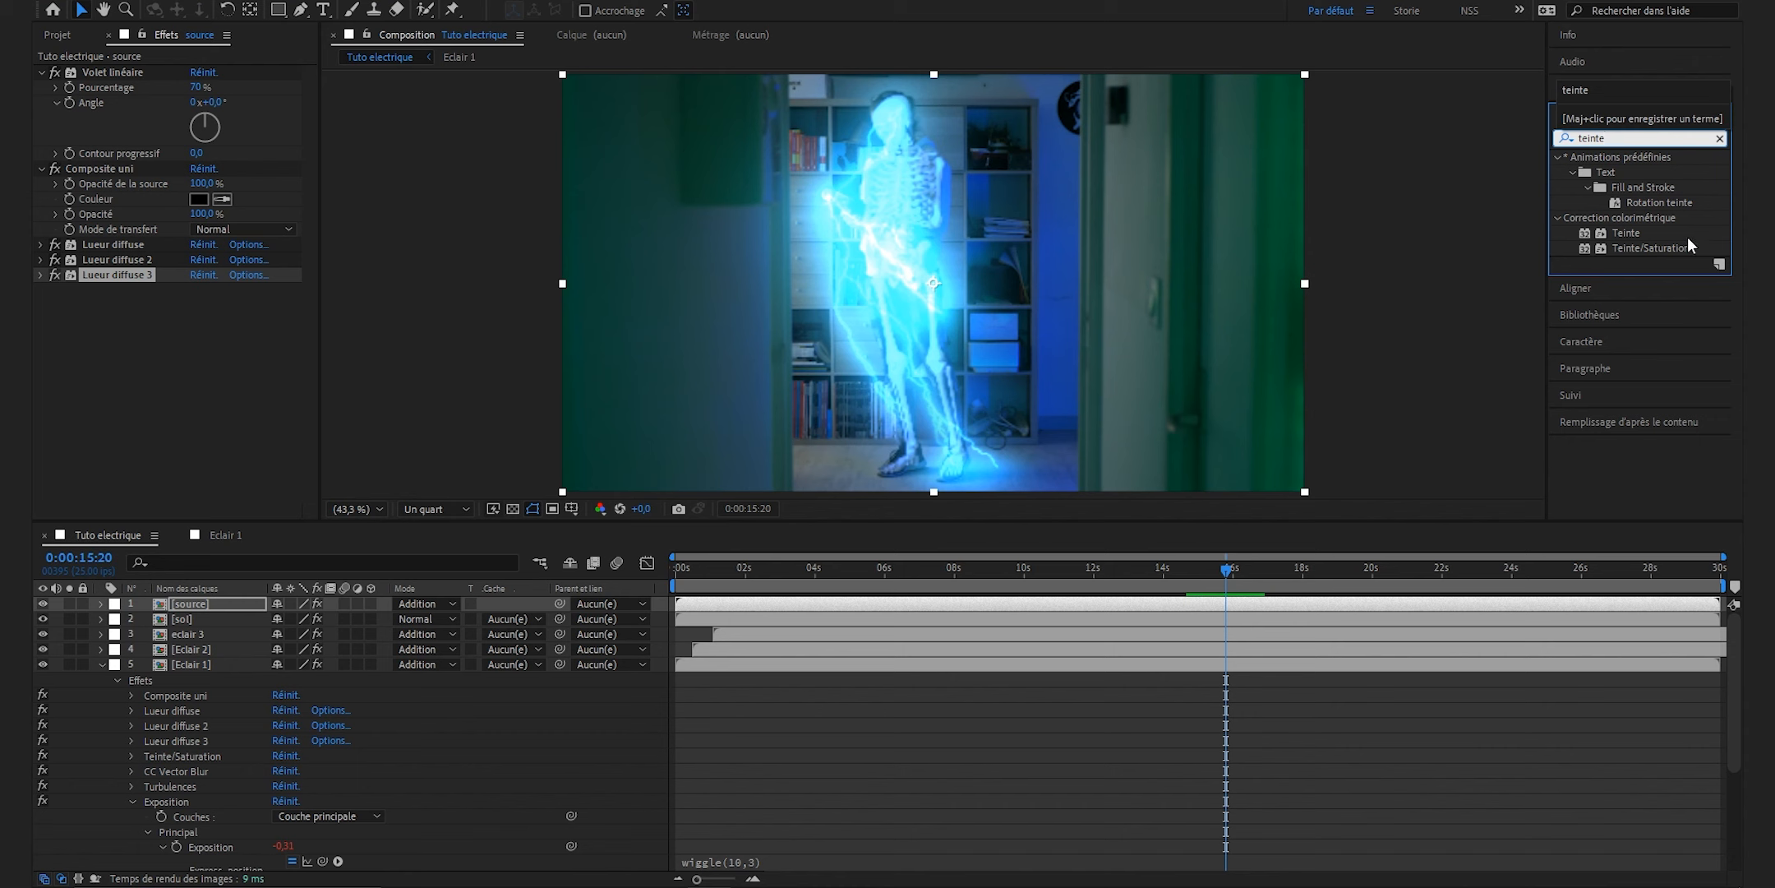
drag(1667, 248, 893, 257)
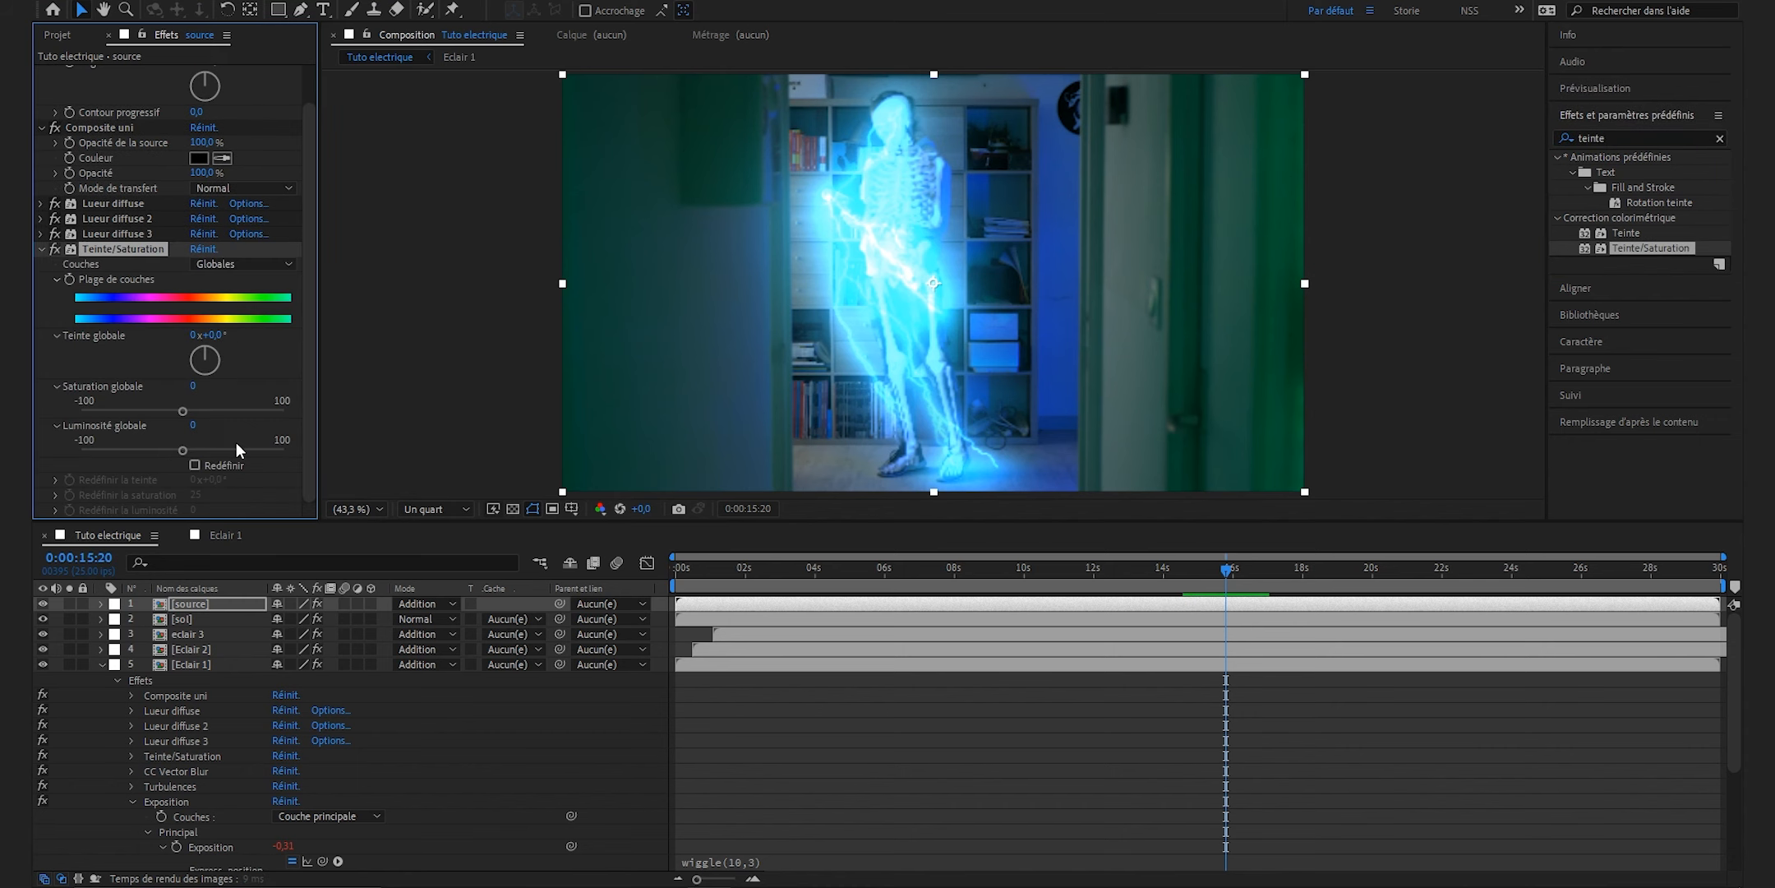
click(196, 388)
text(-30)
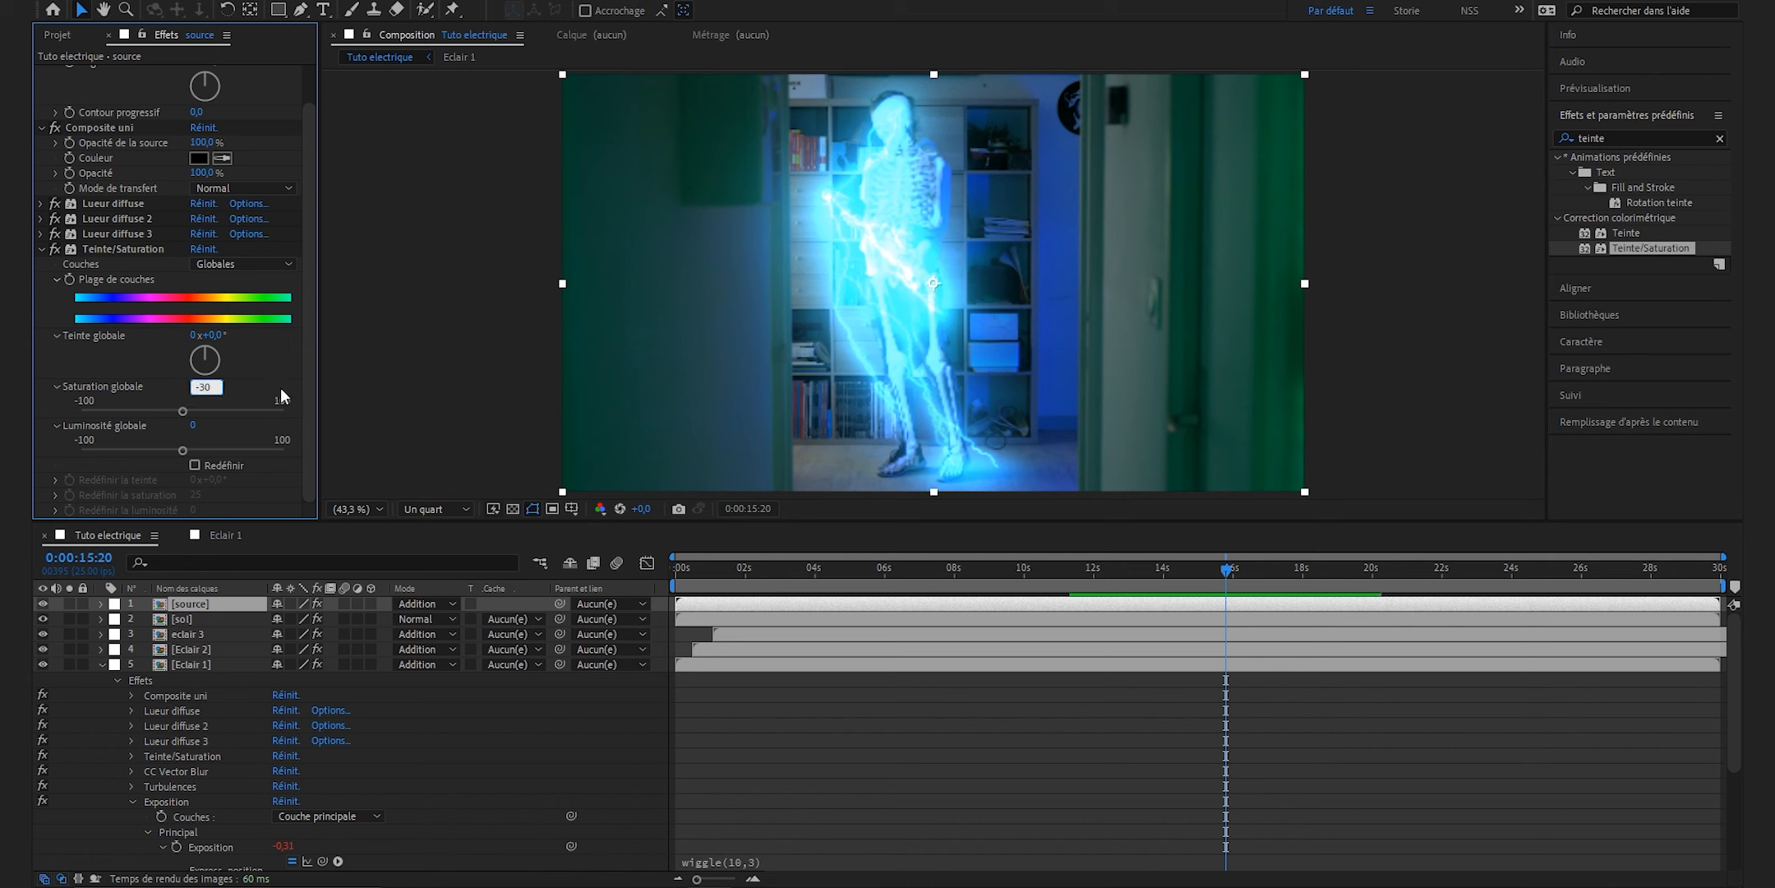
key(Return)
Add the Exposition colour correction effect to the source layer and set its Exposition to 3.
double_click(1637, 137)
text(expo)
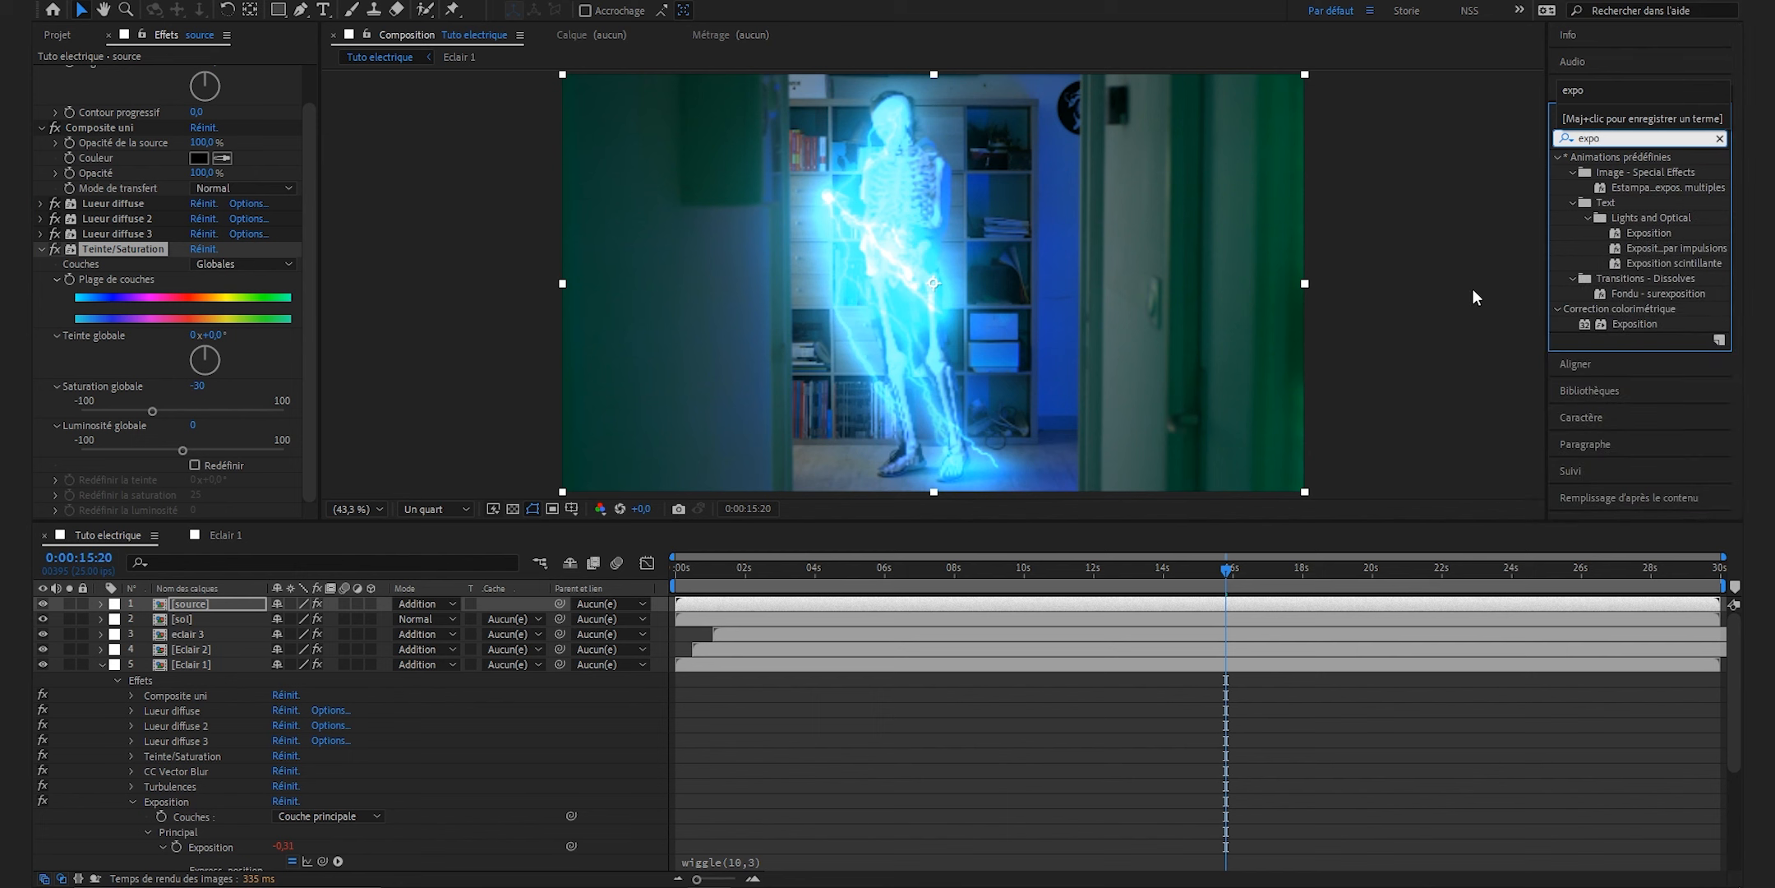
drag(1627, 327, 847, 259)
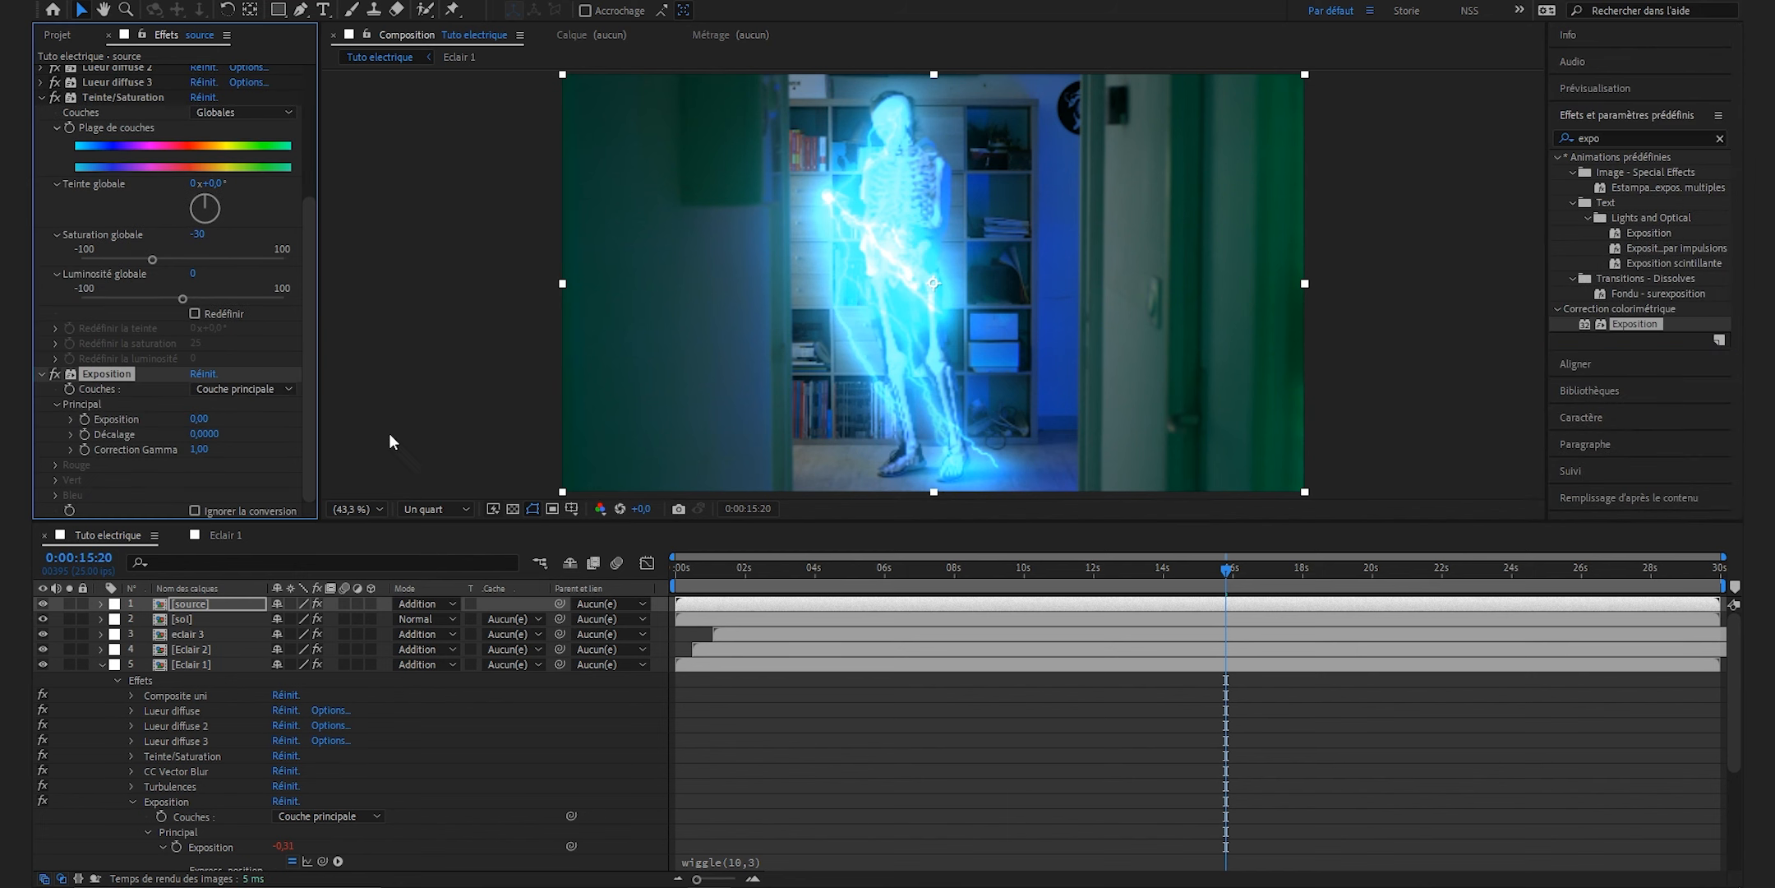
click(211, 420)
text(3)
key(Return)
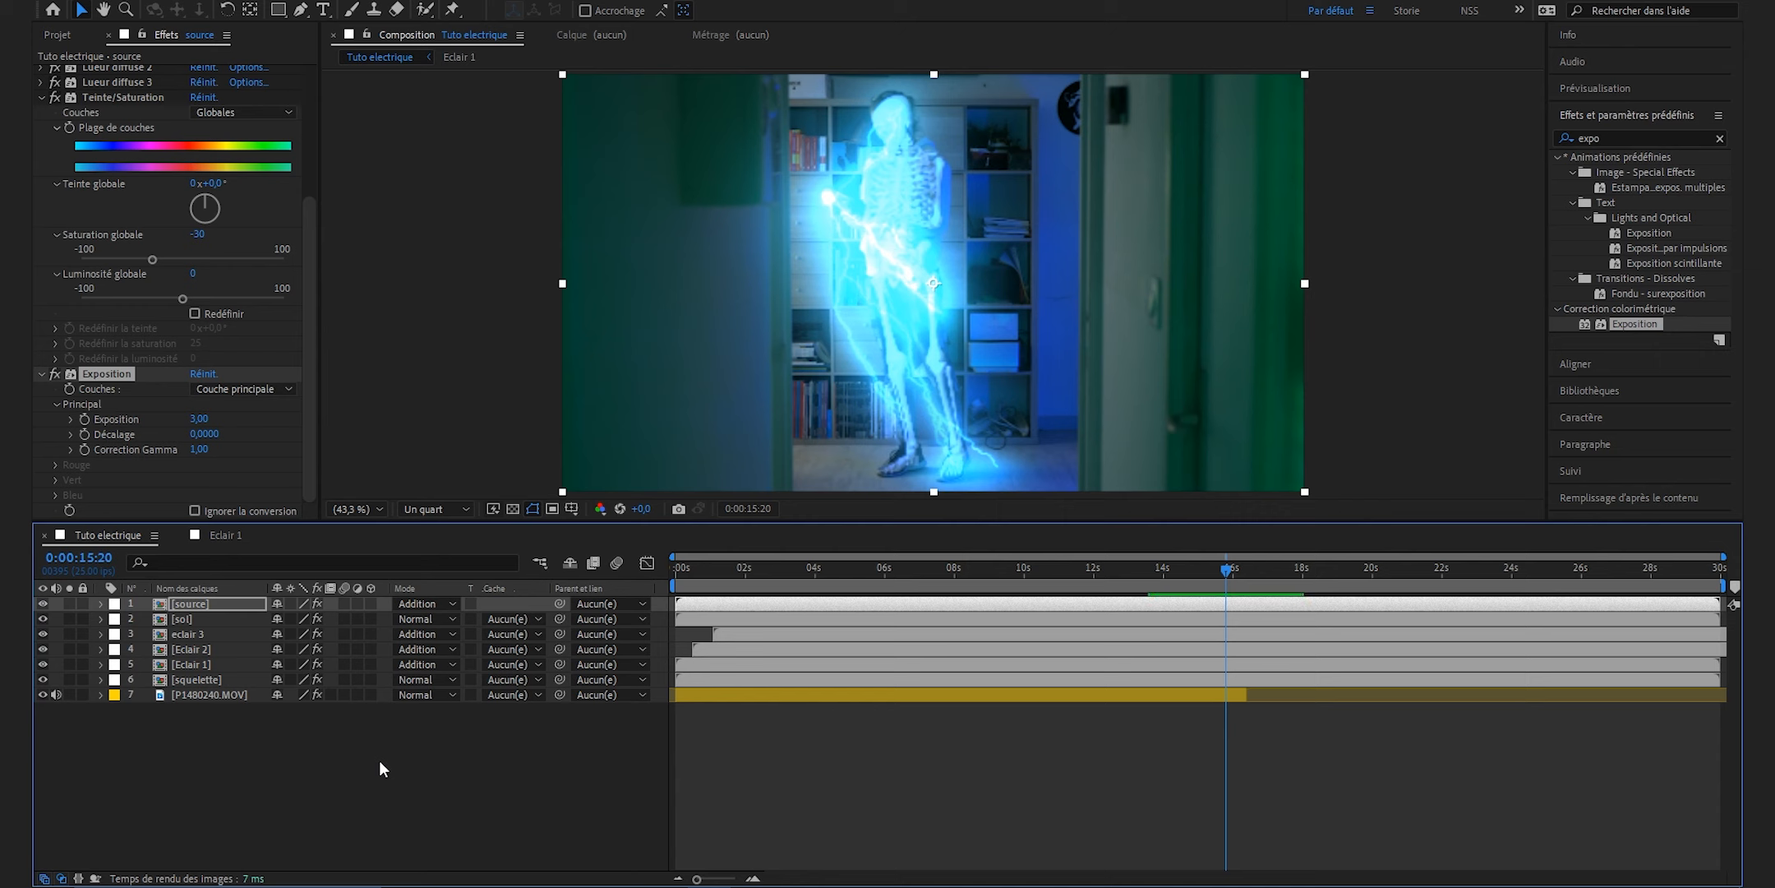
Precompose all layers from source to squelette as electricité and set the new layer's blending mode to Addition.
click(197, 682)
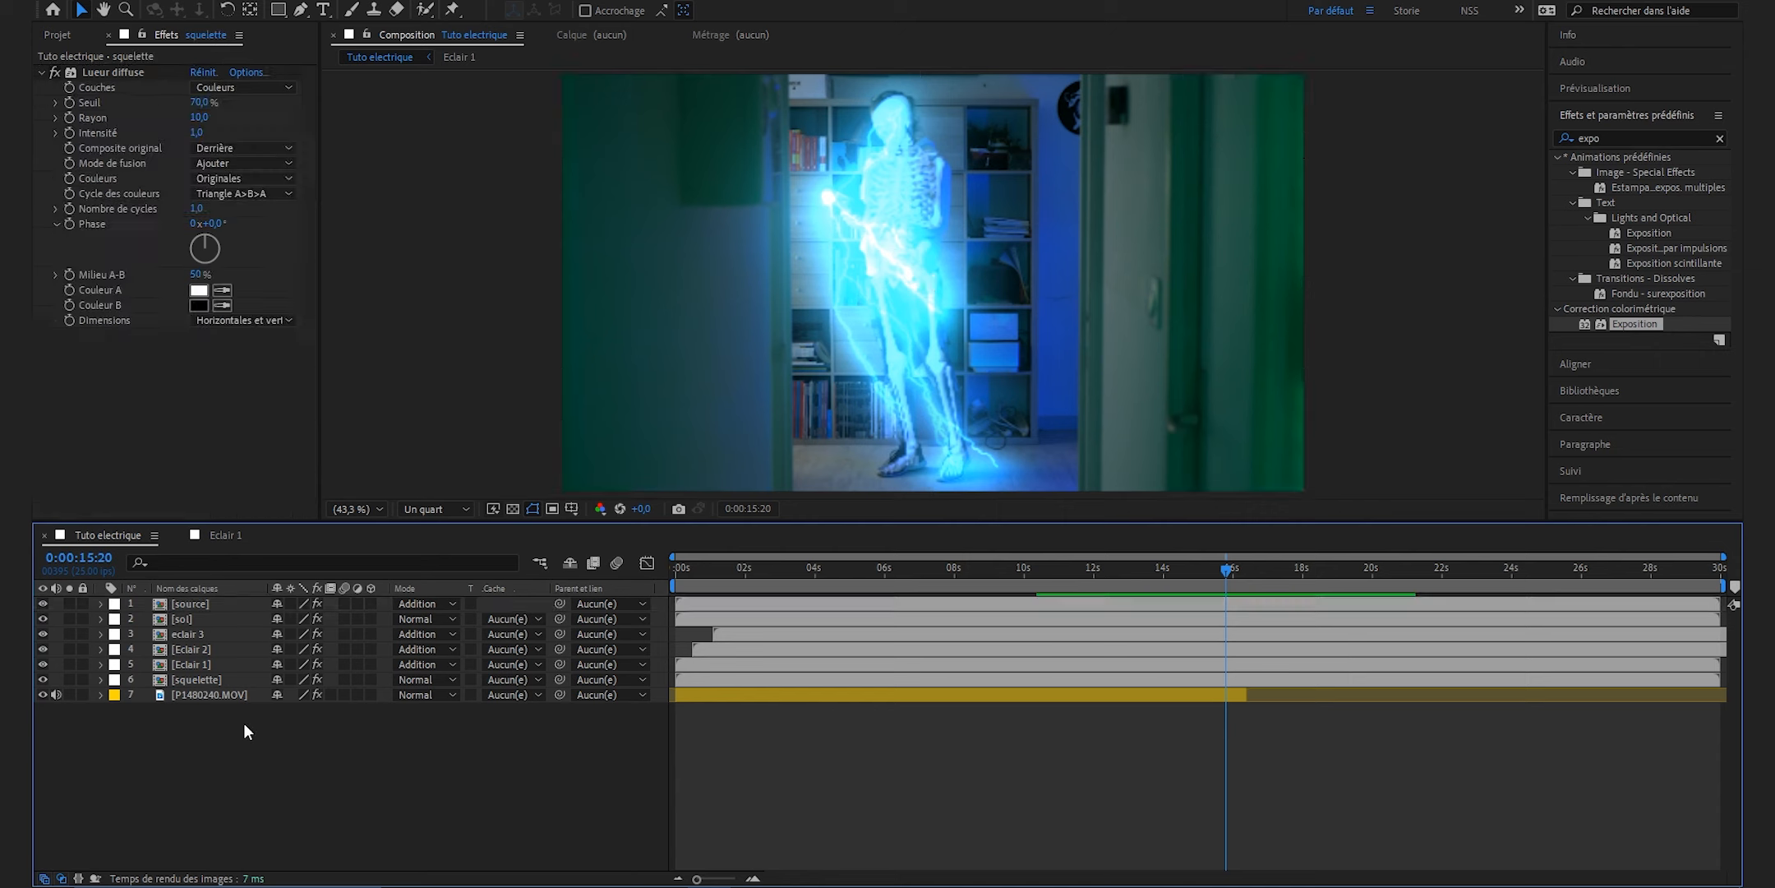
click(216, 681)
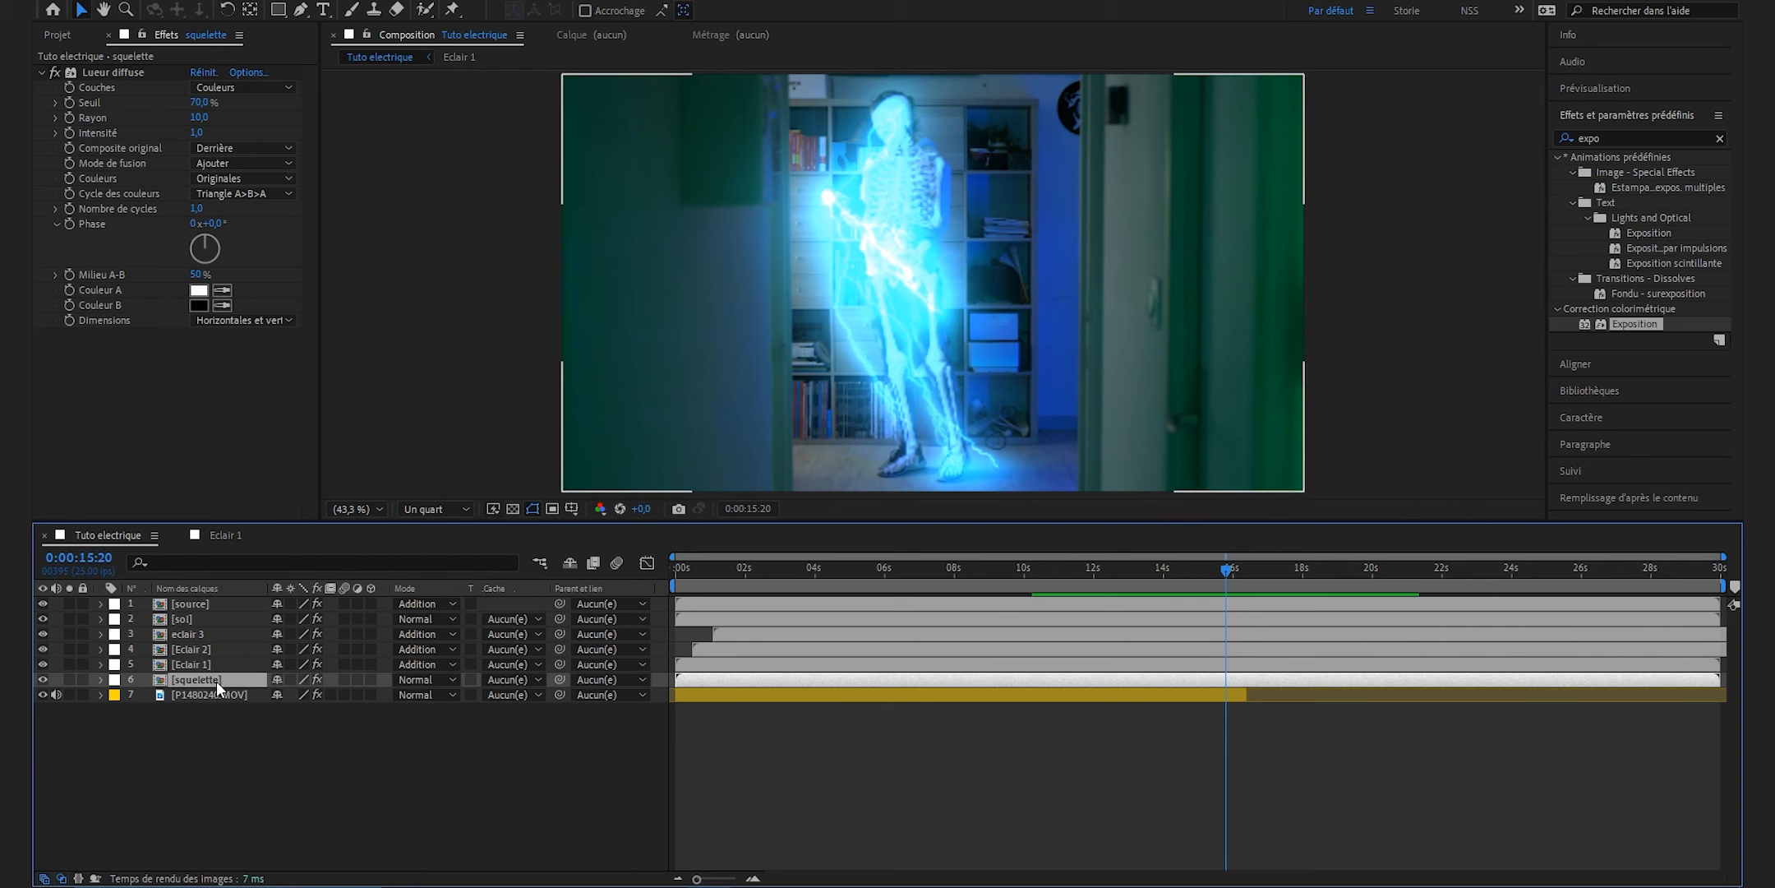
shift+click(204, 605)
right_click(206, 605)
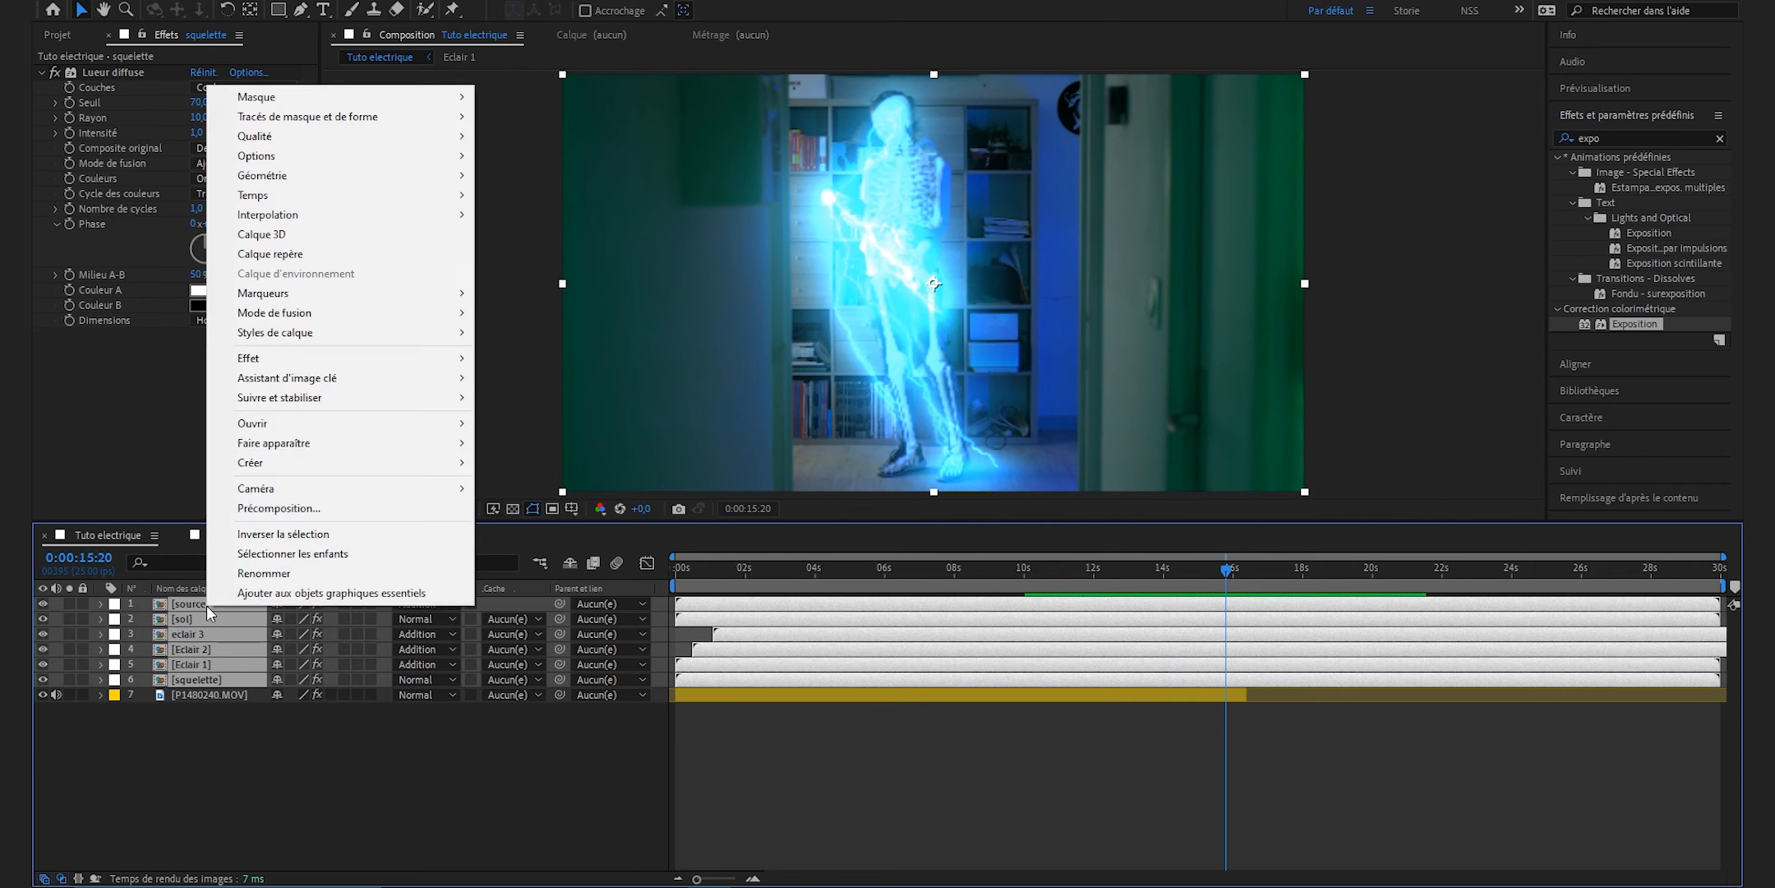
click(357, 509)
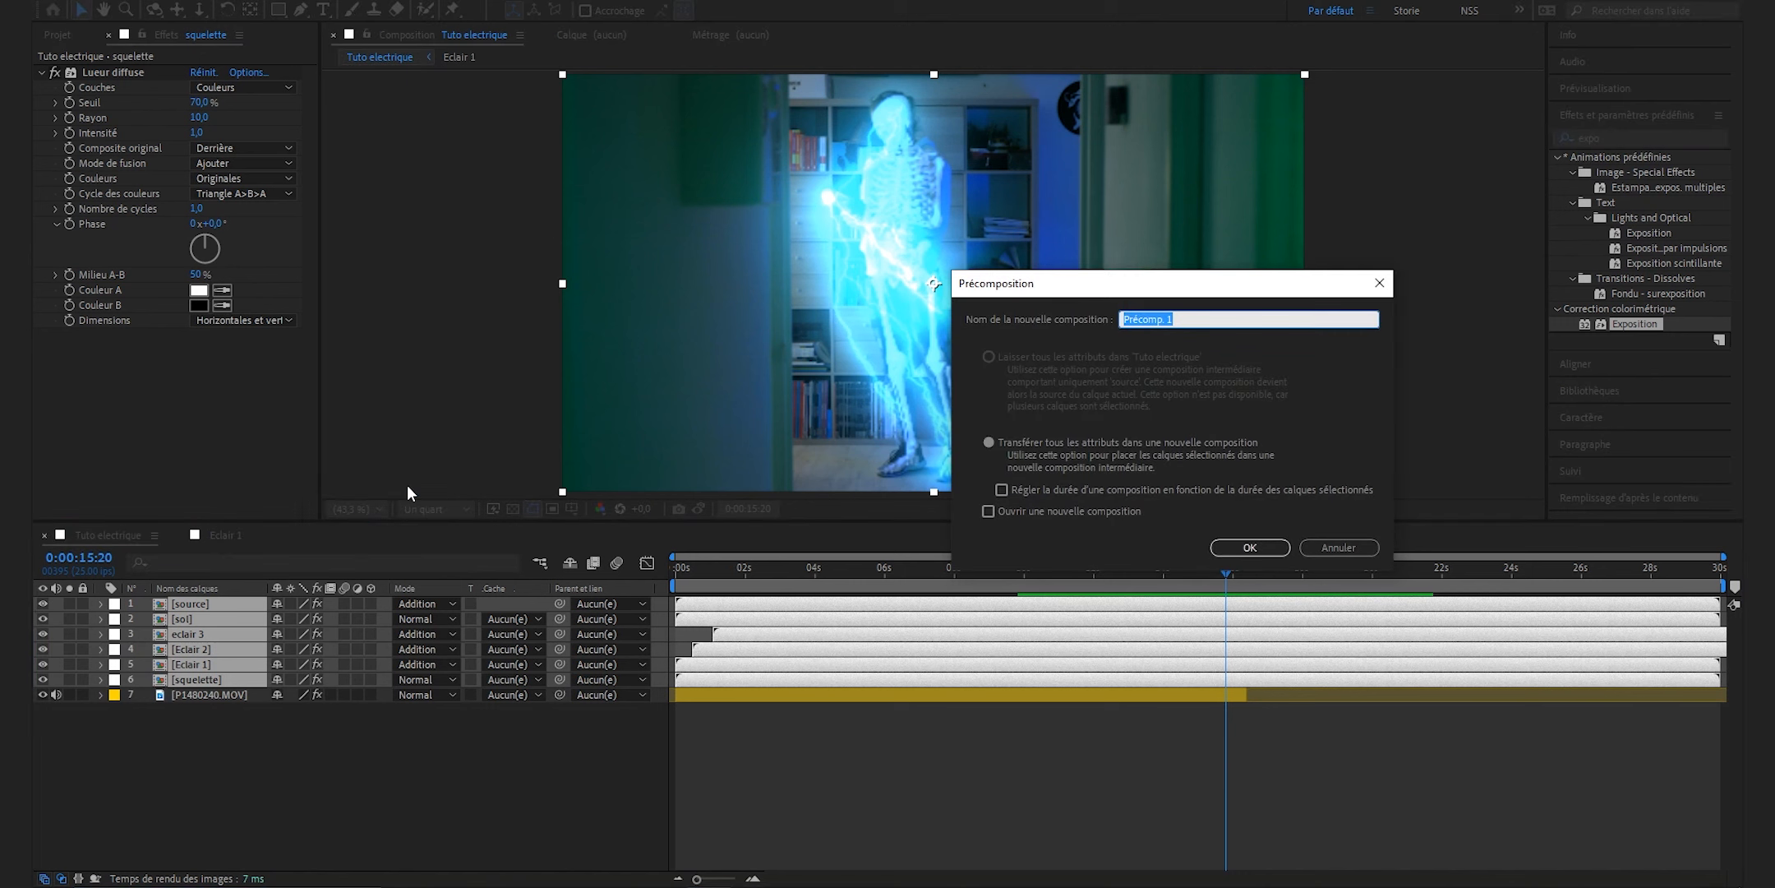
text(electricité)
click(1228, 552)
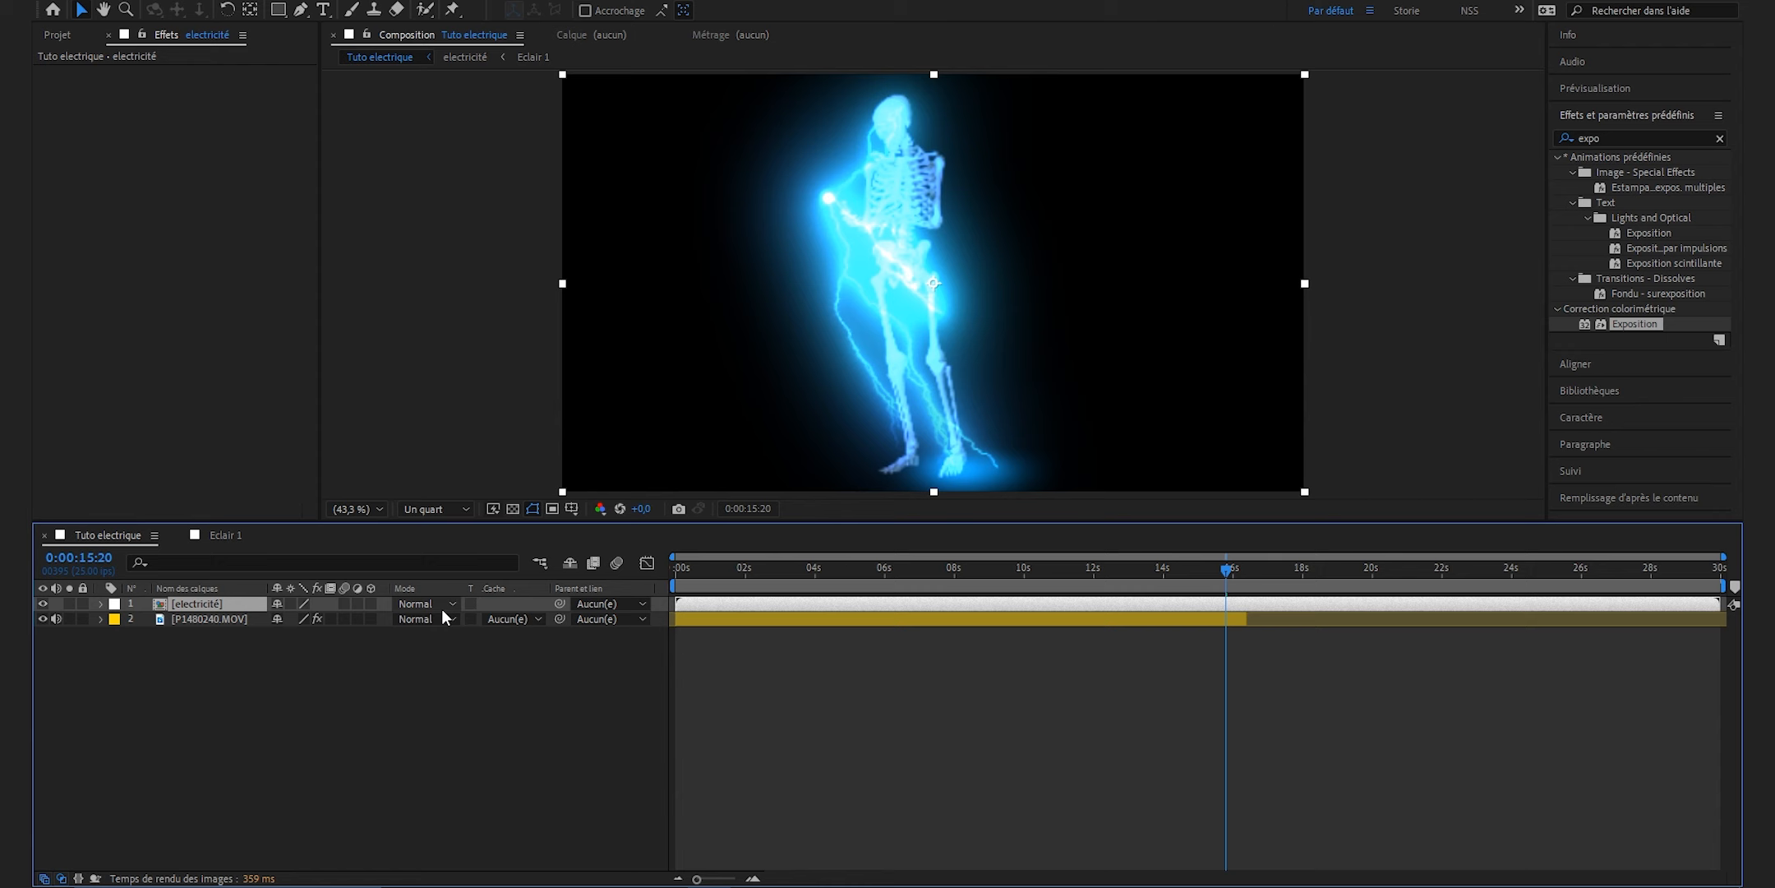
click(441, 609)
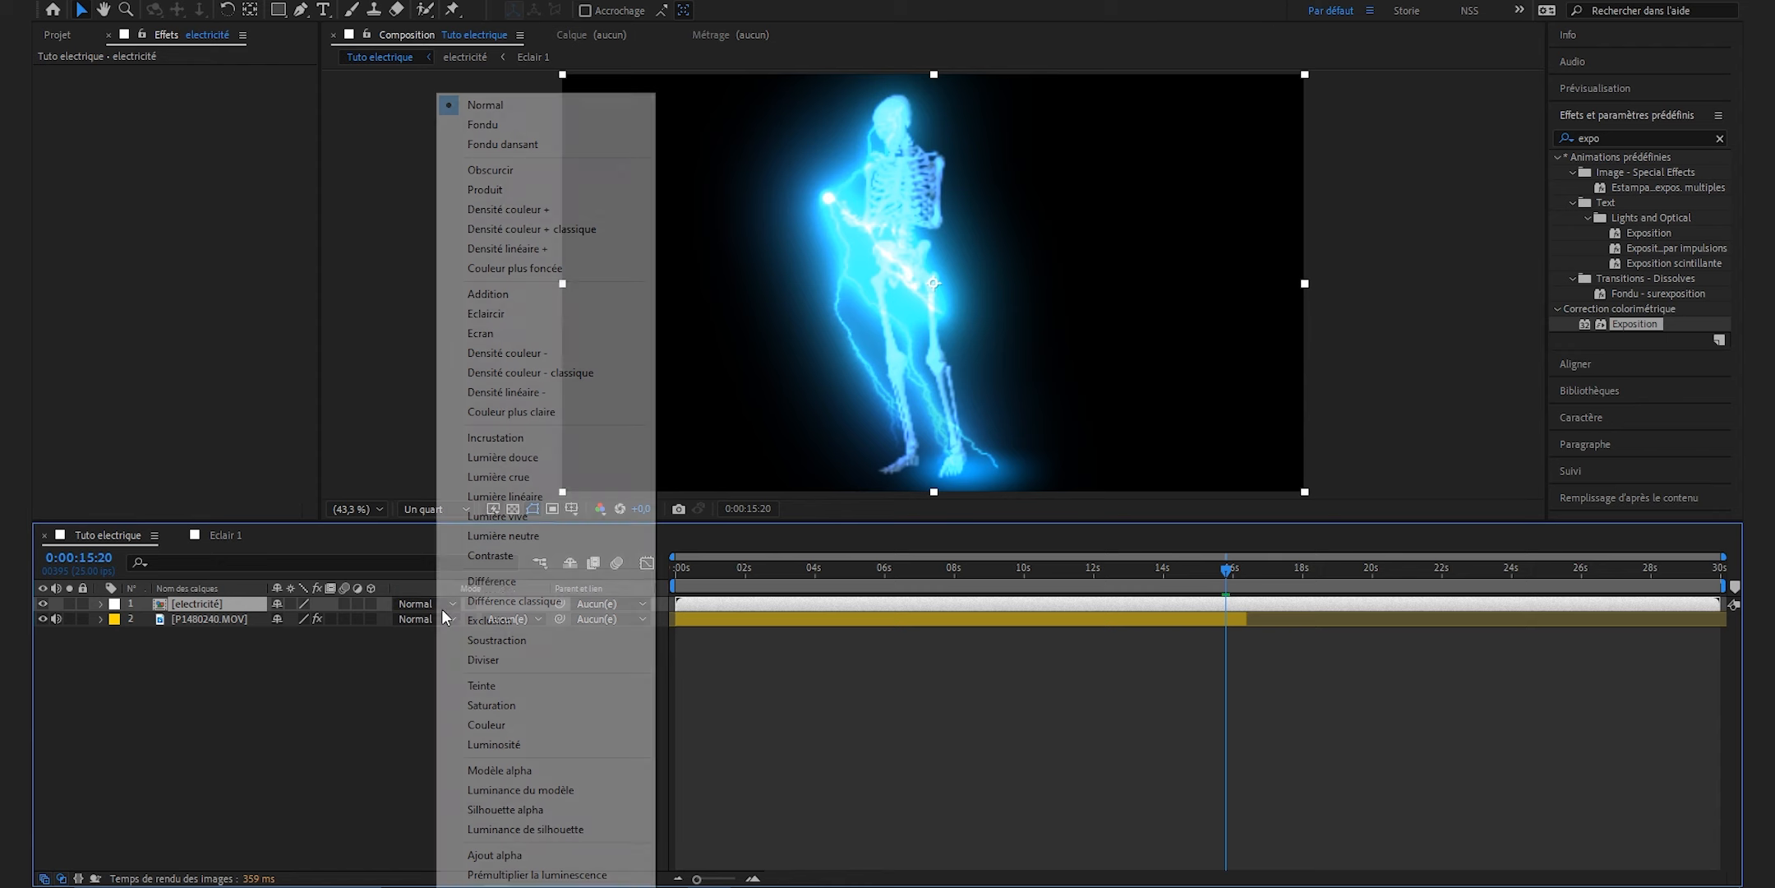
click(500, 295)
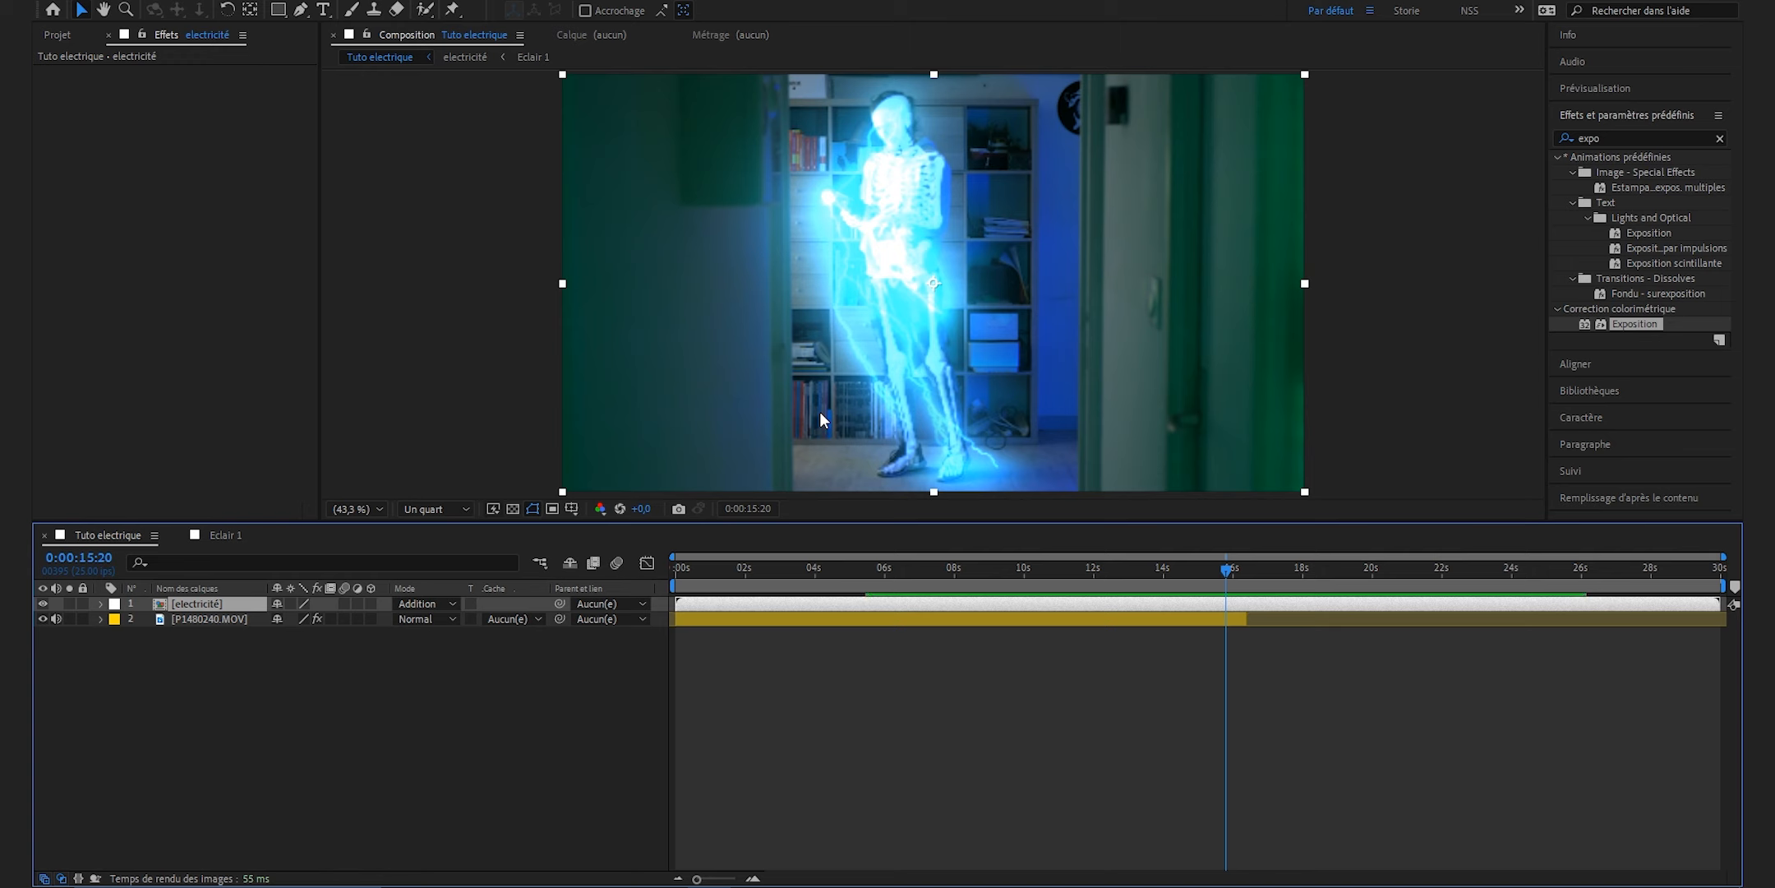
Step back through the preceding frames to examine how the electricité layer blends over the footage.
key(Page_Up)
key(Page_Up)
key(Page_Up)
key(Page_Up)
key(Page_Up)
key(Page_Up)
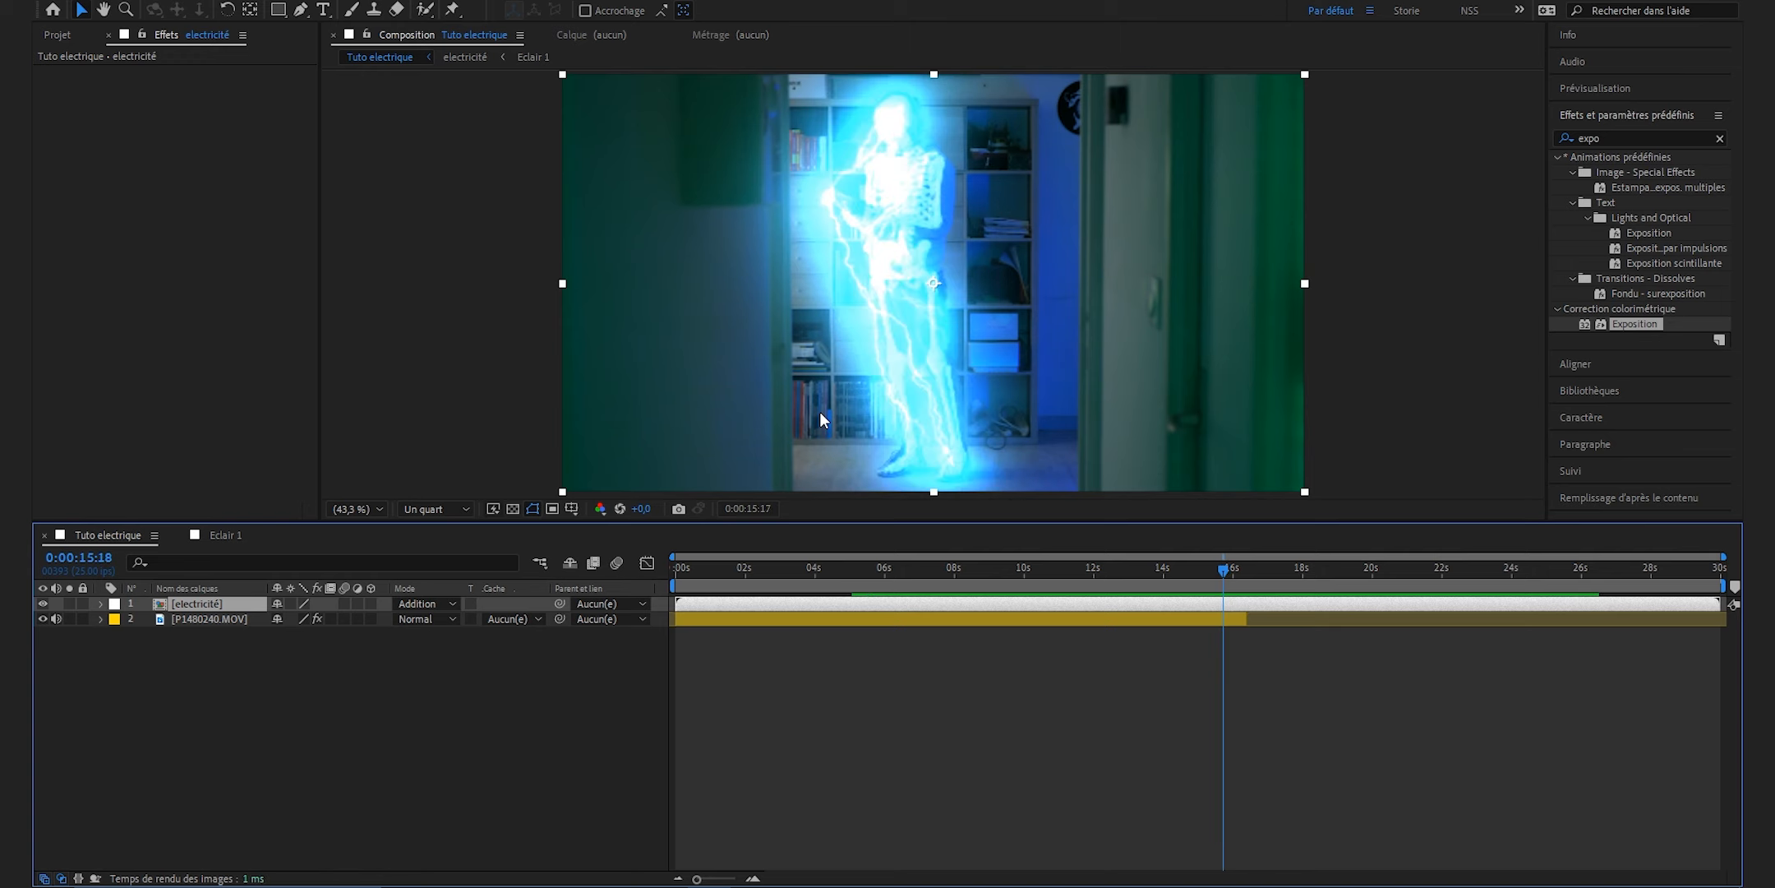
key(Page_Up)
key(Page_Up)
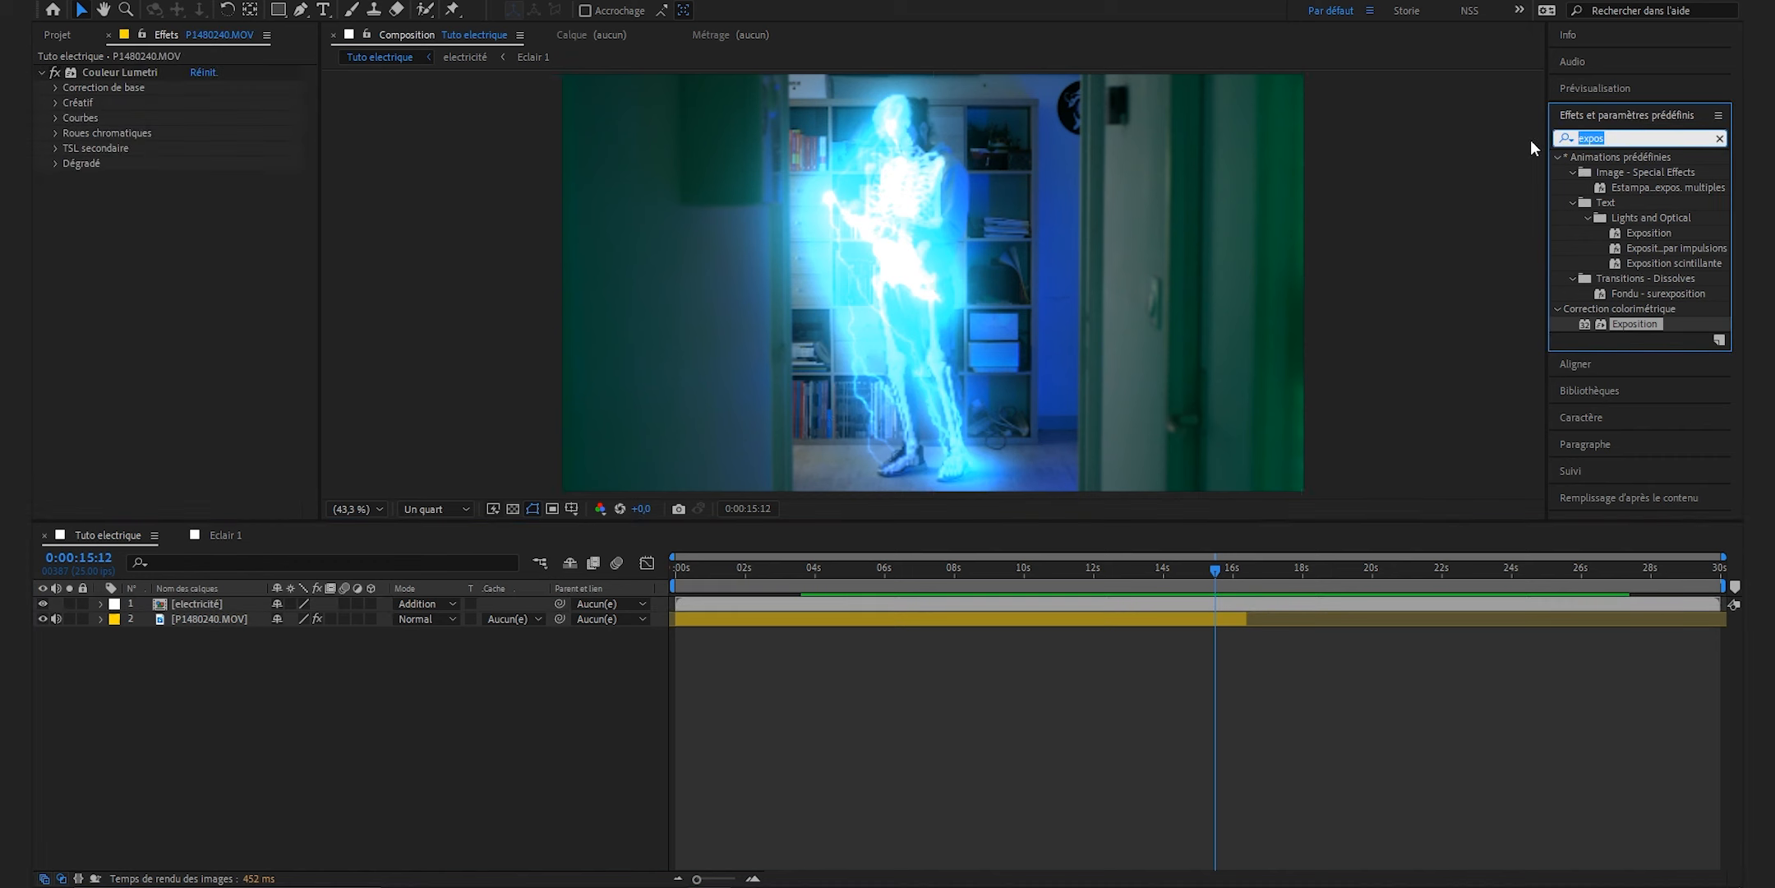
Add a second Couleur Lumetri effect to the P1480240.MOV footage layer.
text(couleur)
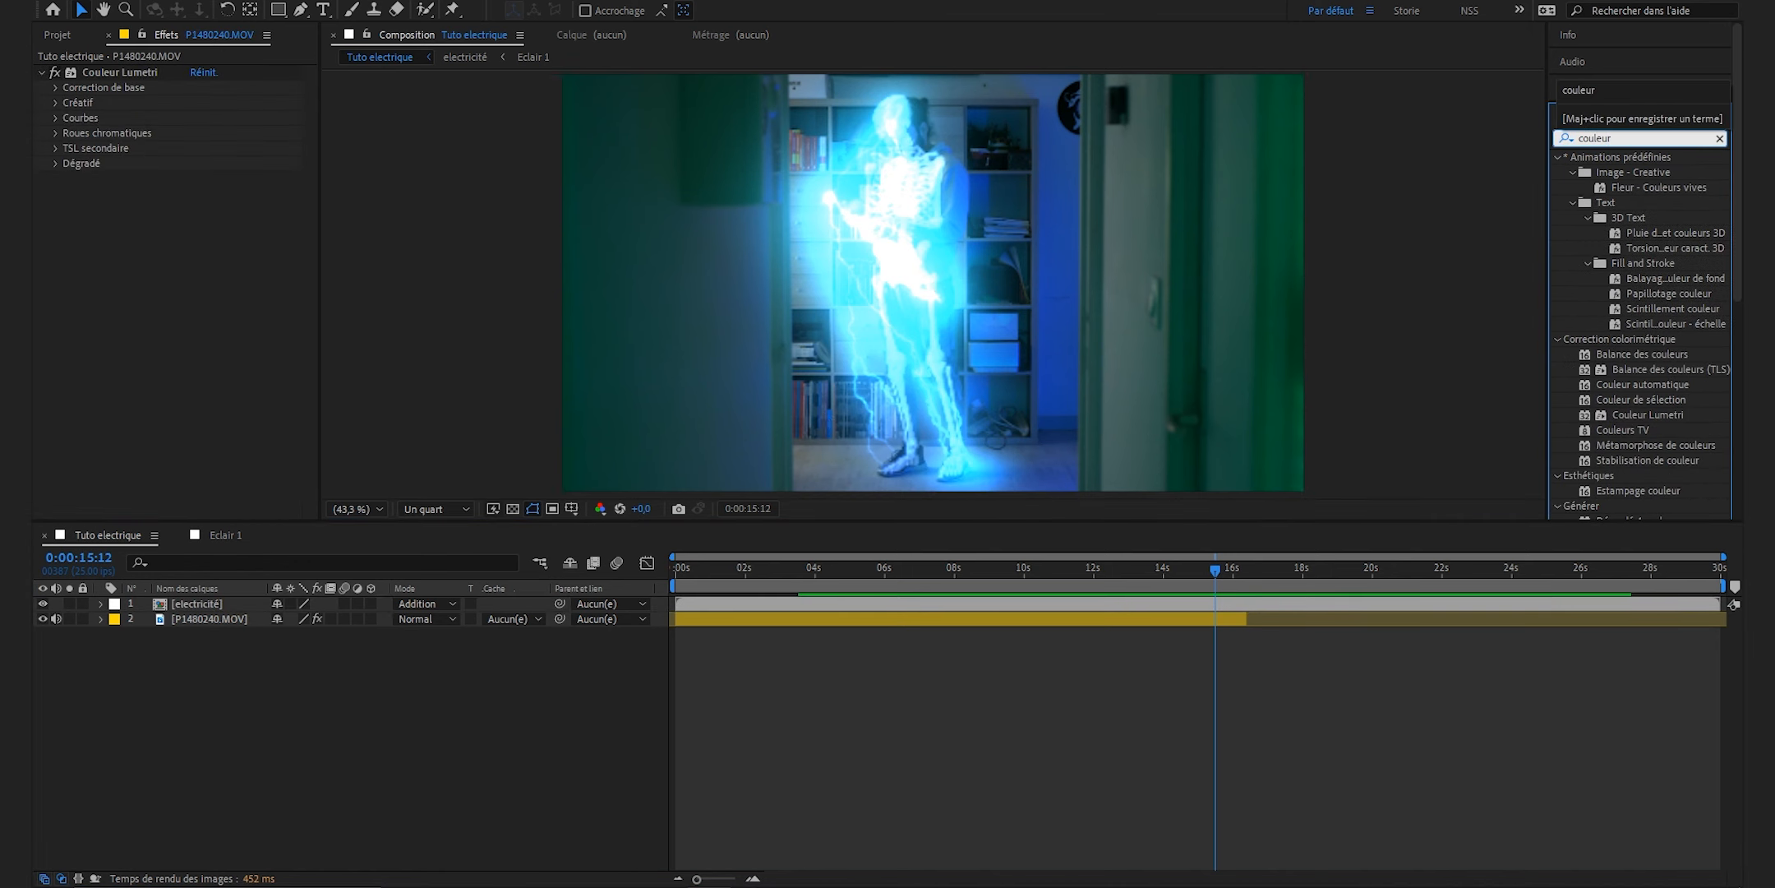
scroll(1627, 361, down, 2)
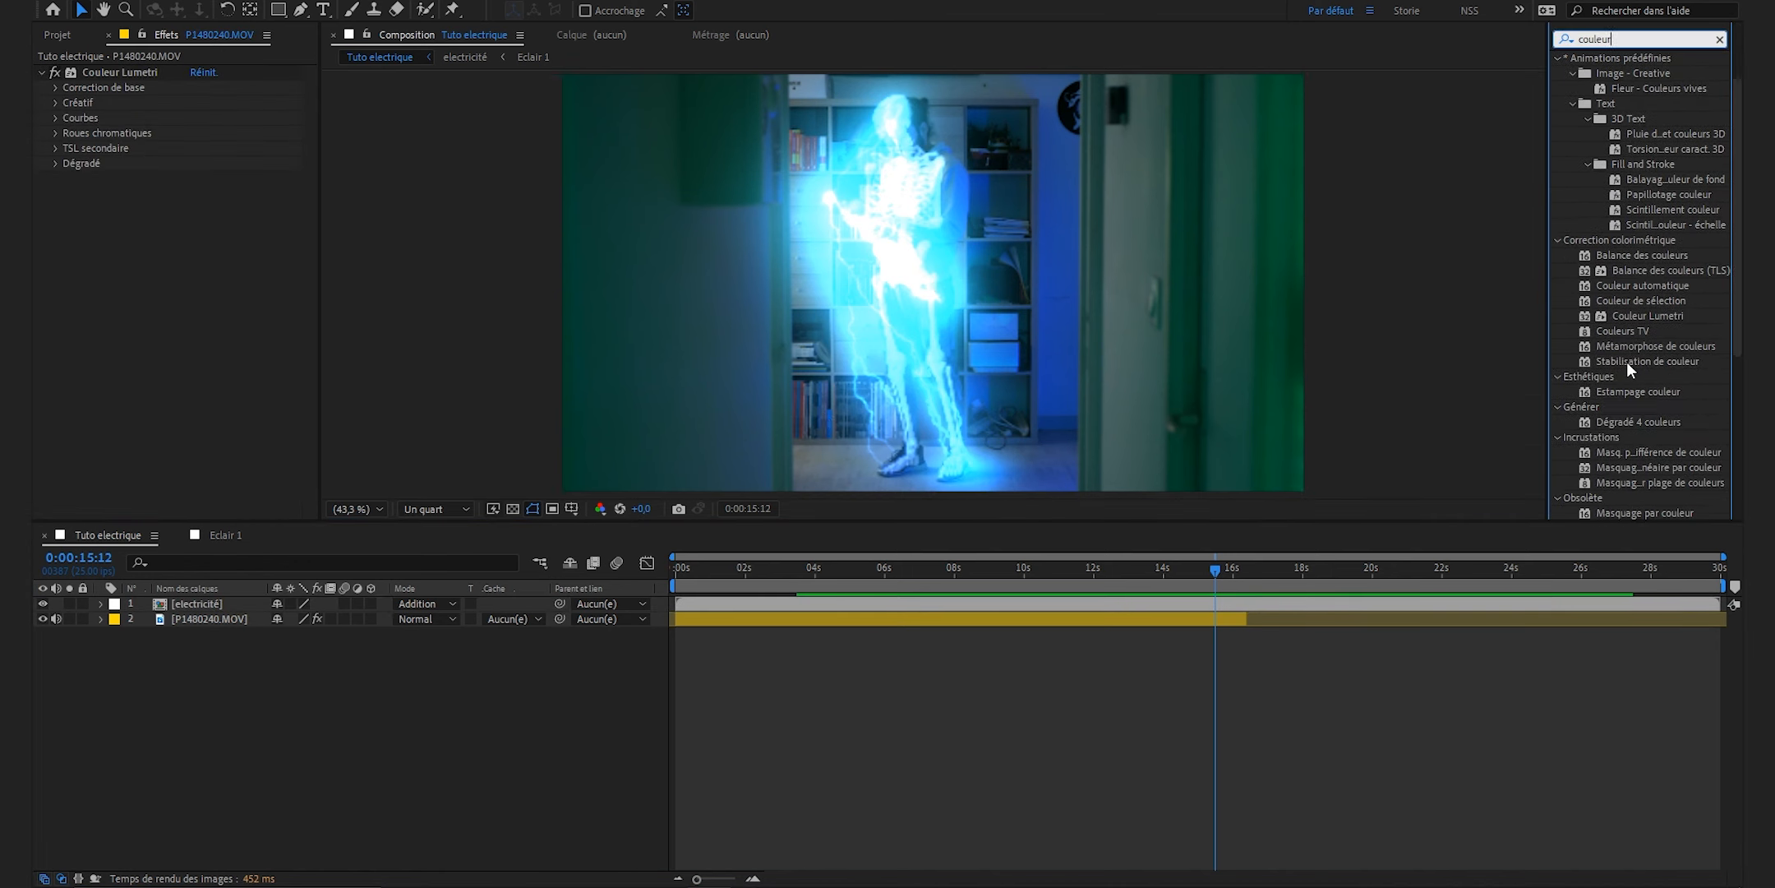
drag(1638, 312, 996, 618)
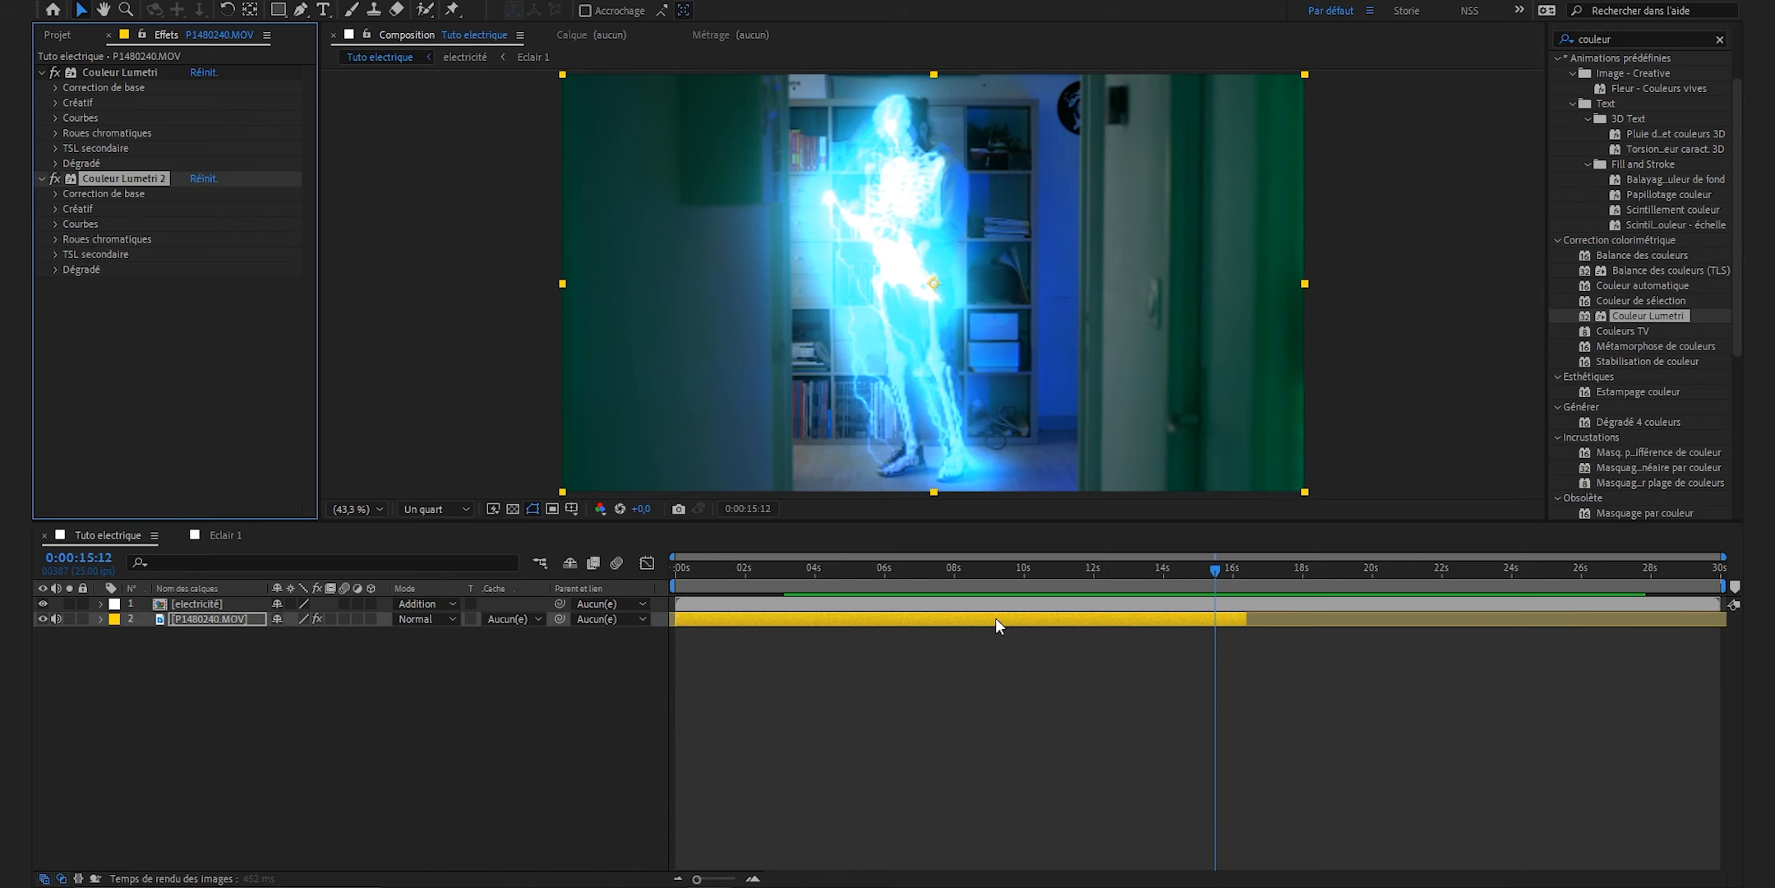
Keyframe the new Couleur Lumetri's Exposition to 7 and Noirs to 150 at 0:00:15:16 for a white flash.
click(54, 194)
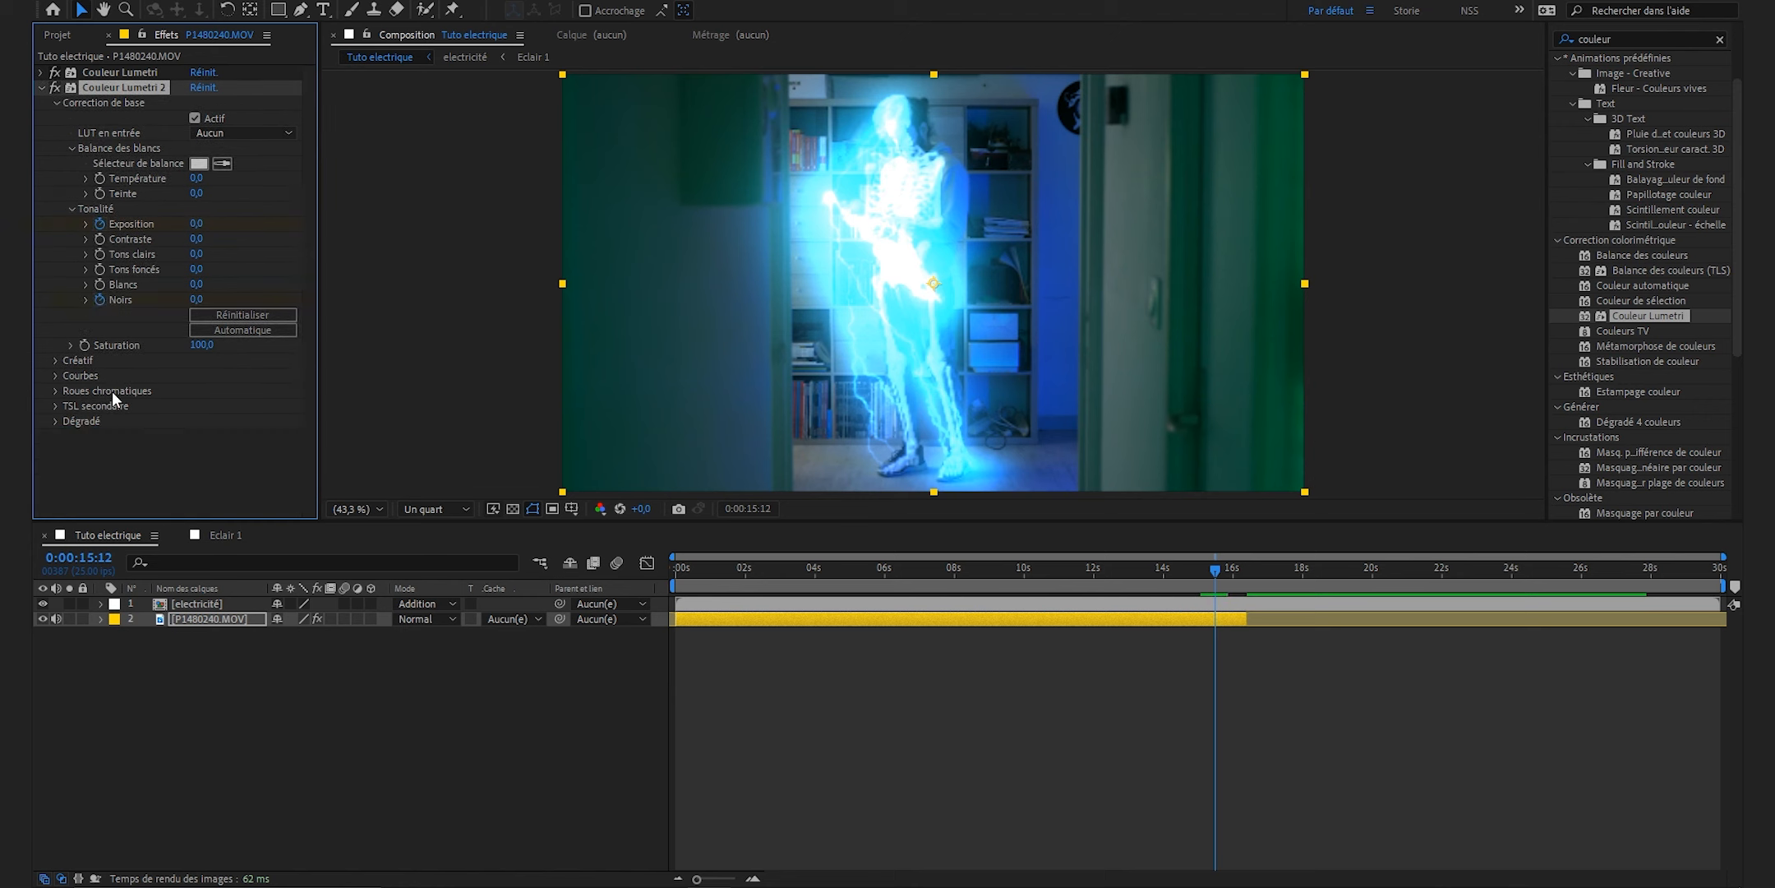
drag(197, 224, 526, 220)
drag(199, 301, 894, 325)
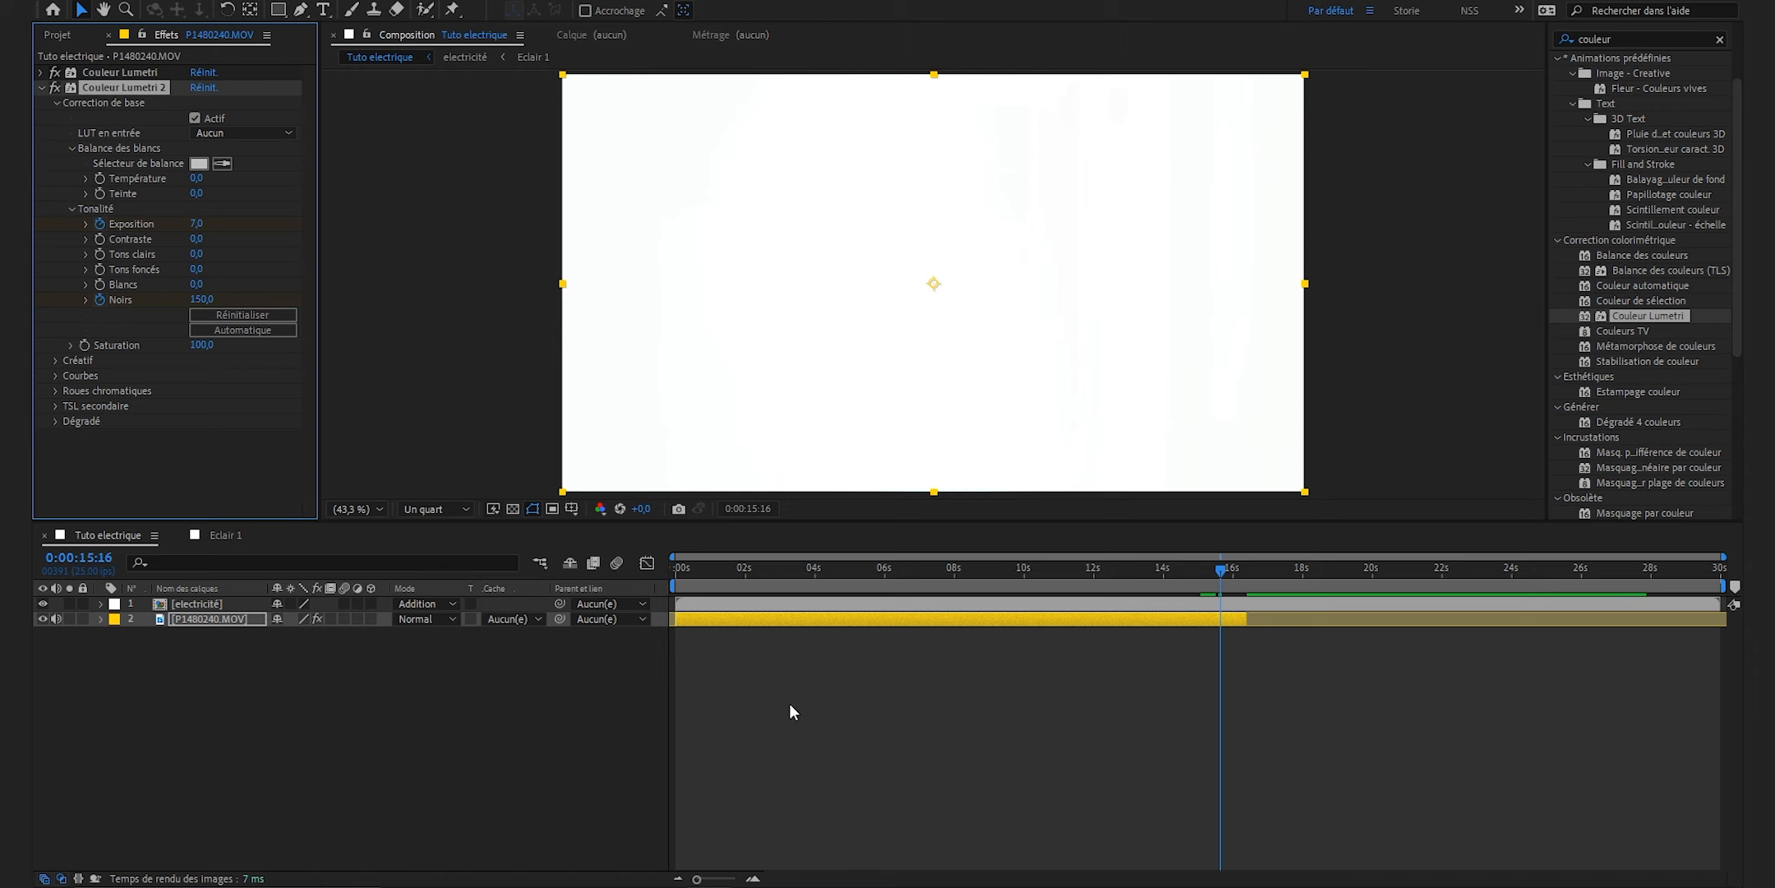
Reveal the footage layer's keyframes and set Exposition and Noirs of the second Couleur Lumetri to 0 at 0:00:15:18.
key(u)
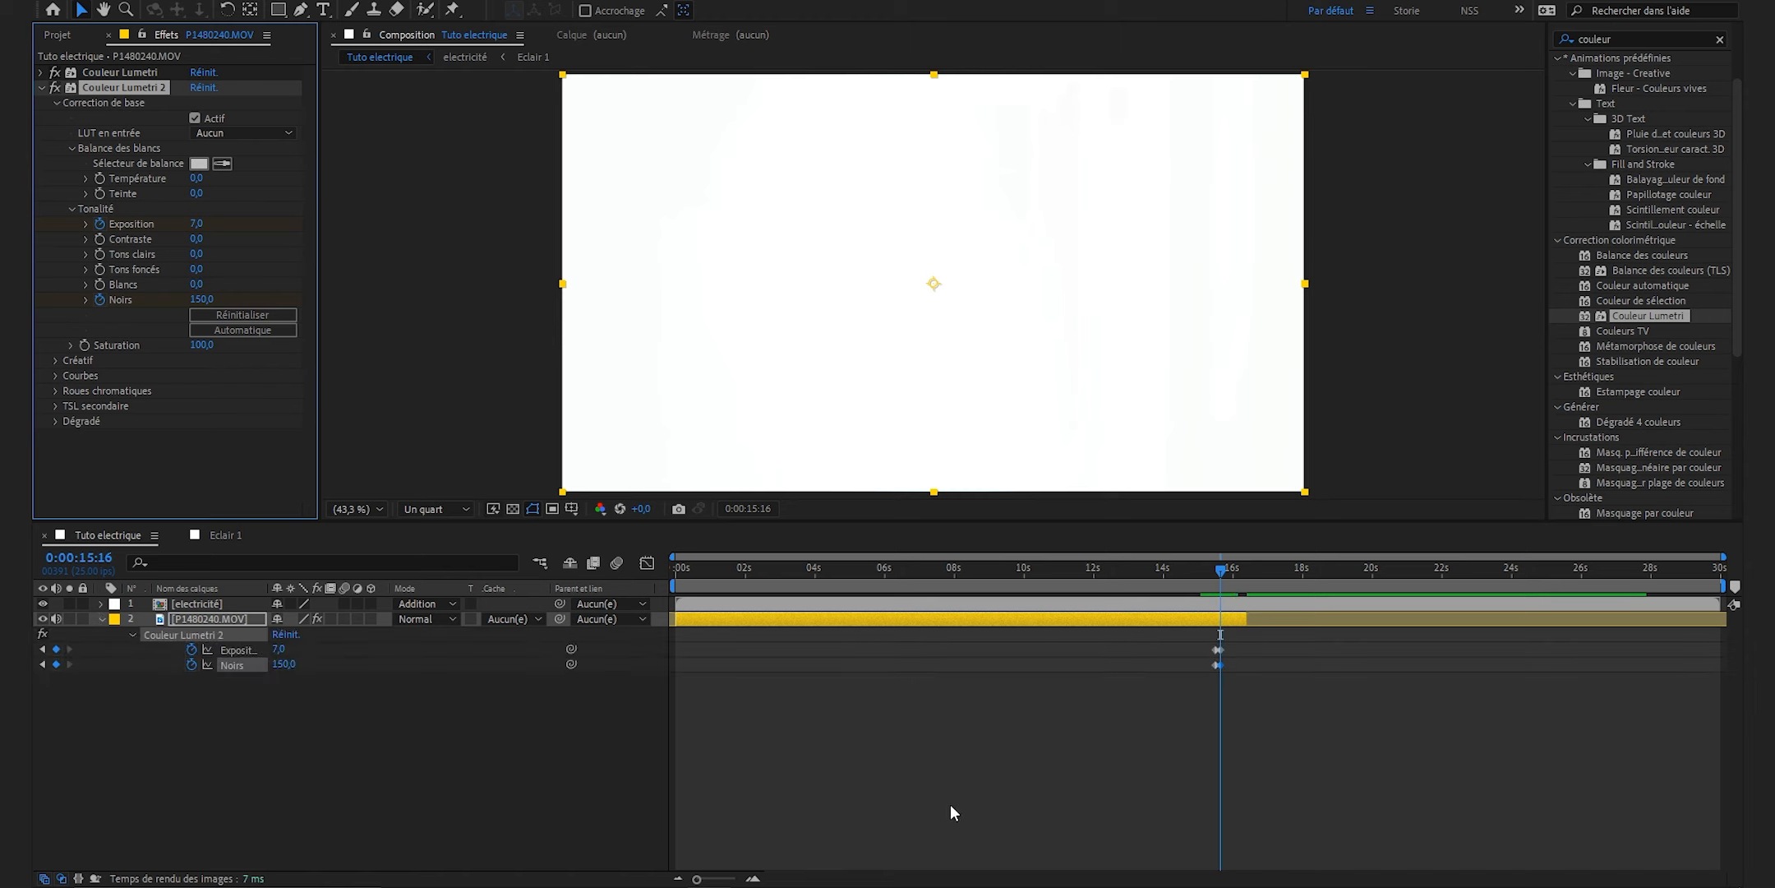
drag(697, 880, 733, 886)
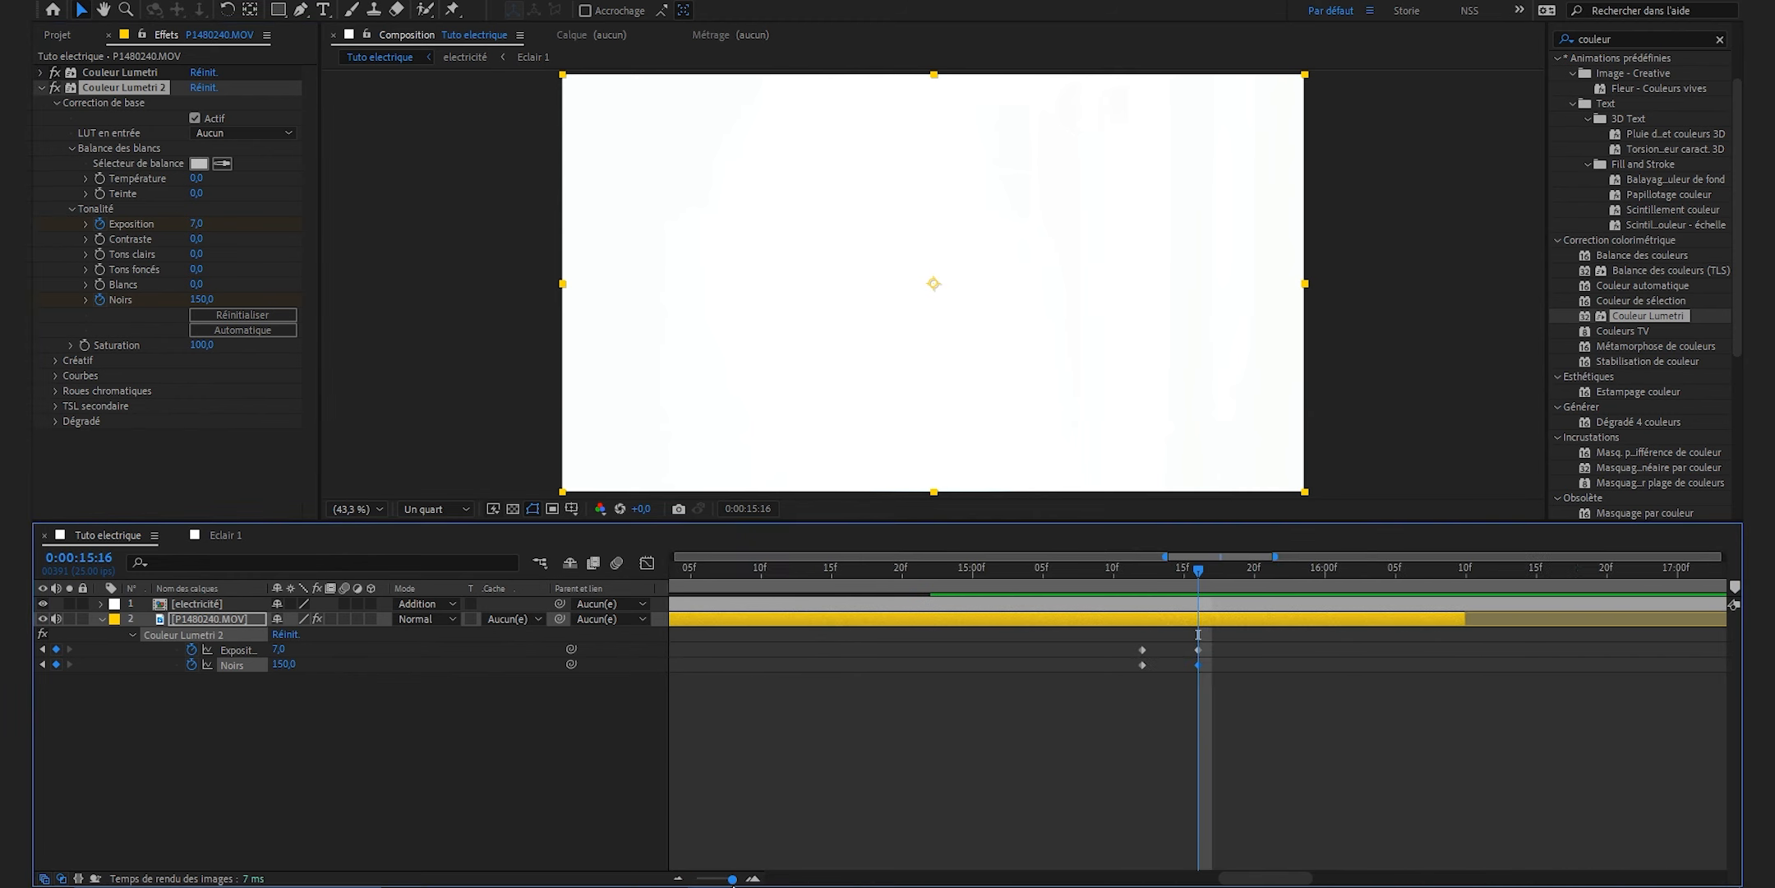
key(Page_Down)
key(Page_Down)
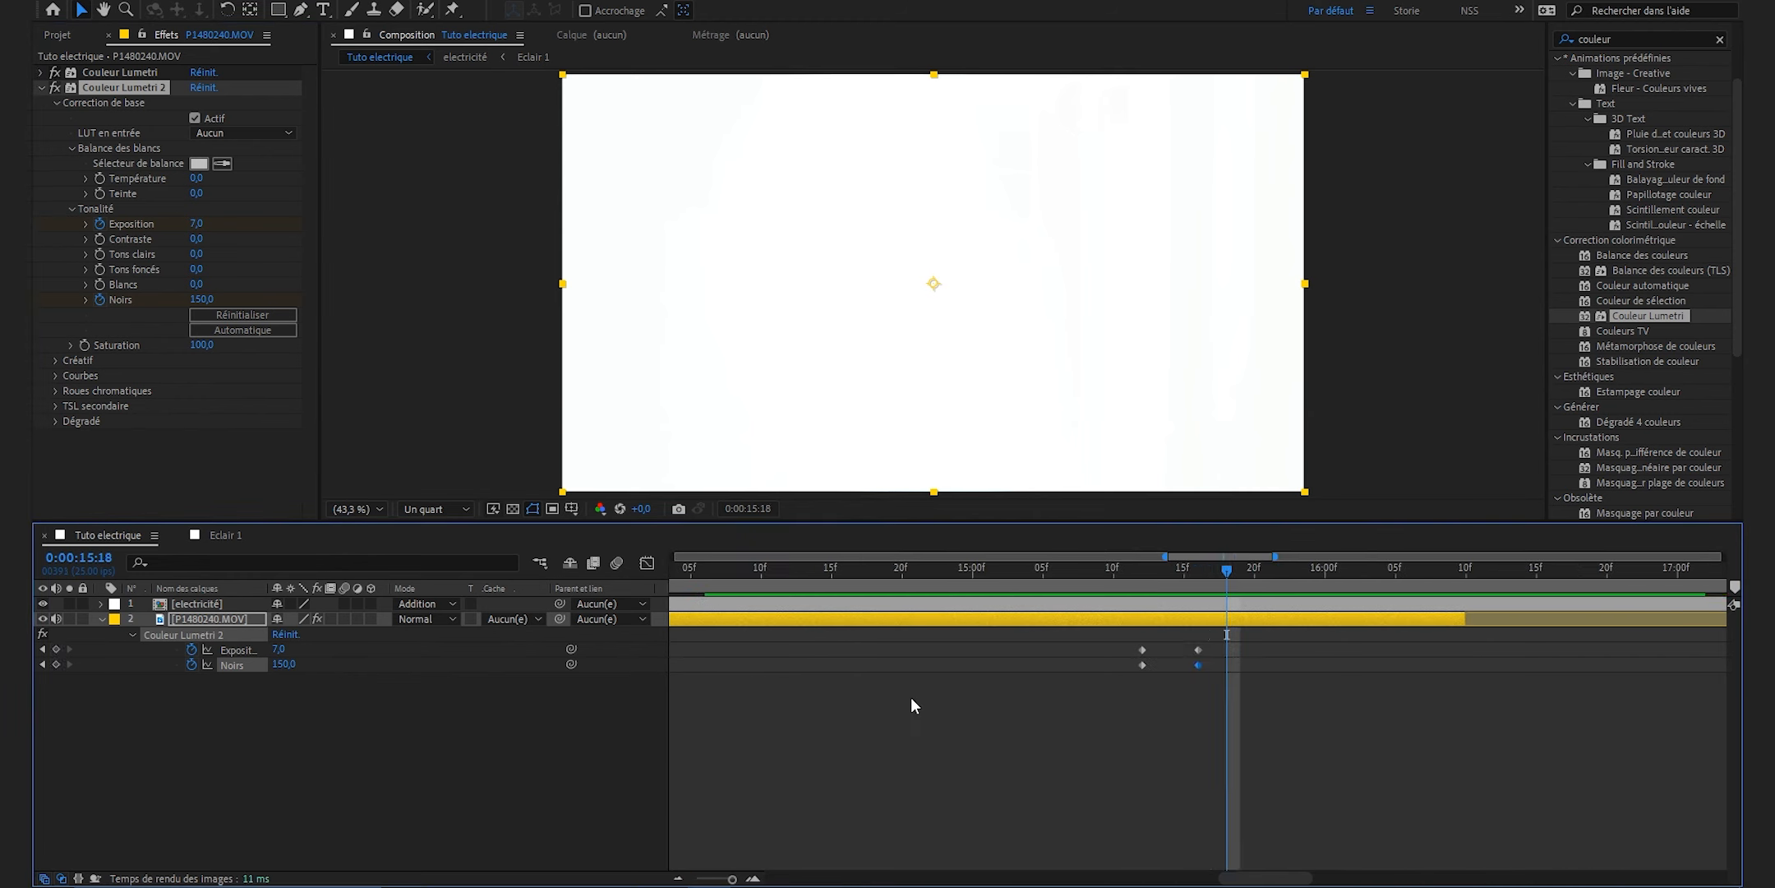
click(194, 223)
text(0)
key(Return)
click(201, 298)
text(0)
click(916, 760)
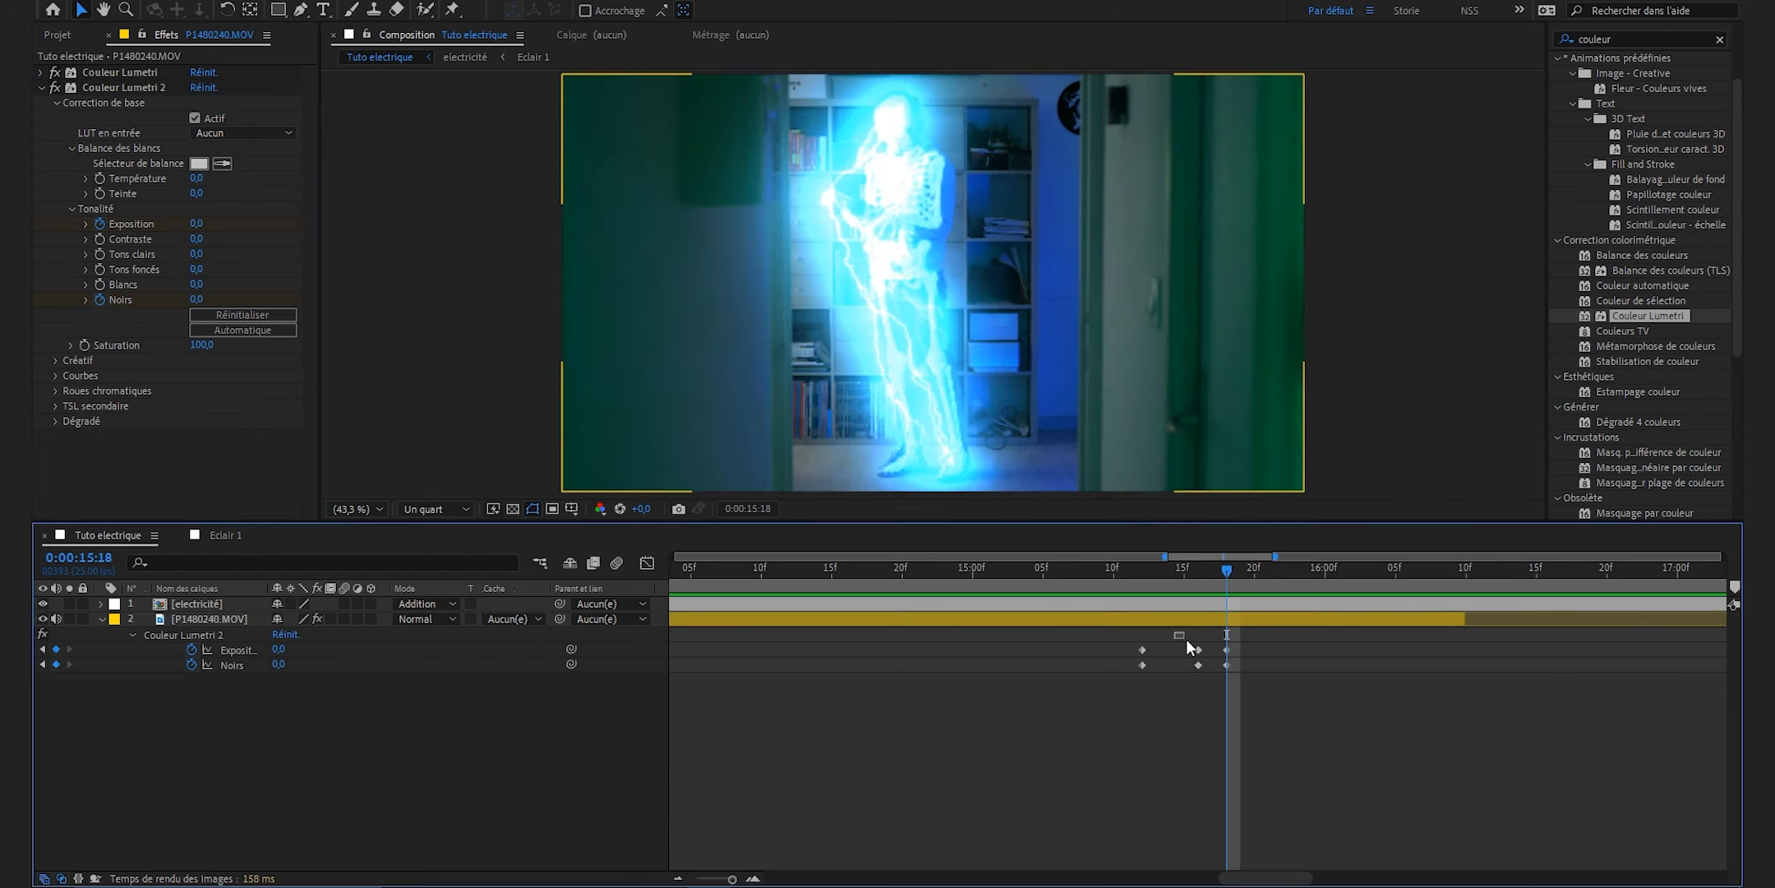
Convert the Exposition and Noirs keyframes at 0:00:15:16 and 0:00:15:18 to hold keyframes.
drag(1190, 647, 1245, 670)
right_click(1224, 664)
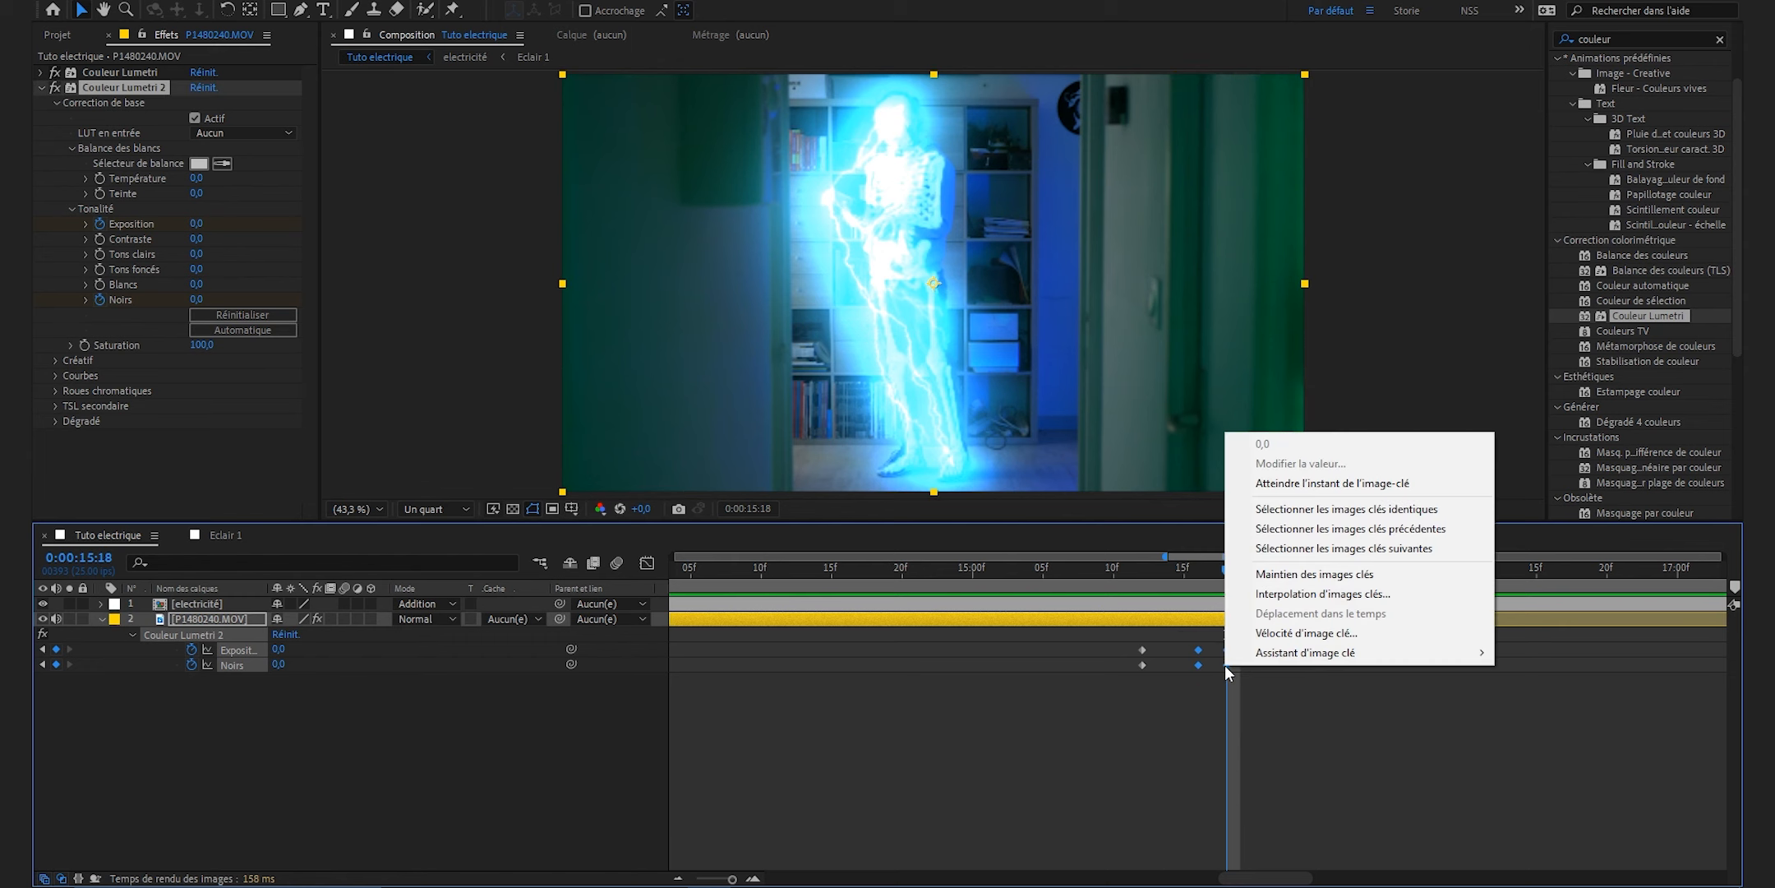
click(1326, 578)
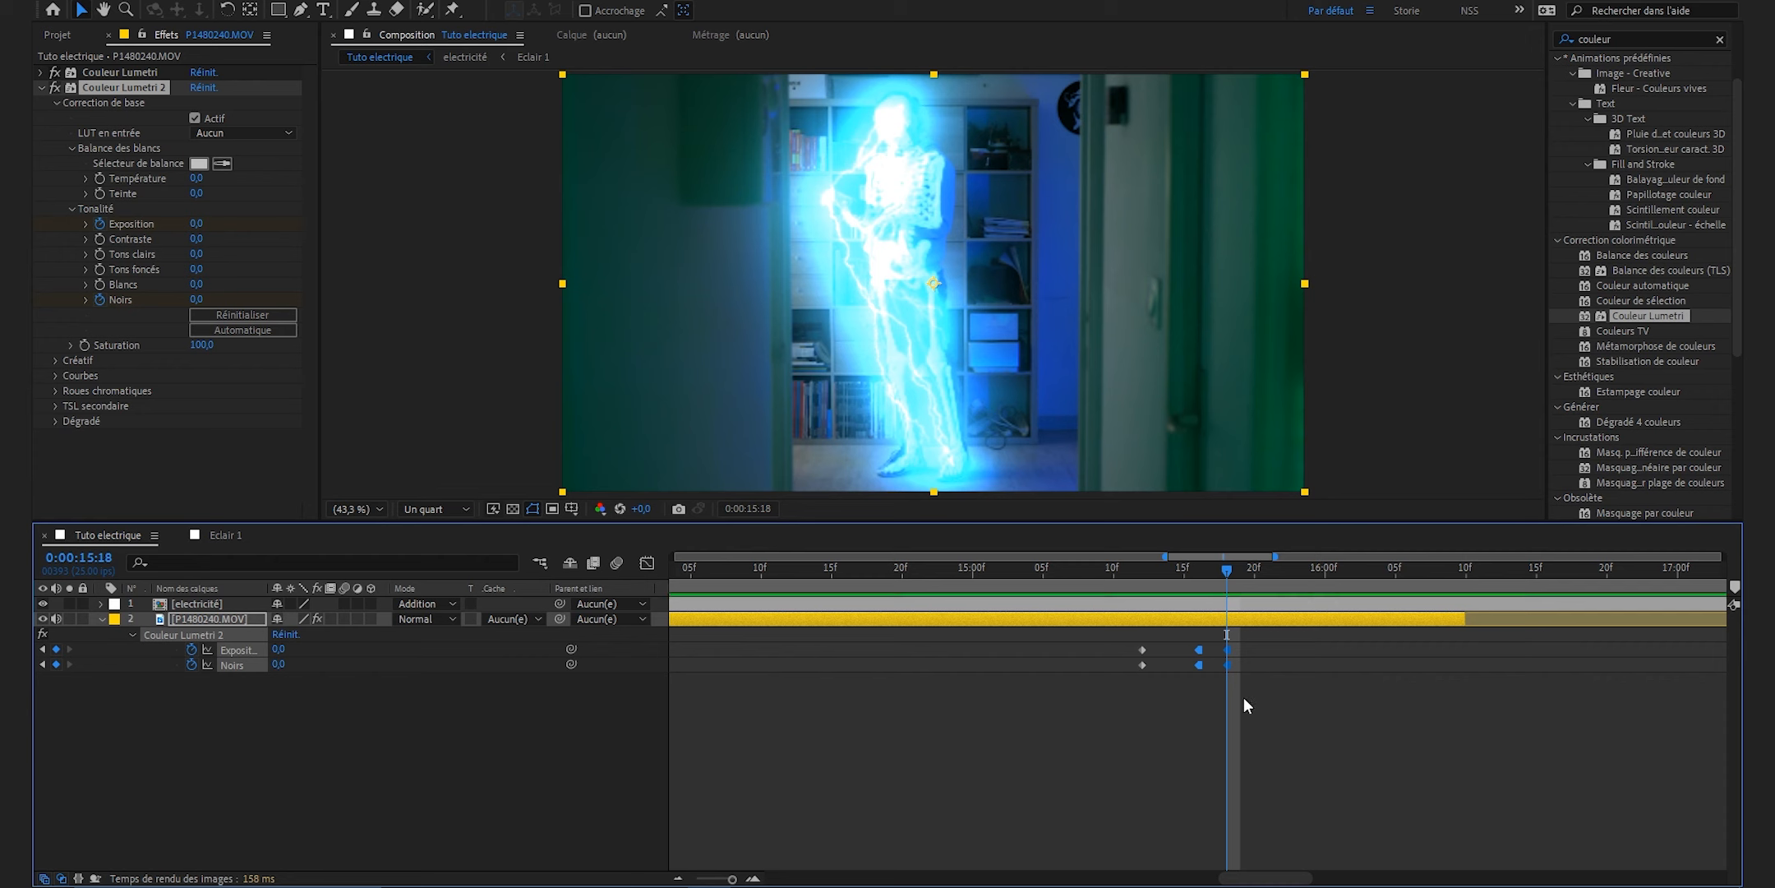
click(1303, 749)
Trim the electricité layer to run from 0:00:15:18 to 0:00:16:10 by splitting it and deleting the outer parts.
drag(1033, 573, 1251, 604)
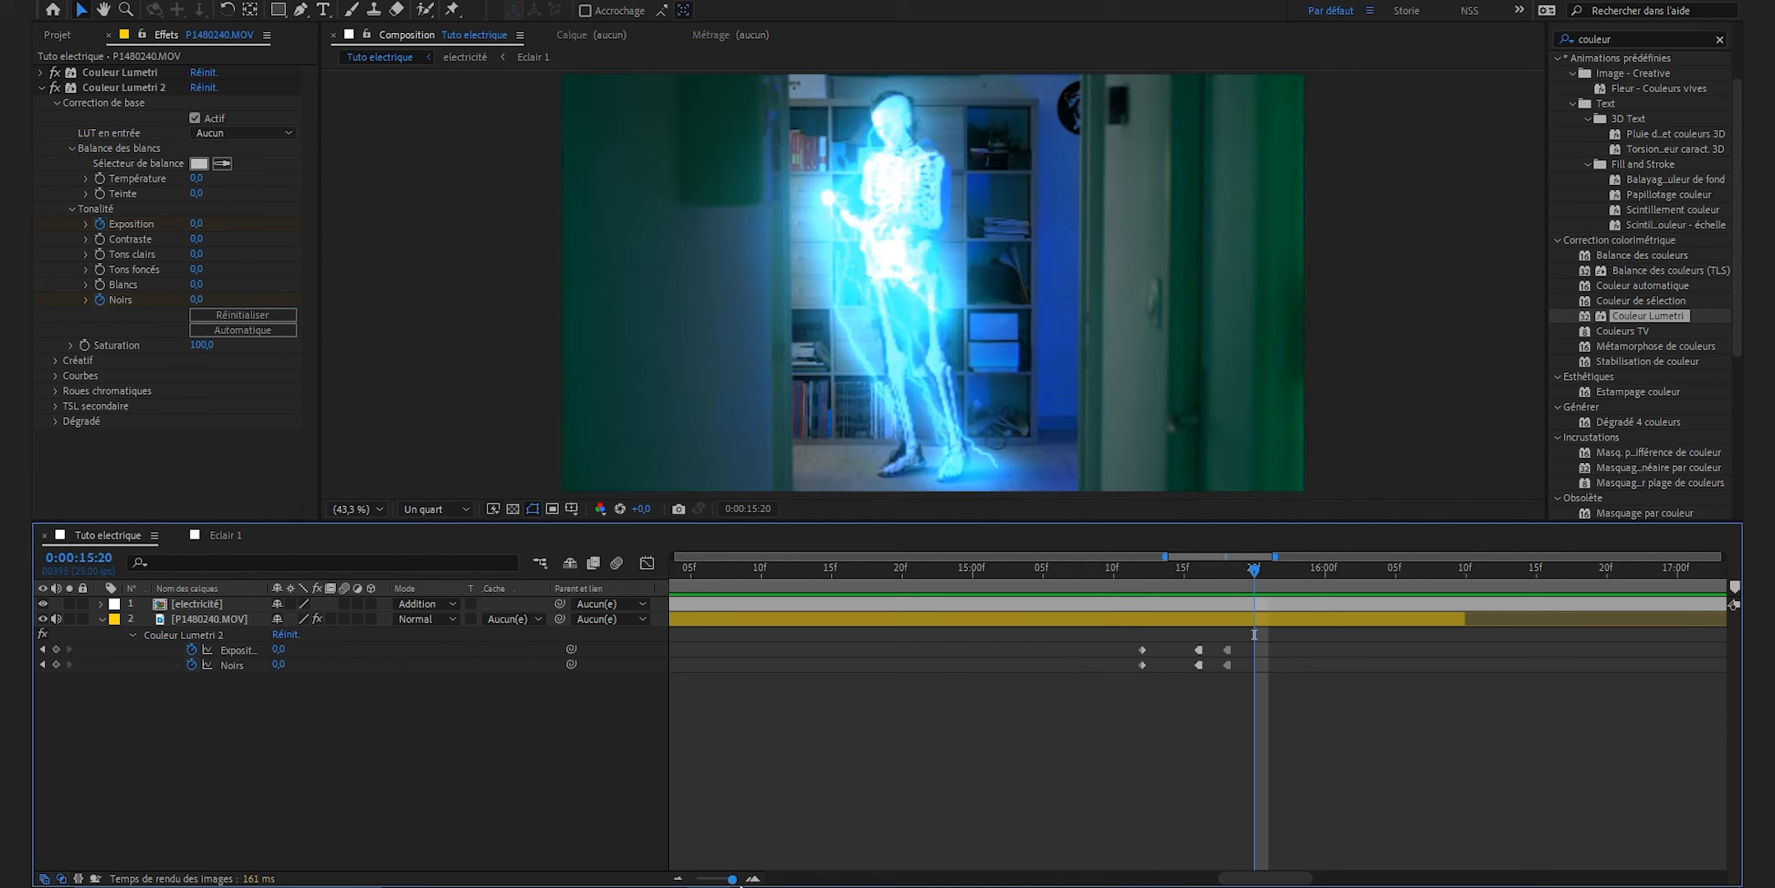
drag(734, 883, 733, 884)
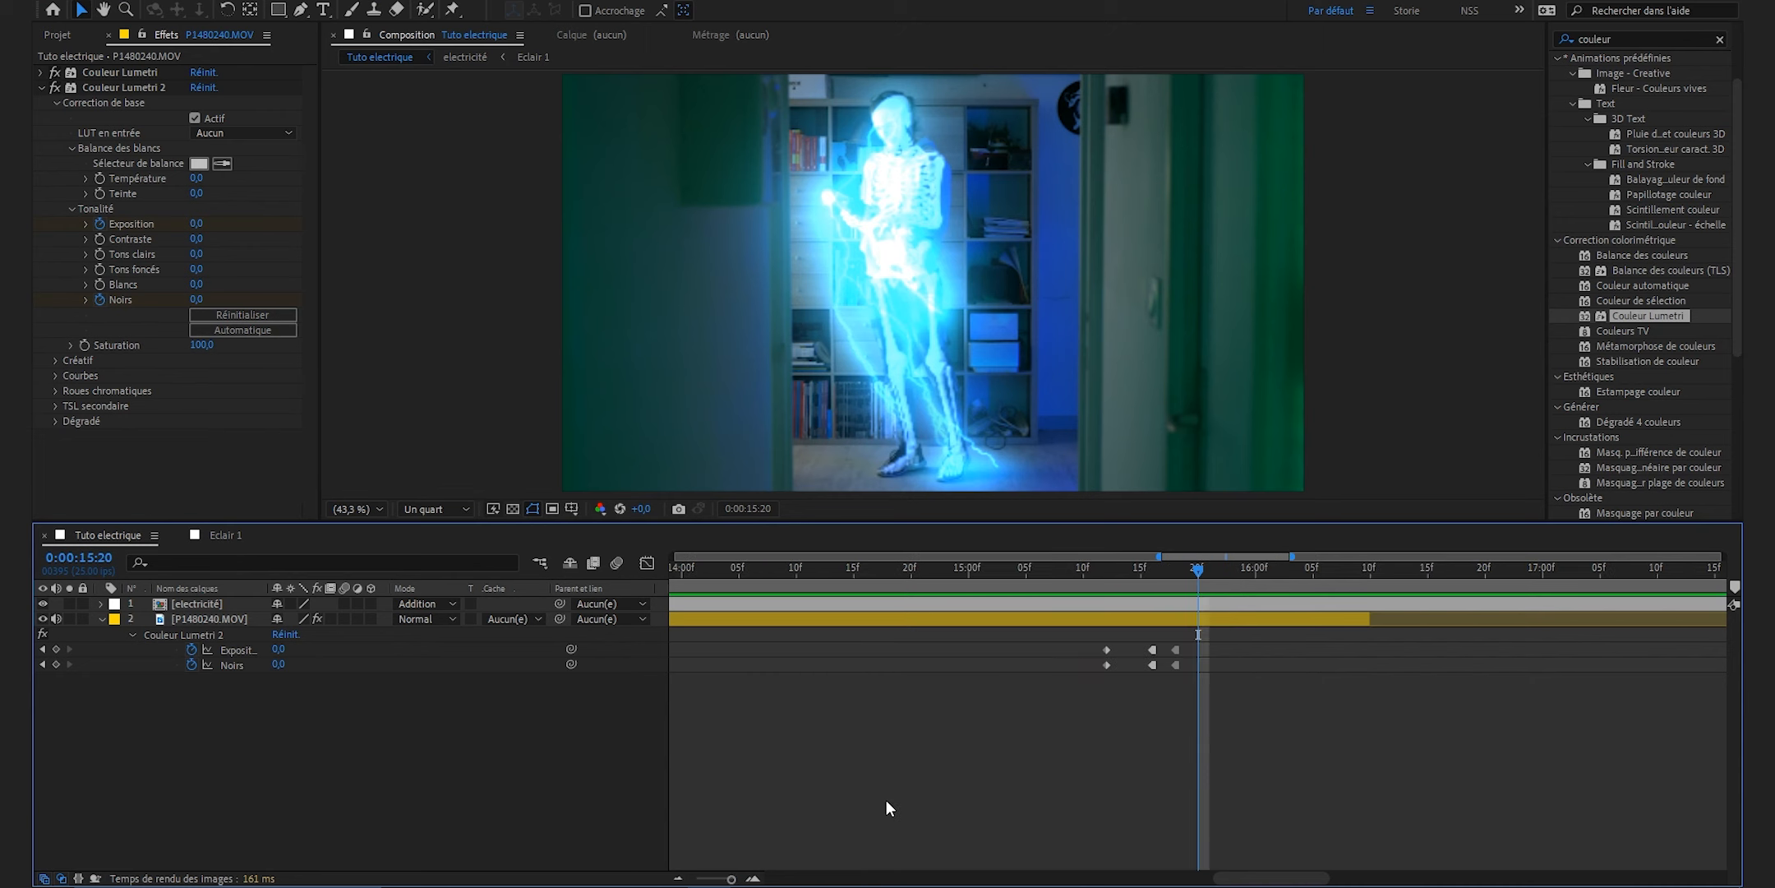
key(j)
key(j)
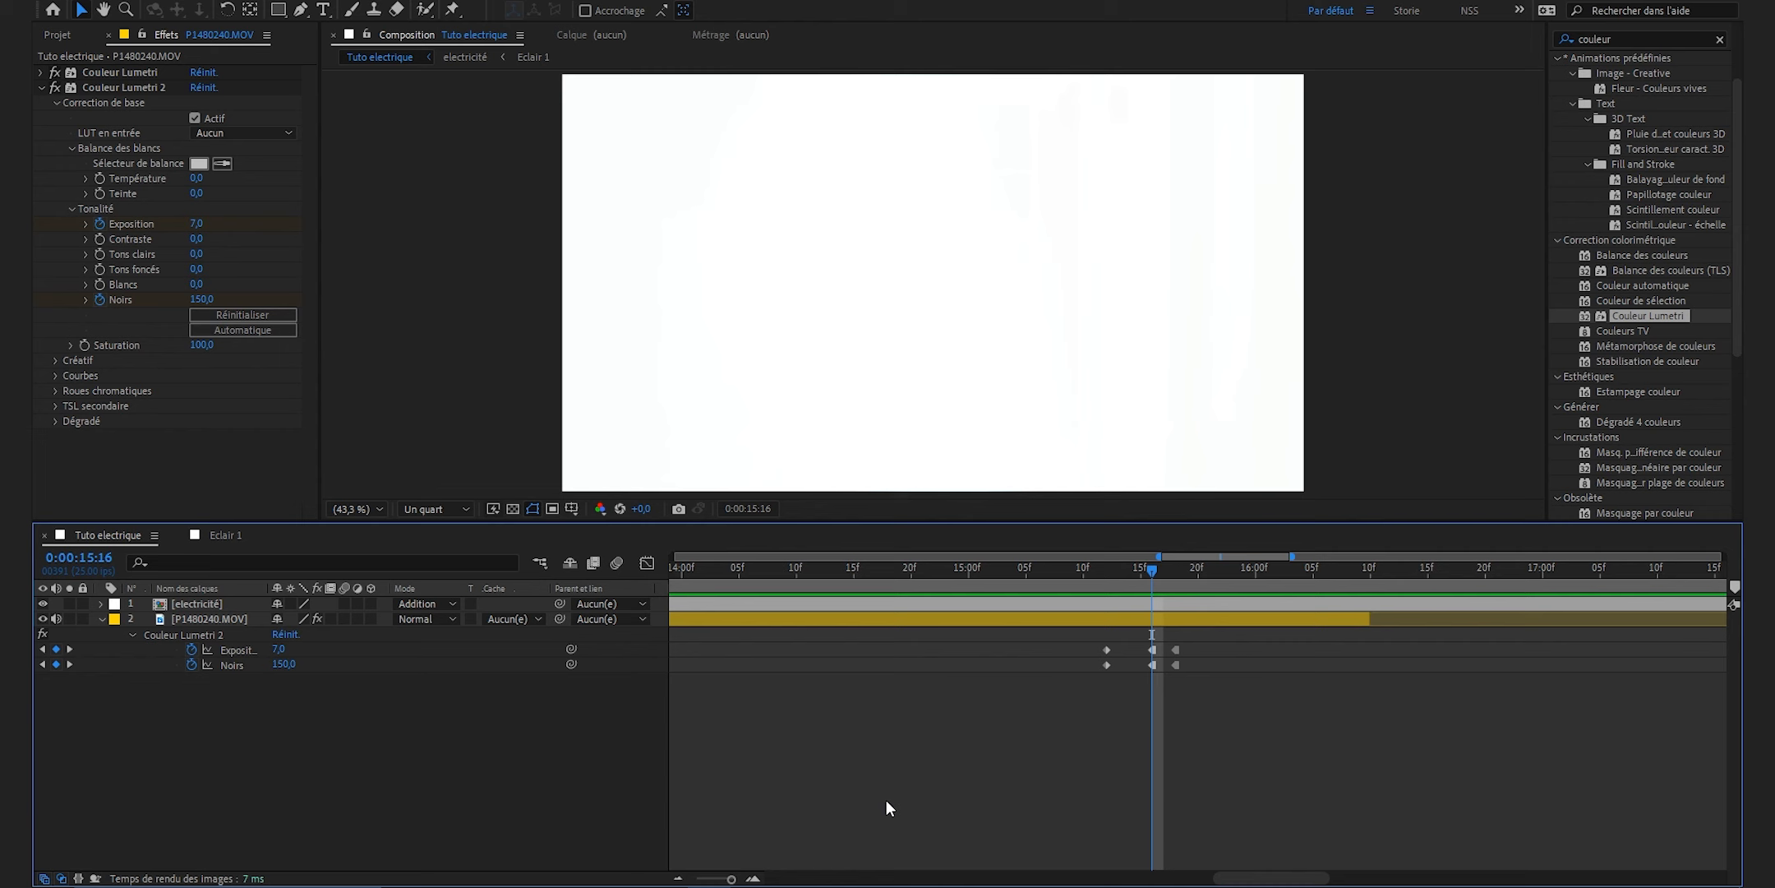
key(k)
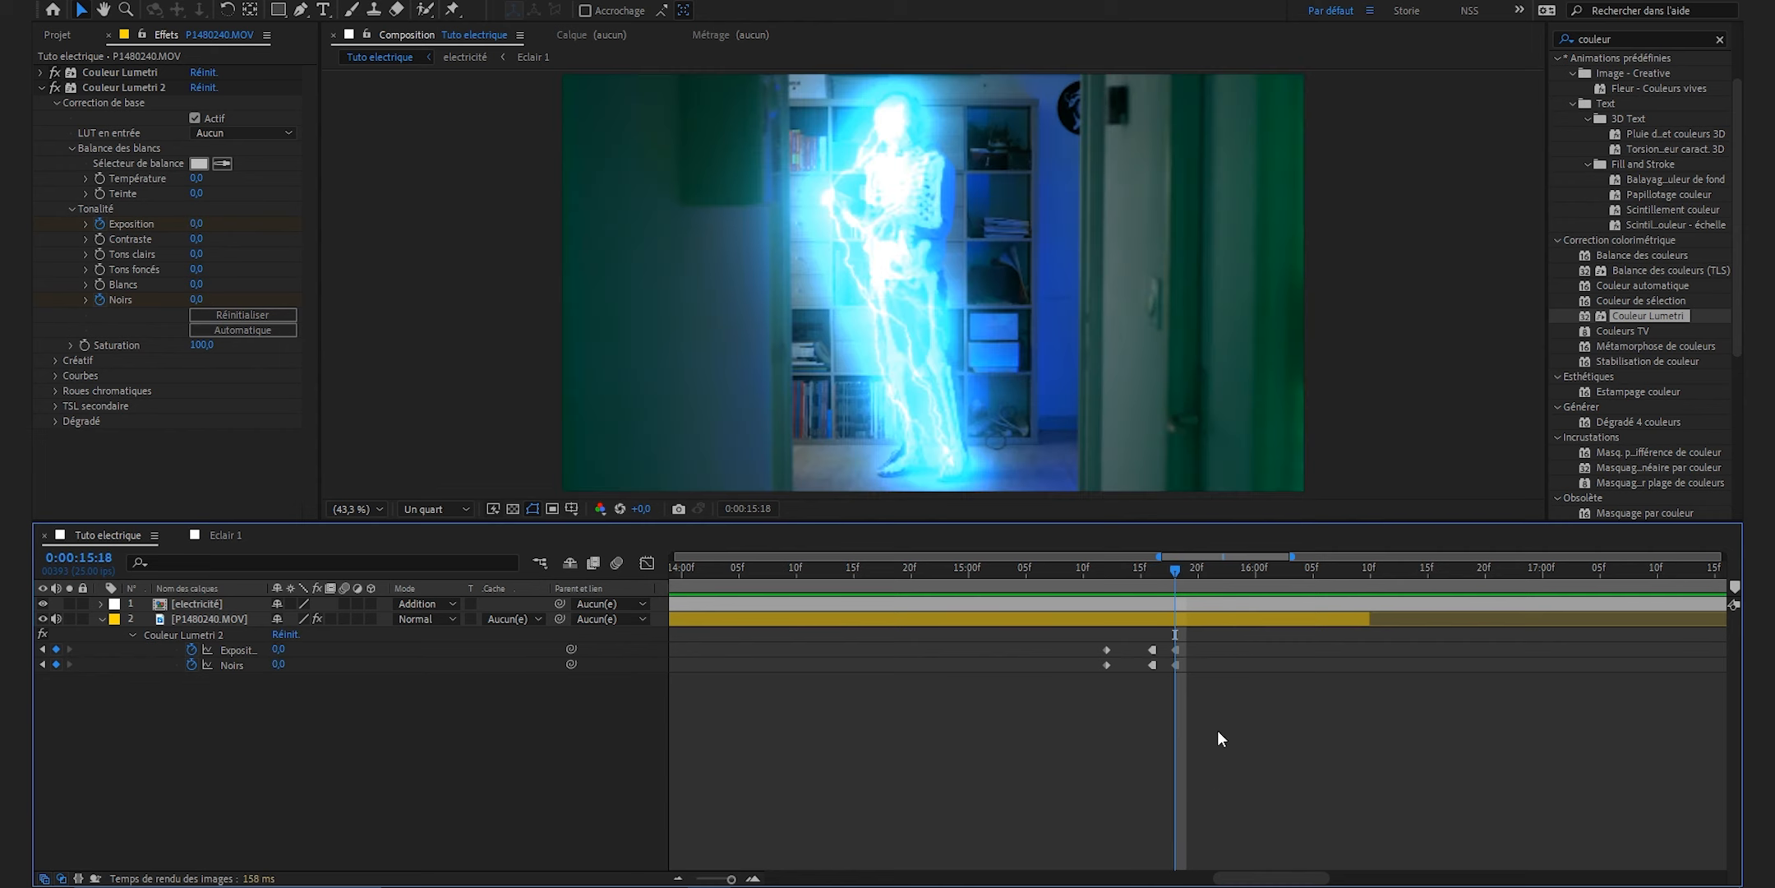
click(1192, 603)
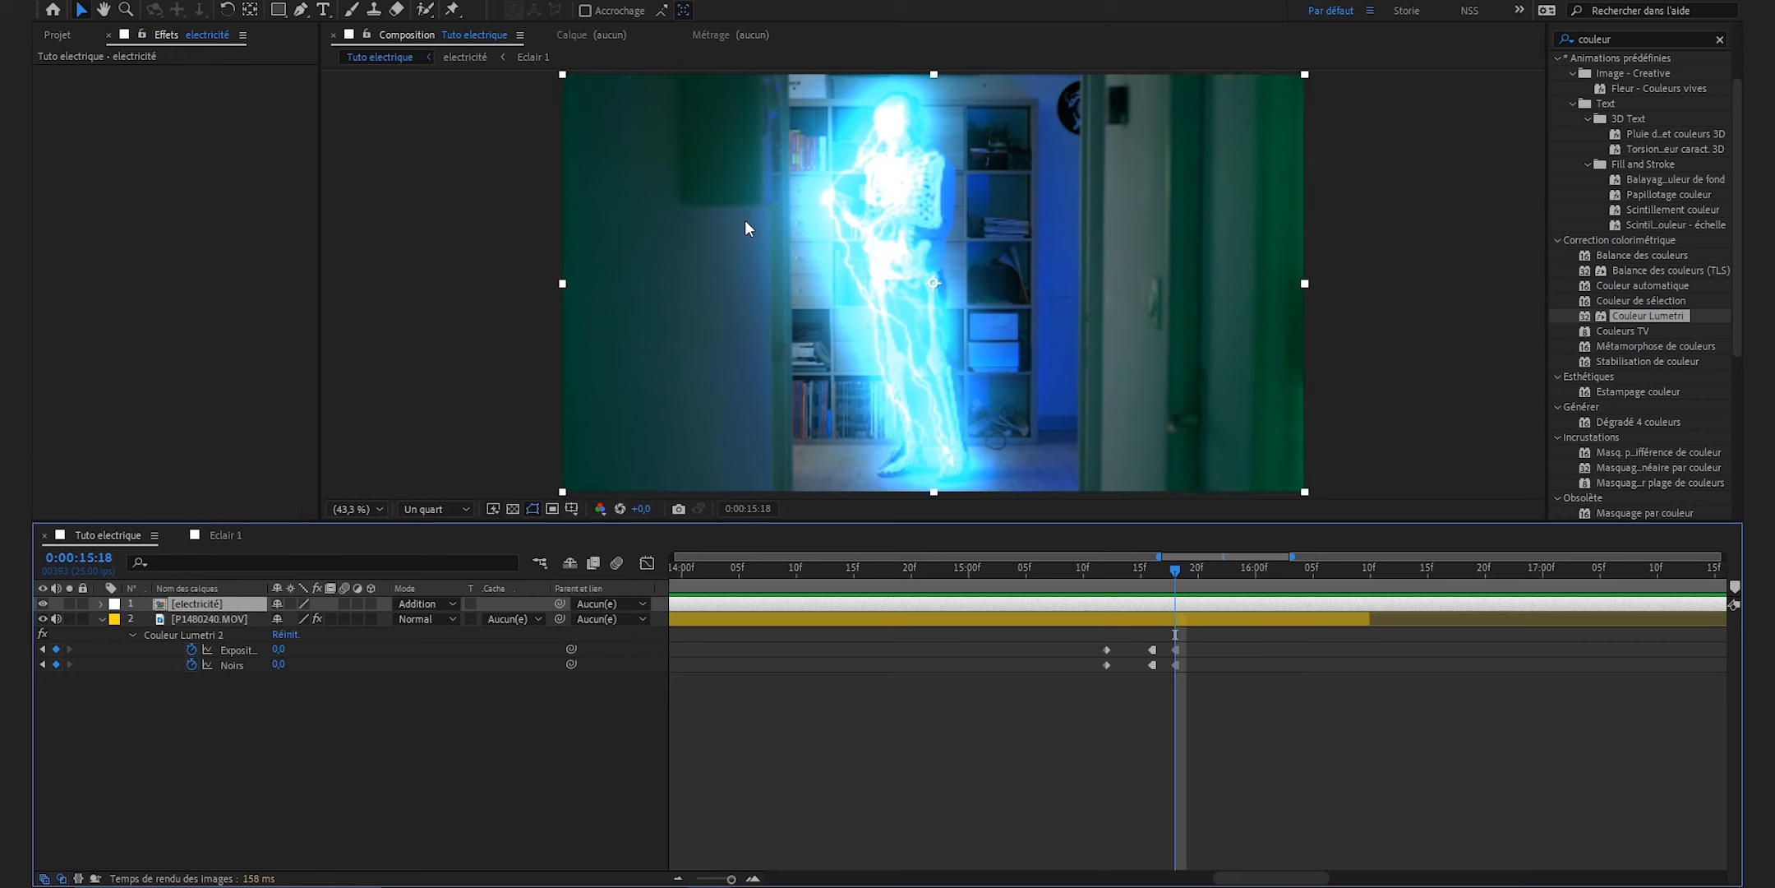
key(ctrl+shift+d)
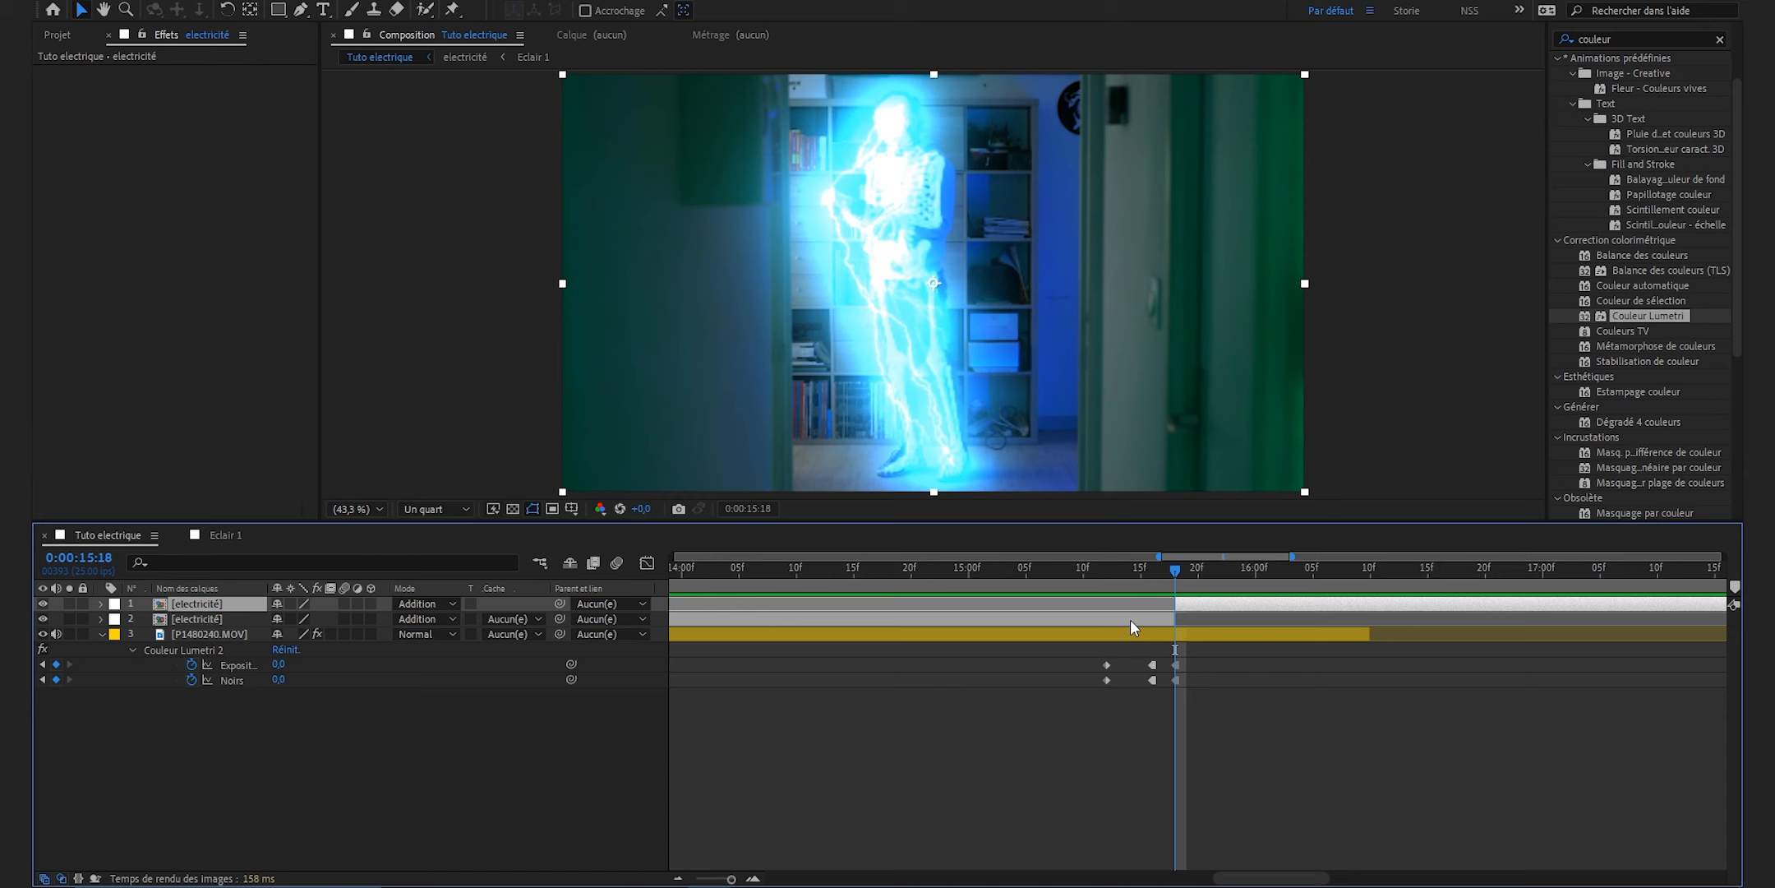
click(1131, 619)
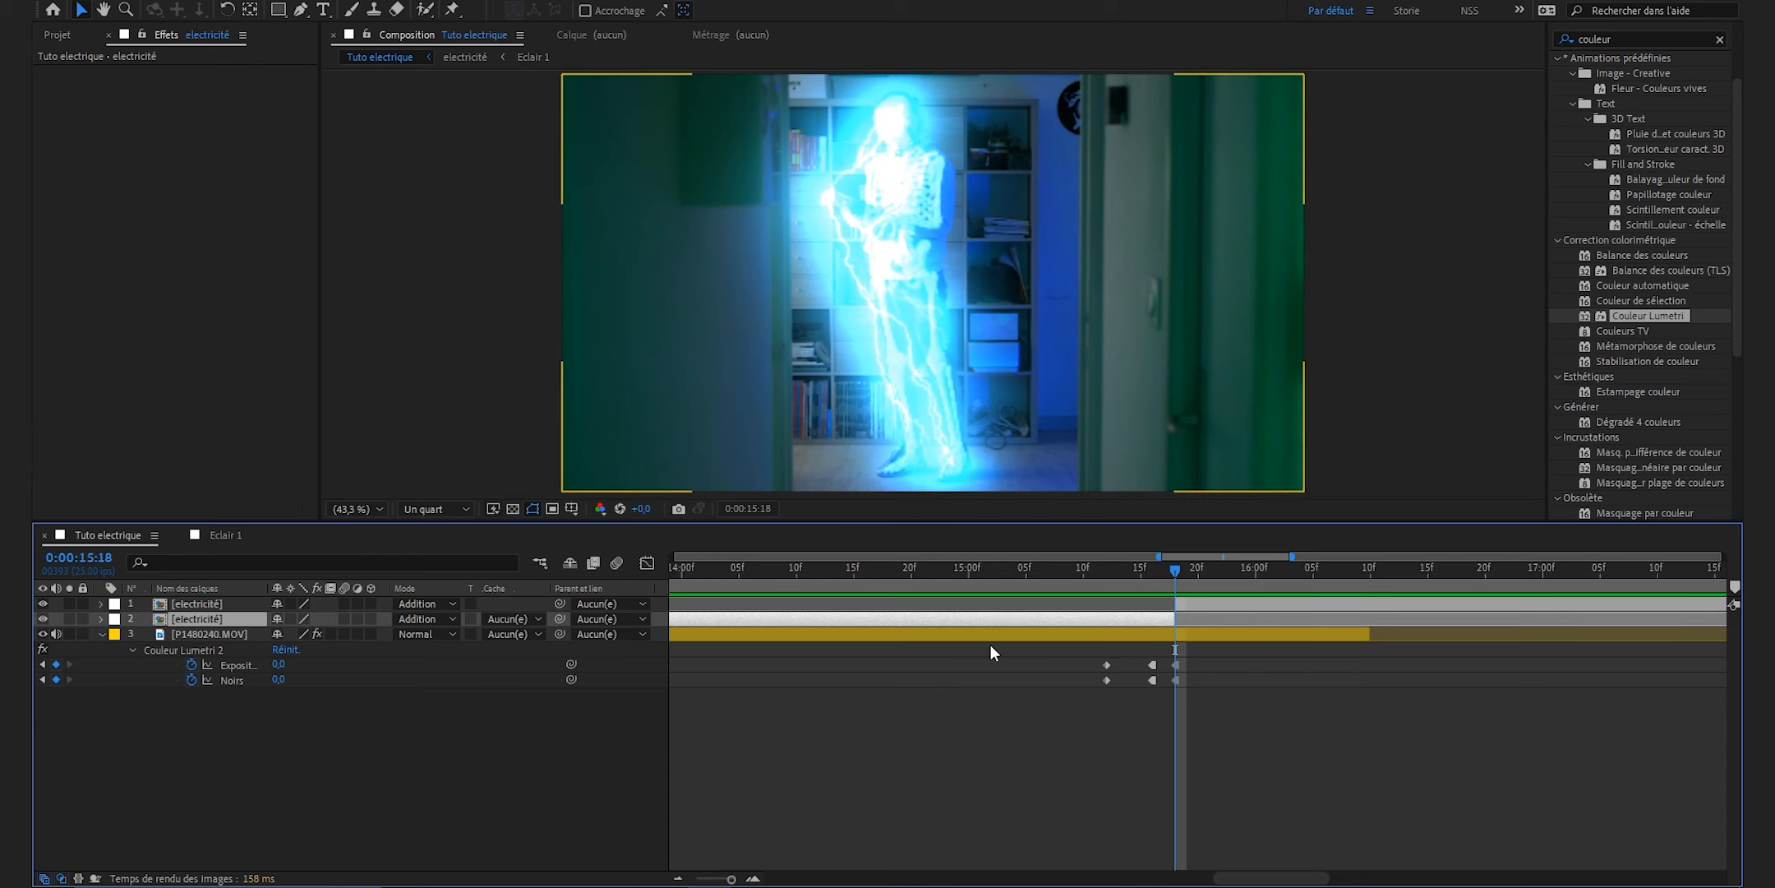
key(Delete)
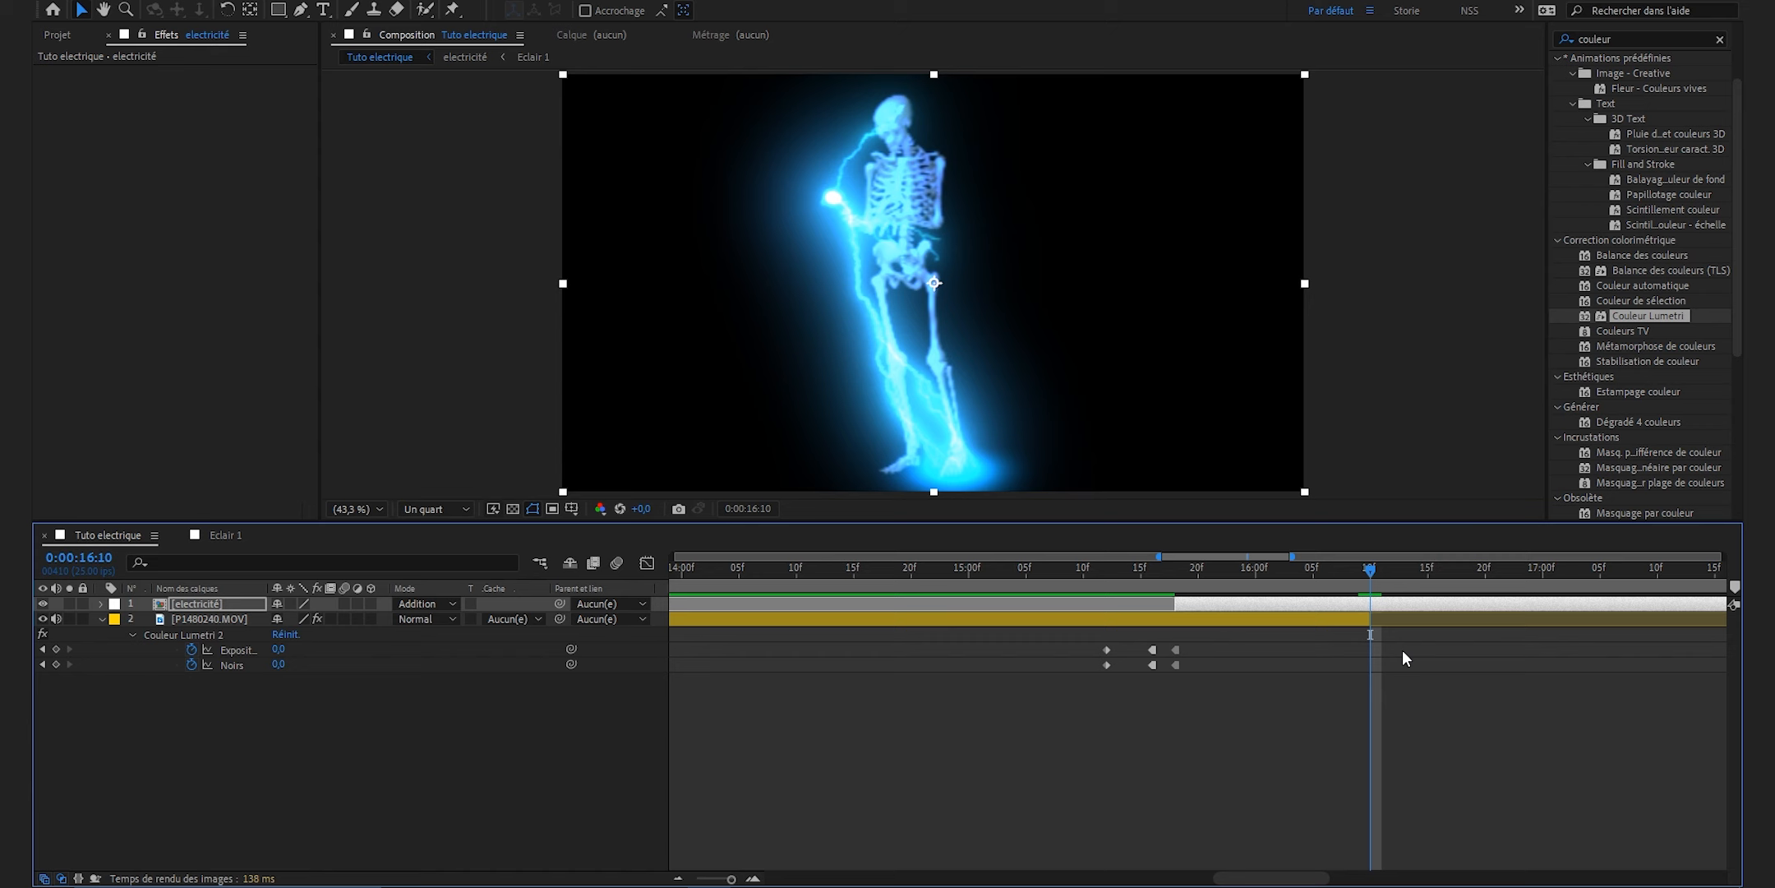
key(ctrl+shift+d)
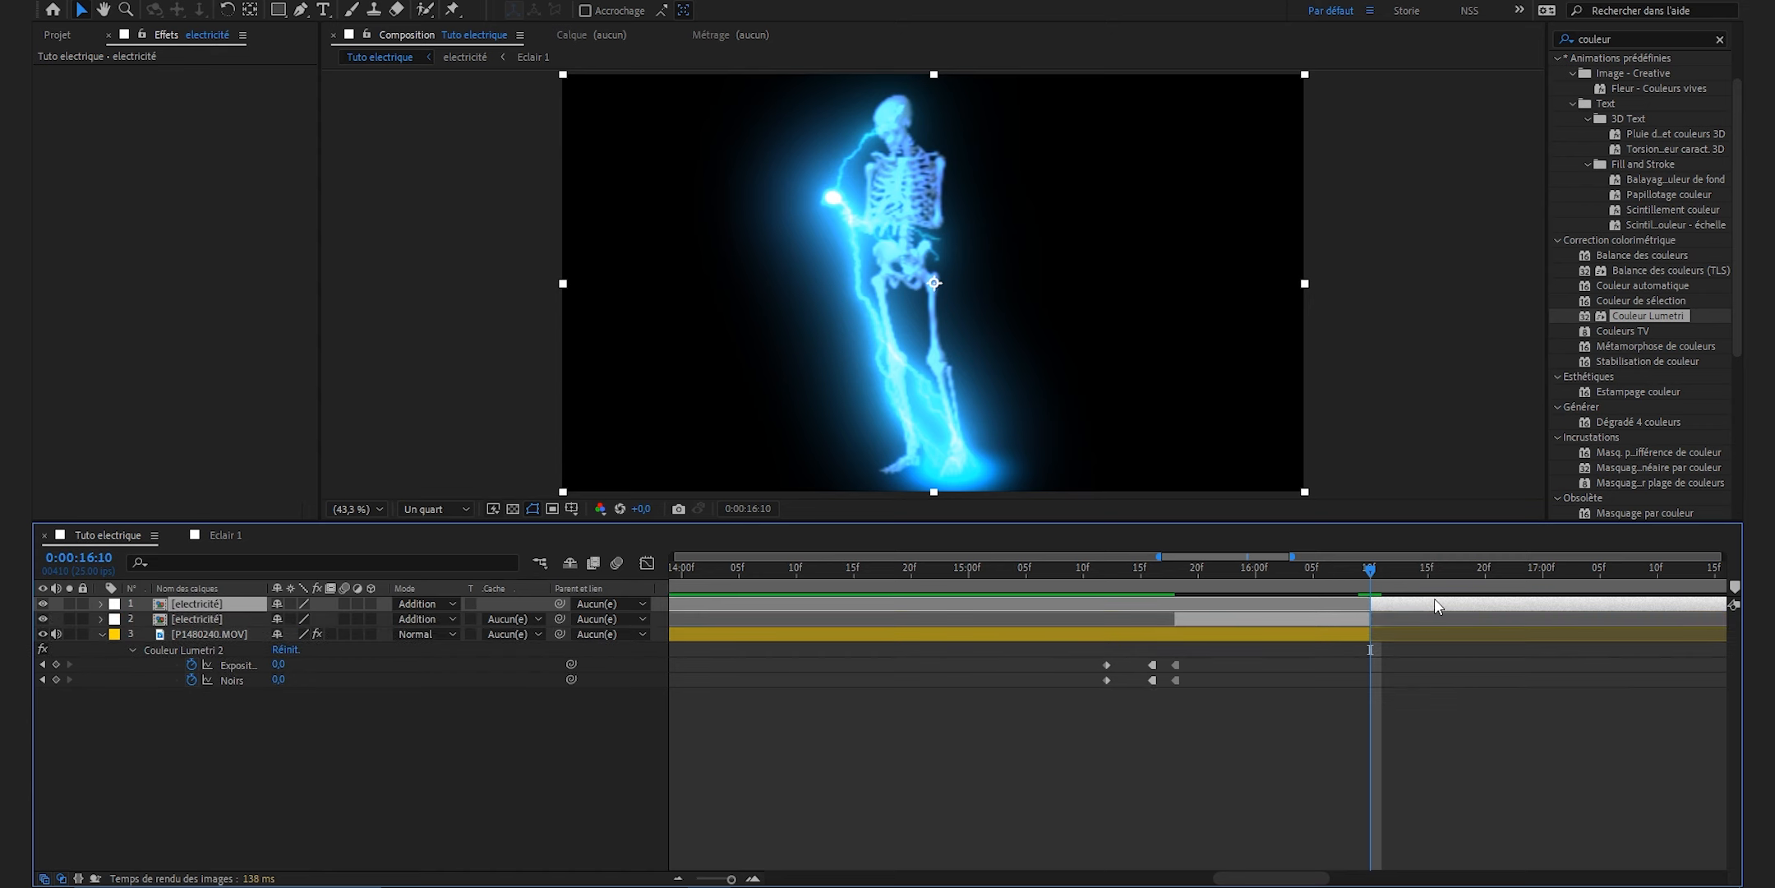
key(Delete)
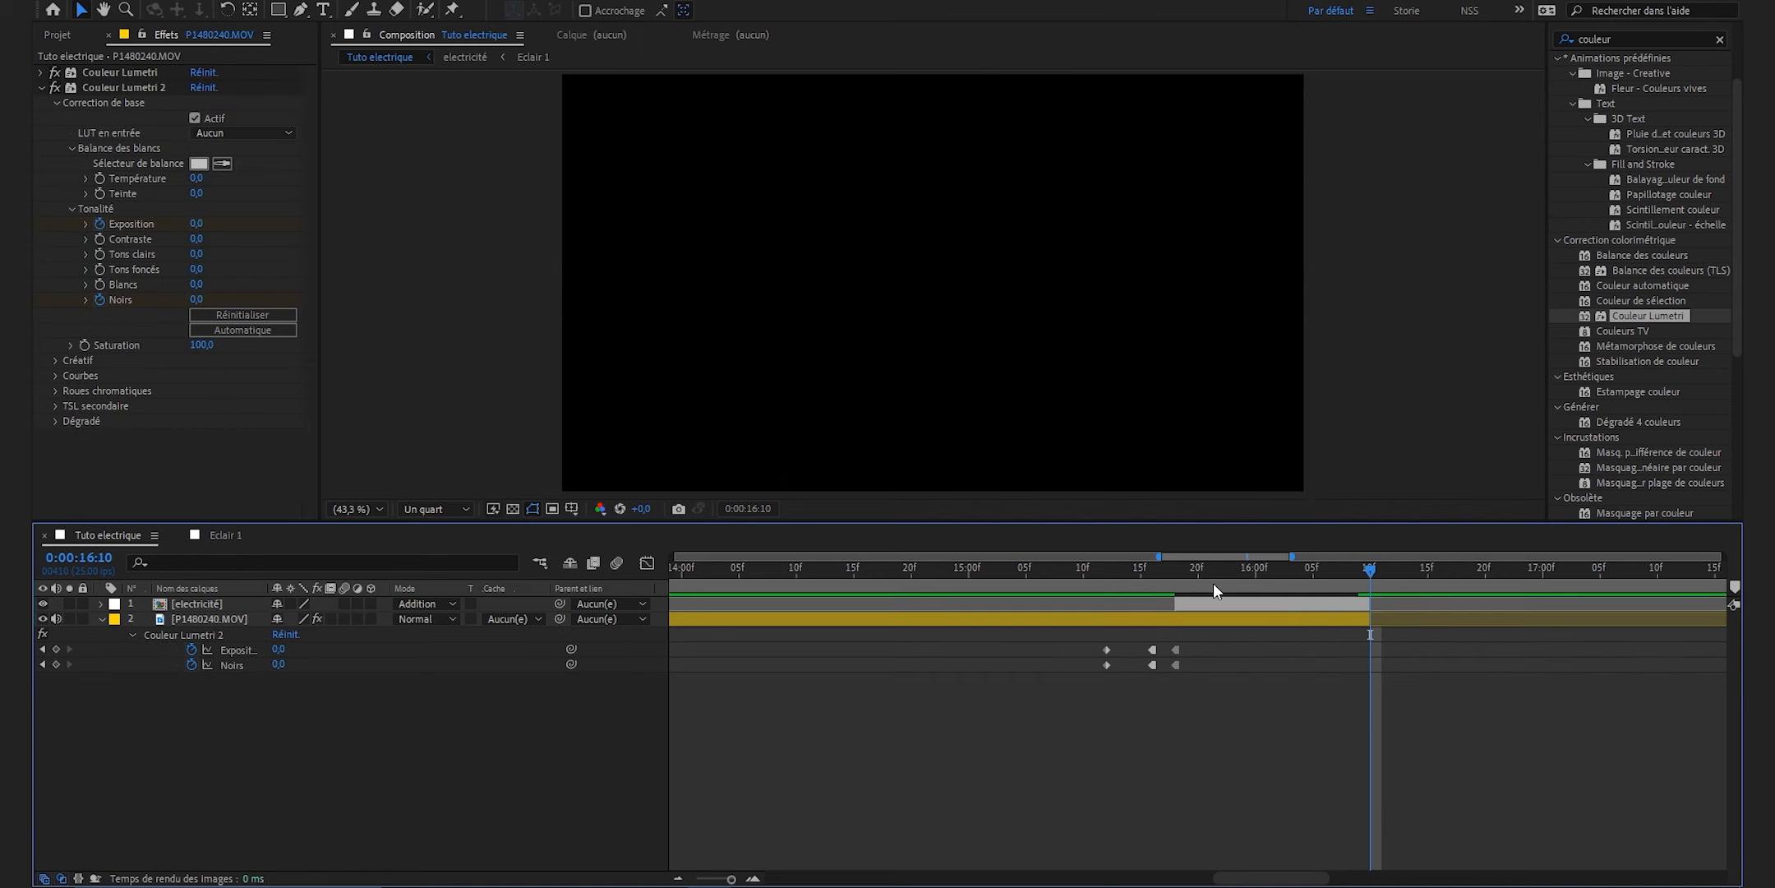
Place two puppet pins along the skeleton's arm on the electricité layer at 0:00:15:20.
click(1202, 570)
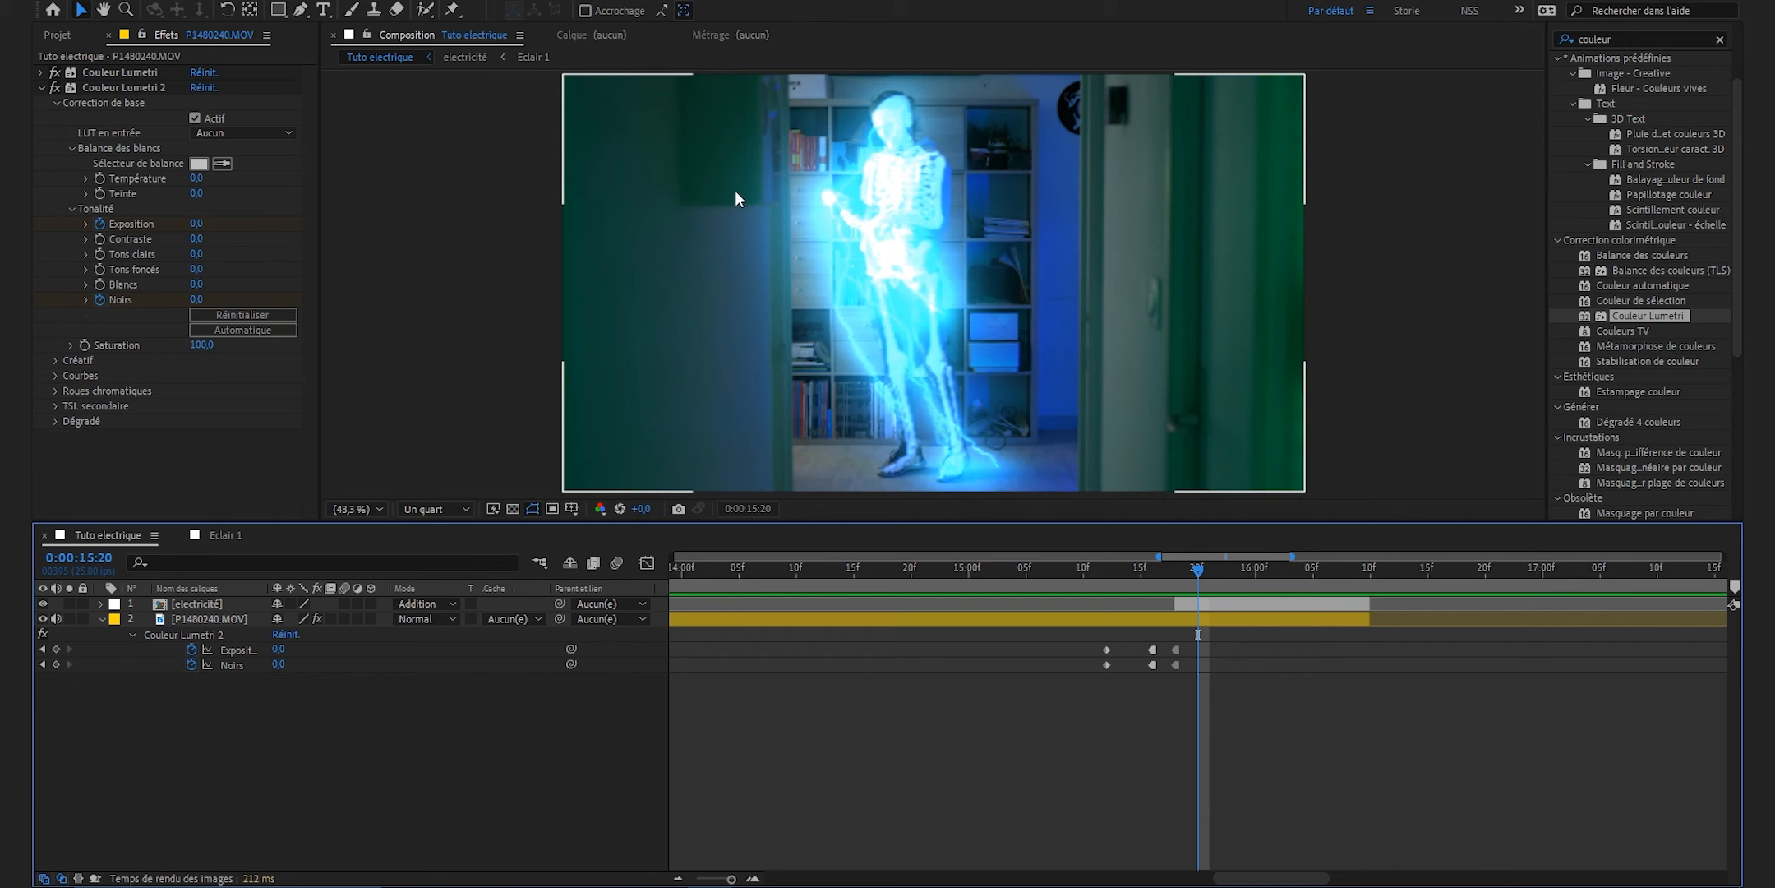
click(452, 10)
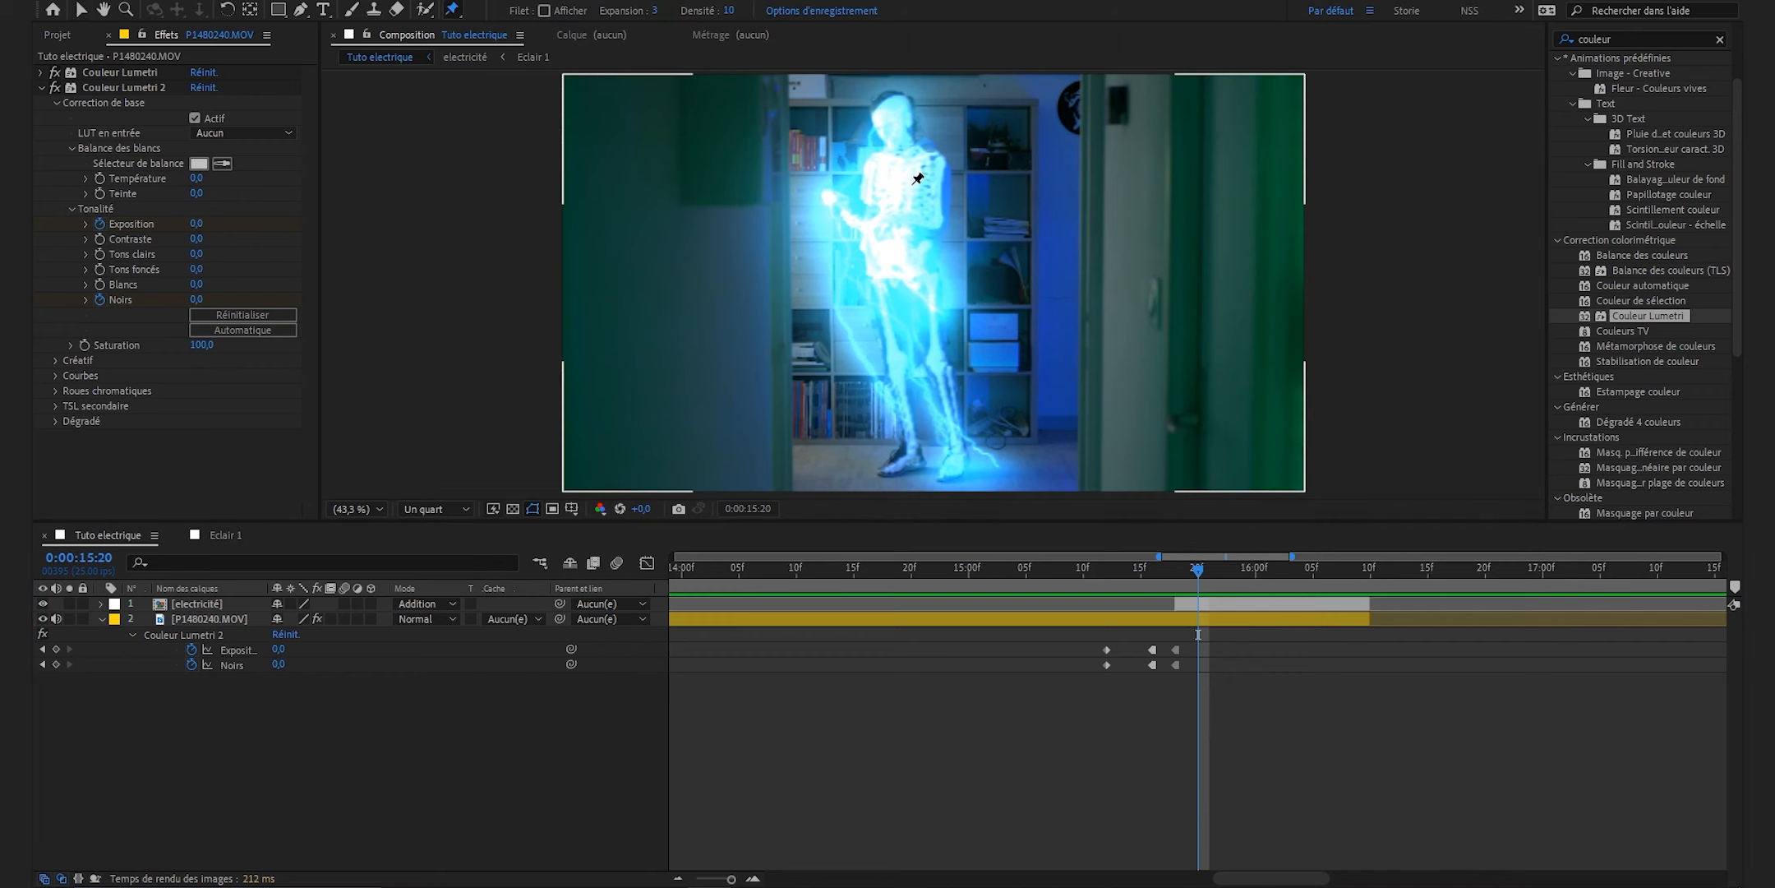
click(938, 162)
click(937, 225)
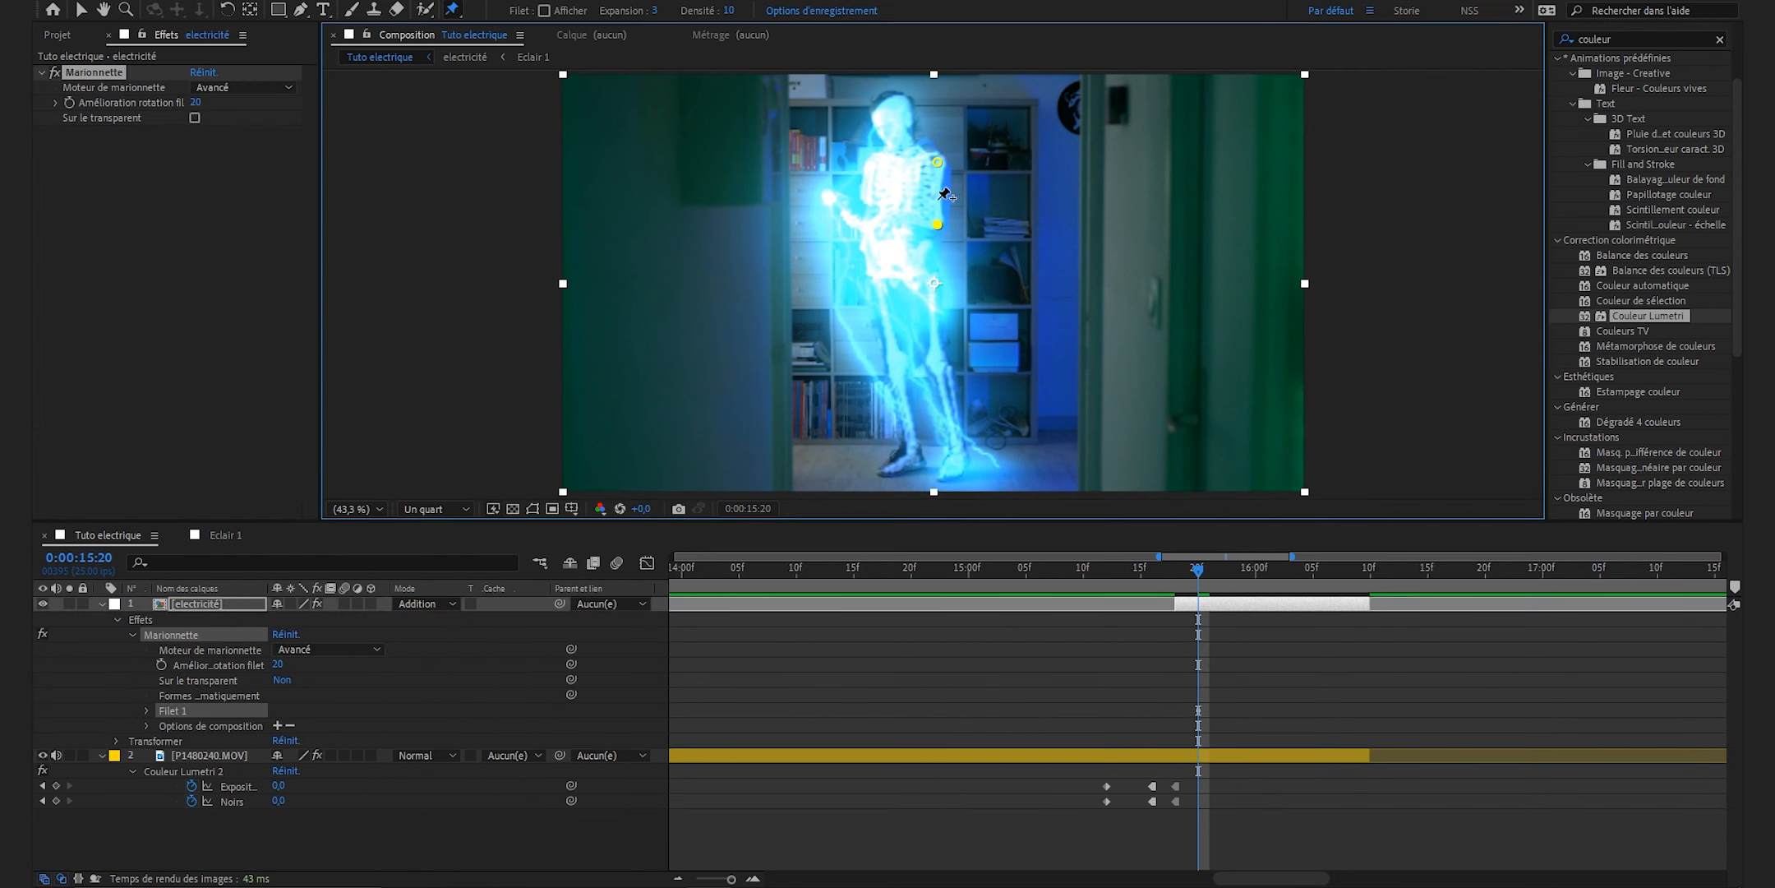
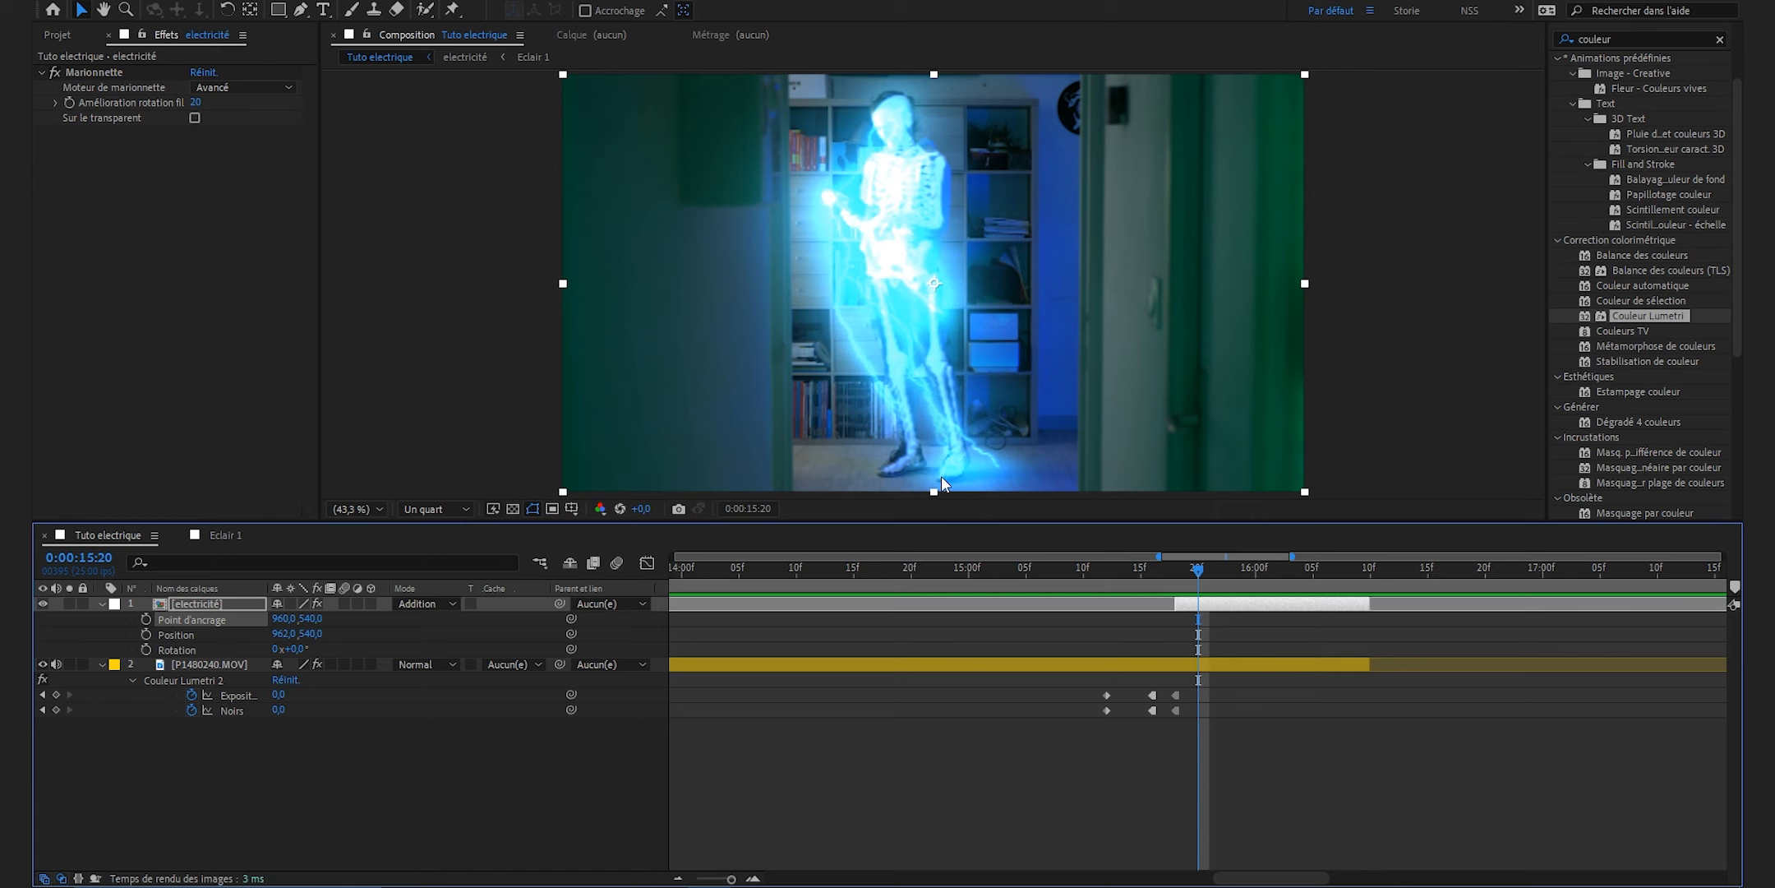
Move the electricité layer's anchor point to the skeleton's feet and enable Position and Rotation keyframes at 0:00:15:20.
click(250, 10)
drag(932, 284, 927, 469)
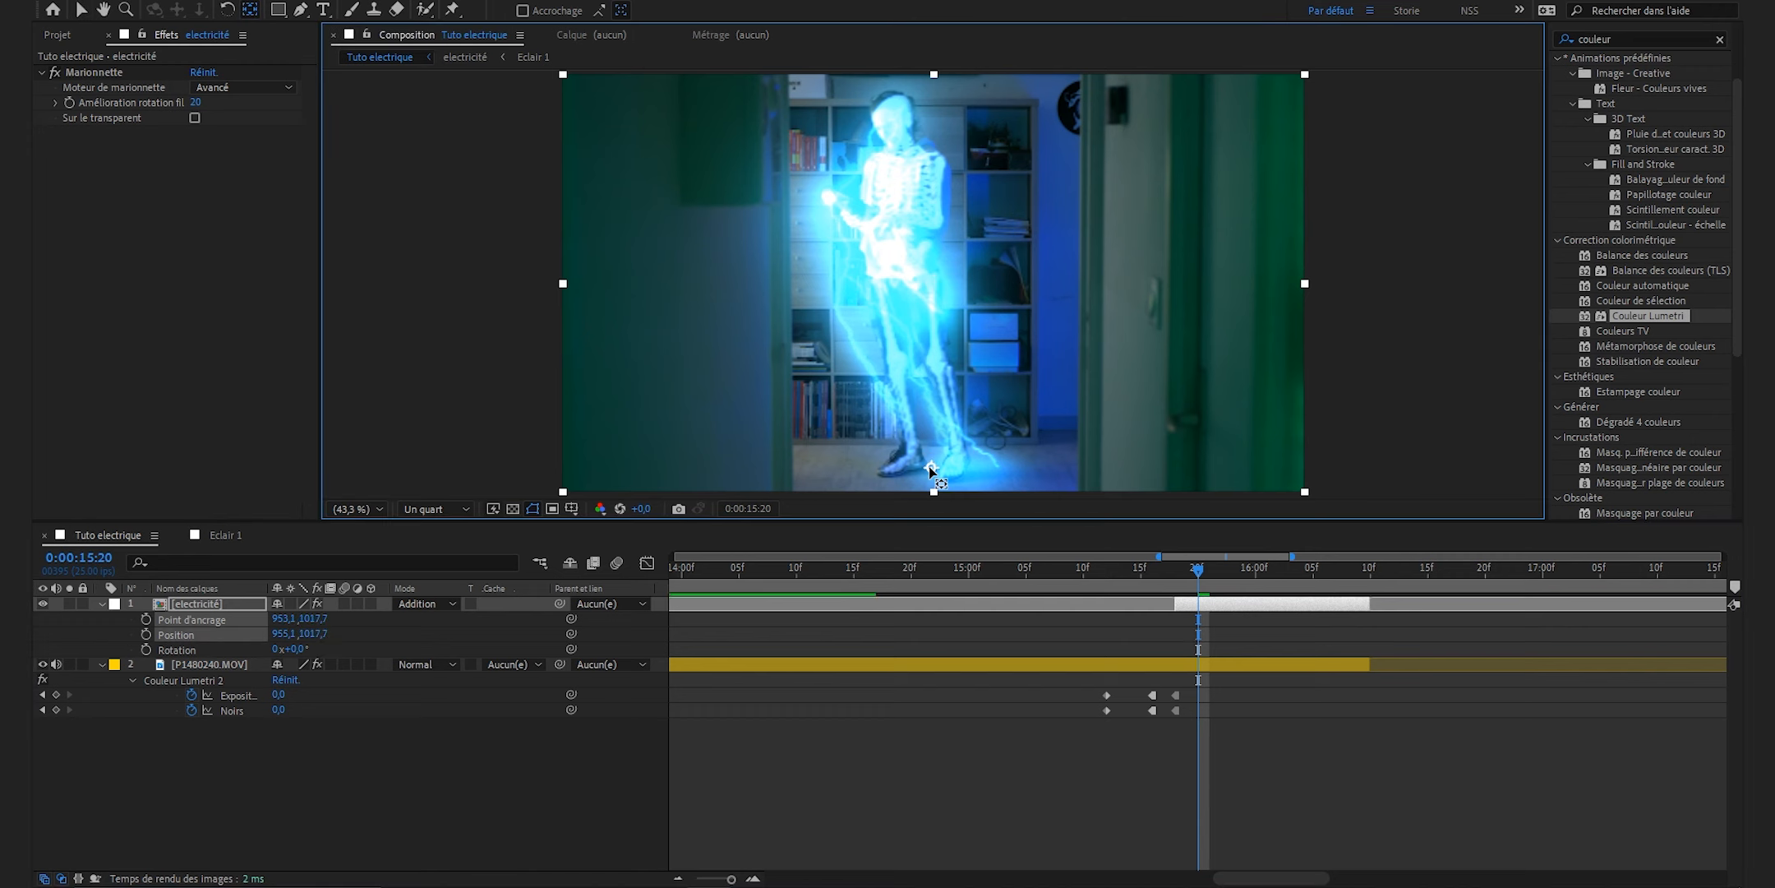
click(153, 652)
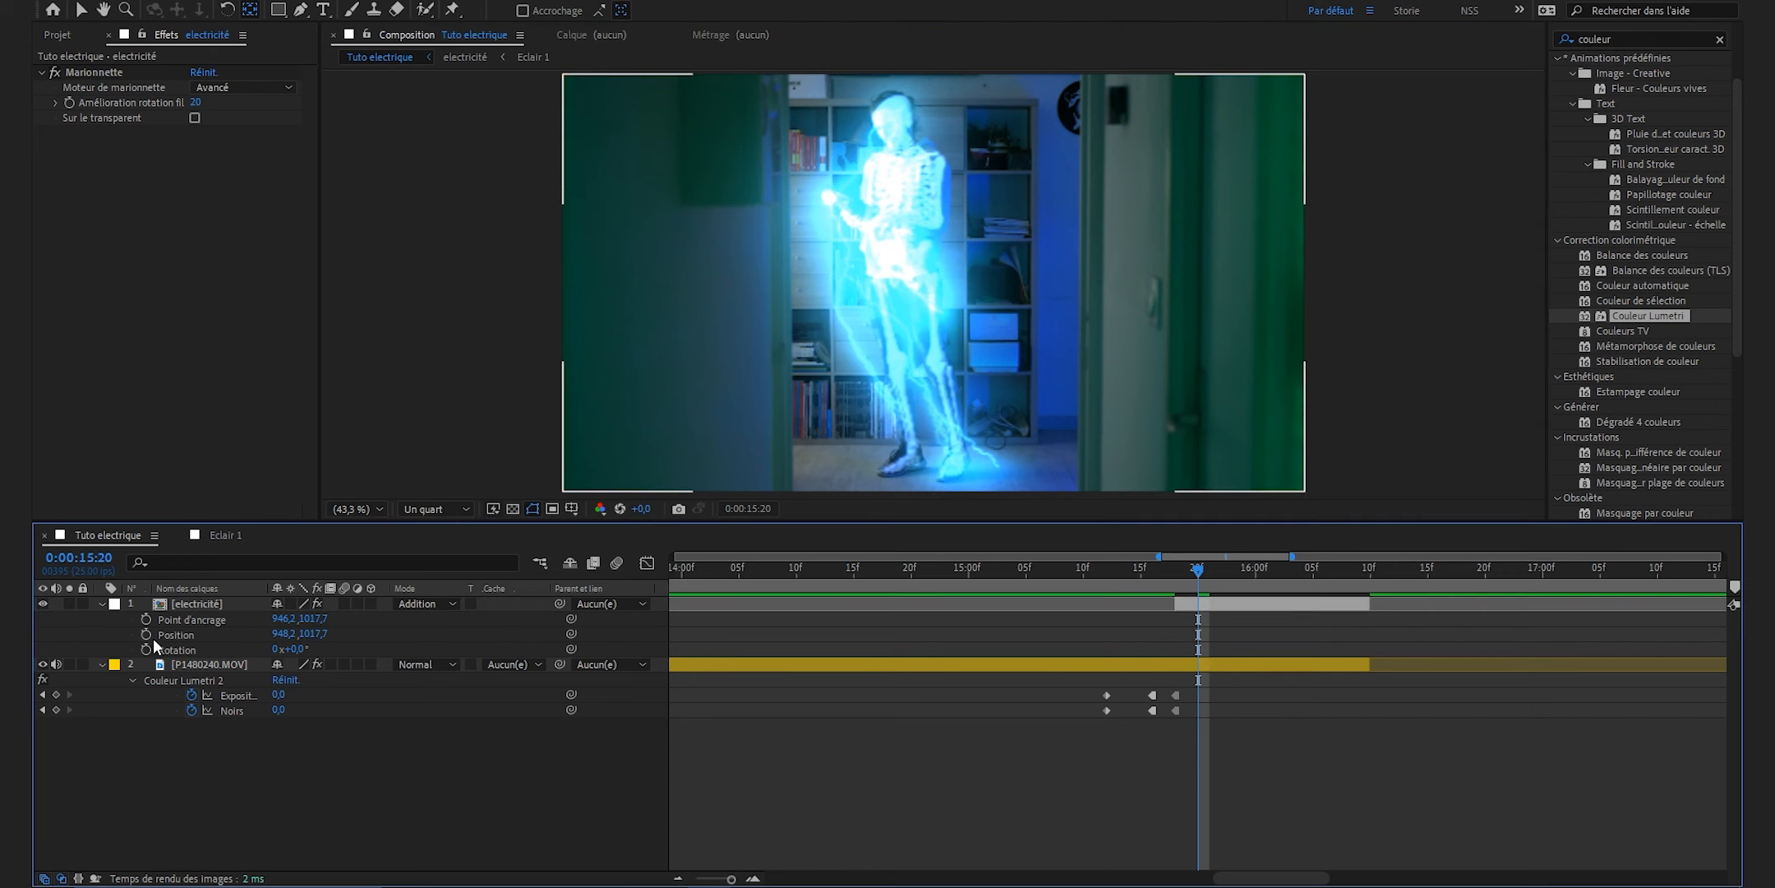
click(146, 634)
click(147, 649)
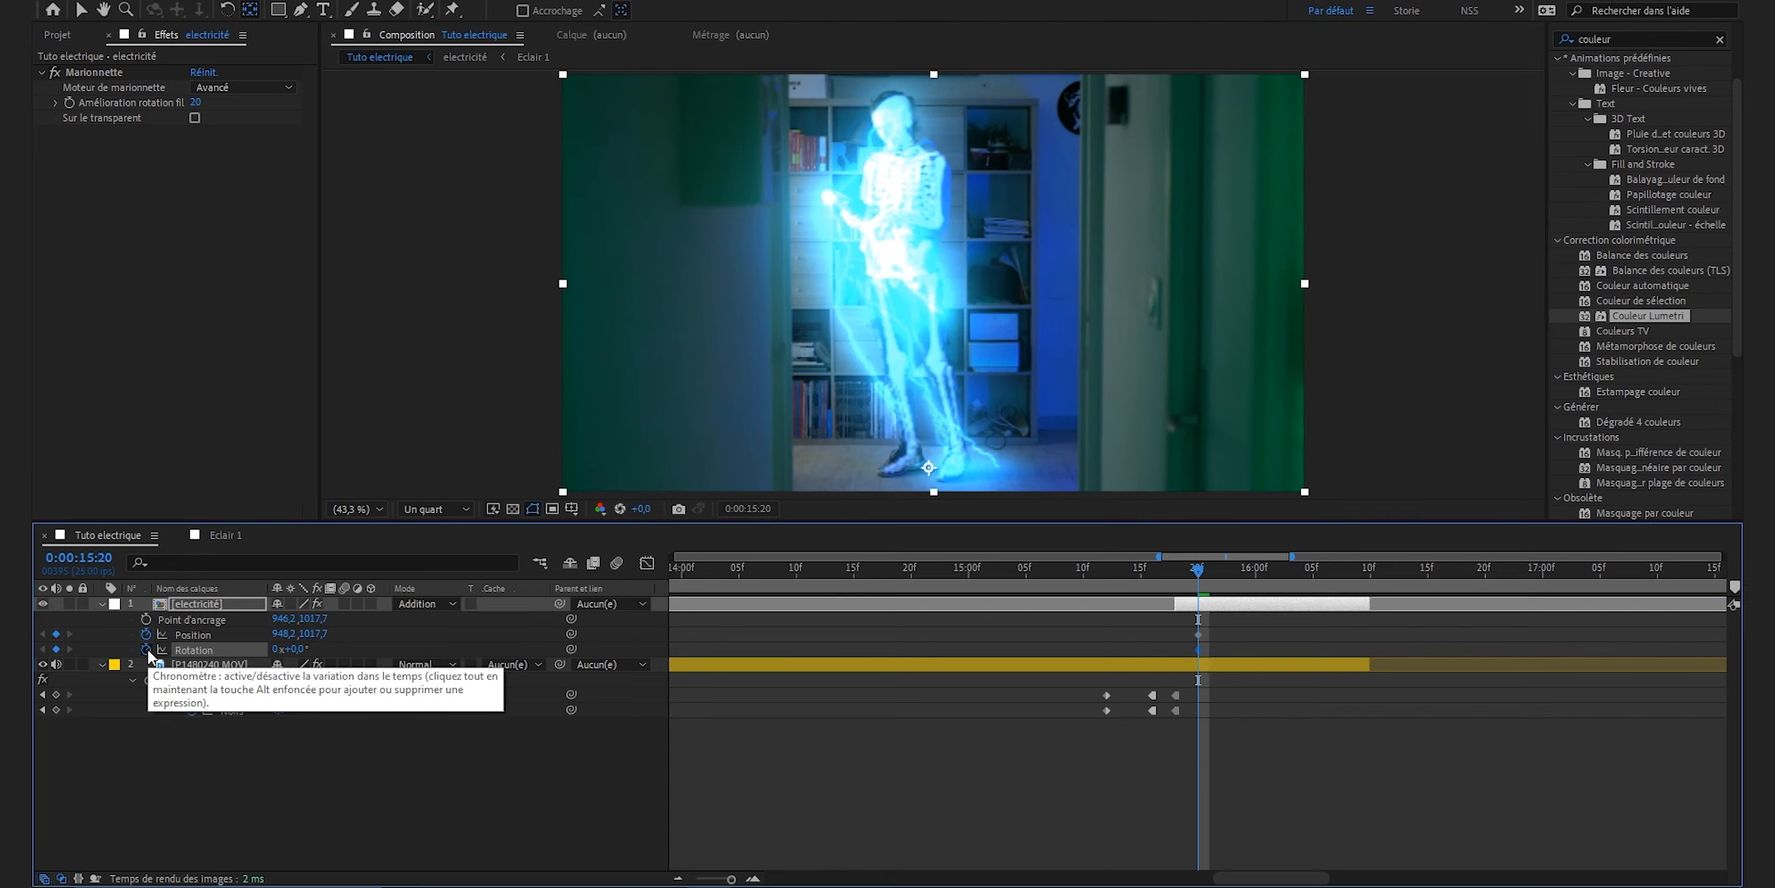
Set the electricité layer's Rotation to 0.7° at 0:00:15:18 to match the person's pose.
key(Page_Up)
key(Page_Up)
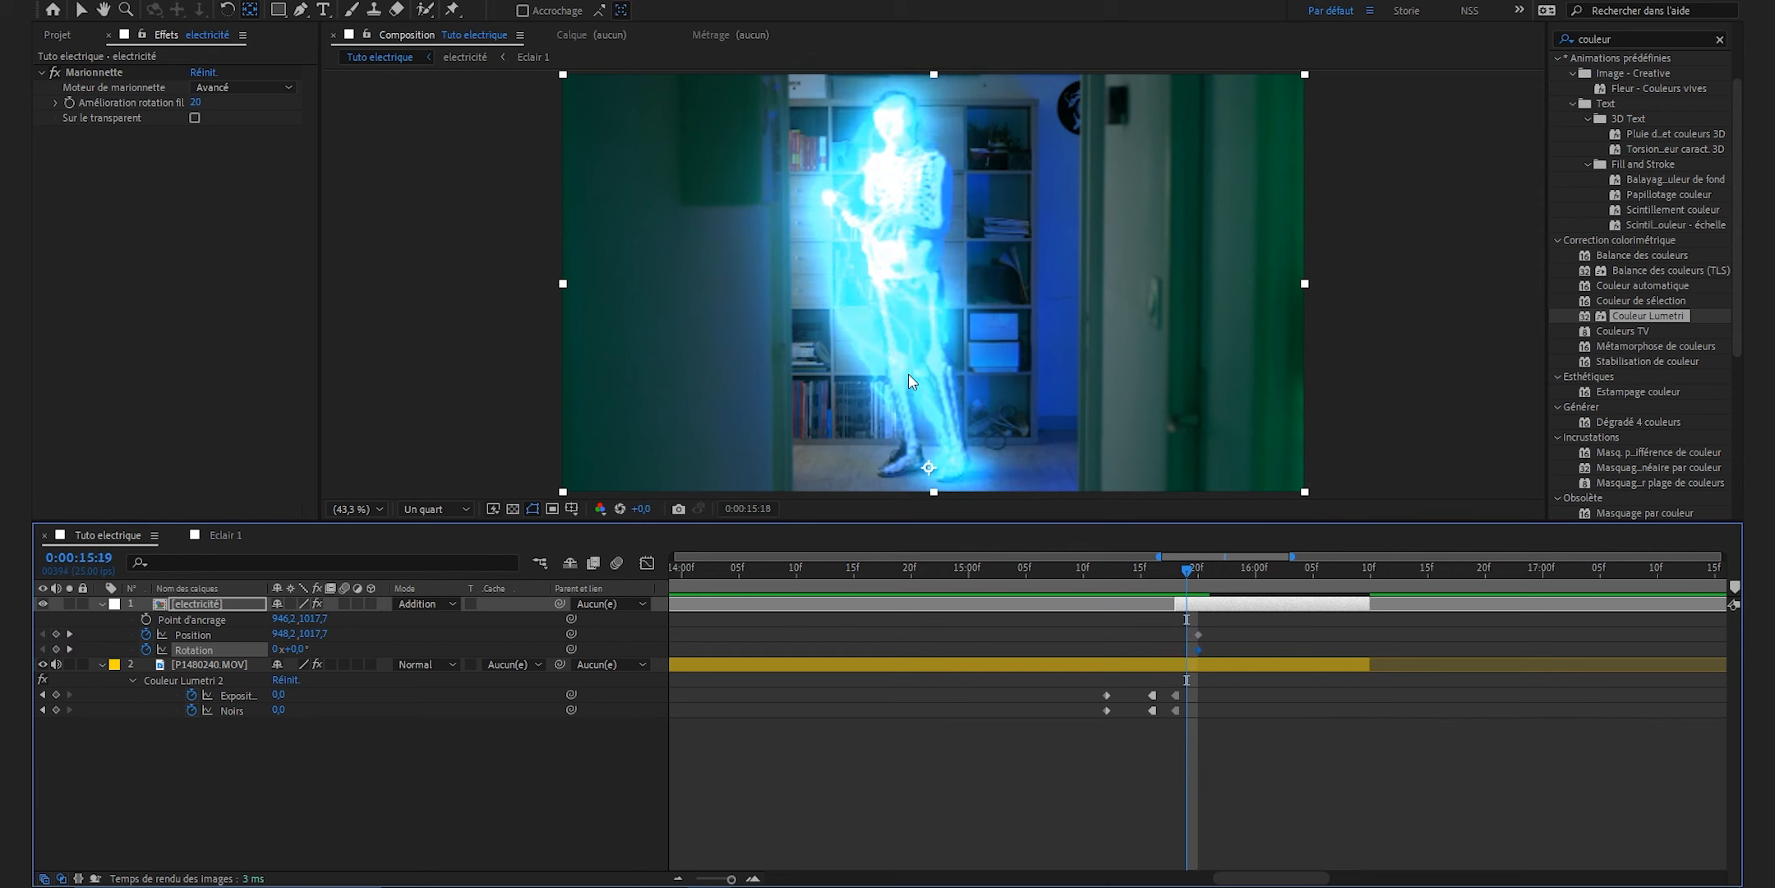
drag(302, 659, 311, 657)
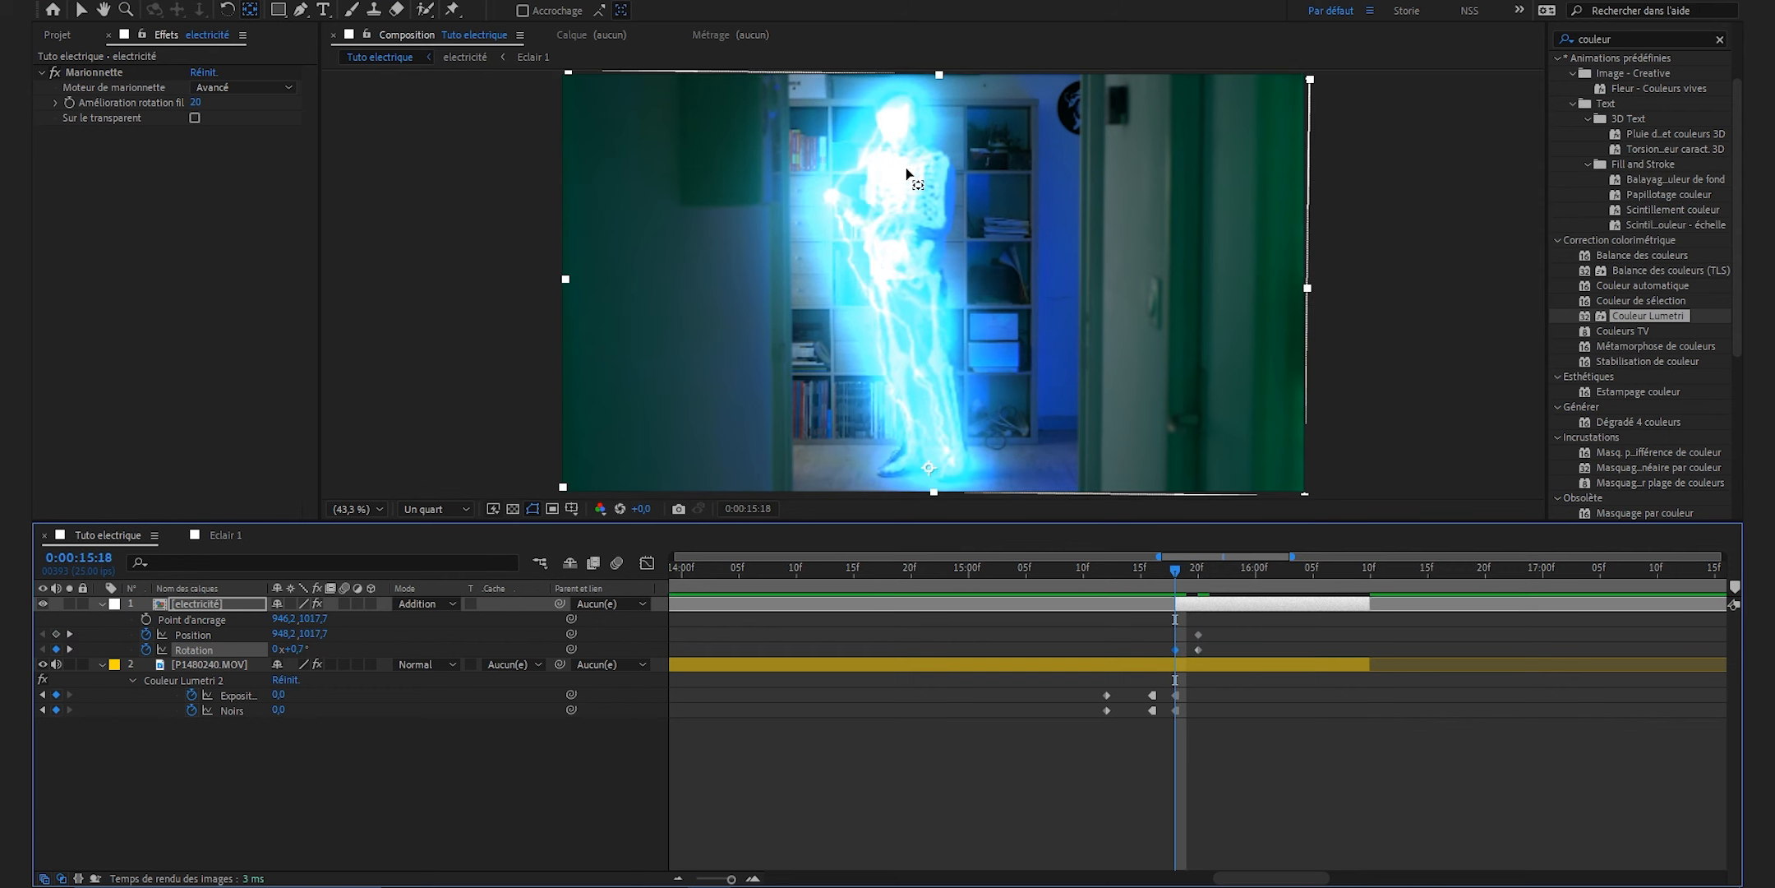
Keyframe the electricité layer at 0:00:16:09 with Rotation -8.4° and Position 948.2, 1002.7.
drag(1257, 582, 1360, 580)
mouse_move(296, 649)
mouse_down()
mouse_move(234, 655)
mouse_move(300, 643)
mouse_up()
click(479, 832)
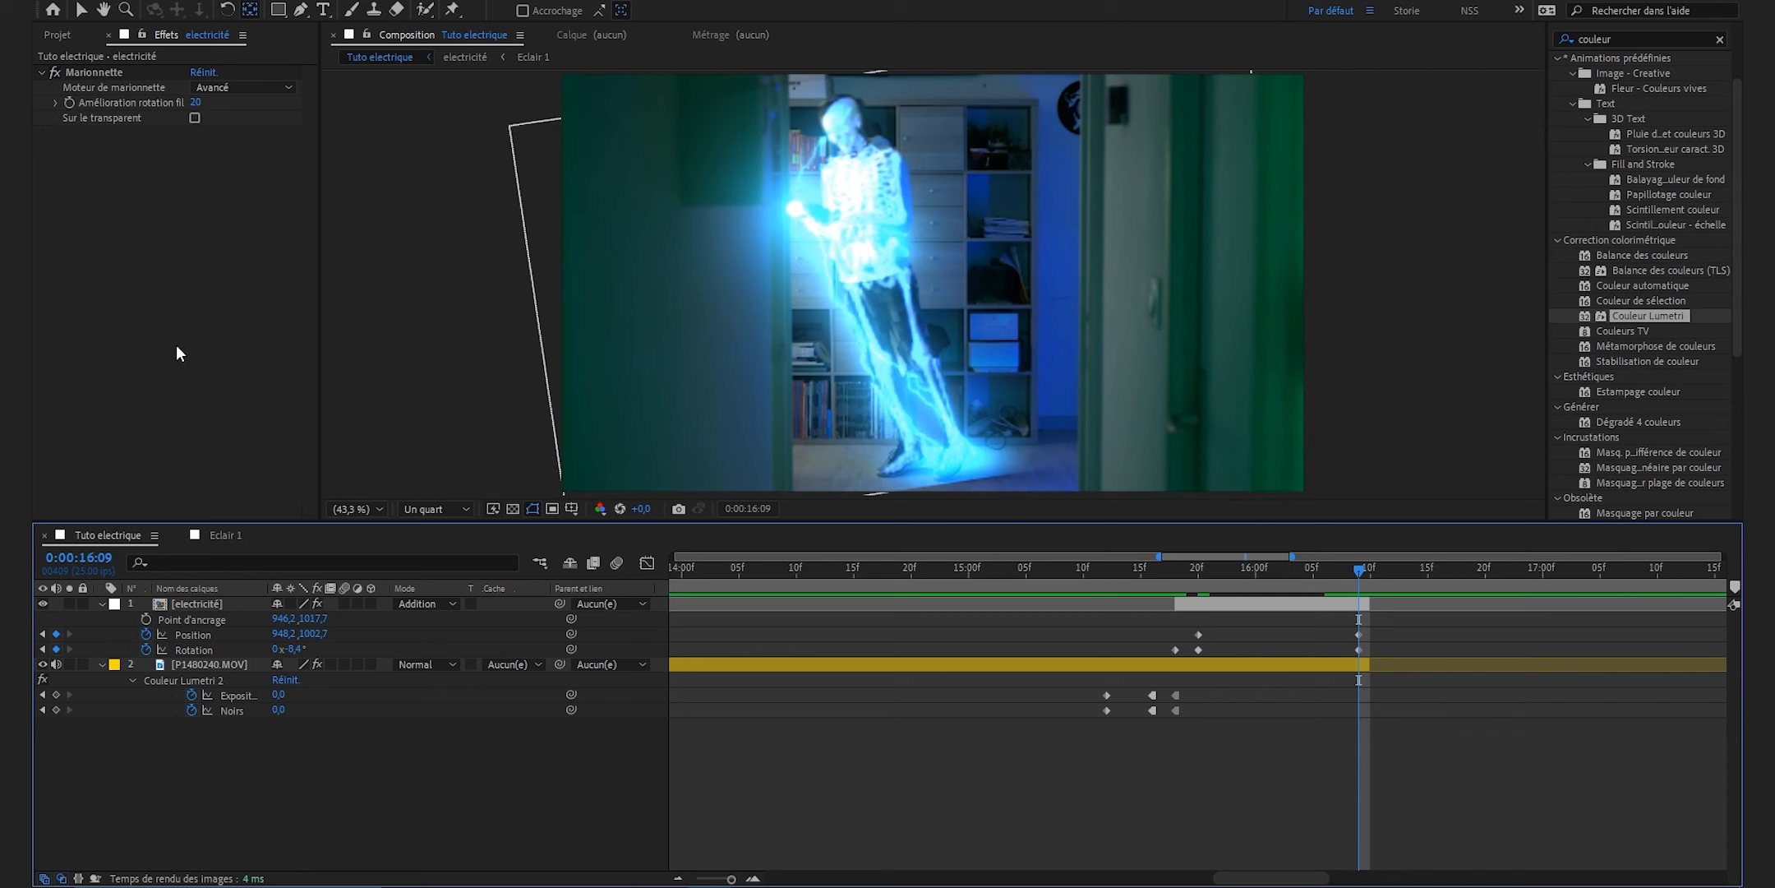
Add a four-cornered mask enclosing the skeleton on the electricité layer at 0:00:16:09 and expand its mask list.
click(302, 10)
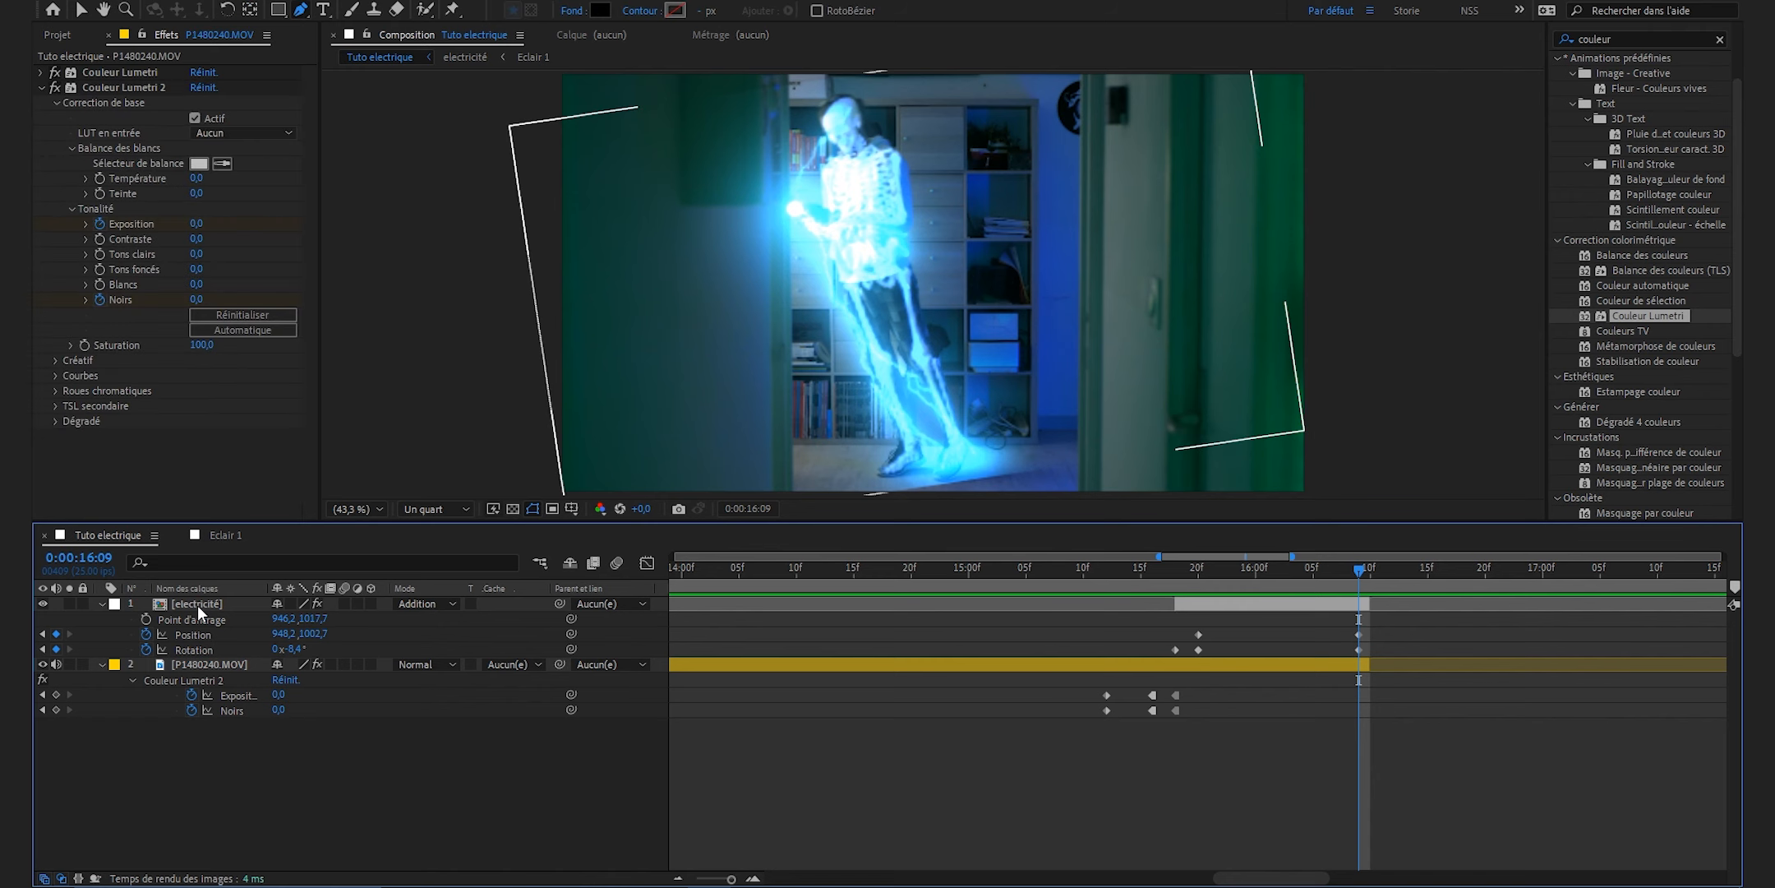
click(198, 605)
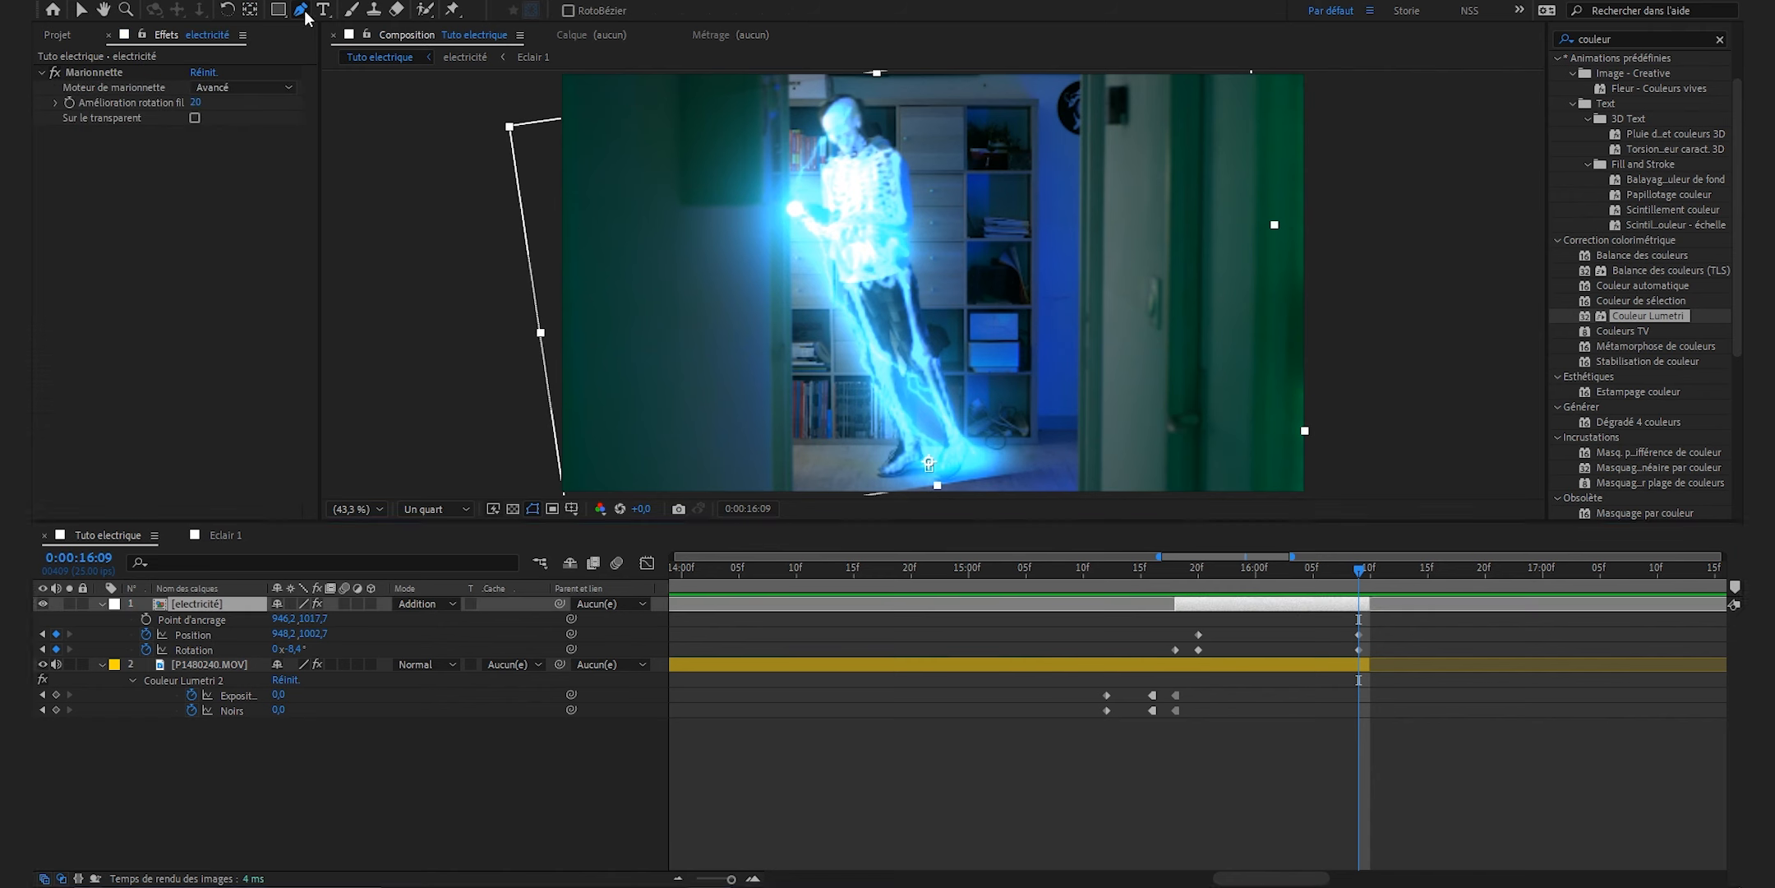
key(ctrl+shift+n)
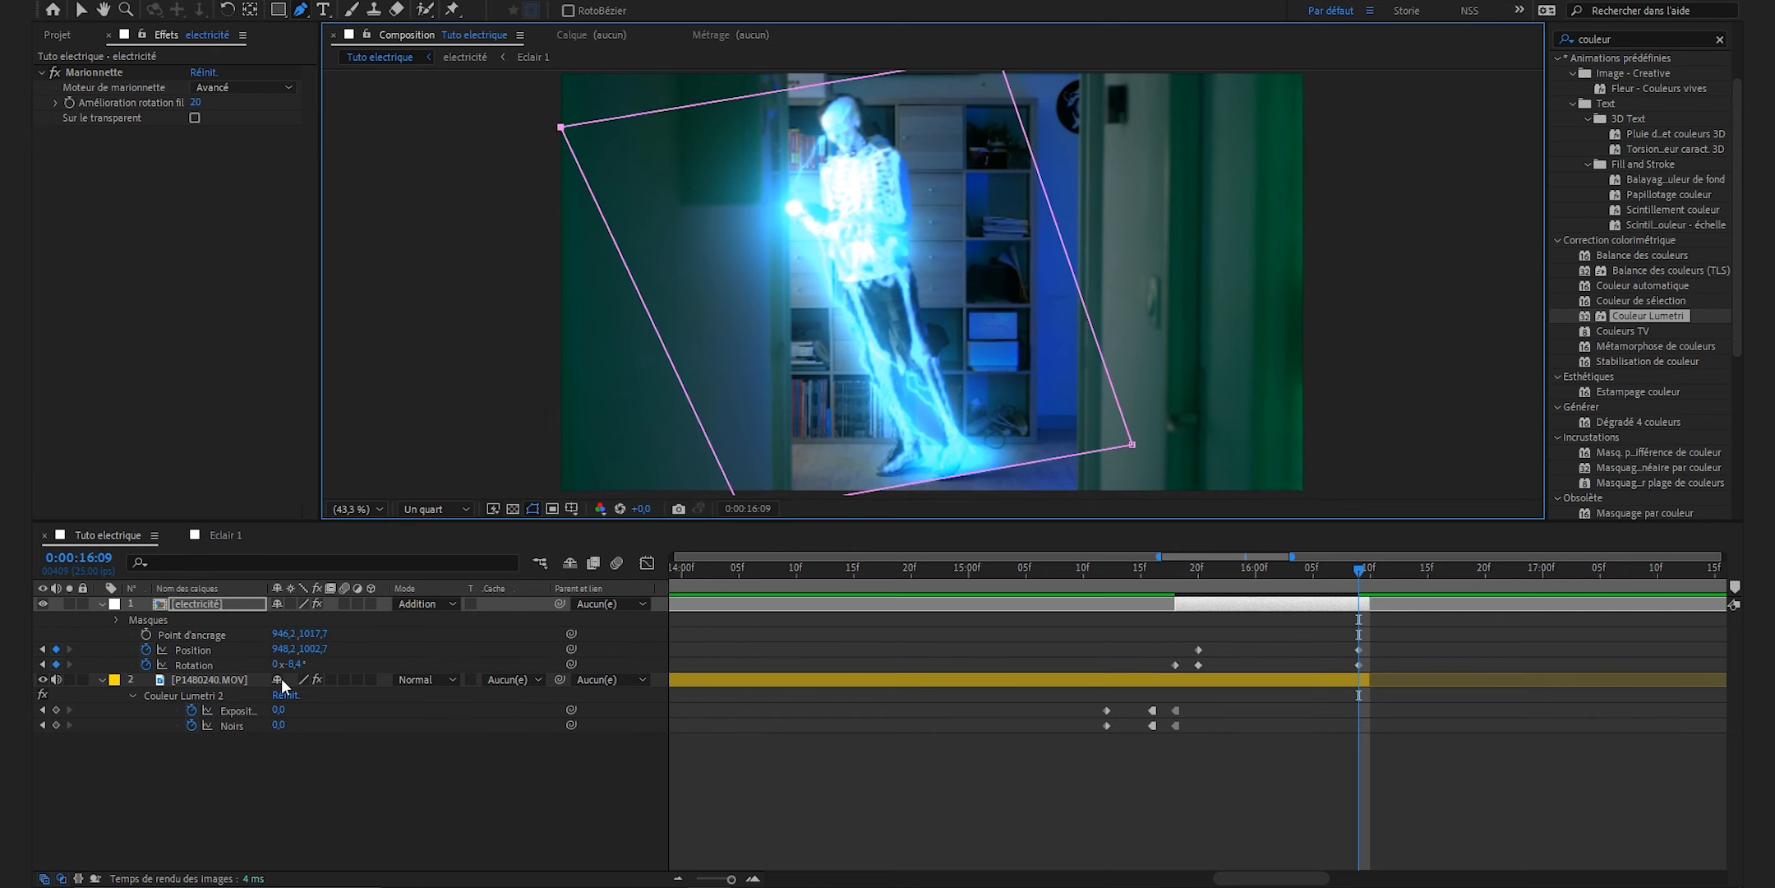
click(117, 620)
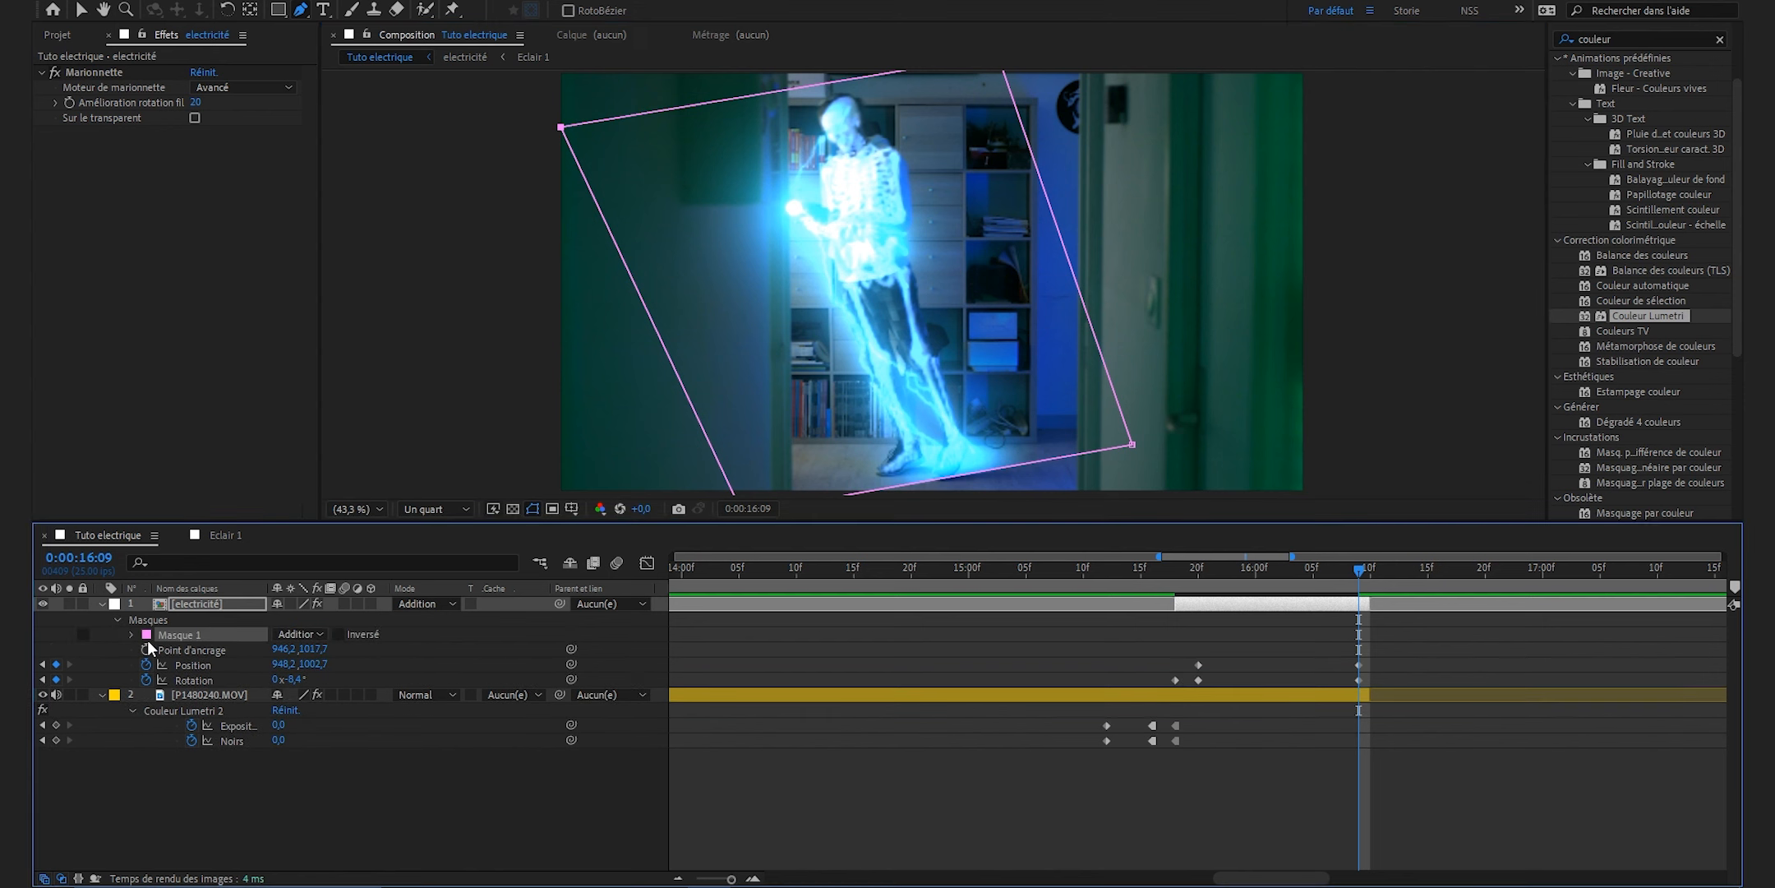
Feather Masque 1 on the electricité layer by 20 pixels.
click(132, 635)
drag(302, 664, 342, 667)
click(757, 843)
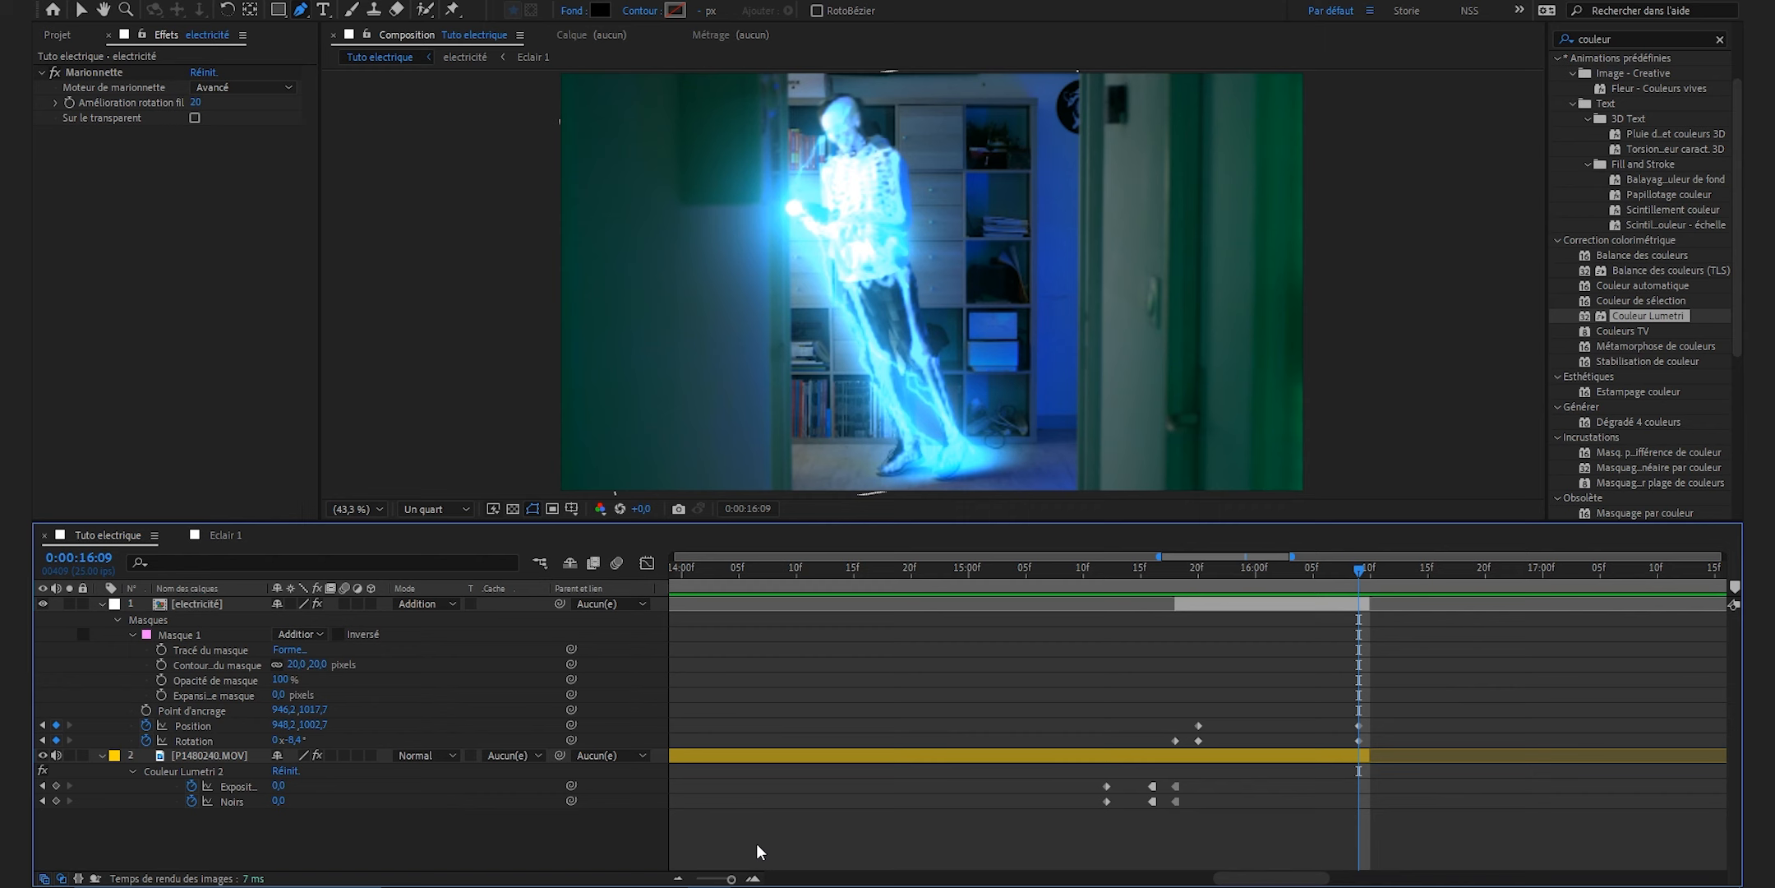
Add Exposition and Noirs keyframes with their current values on the footage's Couleur Lumetri 2 effect at 0:00:16:04.
drag(1198, 567, 1336, 589)
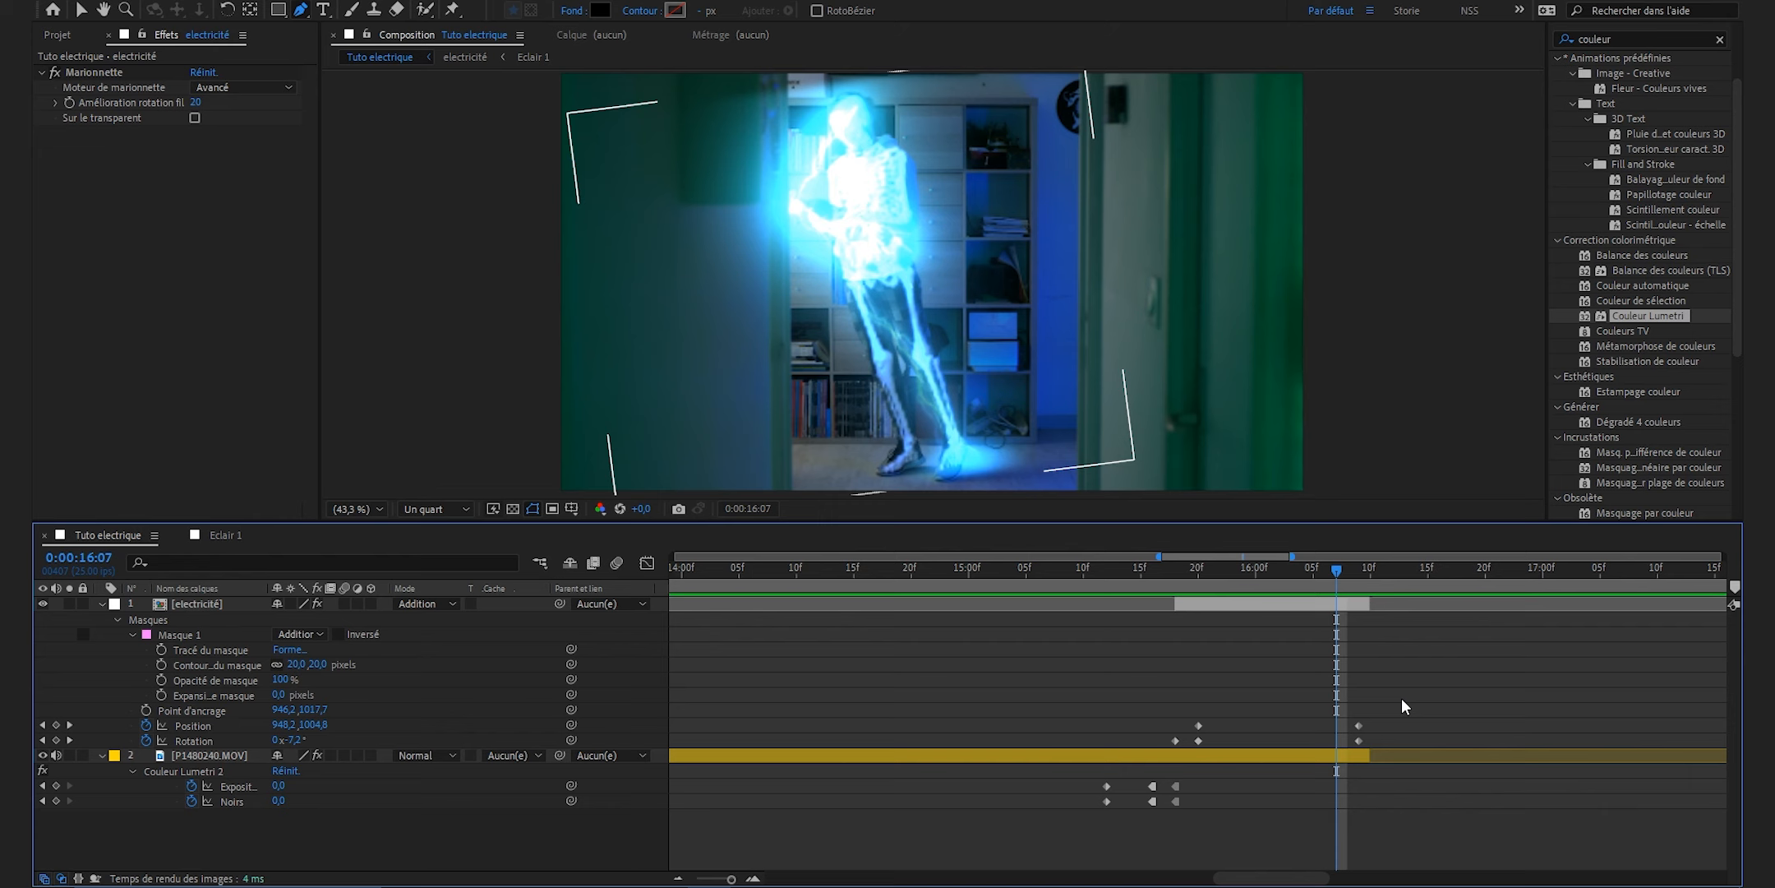
key(Page_Down)
key(Page_Down)
key(Page_Down)
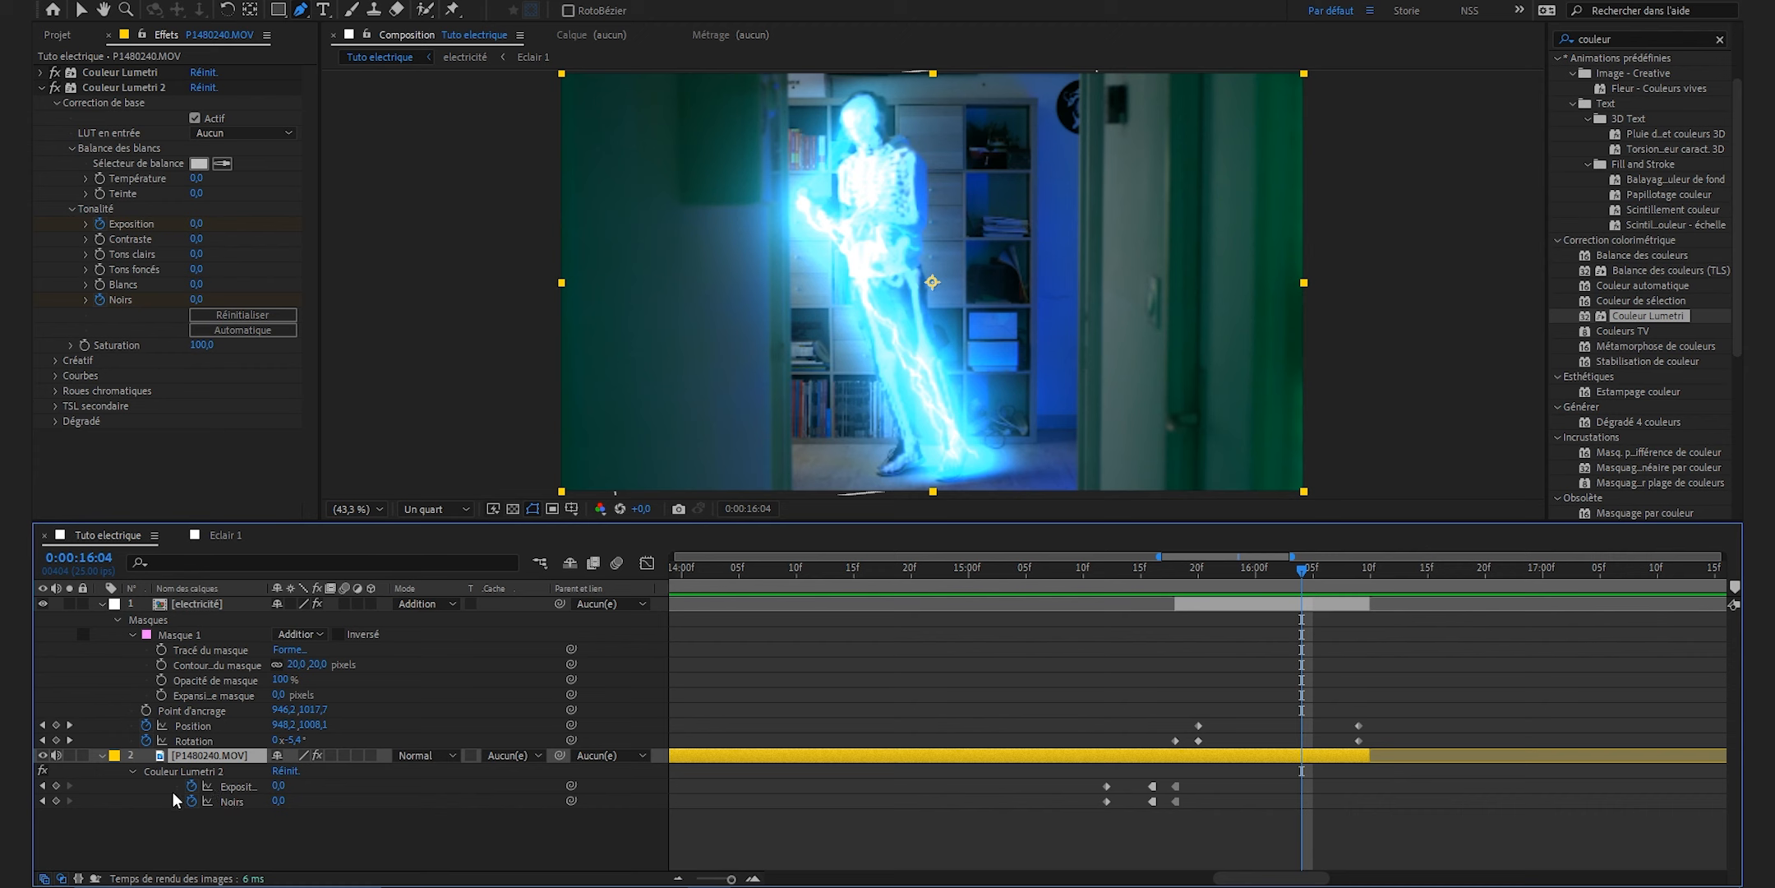
click(56, 785)
click(55, 801)
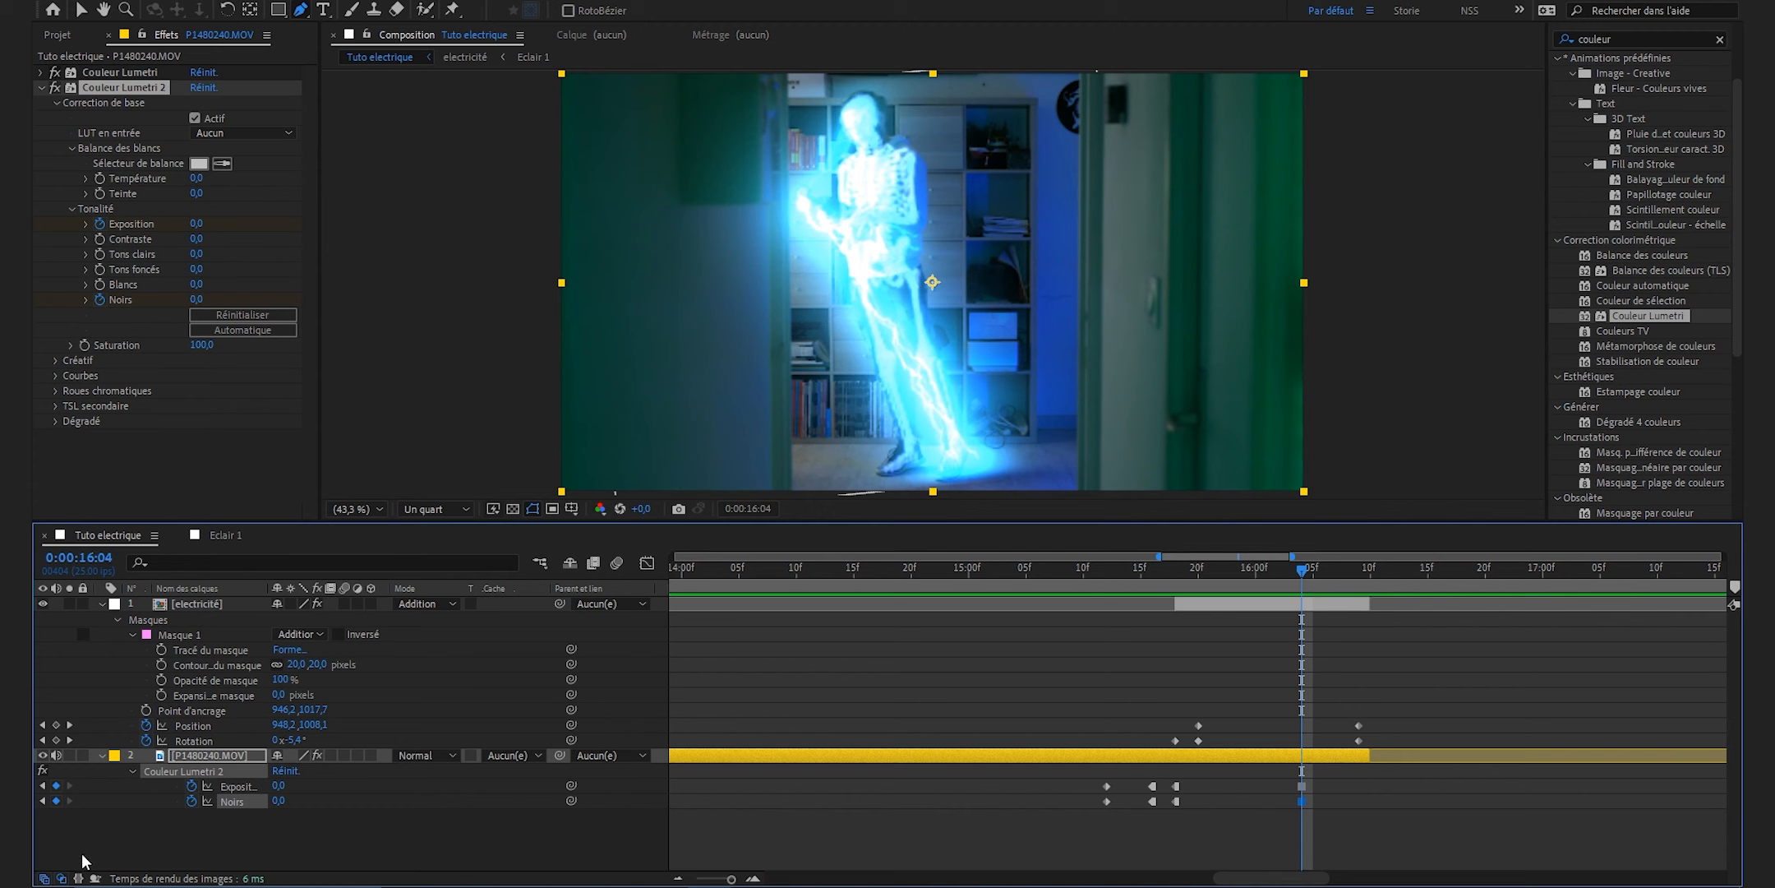
Keyframe Couleur Lumetri 2 on the footage at 0:00:16:07 with Exposition 7 and Noirs 150.
key(Page_Down)
key(Page_Down)
key(Page_Down)
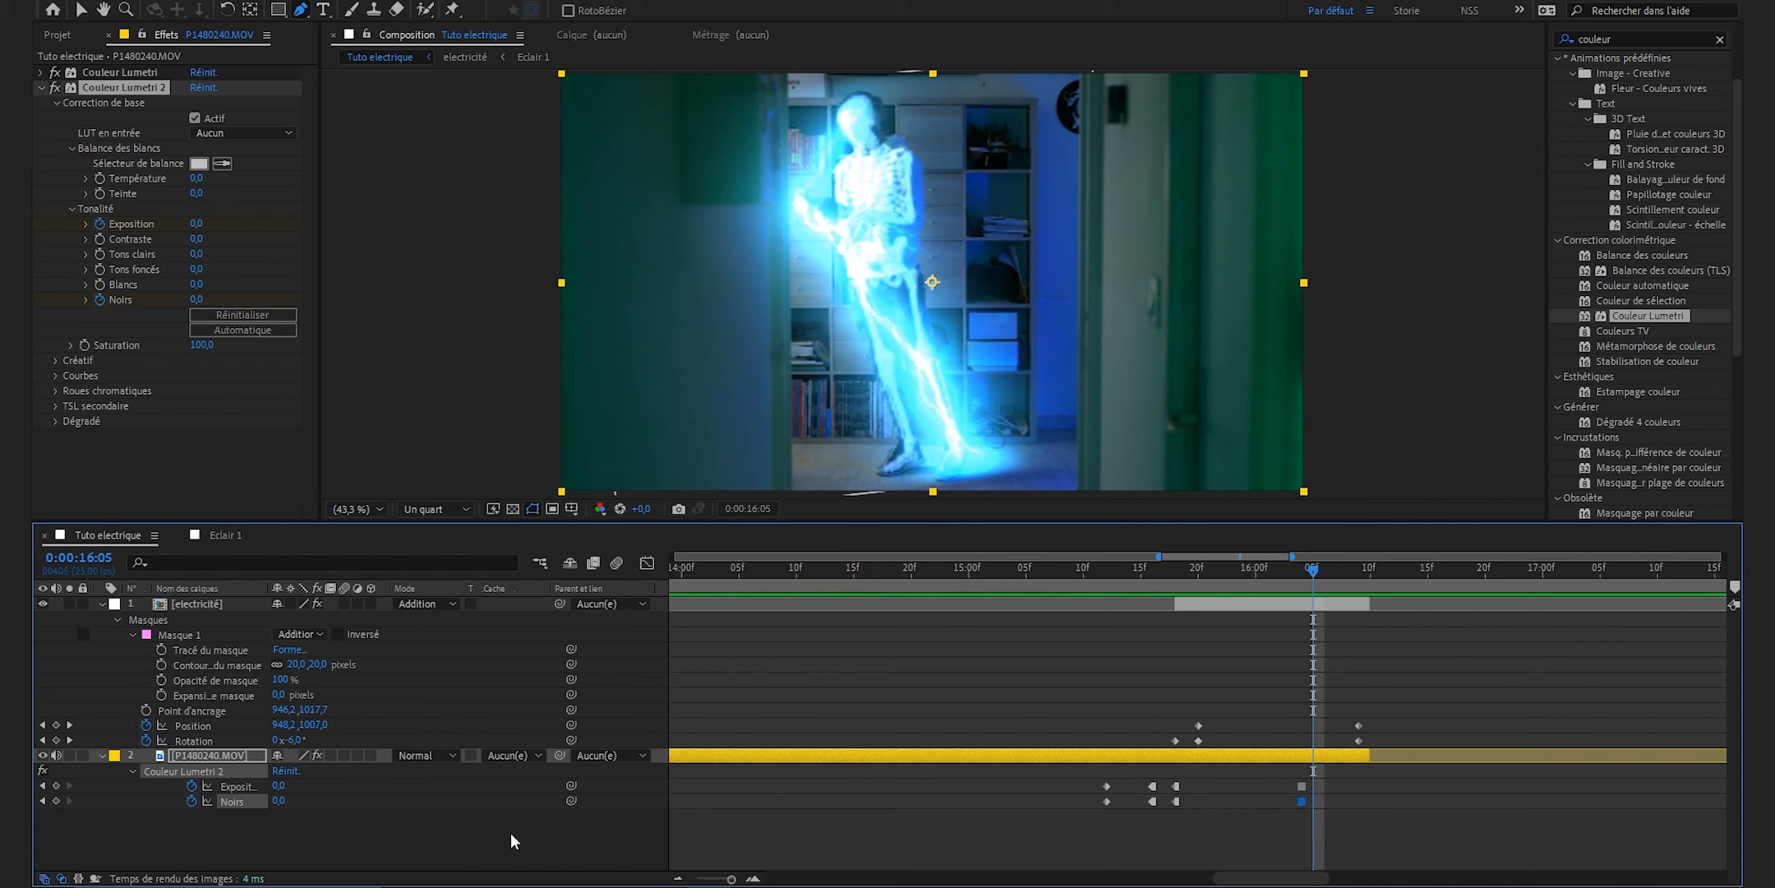
click(279, 785)
text(7)
key(Return)
click(288, 801)
text(150)
key(Return)
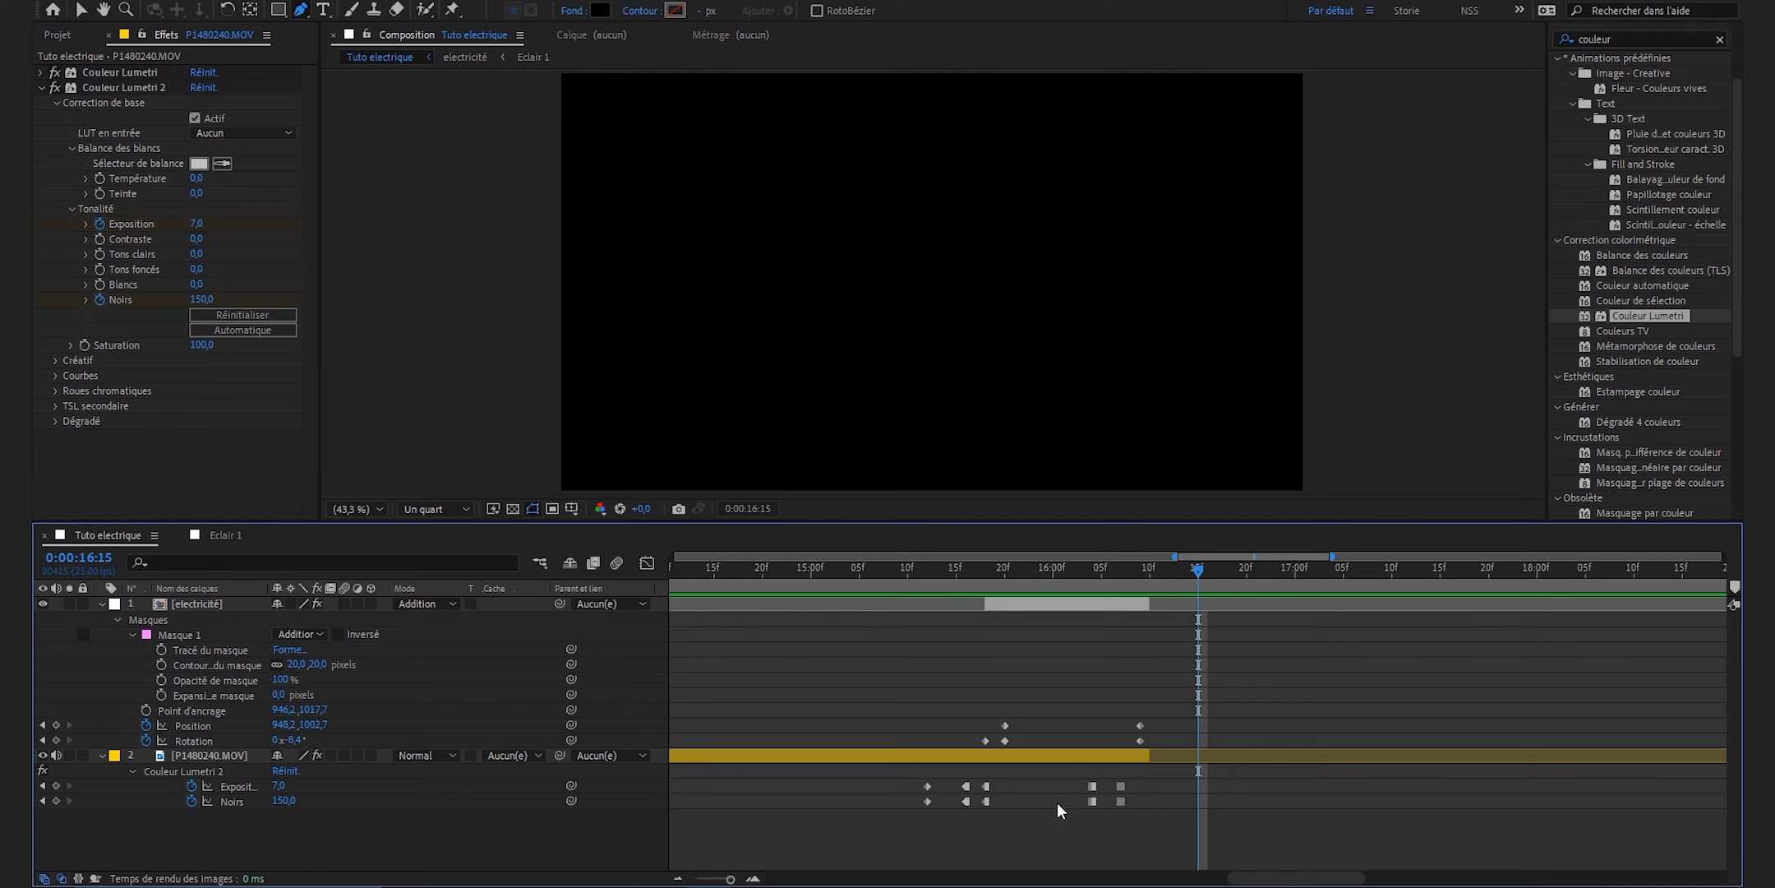
Set the temporal interpolation of the last two Exposition and Noirs keyframe pairs to Linéaire and review the flash through the clip's end.
drag(1071, 771, 1148, 808)
right_click(1121, 797)
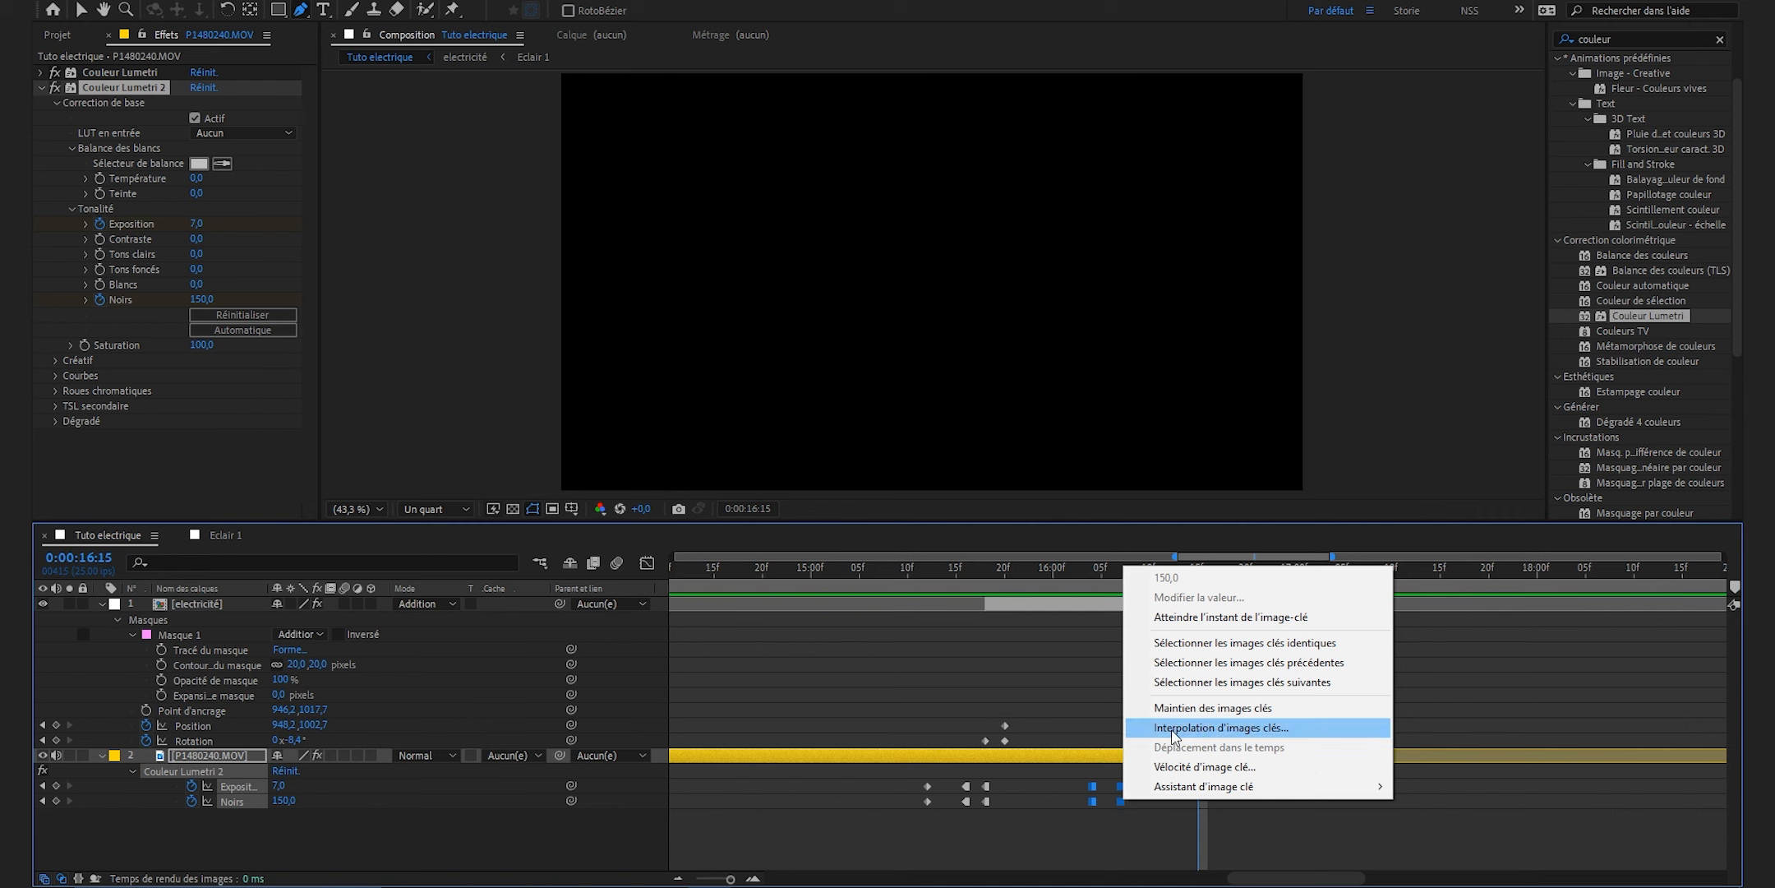
click(1173, 729)
click(957, 344)
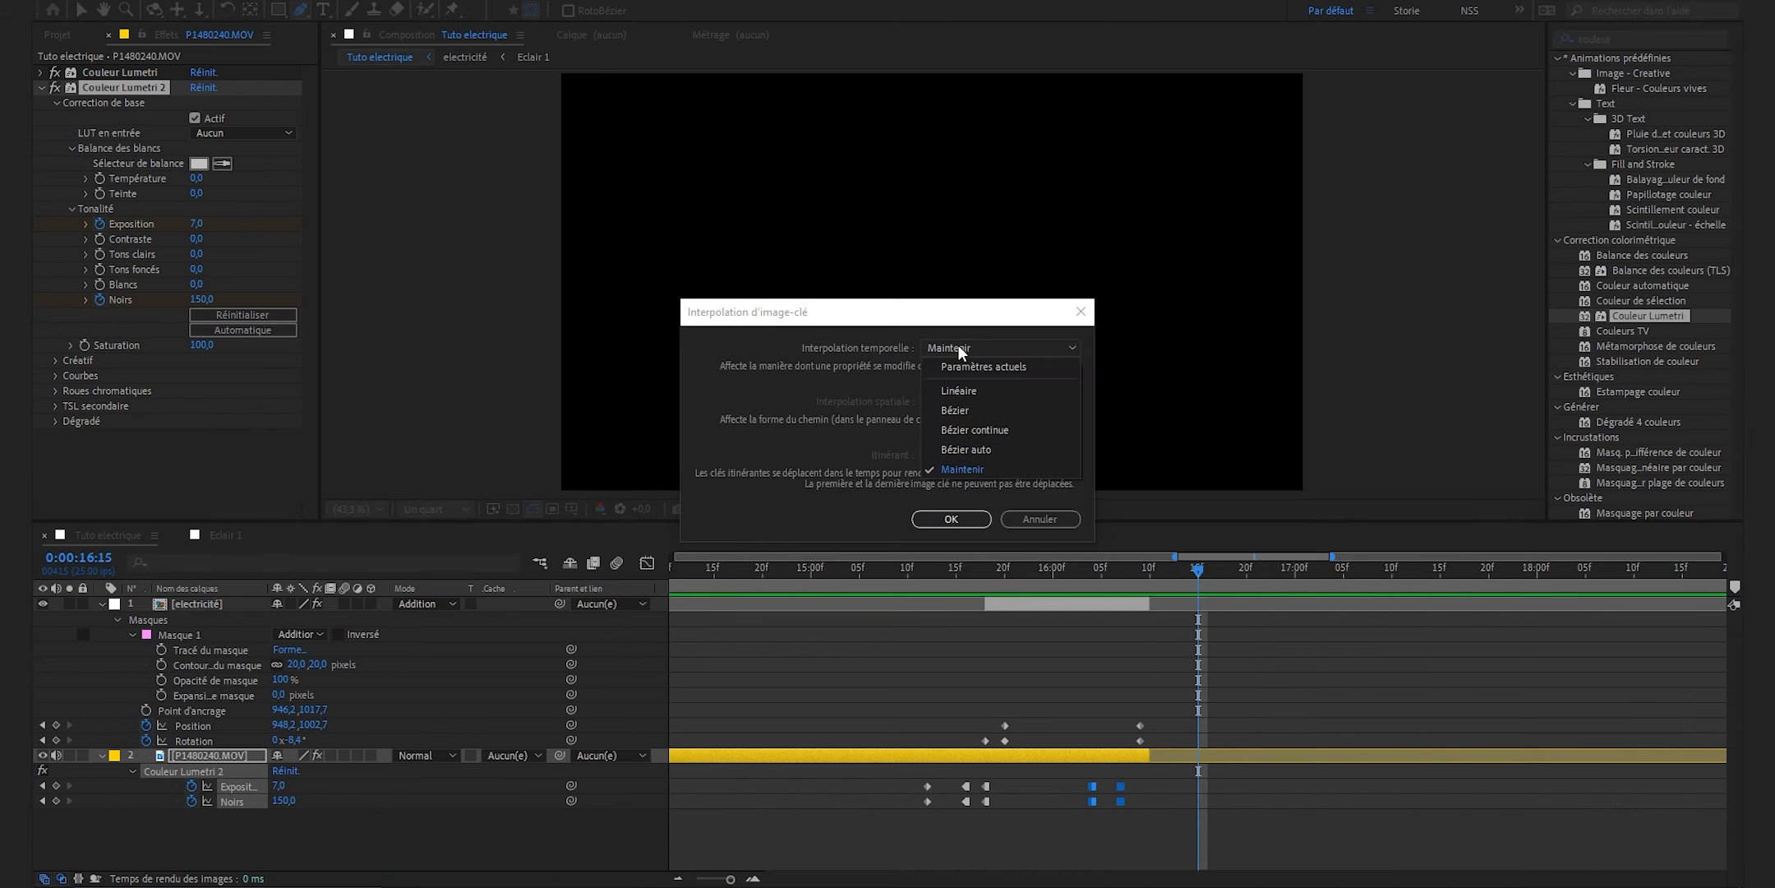
click(983, 389)
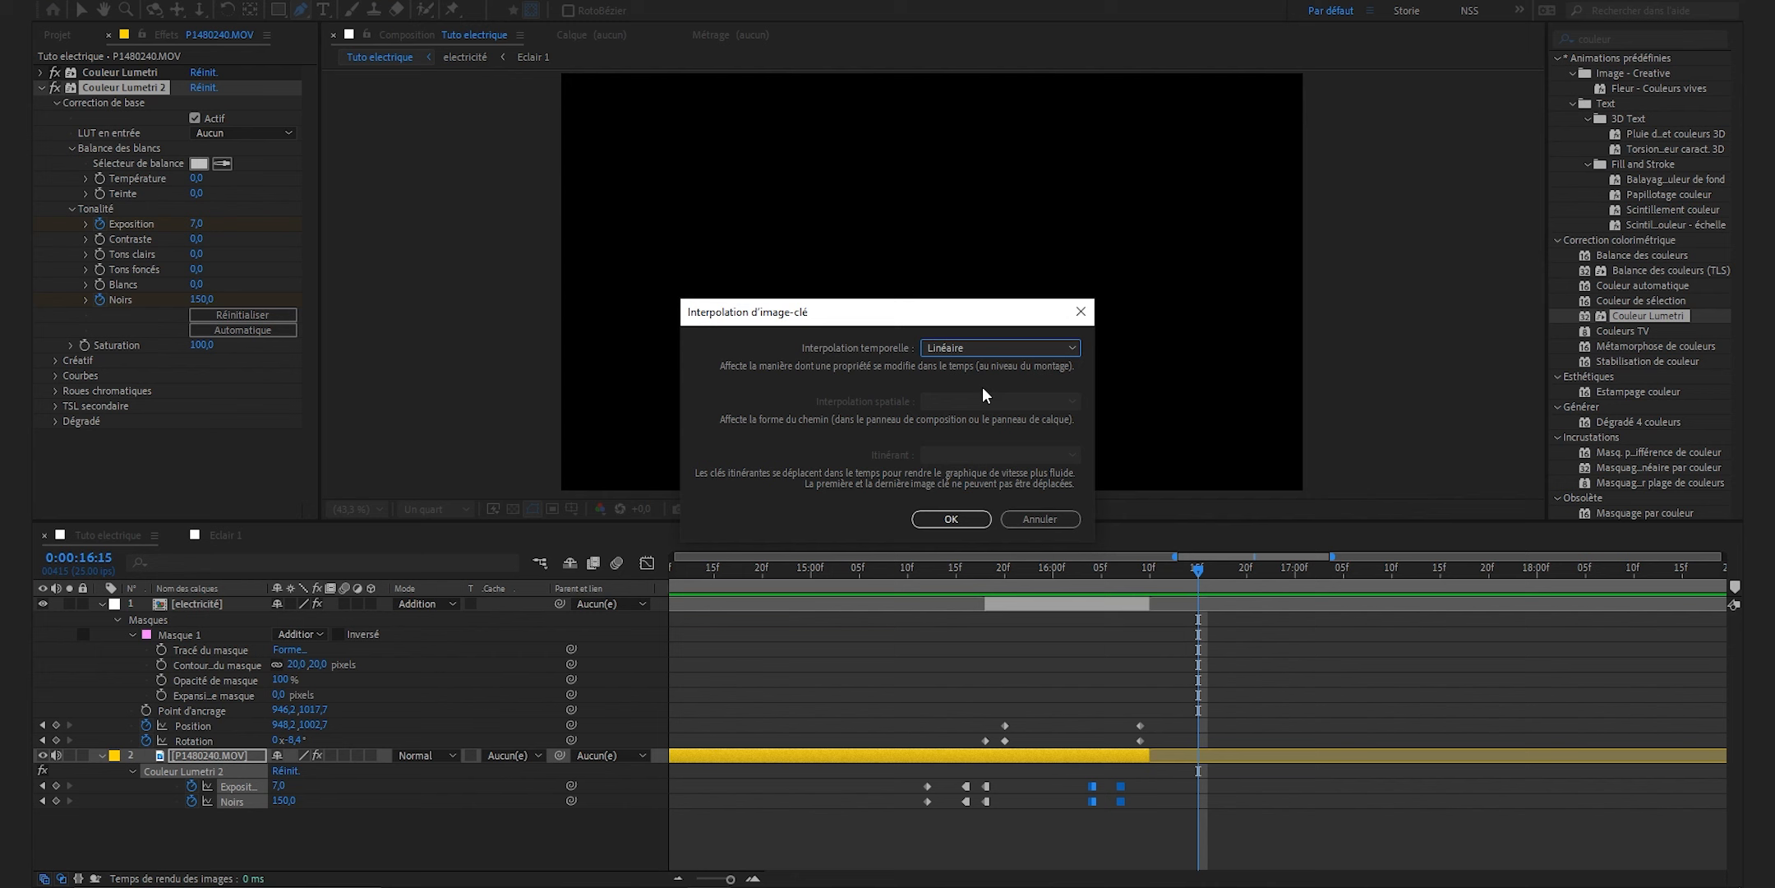
click(970, 520)
click(836, 579)
drag(836, 583, 1071, 606)
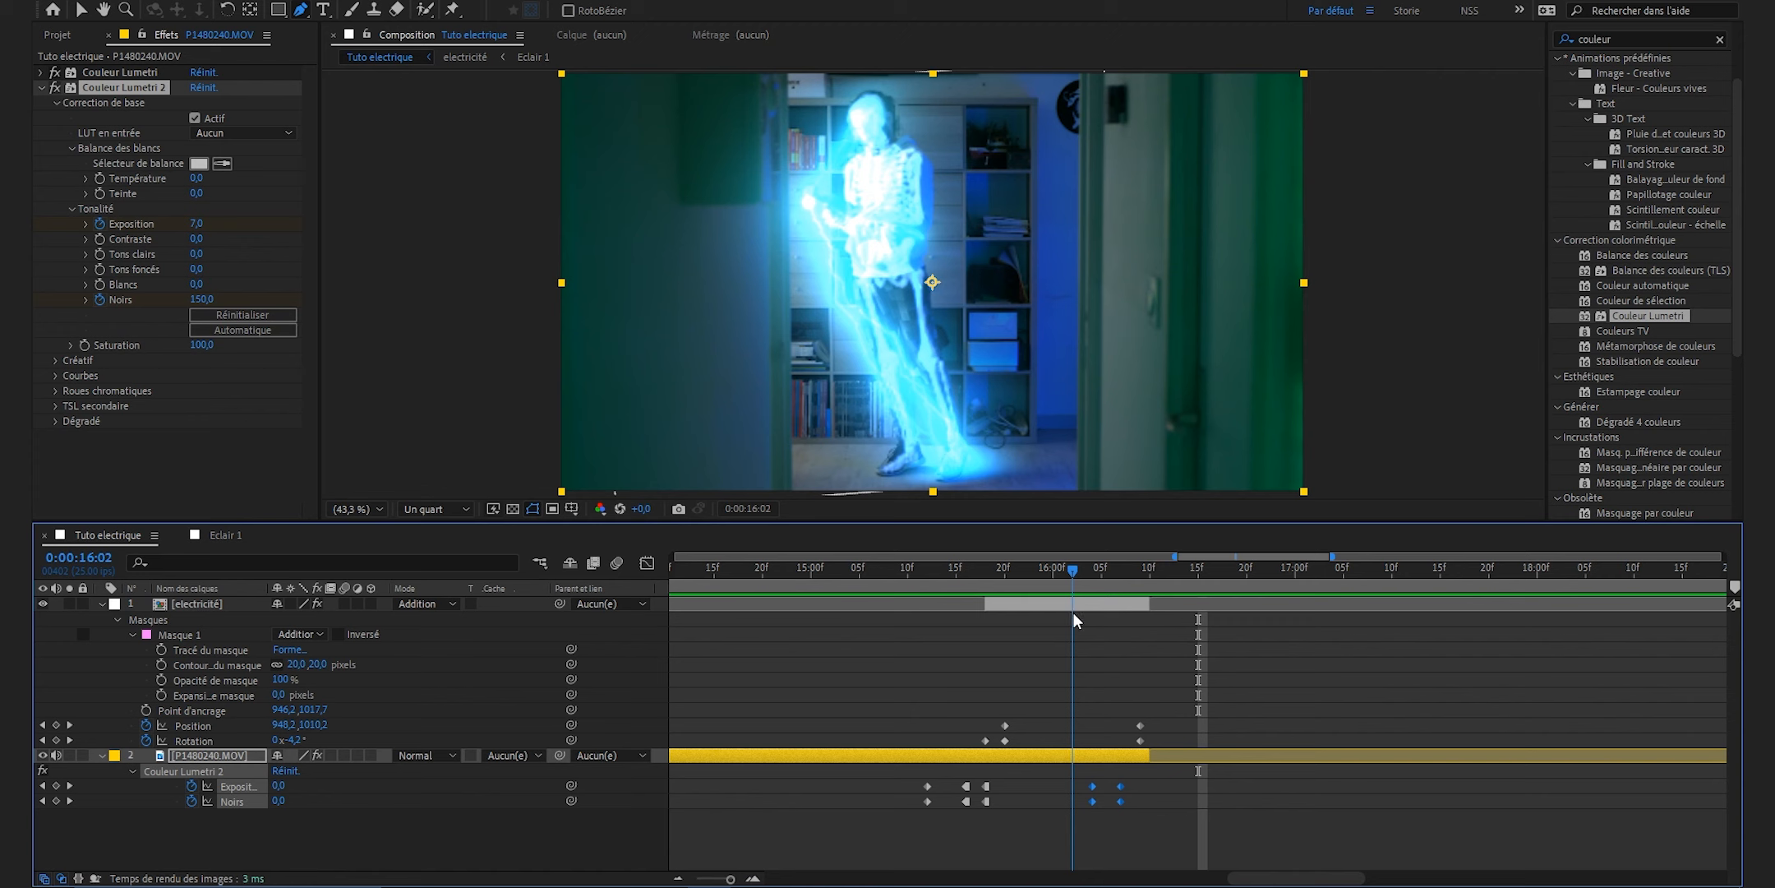
drag(1073, 611, 1157, 625)
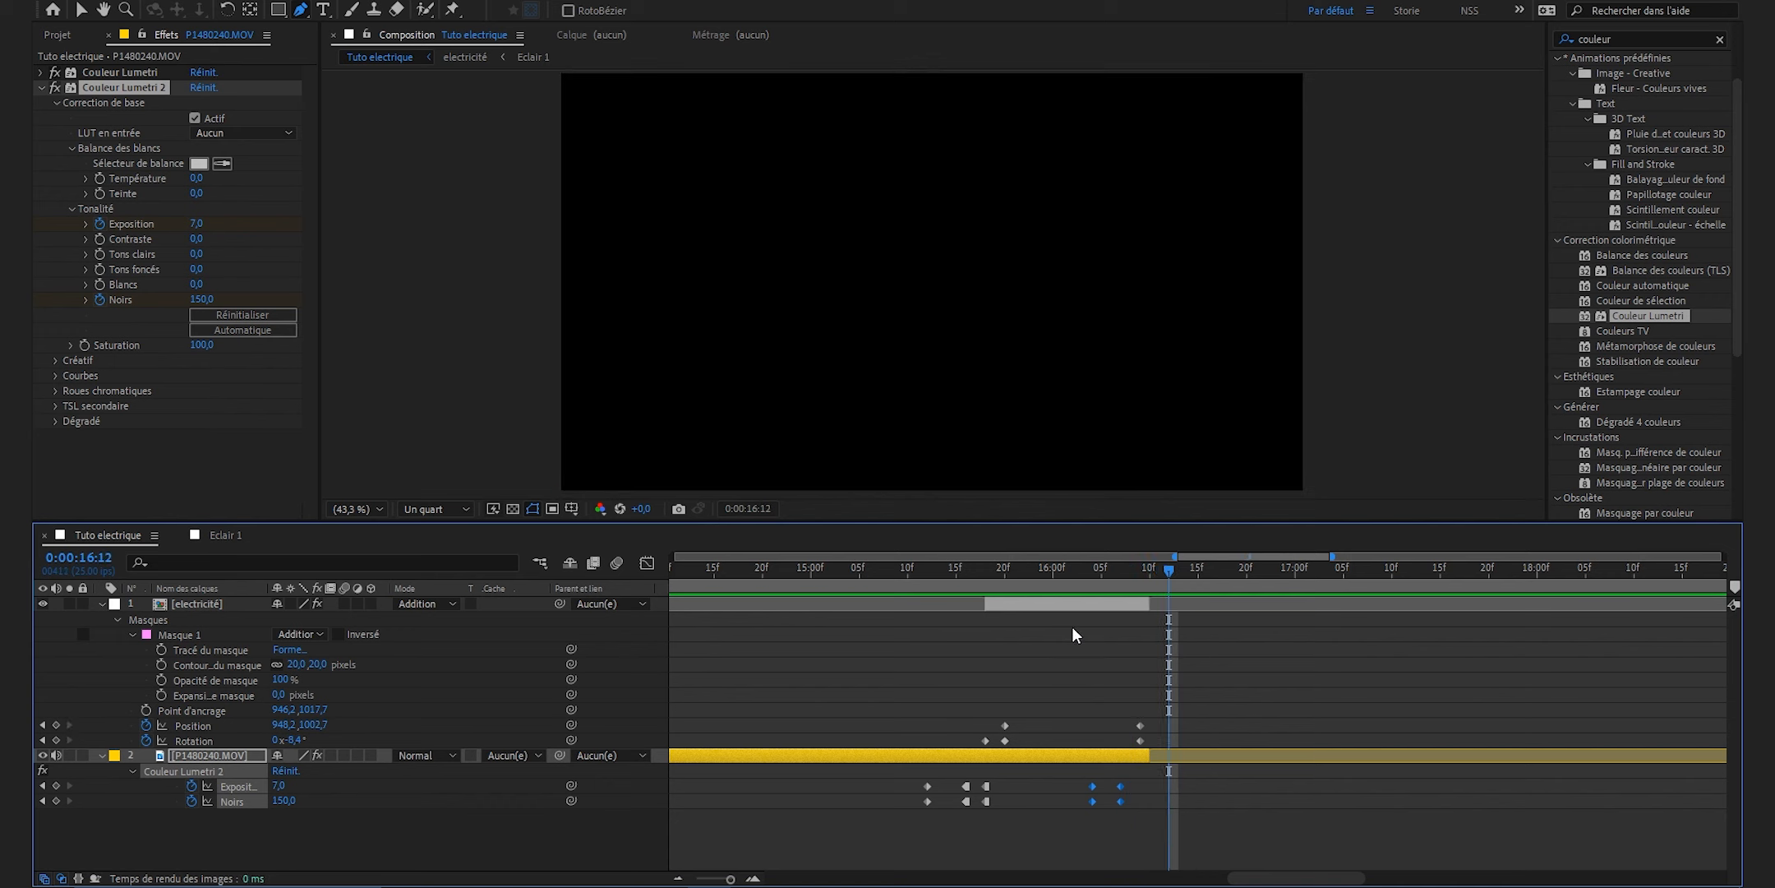